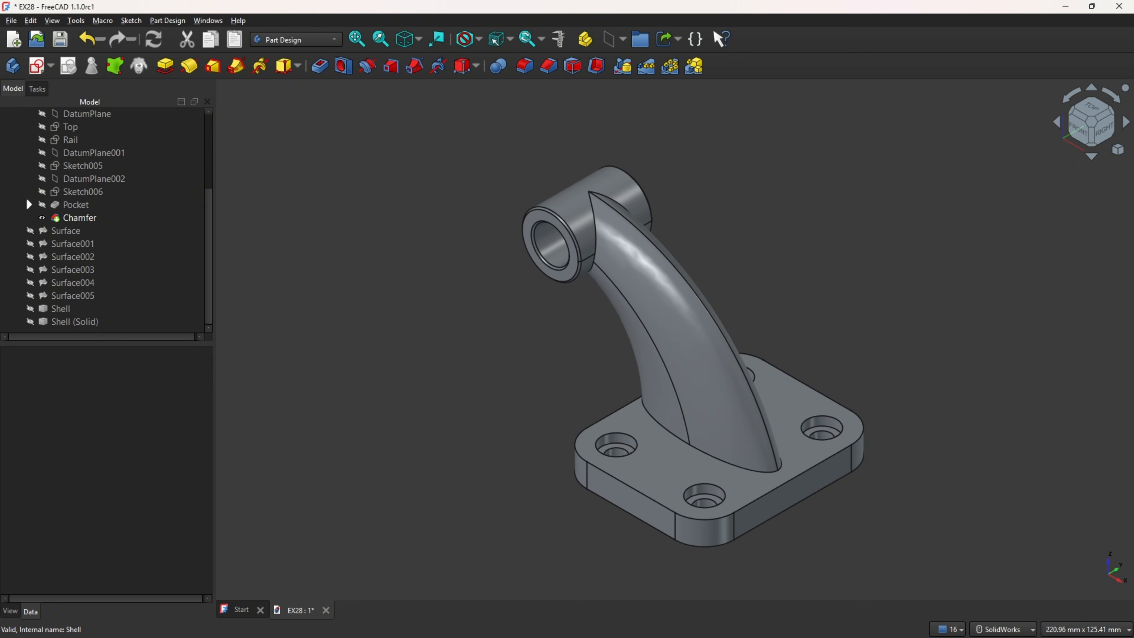
Step: Switch to the Draw 28_1.pdf drawing in Acrobat and draw red arrows pointing at the rendered arm, its base plate and the top view
{"action": "key", "text": "alt+Tab"}
{"action": "mouse_move", "coordinate": [593, 227]}
{"action": "left_mouse_down"}
{"action": "mouse_move", "coordinate": [706, 227]}
{"action": "mouse_move", "coordinate": [683, 243]}
{"action": "mouse_move", "coordinate": [690, 274]}
{"action": "mouse_move", "coordinate": [704, 274]}
{"action": "mouse_move", "coordinate": [696, 284]}
{"action": "left_mouse_up"}
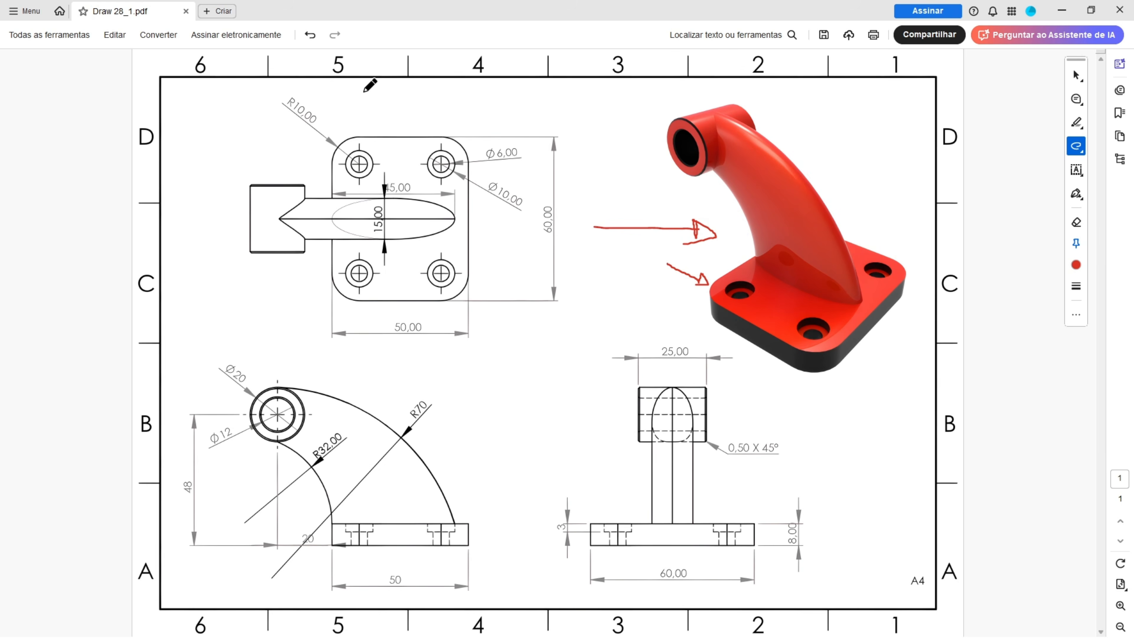
{"action": "mouse_move", "coordinate": [364, 91]}
{"action": "left_mouse_down"}
{"action": "mouse_move", "coordinate": [370, 126]}
{"action": "mouse_move", "coordinate": [357, 113]}
{"action": "mouse_move", "coordinate": [370, 126]}
{"action": "left_mouse_up"}
{"action": "scroll", "coordinate": [315, 141], "scroll_direction": "up", "scroll_amount": 2, "text": "ctrl"}
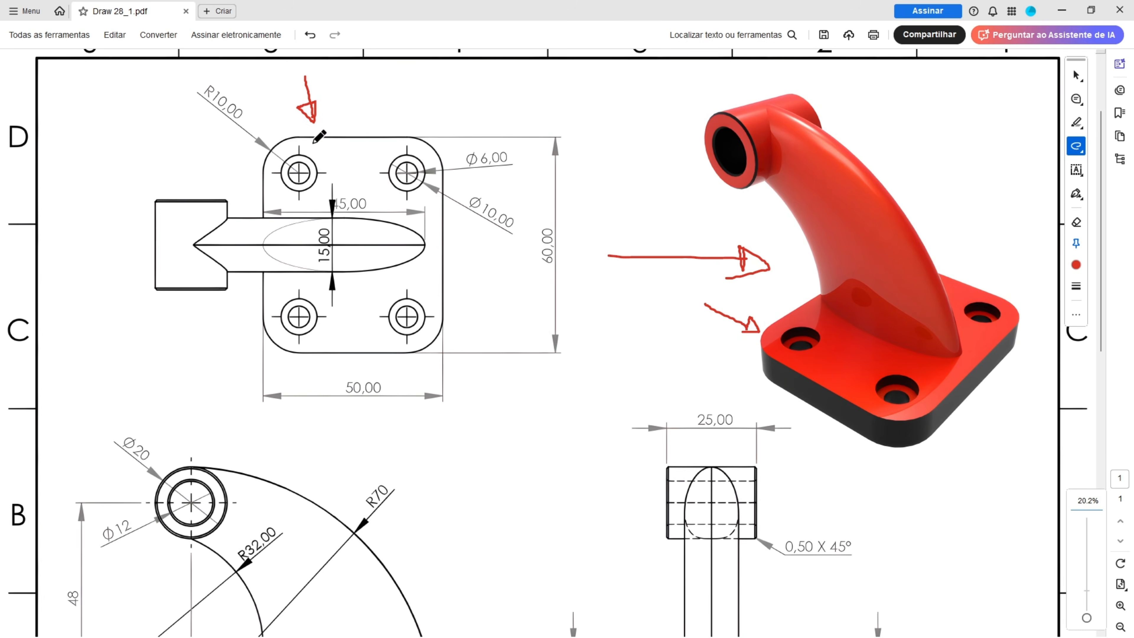
{"action": "scroll", "coordinate": [319, 137], "scroll_direction": "up", "scroll_amount": 1}
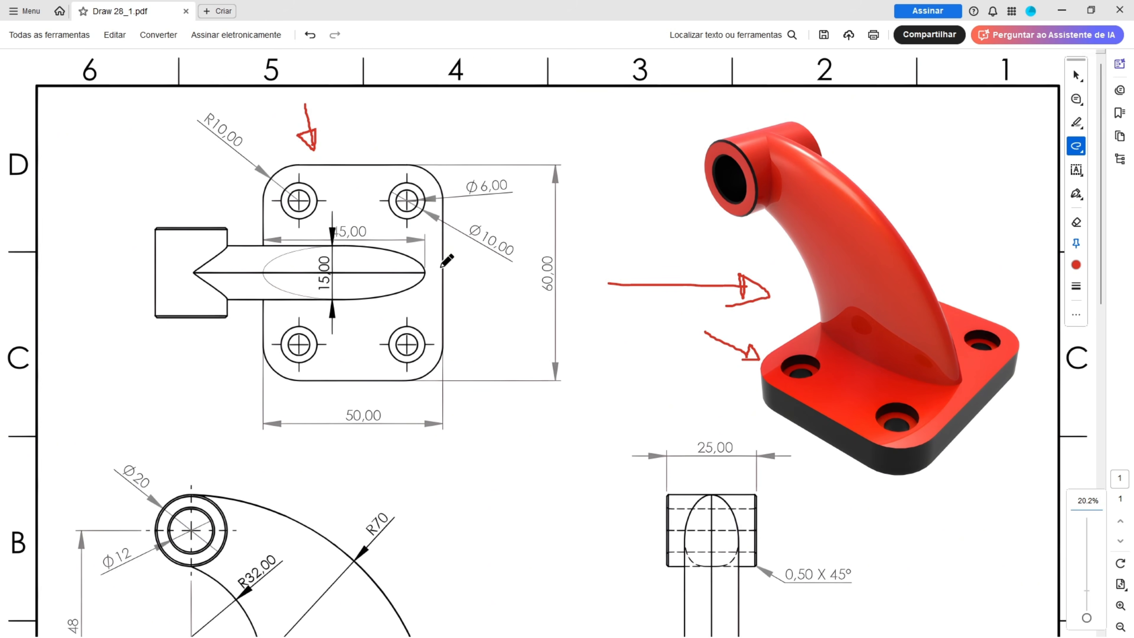
Step: Mark the base plate's edges and corner arc in the top view and strike through the 50, 60 and R10 dimensions
{"action": "left_click_drag", "start_coordinate": [443, 259], "coordinate": [444, 298]}
{"action": "left_click_drag", "start_coordinate": [369, 382], "coordinate": [396, 388]}
{"action": "left_click_drag", "start_coordinate": [344, 416], "coordinate": [388, 421]}
{"action": "left_click_drag", "start_coordinate": [546, 259], "coordinate": [545, 291]}
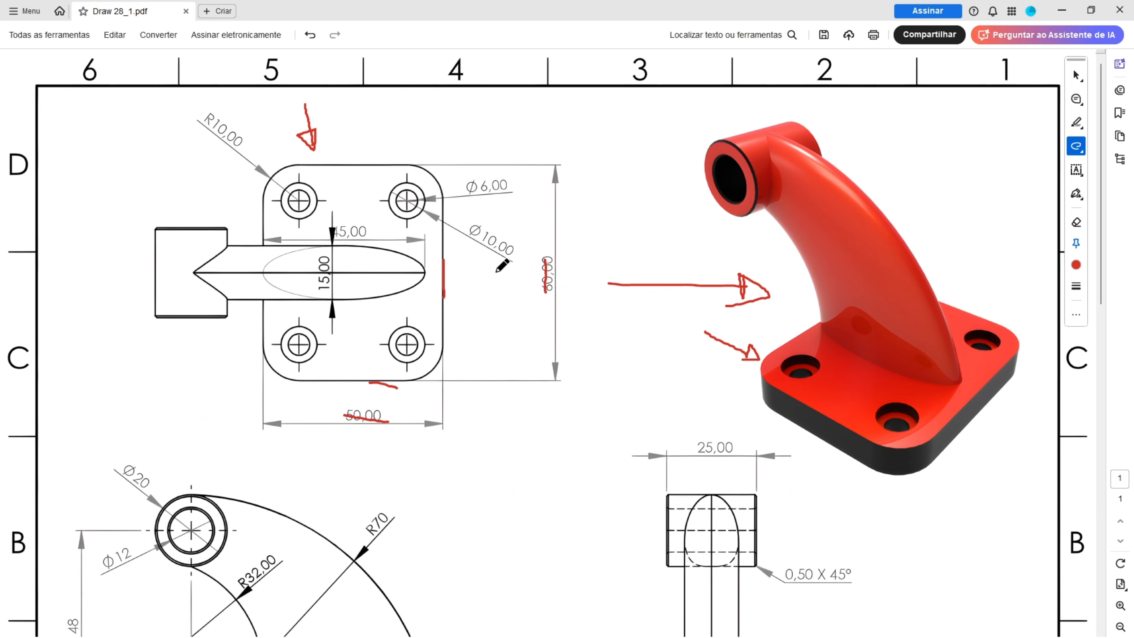
{"action": "left_click_drag", "start_coordinate": [273, 176], "coordinate": [263, 198]}
{"action": "left_click_drag", "start_coordinate": [198, 118], "coordinate": [241, 144]}
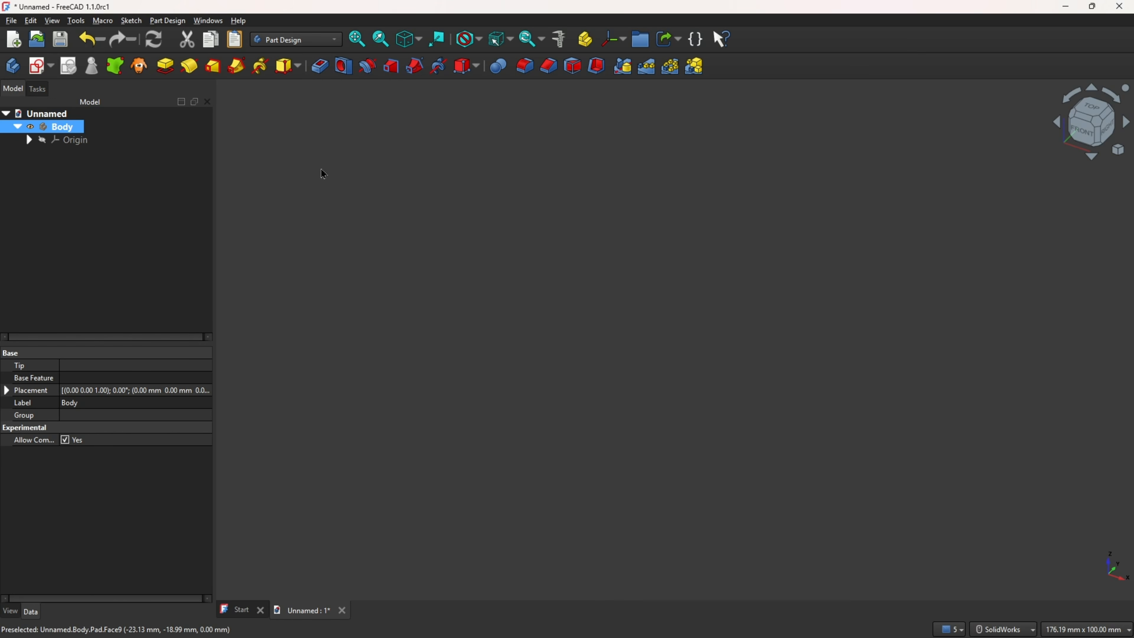
Step: Switch to FreeCAD and sketch a 50 mm wide, 60 mm high rectangle centred on the origin of the XY plane
{"action": "left_click", "coordinate": [37, 68]}
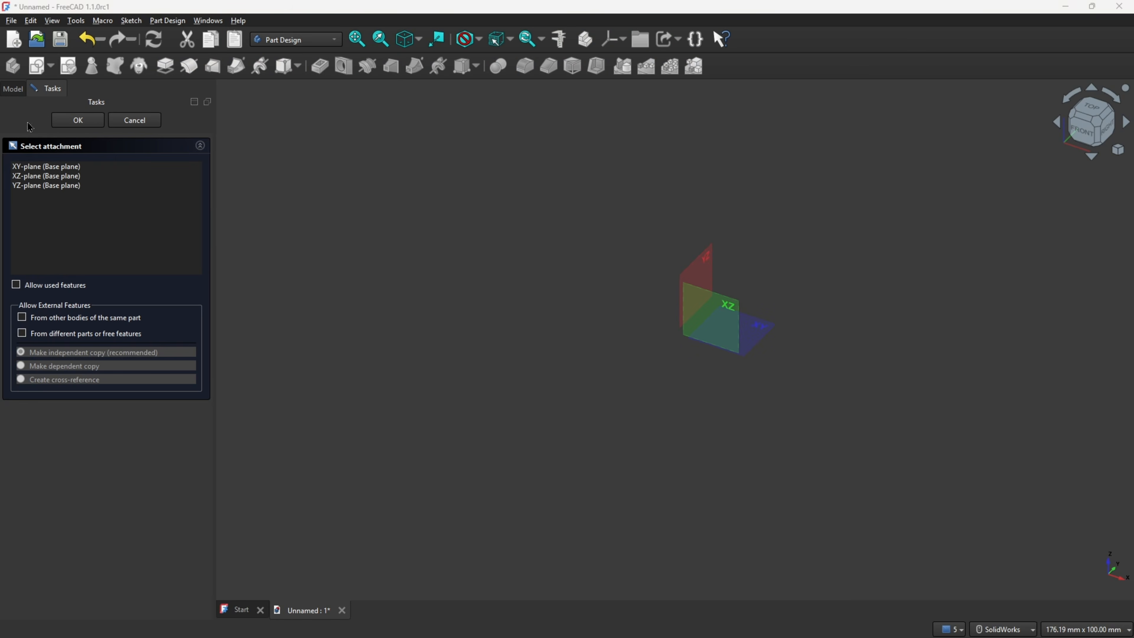
{"action": "left_click", "coordinate": [762, 333]}
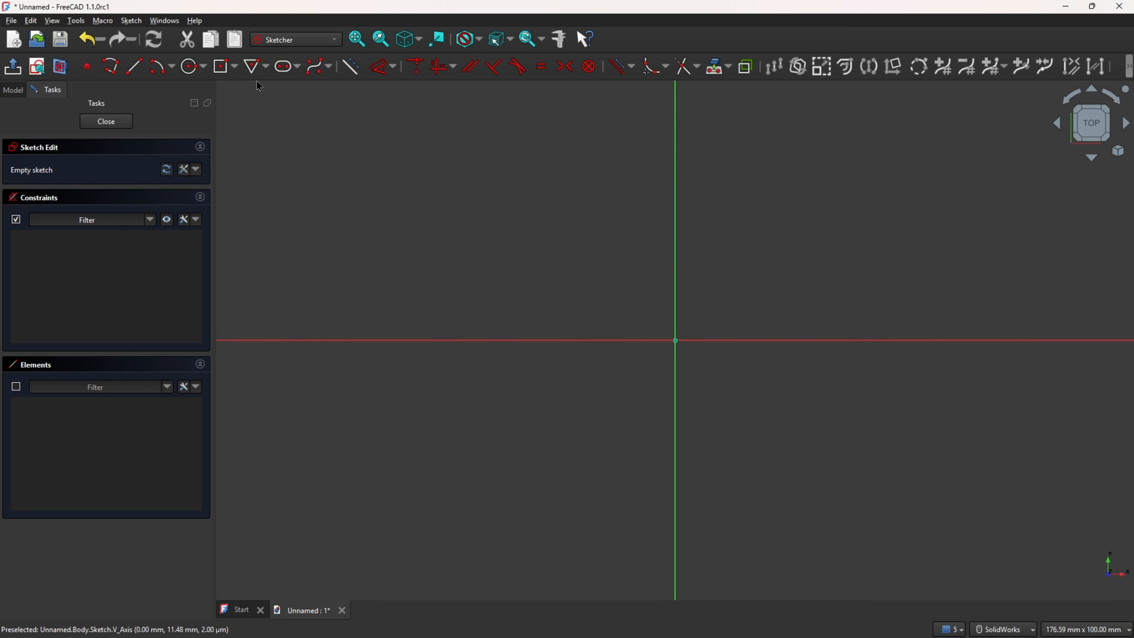
{"action": "left_click", "coordinate": [235, 67]}
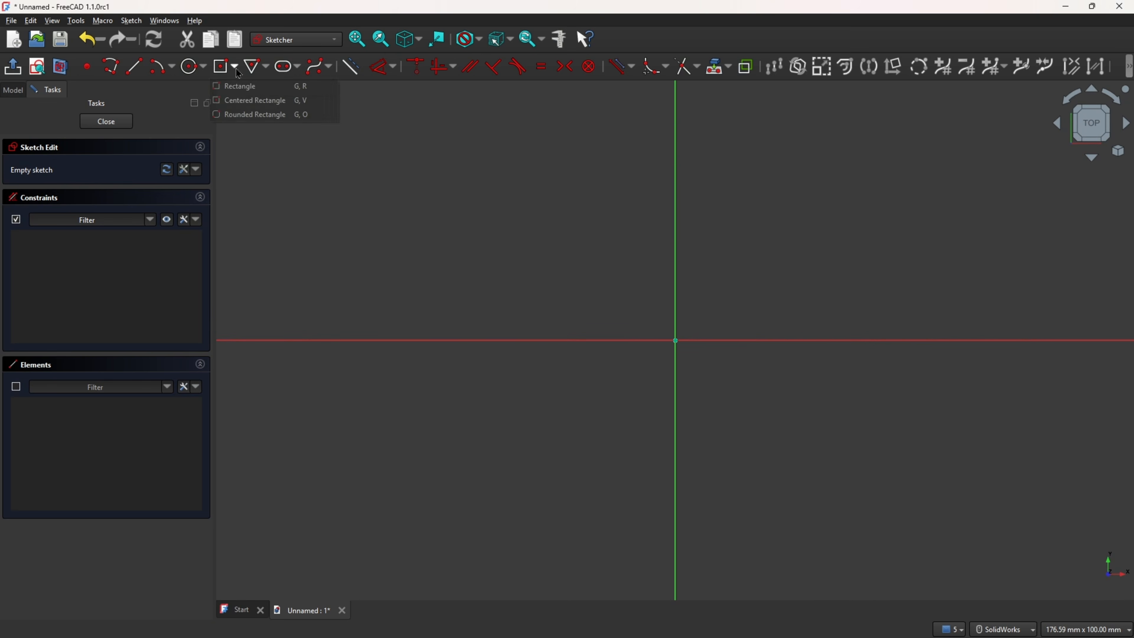
{"action": "left_click", "coordinate": [249, 100]}
{"action": "left_click", "coordinate": [675, 340]}
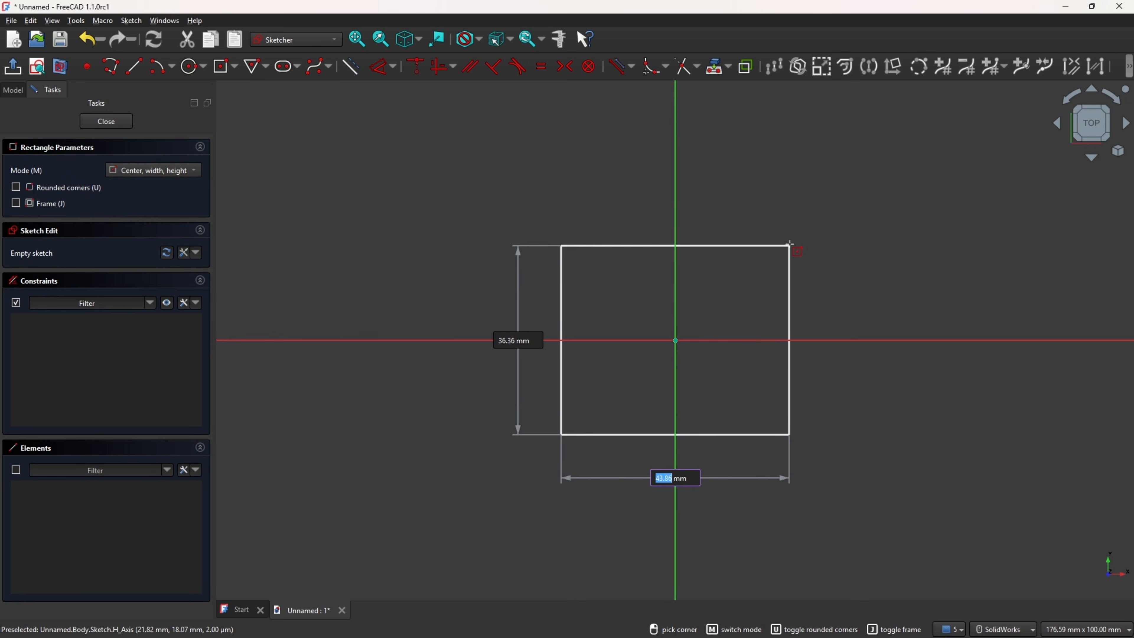
{"action": "type", "text": "50"}
{"action": "key", "text": "Tab"}
{"action": "type", "text": "60"}
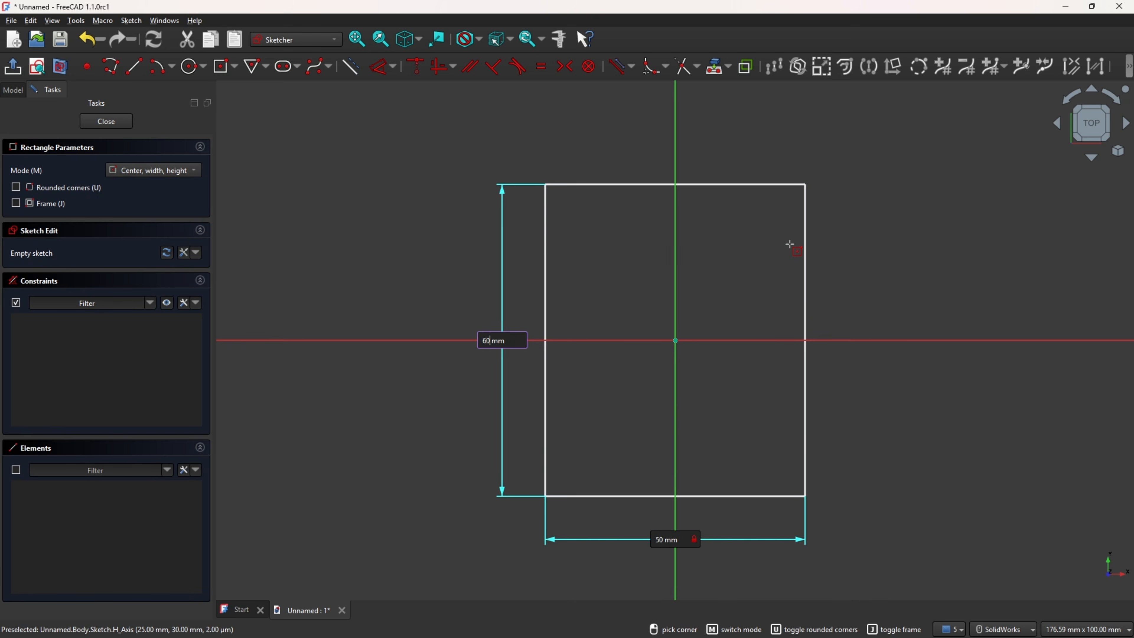
{"action": "key", "text": "Return"}
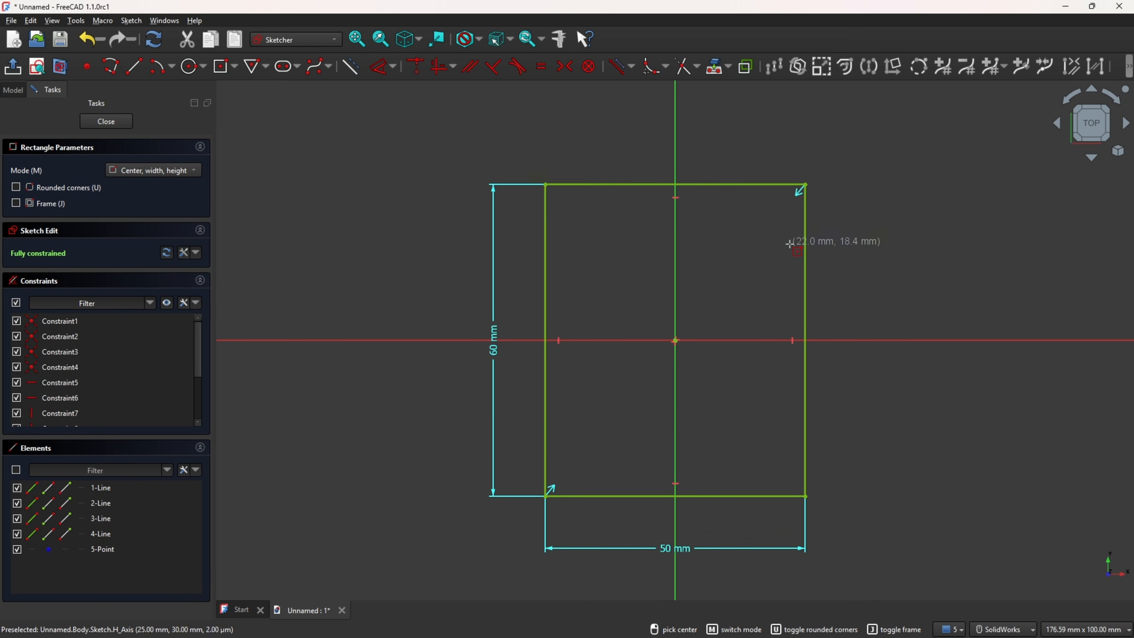
Step: Fillet all four corners of the rectangle in the sketch, with corner preservation on
{"action": "left_click", "coordinate": [654, 68]}
{"action": "left_click", "coordinate": [559, 185]}
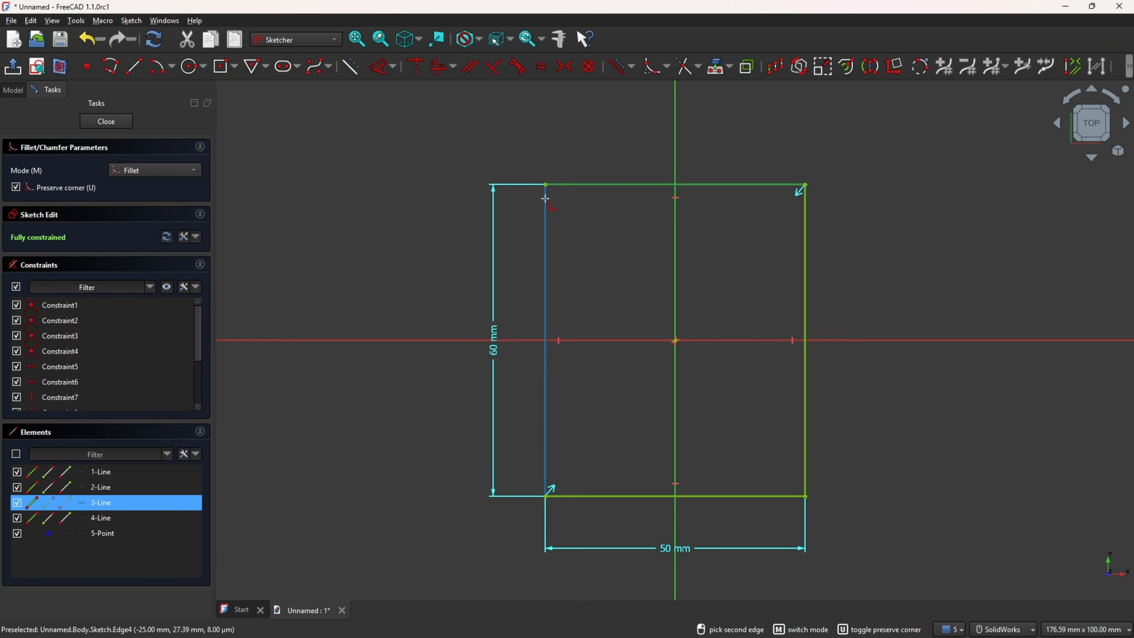
{"action": "left_click", "coordinate": [546, 207]}
{"action": "left_click", "coordinate": [806, 208]}
{"action": "left_click", "coordinate": [794, 185]}
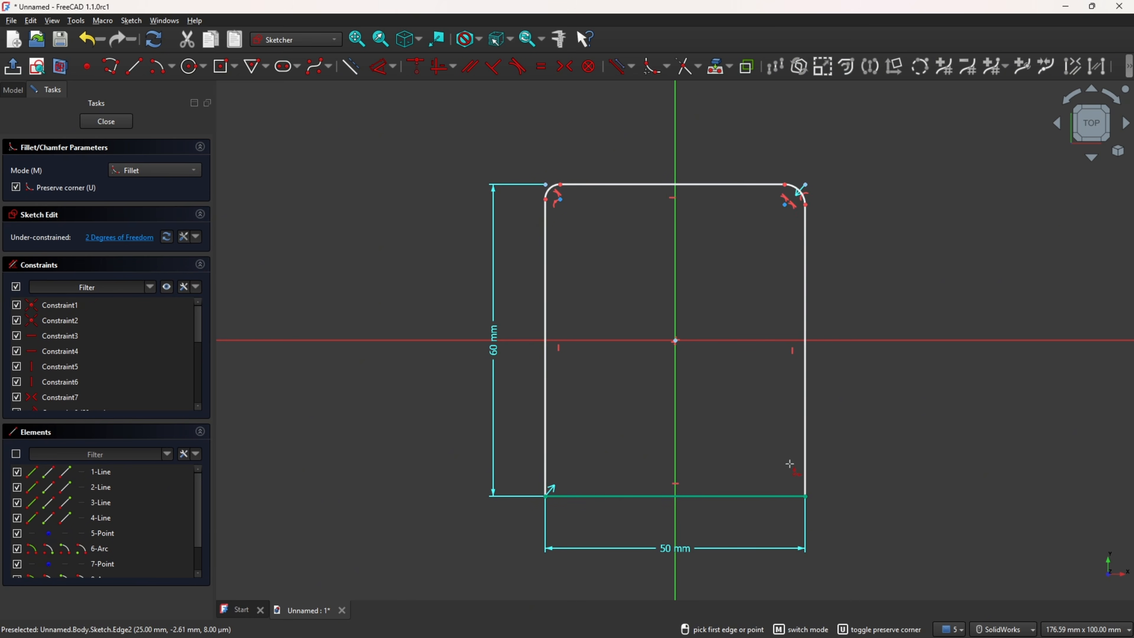
{"action": "left_click", "coordinate": [784, 496]}
{"action": "left_click", "coordinate": [806, 464]}
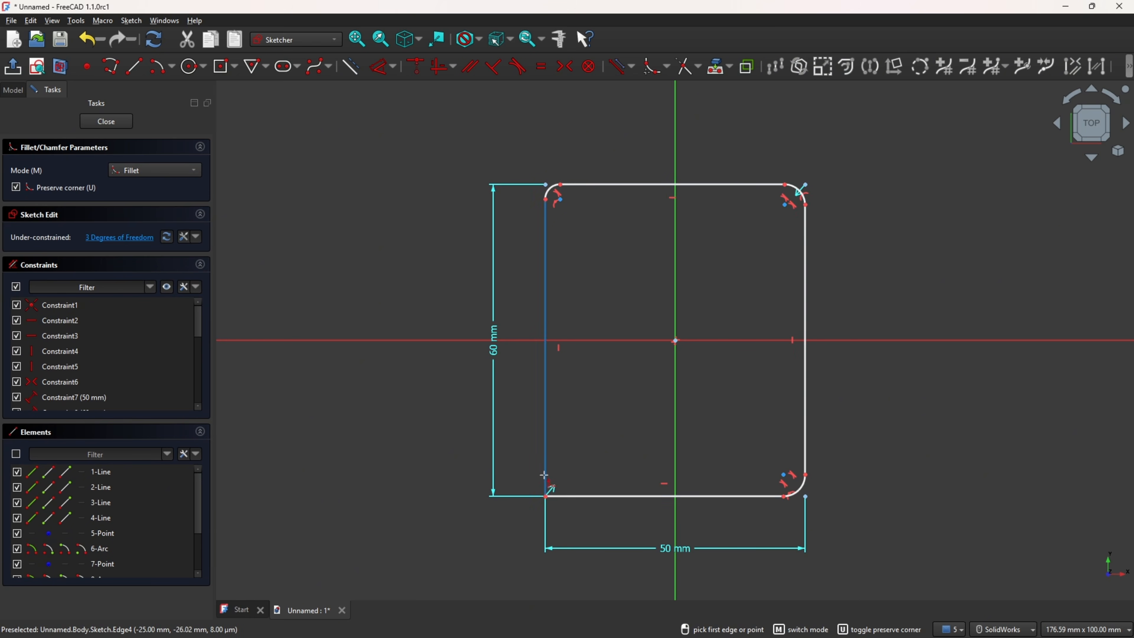
{"action": "left_click", "coordinate": [569, 495]}
{"action": "left_click", "coordinate": [545, 458]}
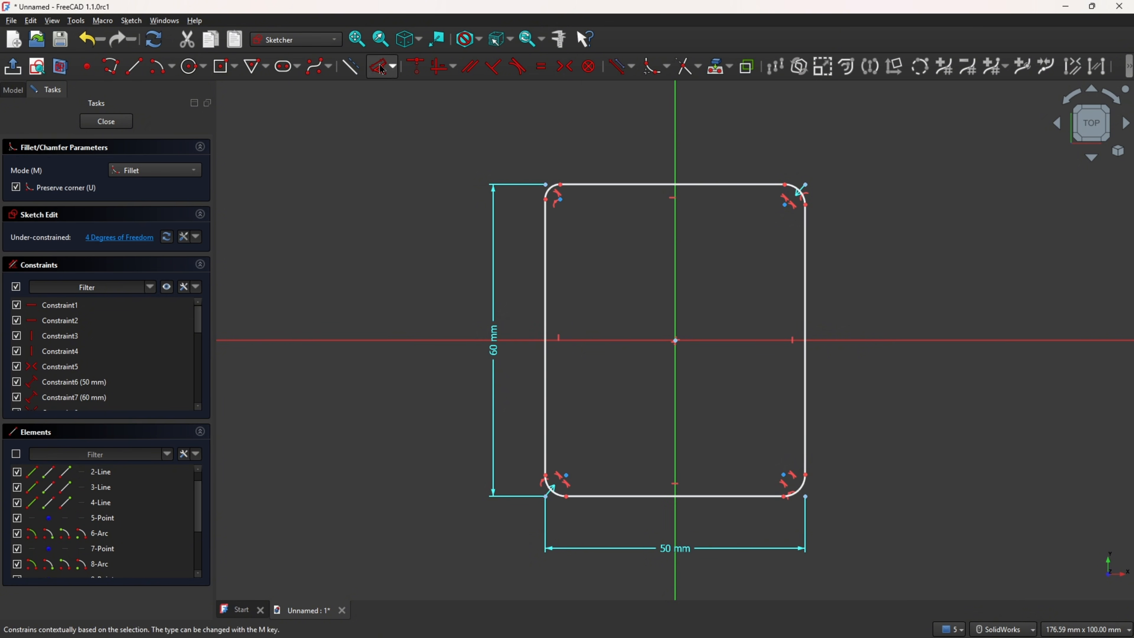
{"action": "key", "text": "Escape"}
Step: Dimension the upper-left corner arc with a 10 mm radius
{"action": "scroll", "coordinate": [509, 170], "scroll_direction": "up", "scroll_amount": 6}
{"action": "left_click", "coordinate": [641, 242]}
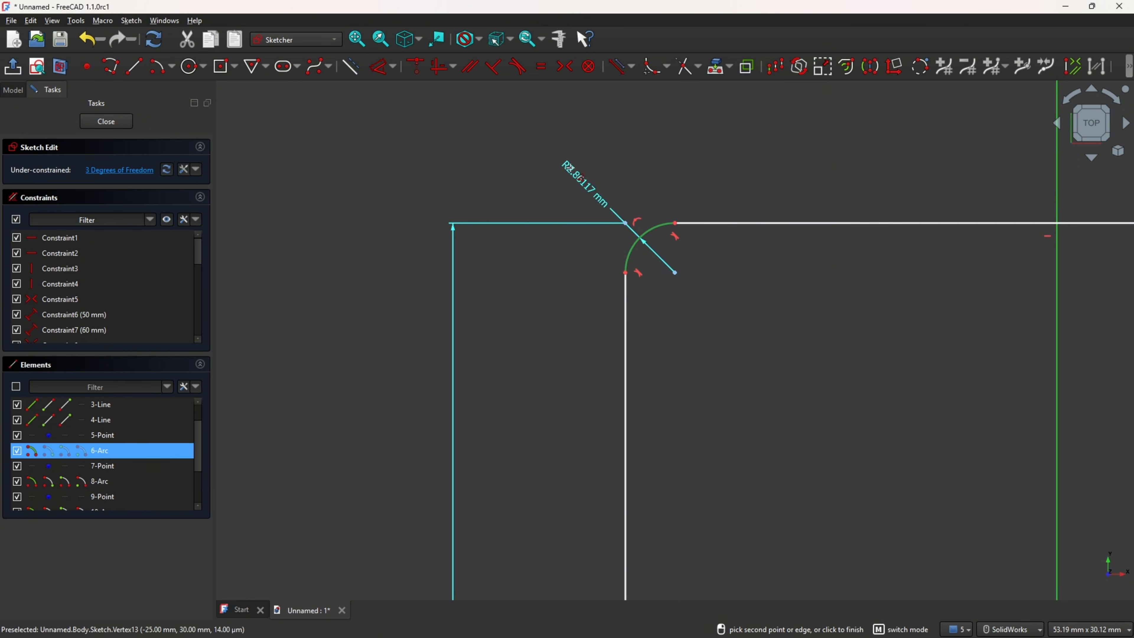
{"action": "left_click", "coordinate": [641, 161]}
{"action": "key", "text": "Return"}
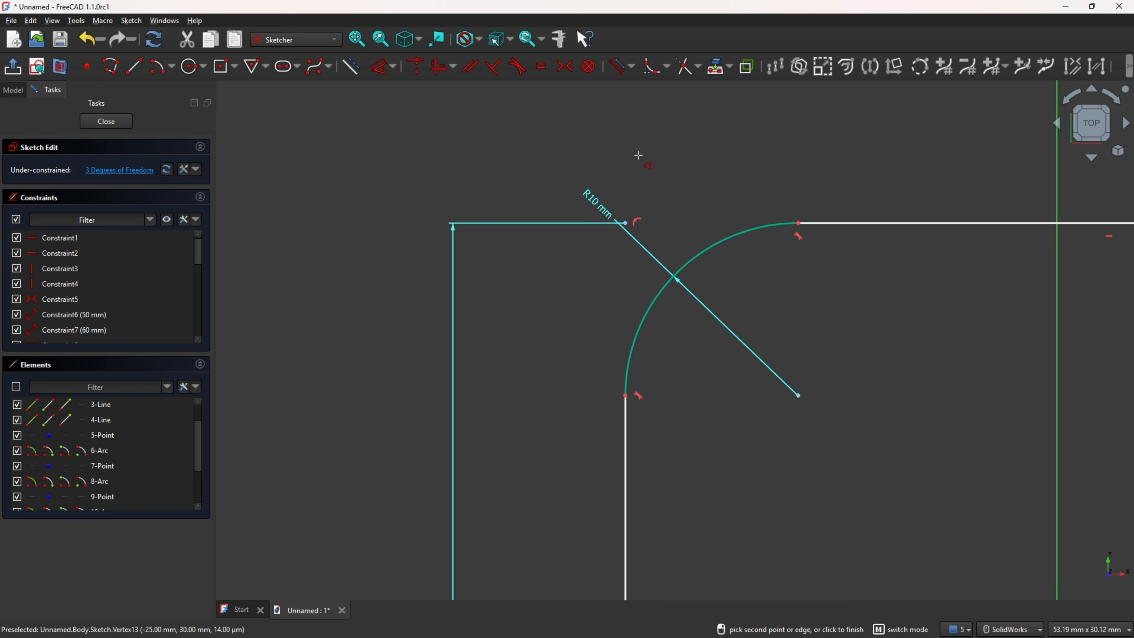
{"action": "scroll", "coordinate": [781, 196], "scroll_direction": "down", "scroll_amount": 5}
Step: Constrain the other three corner arcs equal to the 10 mm radius arc and leave the sketch
{"action": "middle_click_drag", "start_coordinate": [792, 203], "coordinate": [535, 197], "text": "ctrl"}
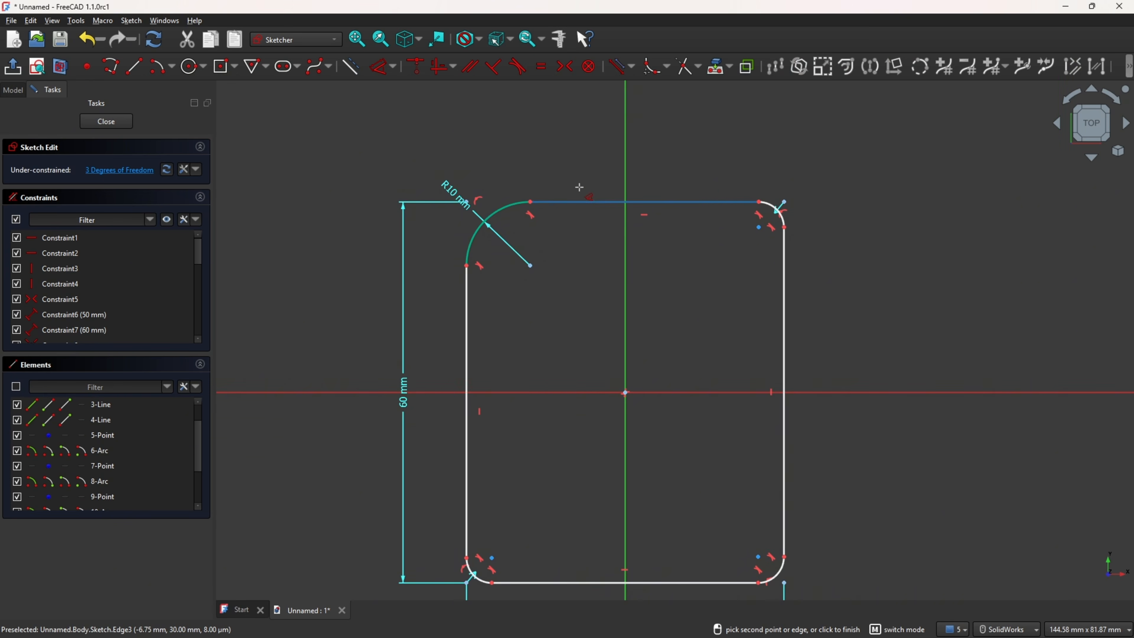
{"action": "left_click", "coordinate": [543, 67]}
{"action": "left_click", "coordinate": [475, 232]}
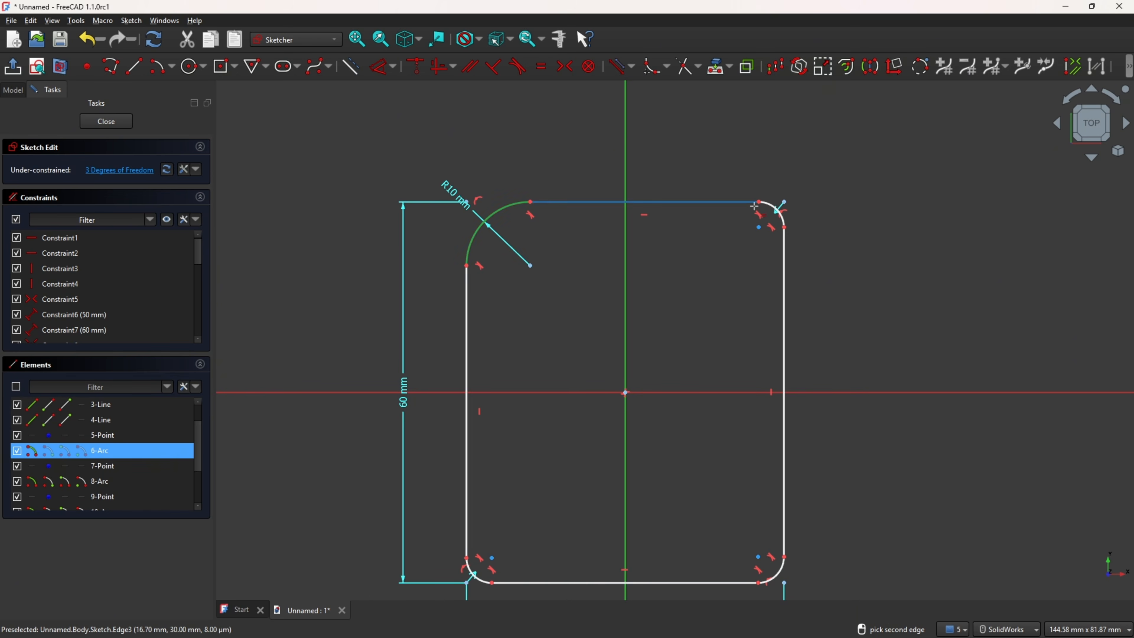
{"action": "scroll", "coordinate": [779, 198], "scroll_direction": "up", "scroll_amount": 3}
{"action": "left_click", "coordinate": [780, 197]}
{"action": "scroll", "coordinate": [780, 197], "scroll_direction": "up", "scroll_amount": 5}
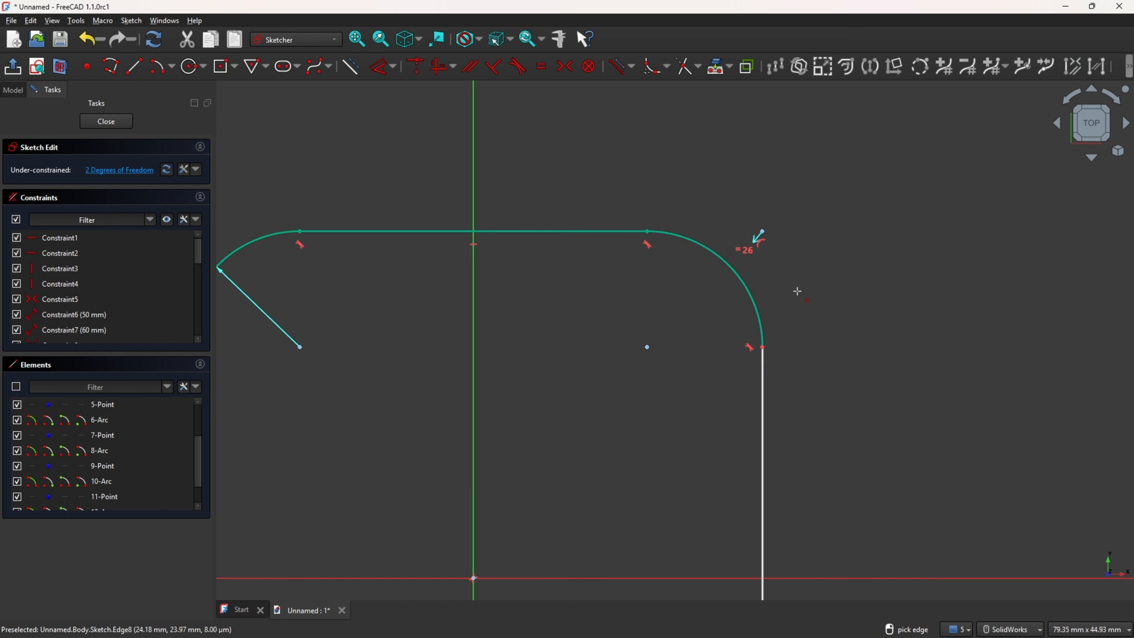
{"action": "left_click", "coordinate": [754, 304]}
{"action": "middle_click_drag", "start_coordinate": [719, 403], "coordinate": [677, 107], "text": "ctrl"}
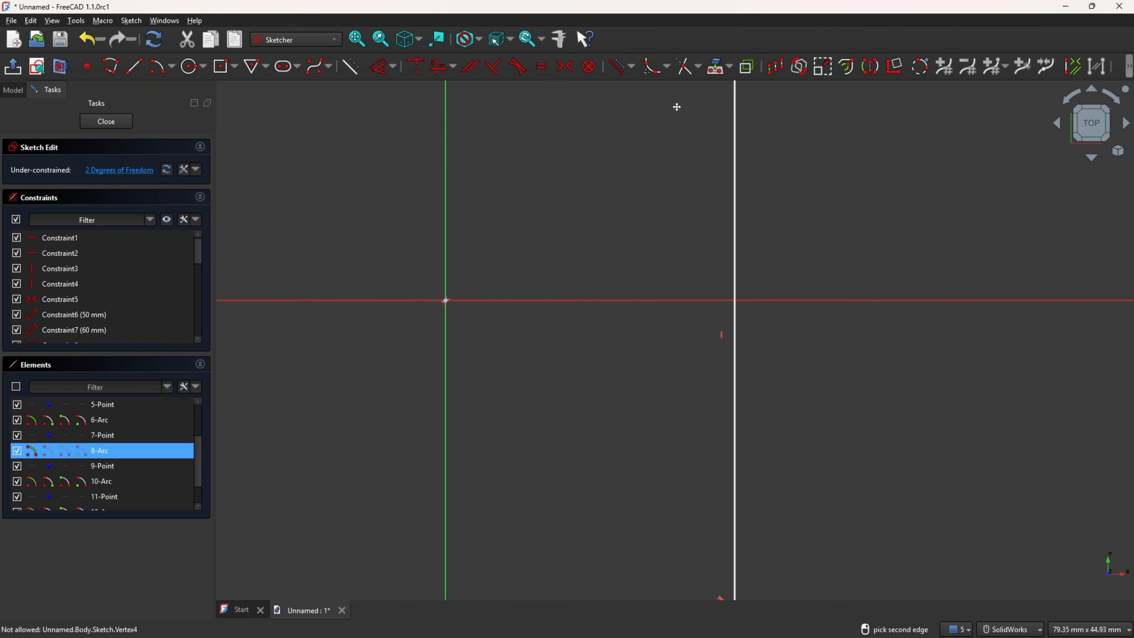
{"action": "left_click", "coordinate": [693, 497]}
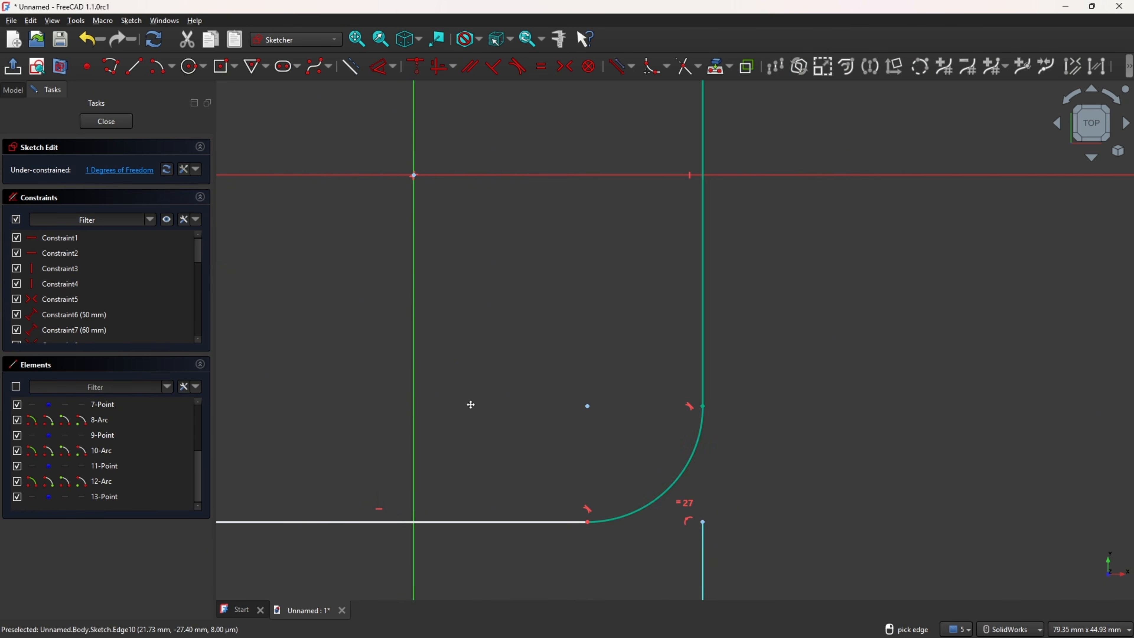
{"action": "middle_click_drag", "start_coordinate": [471, 404], "coordinate": [766, 278], "text": "ctrl"}
{"action": "left_click", "coordinate": [973, 350]}
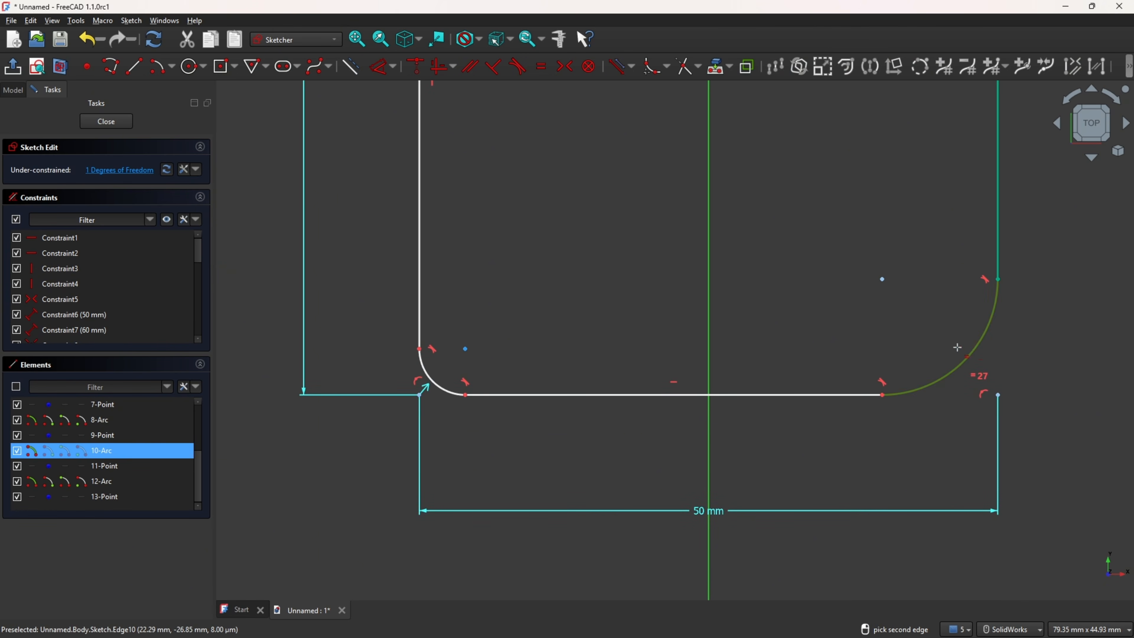
{"action": "left_click", "coordinate": [432, 390]}
{"action": "scroll", "coordinate": [643, 219], "scroll_direction": "down", "scroll_amount": 3}
{"action": "mouse_move", "coordinate": [668, 197]}
{"action": "middle_mouse_down", "text": "ctrl"}
{"action": "mouse_move", "coordinate": [645, 312]}
{"action": "mouse_move", "coordinate": [610, 405]}
{"action": "middle_mouse_up", "text": "ctrl"}
{"action": "left_click", "coordinate": [12, 66]}
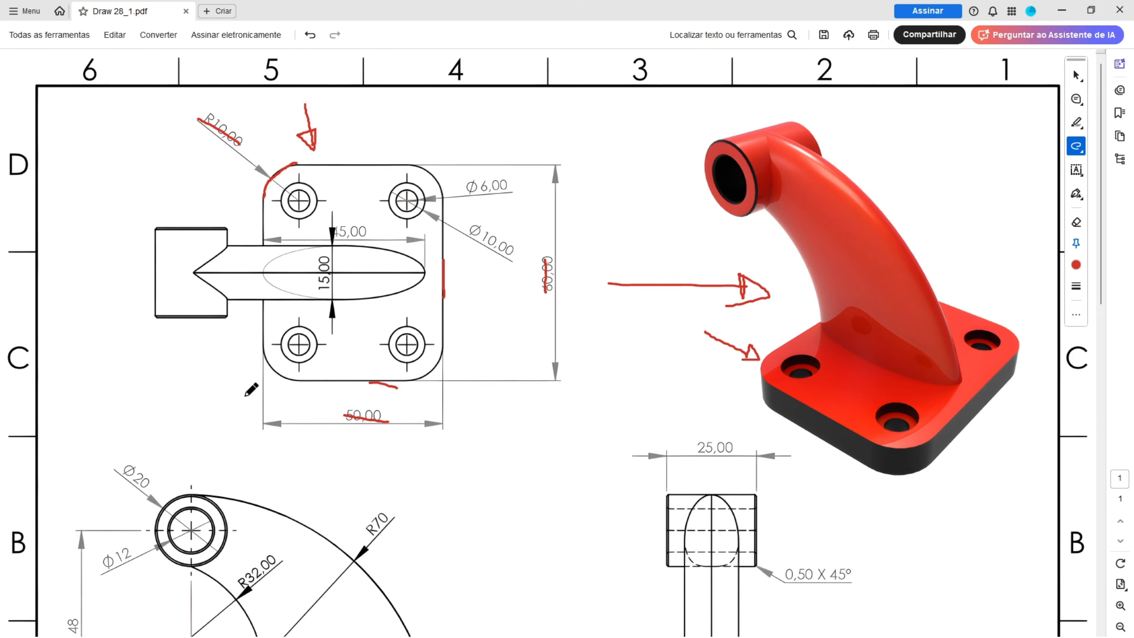
Step: Strike through the 8 mm plate thickness on the PDF drawing and pad the base sketch 8 mm in the reversed direction in FreeCAD
{"action": "scroll", "coordinate": [645, 256], "scroll_direction": "down", "scroll_amount": 5}
{"action": "left_click_drag", "start_coordinate": [871, 481], "coordinate": [868, 518]}
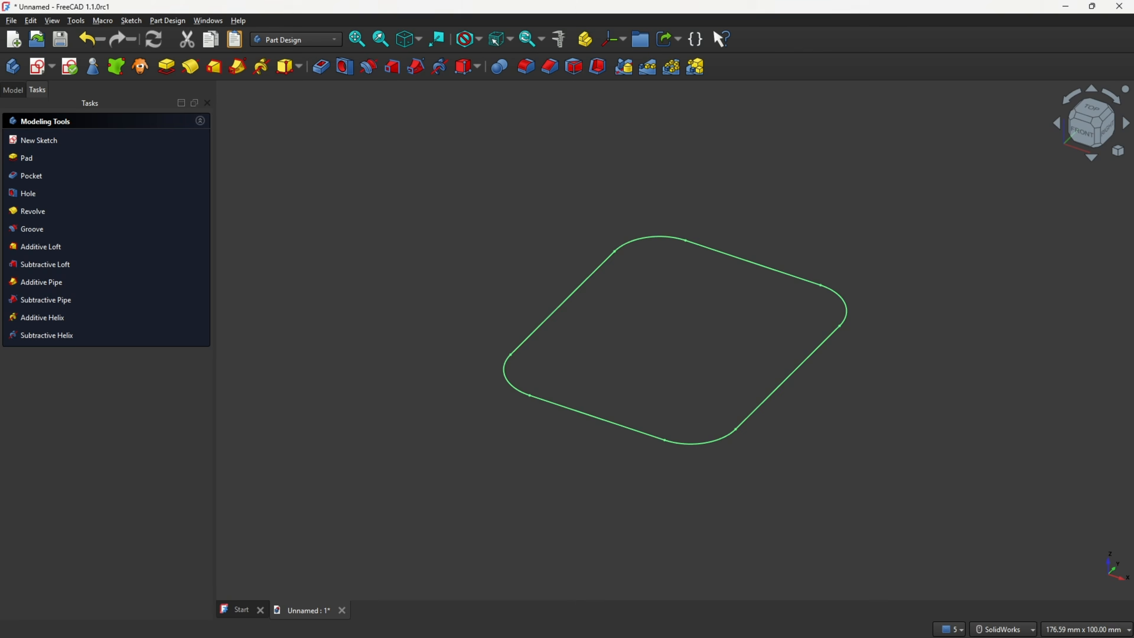
{"action": "left_click", "coordinate": [166, 67]}
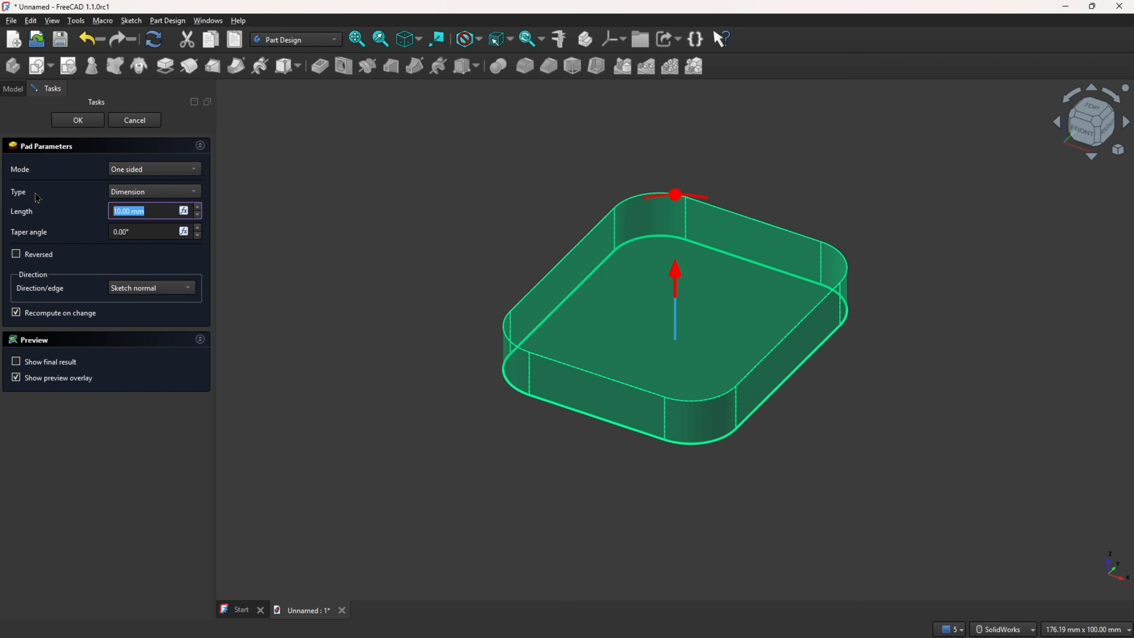
{"action": "type", "text": "8"}
{"action": "left_click", "coordinate": [16, 255]}
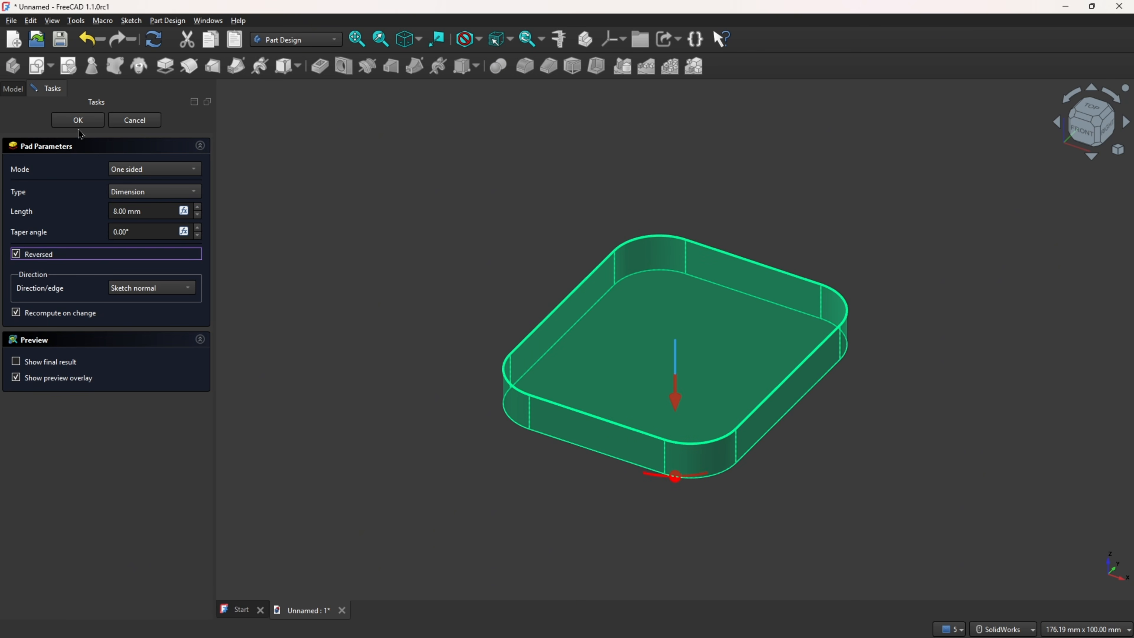
{"action": "left_click", "coordinate": [81, 120]}
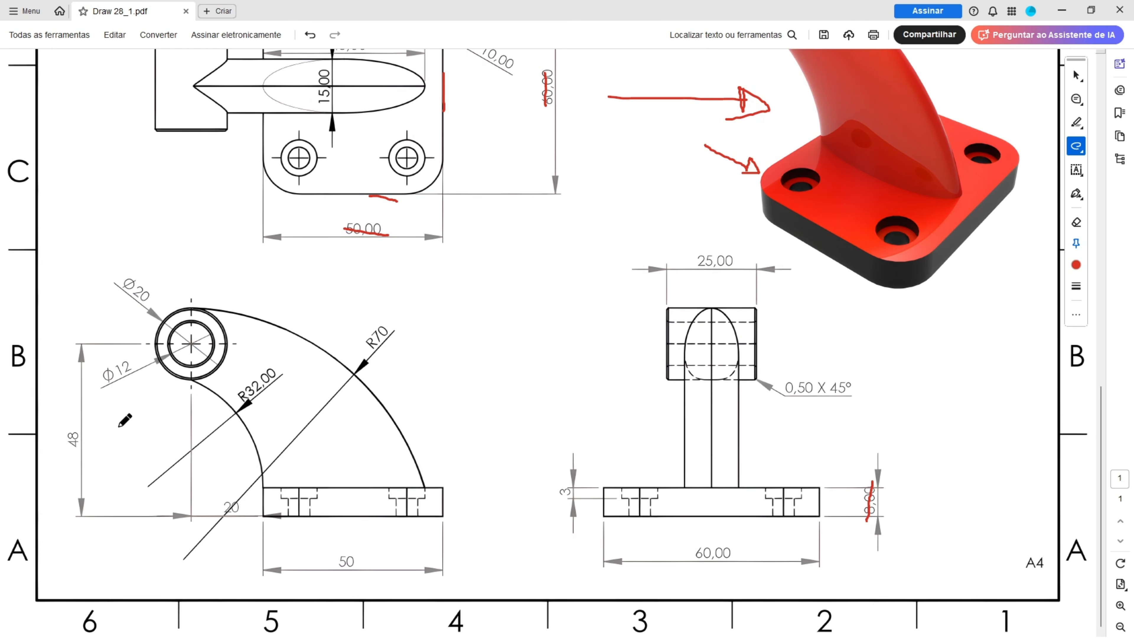
Step: Circle two counterbored holes in the PDF drawing's top view and strike through the Ø10 diameter and 3 mm depth
{"action": "scroll", "coordinate": [370, 213], "scroll_direction": "up", "scroll_amount": 4}
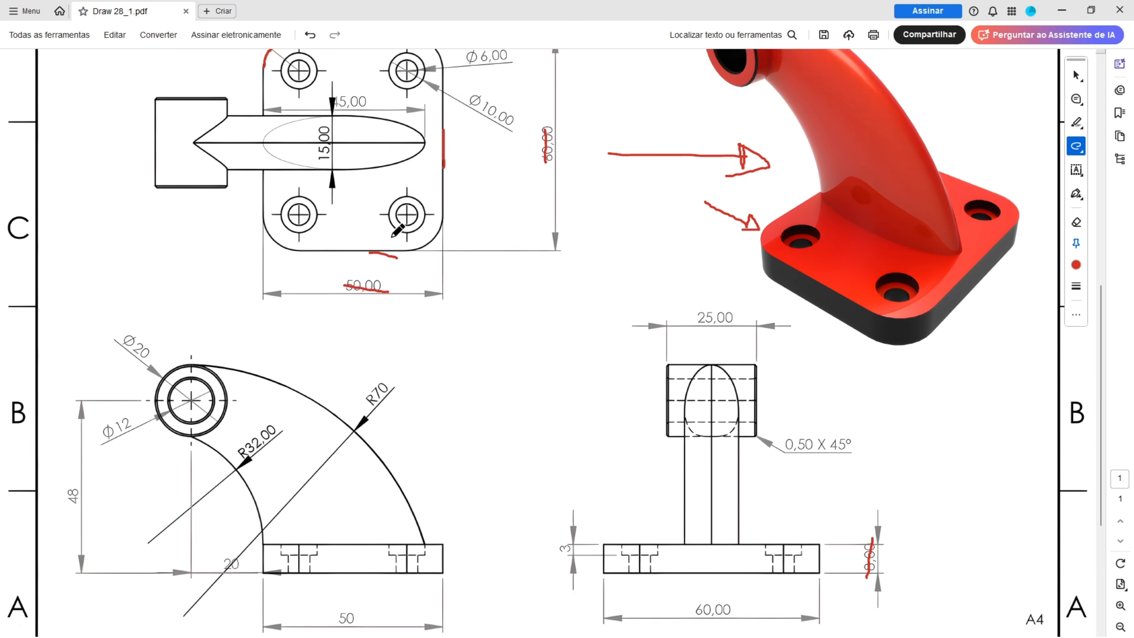
{"action": "mouse_move", "coordinate": [303, 170]}
{"action": "left_mouse_down"}
{"action": "mouse_move", "coordinate": [274, 175]}
{"action": "mouse_move", "coordinate": [304, 187]}
{"action": "left_mouse_up"}
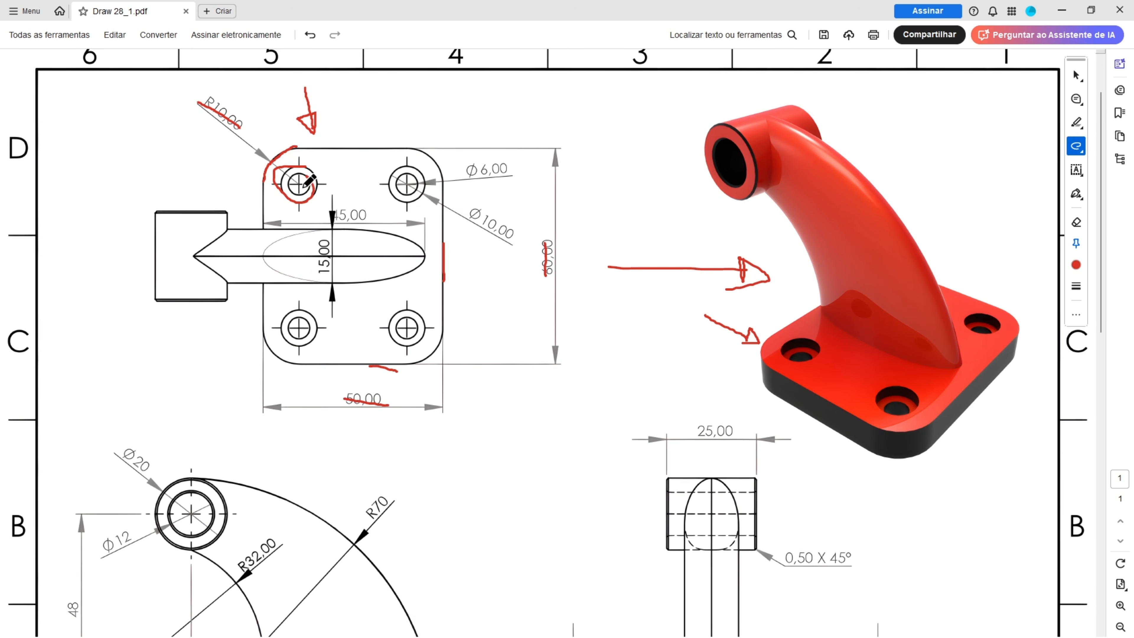
{"action": "mouse_move", "coordinate": [295, 310]}
{"action": "left_mouse_down"}
{"action": "mouse_move", "coordinate": [308, 324]}
{"action": "mouse_move", "coordinate": [297, 307]}
{"action": "left_mouse_up"}
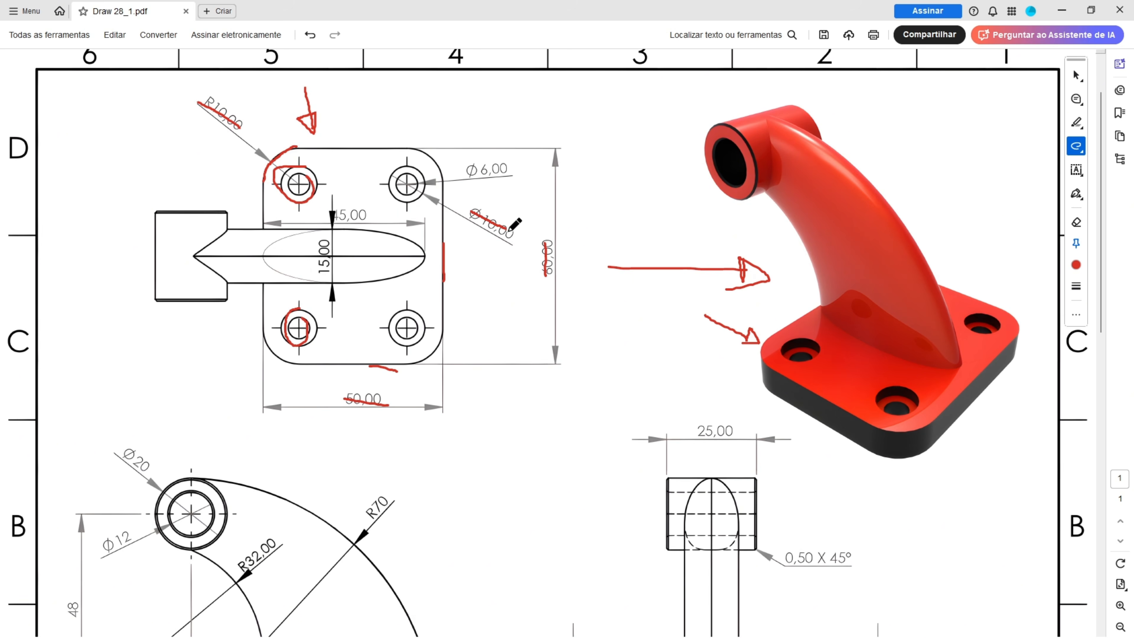
{"action": "scroll", "coordinate": [561, 271], "scroll_direction": "down", "scroll_amount": 3}
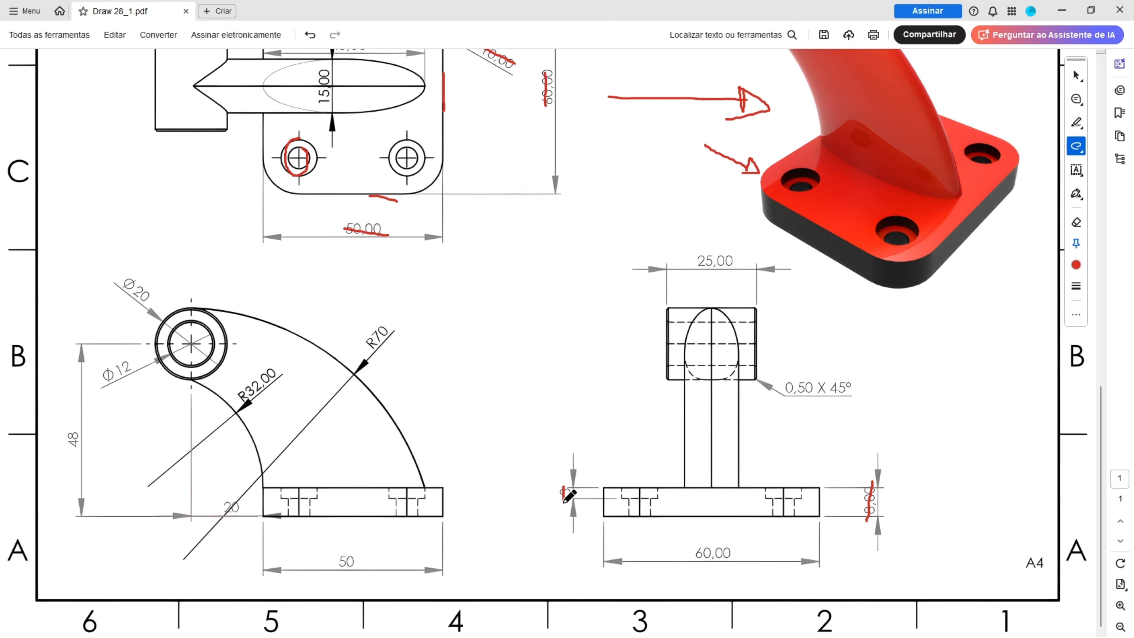
{"action": "scroll", "coordinate": [437, 303], "scroll_direction": "up", "scroll_amount": 3}
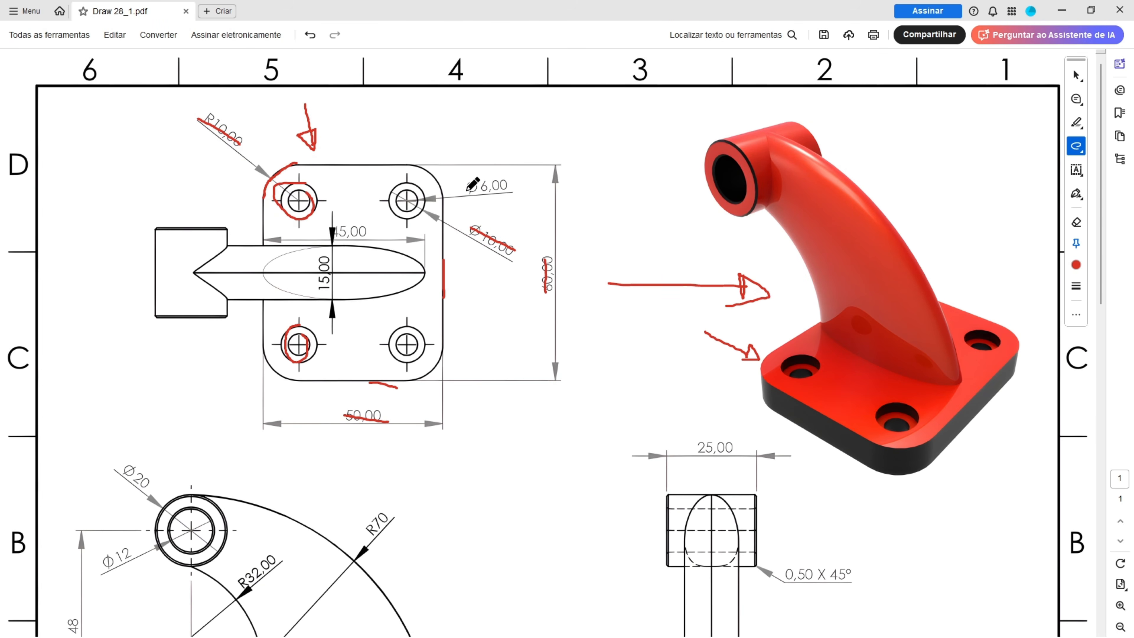
Step: Strike through the Ø6 hole diameter, circle the upper-right hole and mark the plate's upper-left corner arc
{"action": "left_click_drag", "start_coordinate": [463, 185], "coordinate": [517, 183]}
{"action": "left_click_drag", "start_coordinate": [386, 197], "coordinate": [425, 181]}
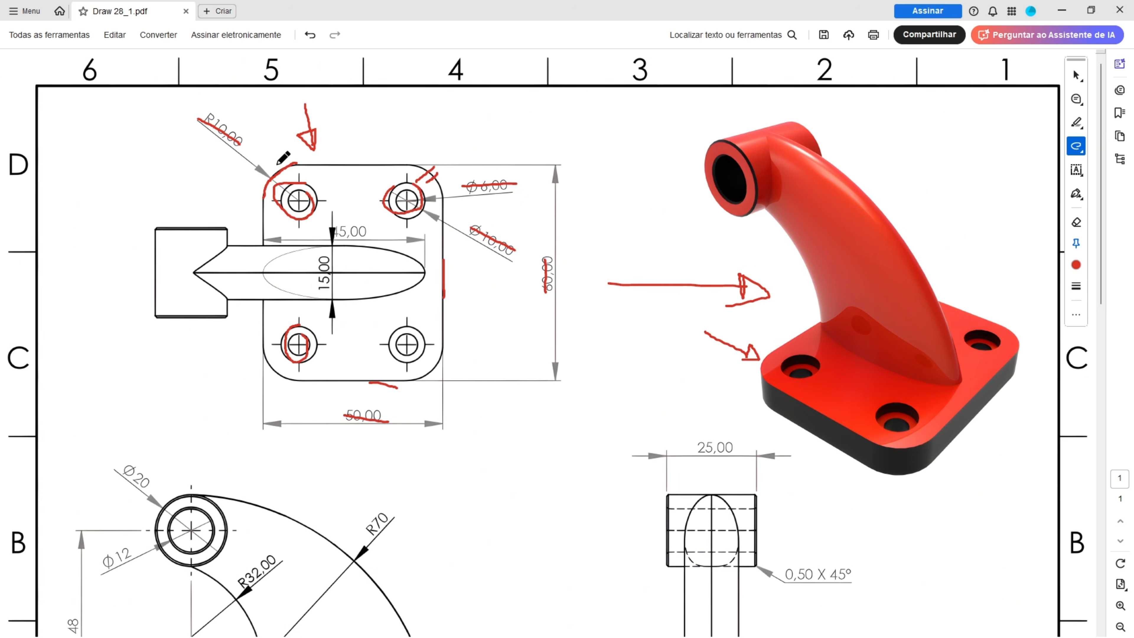
{"action": "left_click_drag", "start_coordinate": [273, 162], "coordinate": [288, 176]}
{"action": "left_click_drag", "start_coordinate": [261, 176], "coordinate": [292, 163]}
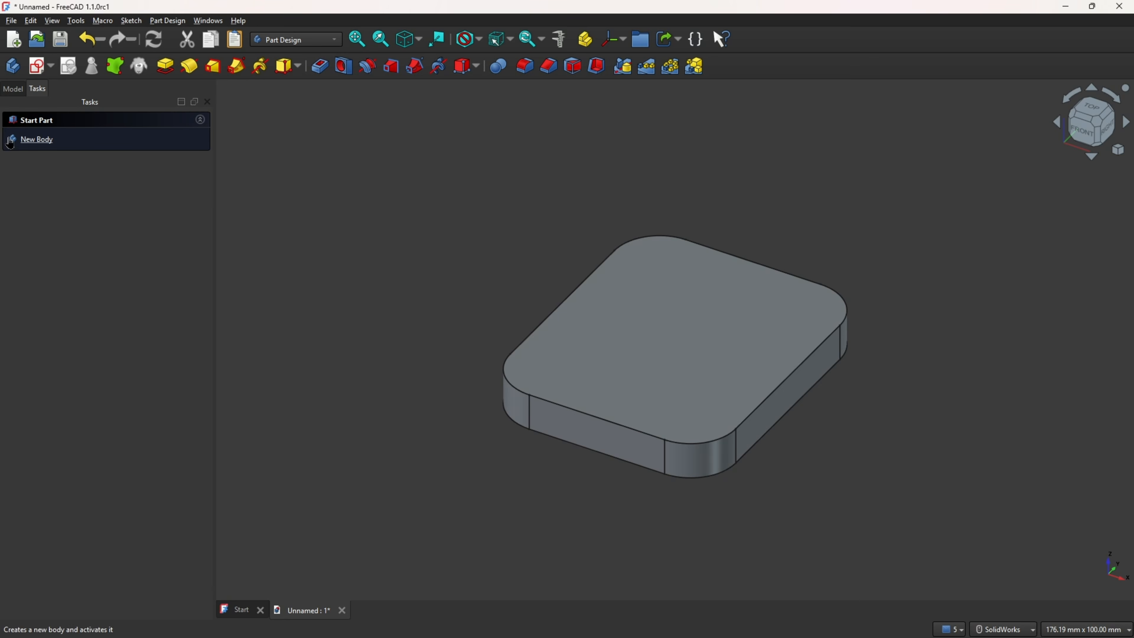
Step: Show the base sketch under the pad and start a Hole feature from it with used features allowed
{"action": "left_click", "coordinate": [13, 88]}
{"action": "left_click", "coordinate": [29, 155]}
{"action": "left_click", "coordinate": [29, 152]}
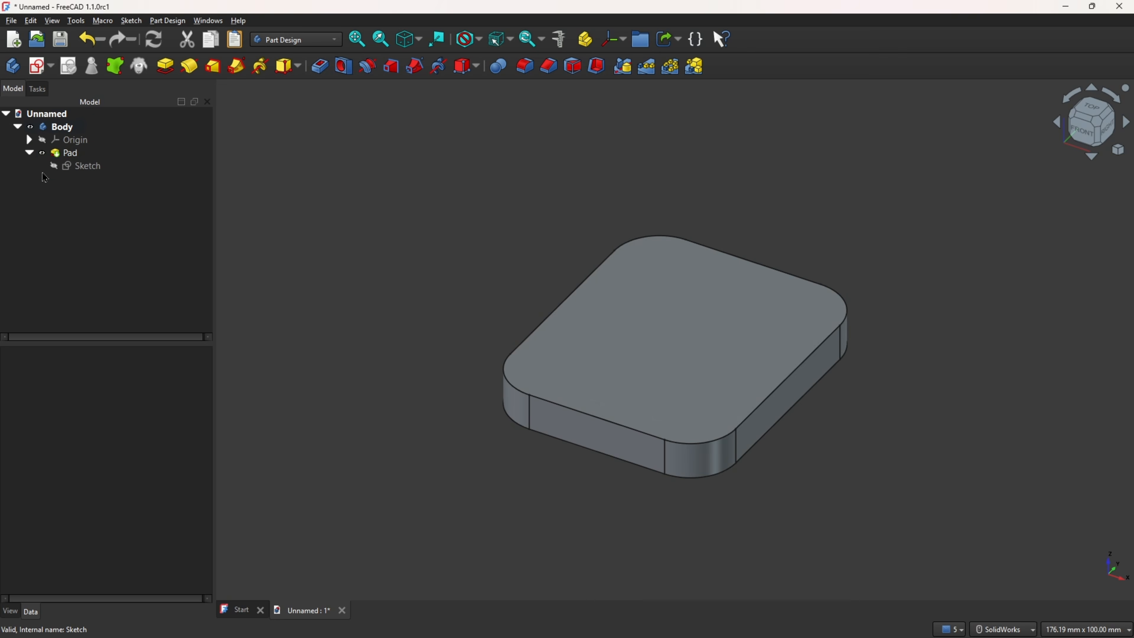
{"action": "left_click", "coordinate": [51, 165]}
{"action": "left_click", "coordinate": [134, 228]}
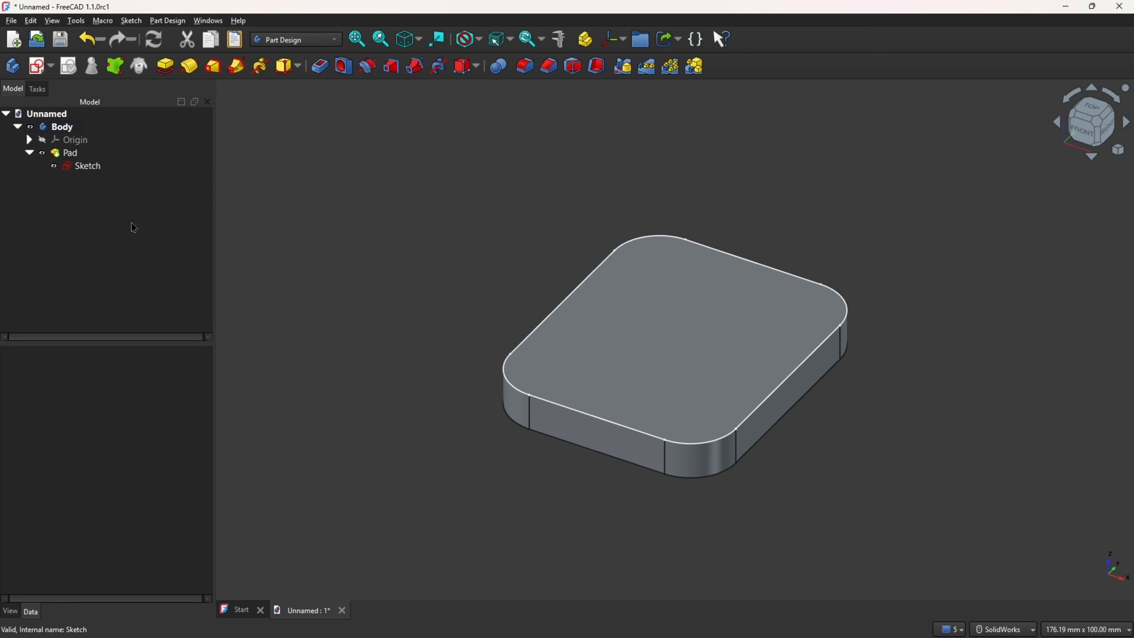
{"action": "left_click", "coordinate": [343, 66]}
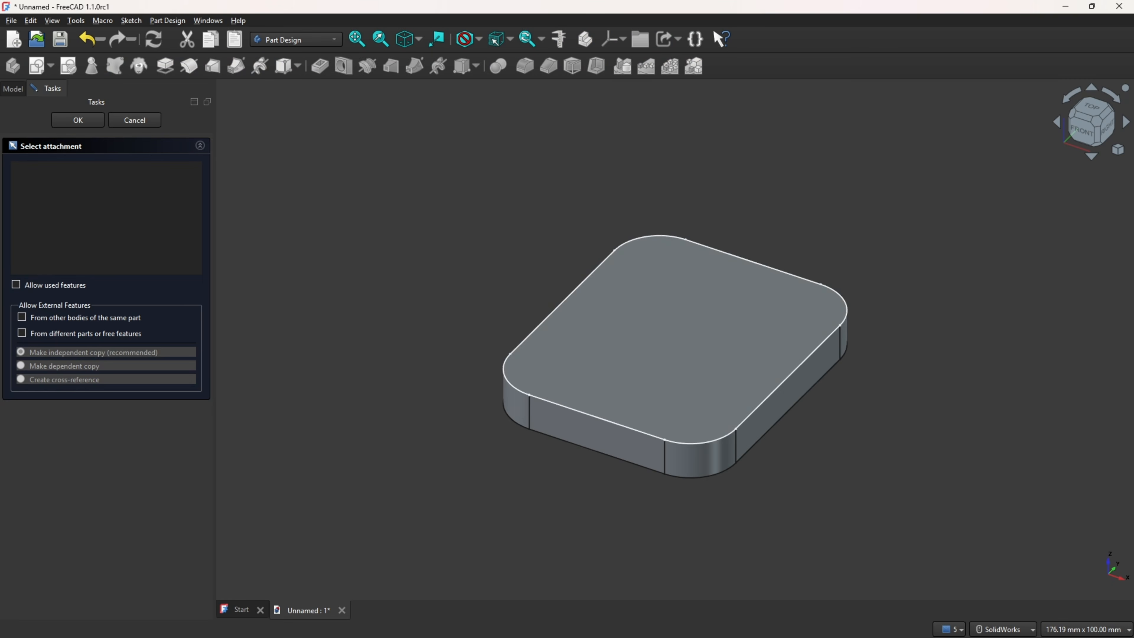
{"action": "left_click", "coordinate": [16, 286]}
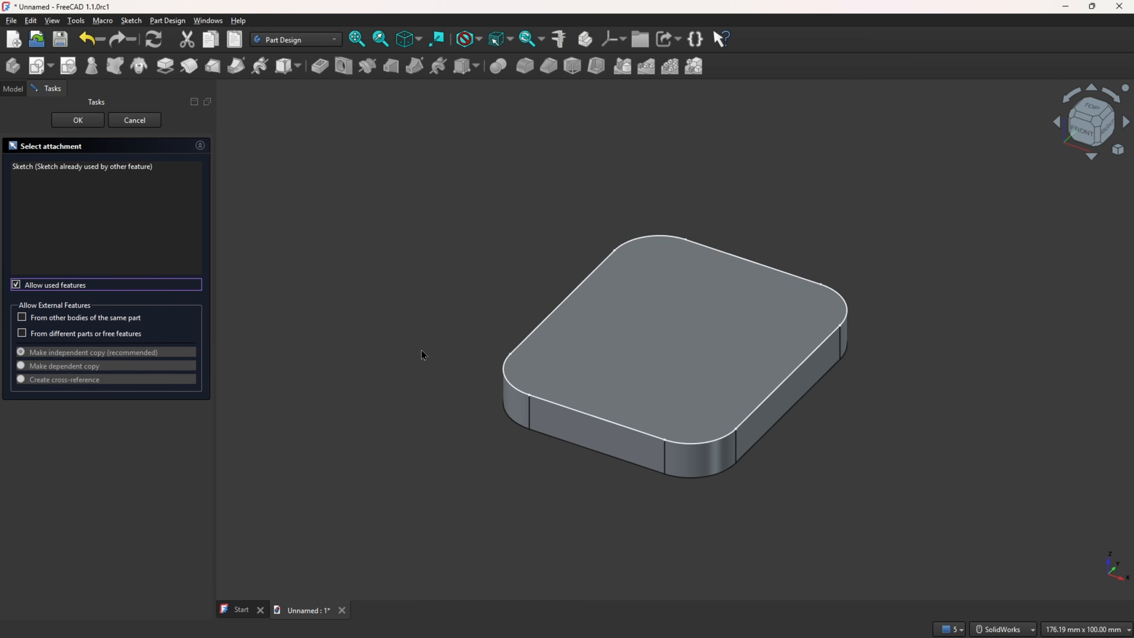
{"action": "left_click", "coordinate": [504, 378]}
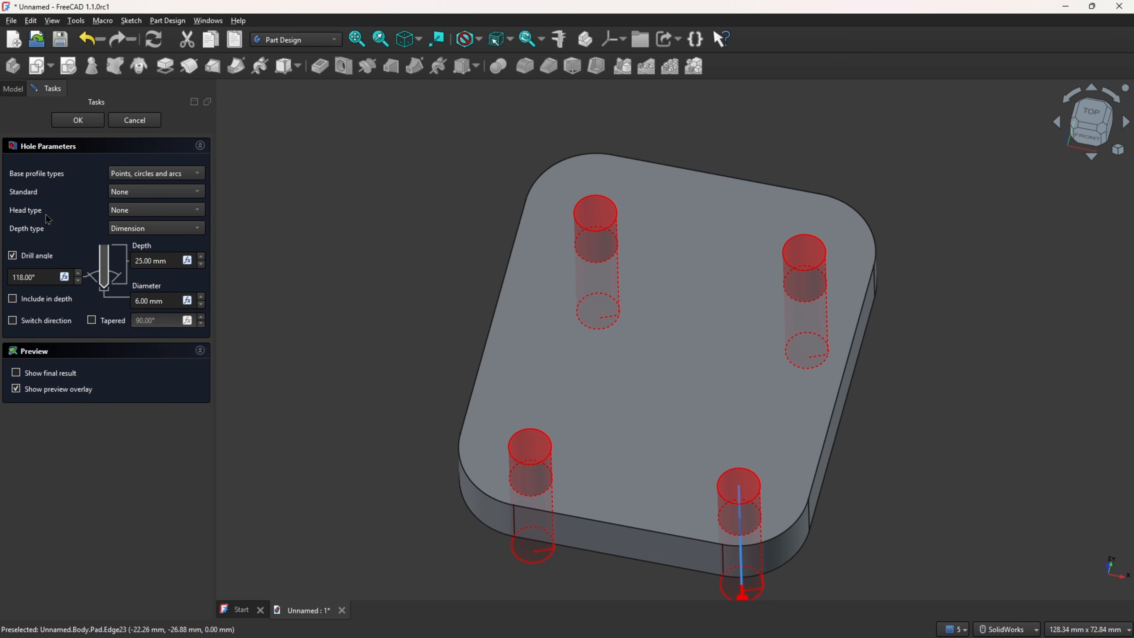
Step: Set the hole's head type to Counterbore with a 10 mm head diameter and 3 mm head depth
{"action": "left_click", "coordinate": [136, 218]}
{"action": "key", "text": "Escape"}
{"action": "key", "text": "Down"}
{"action": "double_click", "coordinate": [44, 259]}
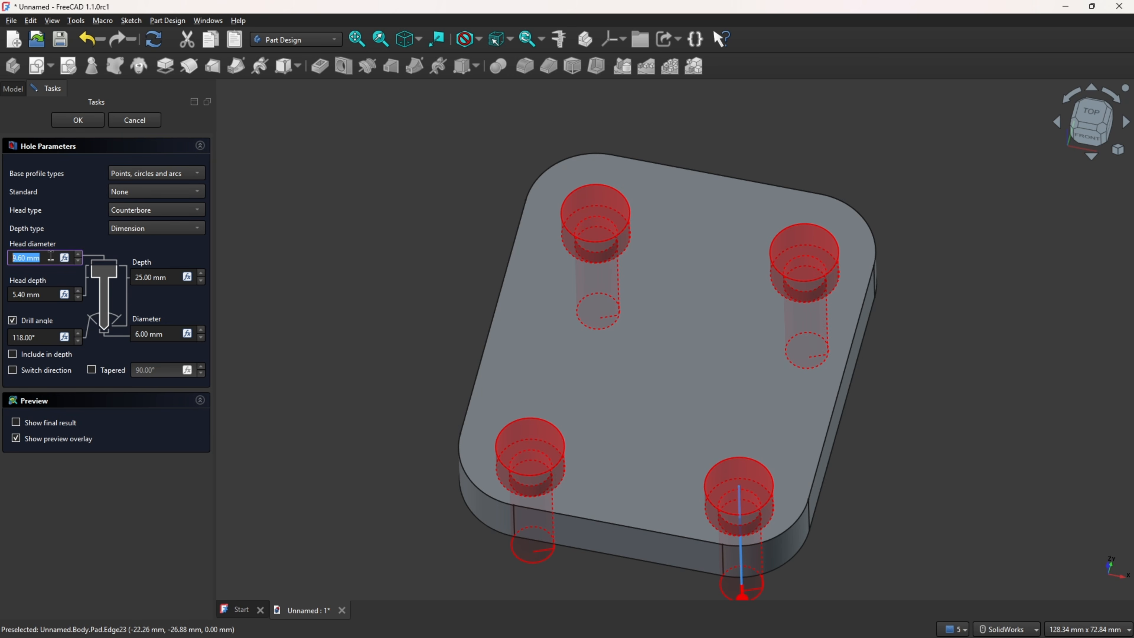
{"action": "type", "text": "10"}
{"action": "key", "text": "Tab"}
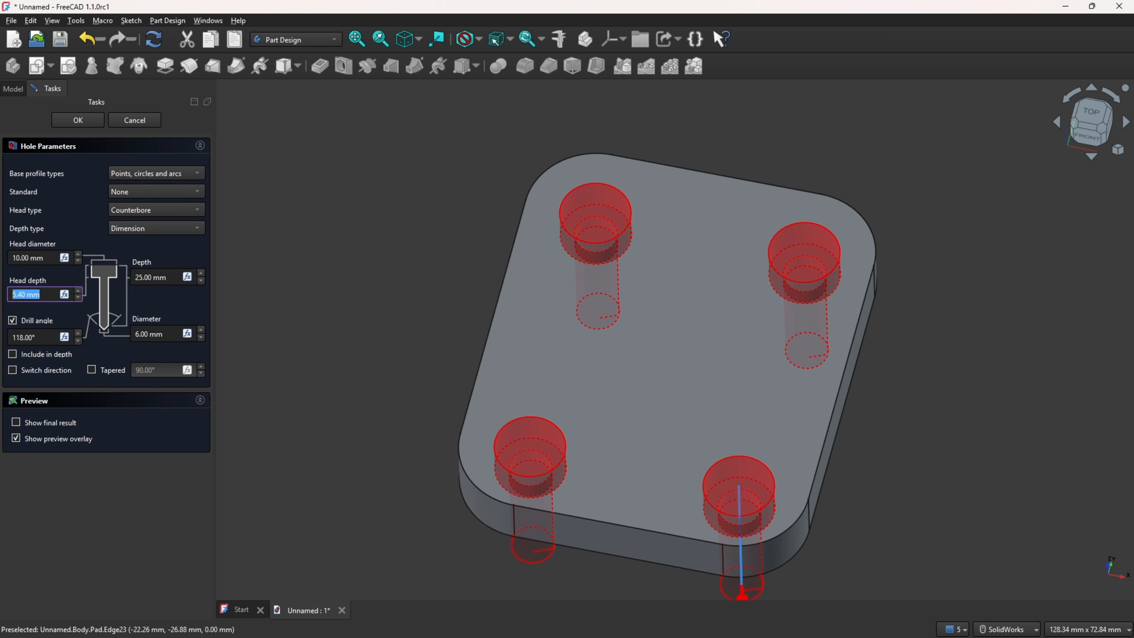
{"action": "type", "text": "3"}
Step: Set the hole depth type to Through all and create the four counterbored holes
{"action": "left_click", "coordinate": [140, 232]}
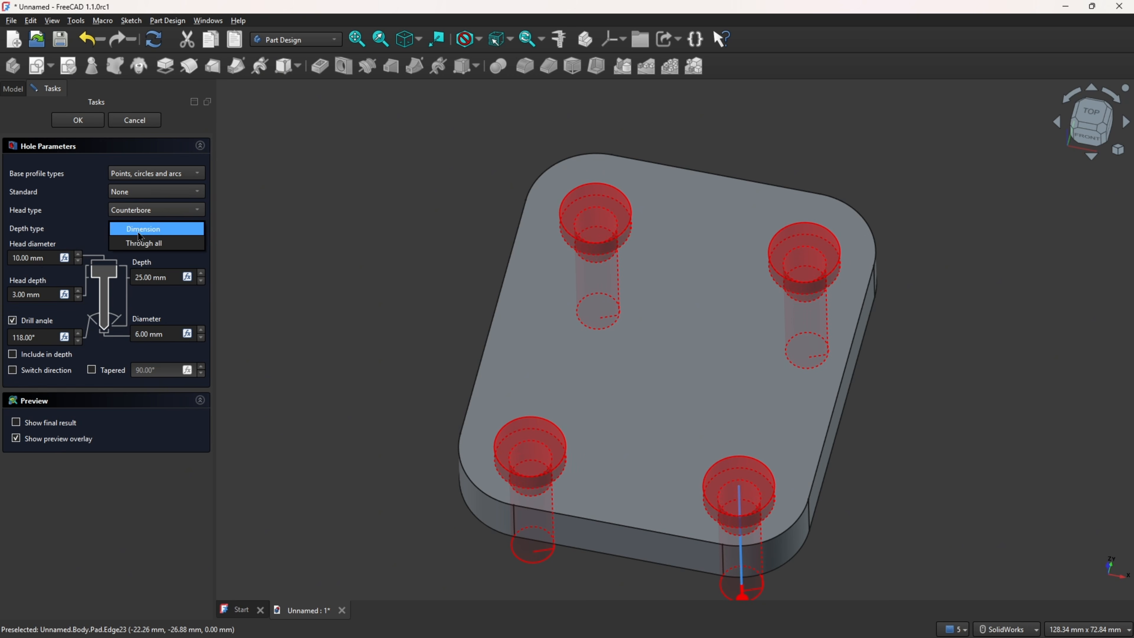
{"action": "left_click", "coordinate": [163, 244]}
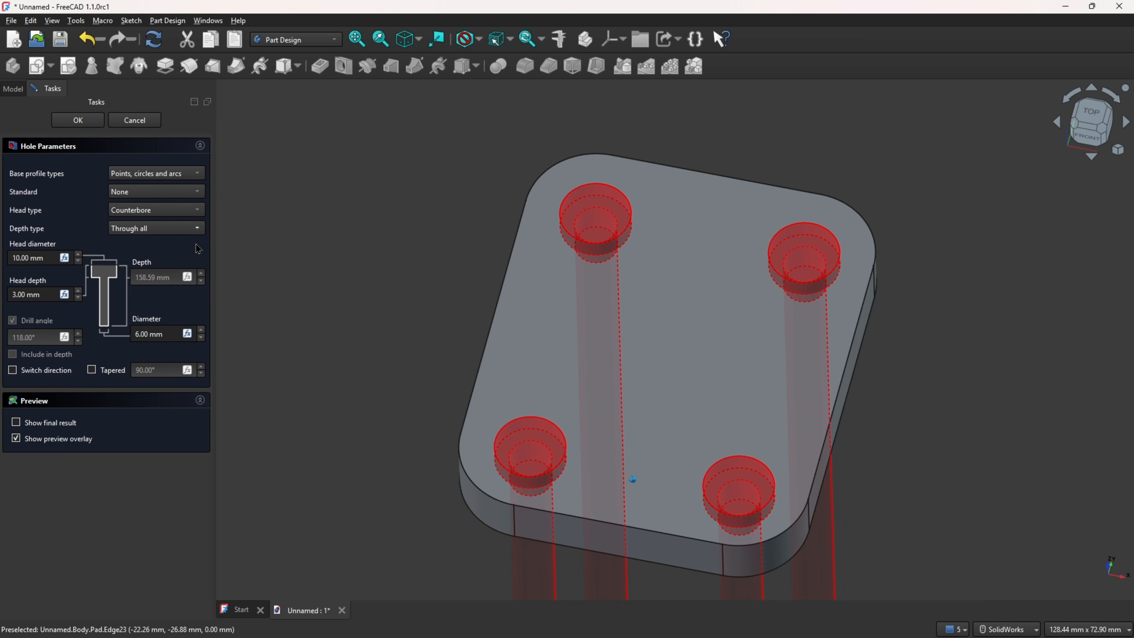
{"action": "left_click", "coordinate": [91, 126]}
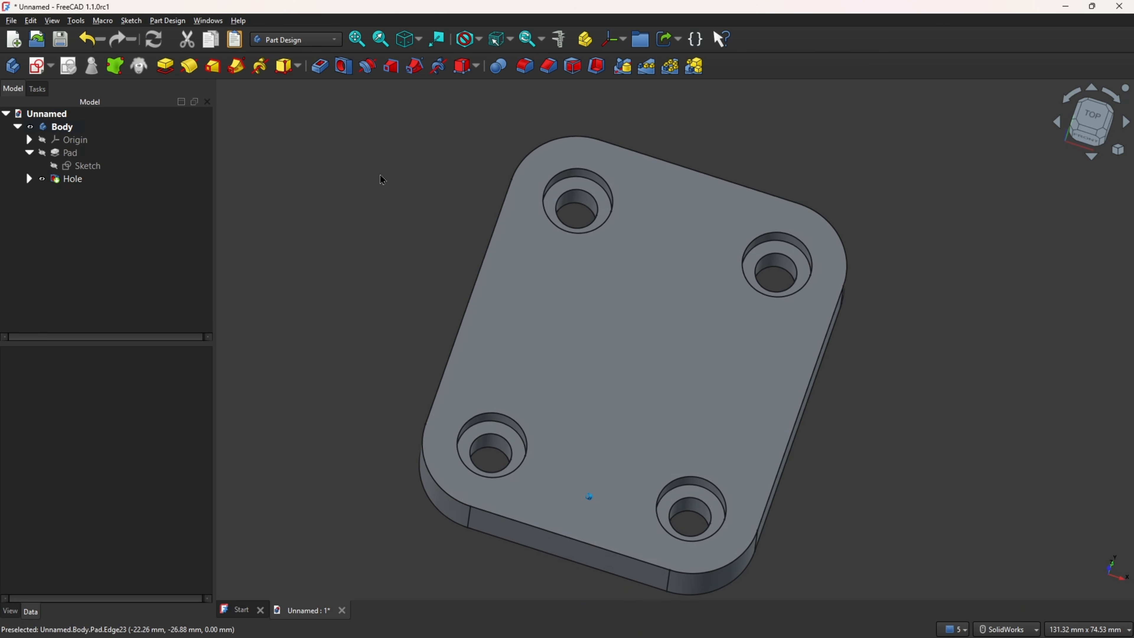
{"action": "key", "text": "Home"}
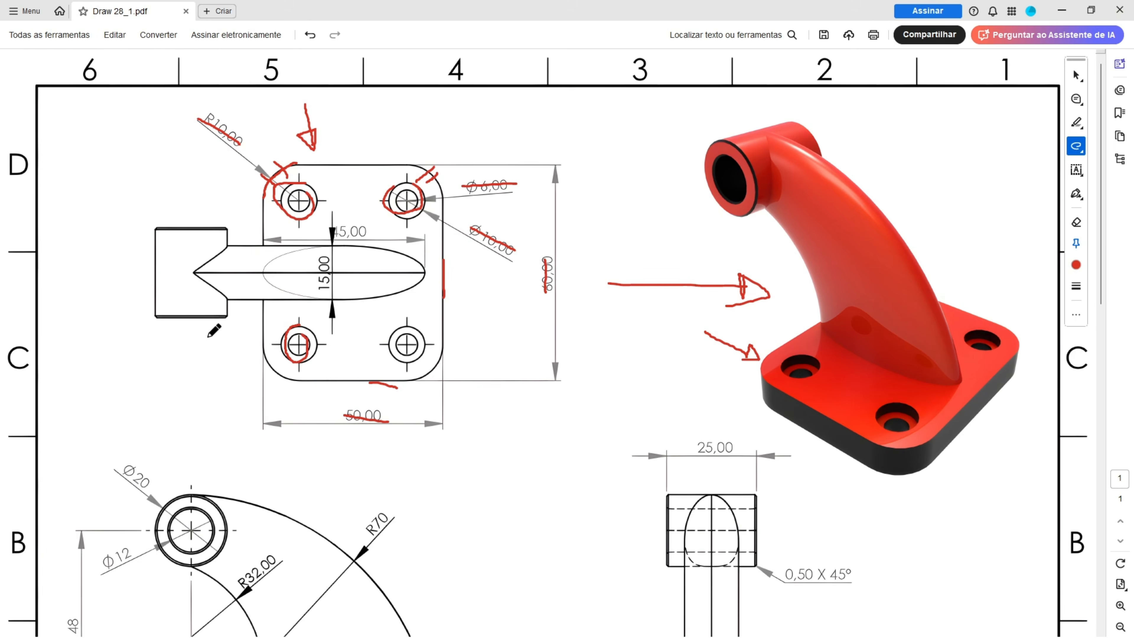
Step: Circle the cylinder in the PDF drawing's front view and strike through its Ø20, 48 and 20 dimensions
{"action": "scroll", "coordinate": [209, 337], "scroll_direction": "down", "scroll_amount": 3}
{"action": "mouse_move", "coordinate": [197, 383]}
{"action": "left_mouse_down"}
{"action": "mouse_move", "coordinate": [164, 393]}
{"action": "mouse_move", "coordinate": [158, 428]}
{"action": "mouse_move", "coordinate": [202, 448]}
{"action": "mouse_move", "coordinate": [223, 424]}
{"action": "mouse_move", "coordinate": [209, 378]}
{"action": "mouse_move", "coordinate": [192, 383]}
{"action": "left_mouse_up"}
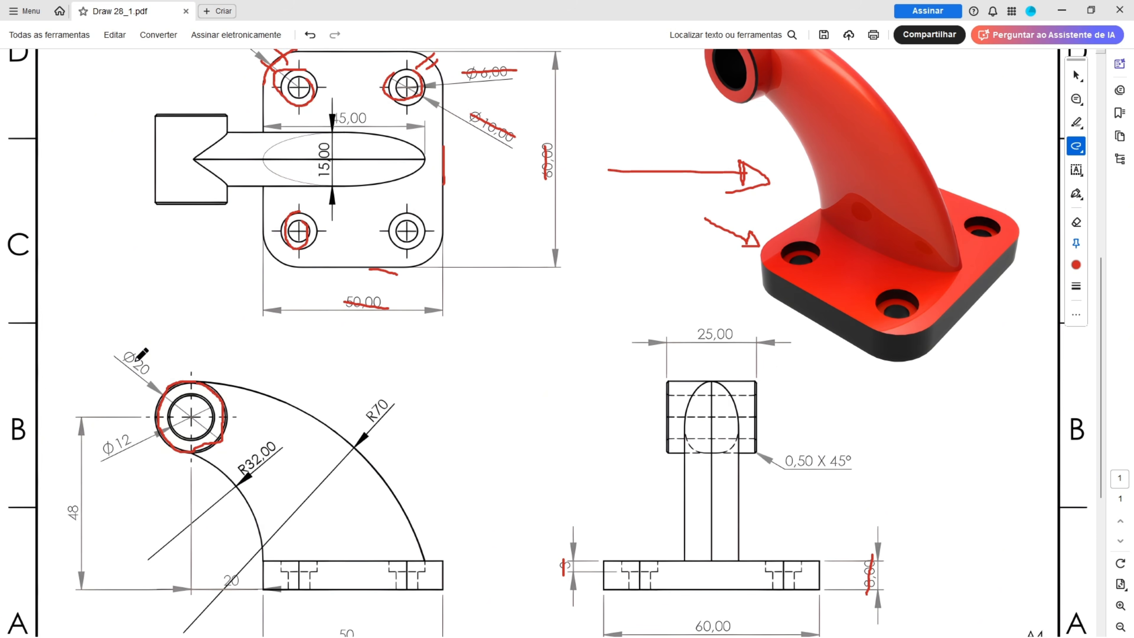
{"action": "left_click_drag", "start_coordinate": [127, 355], "coordinate": [148, 371]}
{"action": "scroll", "coordinate": [175, 330], "scroll_direction": "down", "scroll_amount": 2}
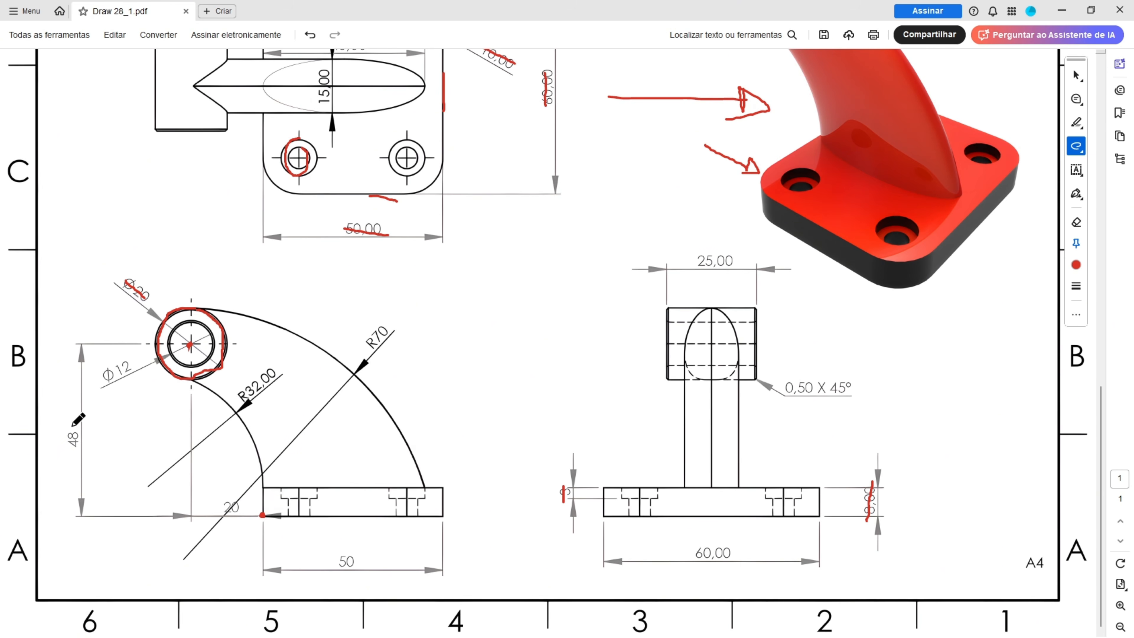
{"action": "left_click_drag", "start_coordinate": [72, 426], "coordinate": [69, 442]}
{"action": "left_click_drag", "start_coordinate": [220, 505], "coordinate": [256, 509]}
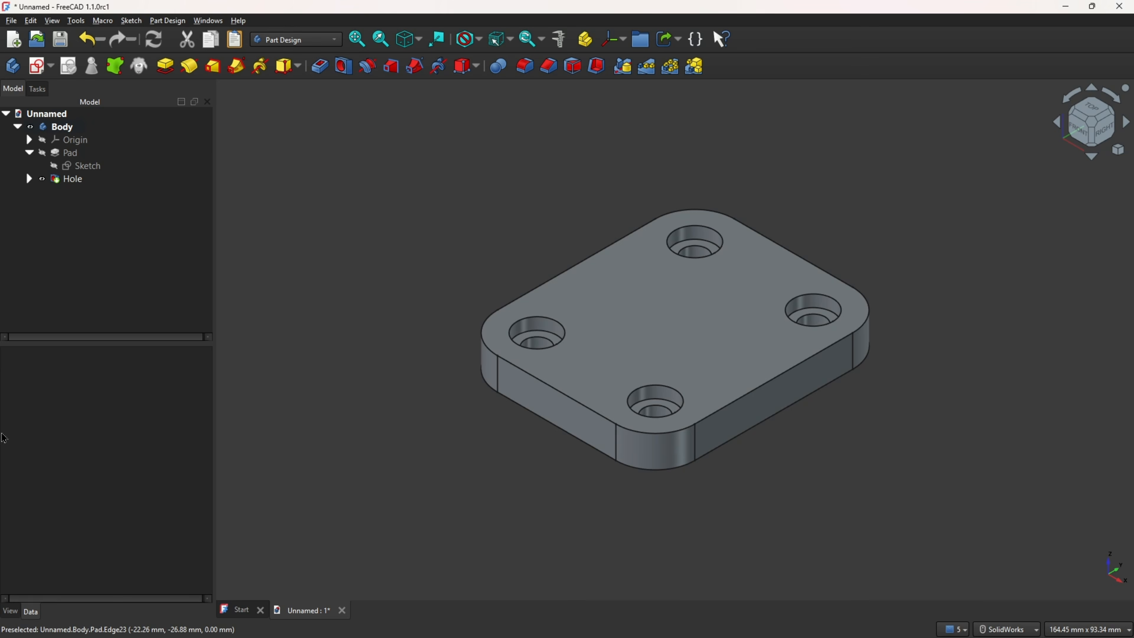
Step: In FreeCAD, start a sketch on the XZ plane, turn on section view and project the plate's lower-left corner as external geometry
{"action": "left_click", "coordinate": [39, 67]}
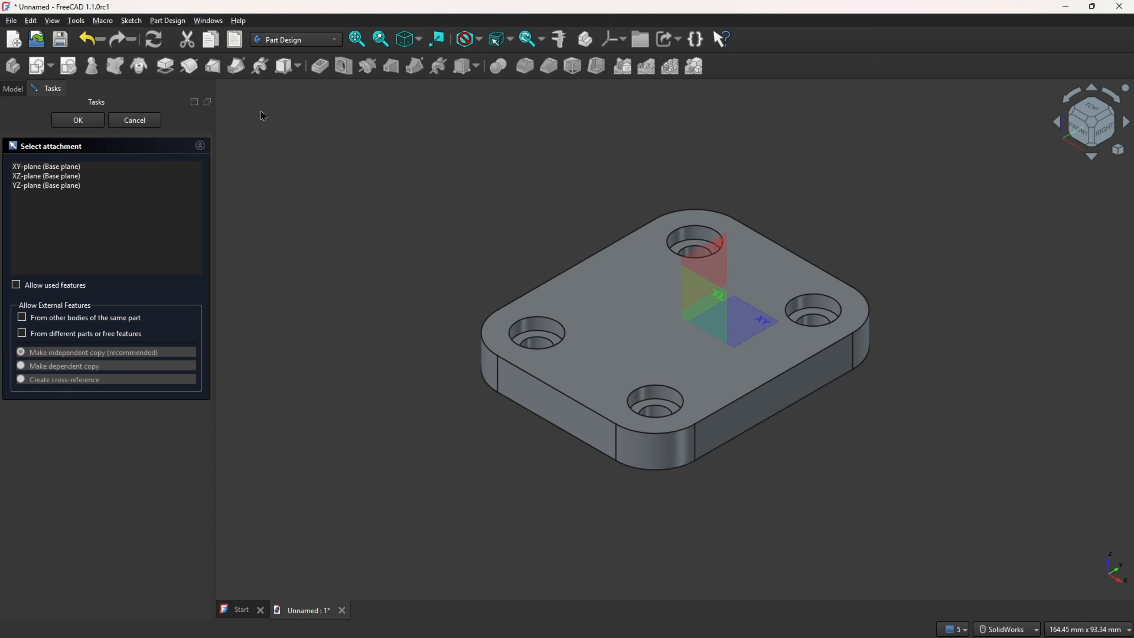
{"action": "middle_click_drag", "start_coordinate": [679, 325], "coordinate": [794, 263]}
{"action": "left_click", "coordinate": [772, 267]}
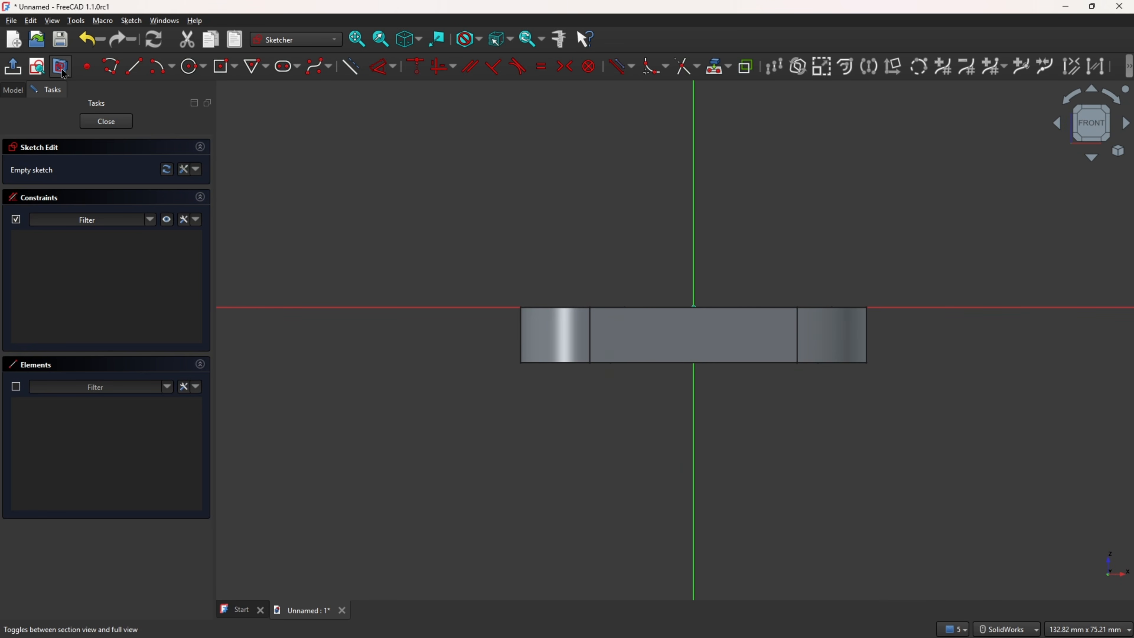
{"action": "left_click", "coordinate": [62, 67]}
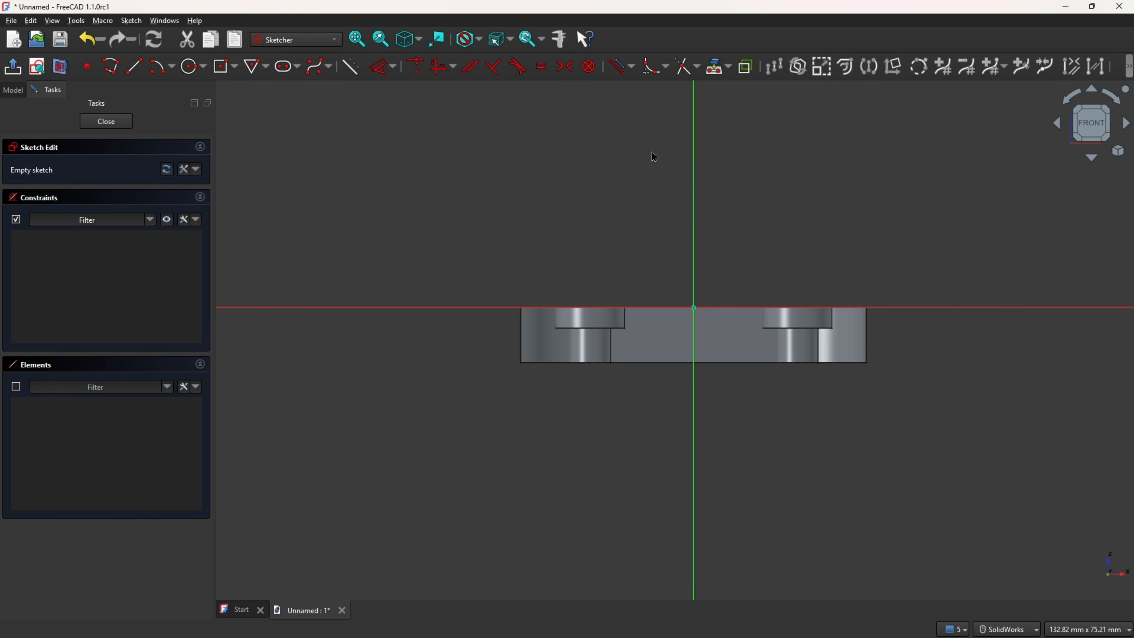
{"action": "left_click", "coordinate": [715, 72]}
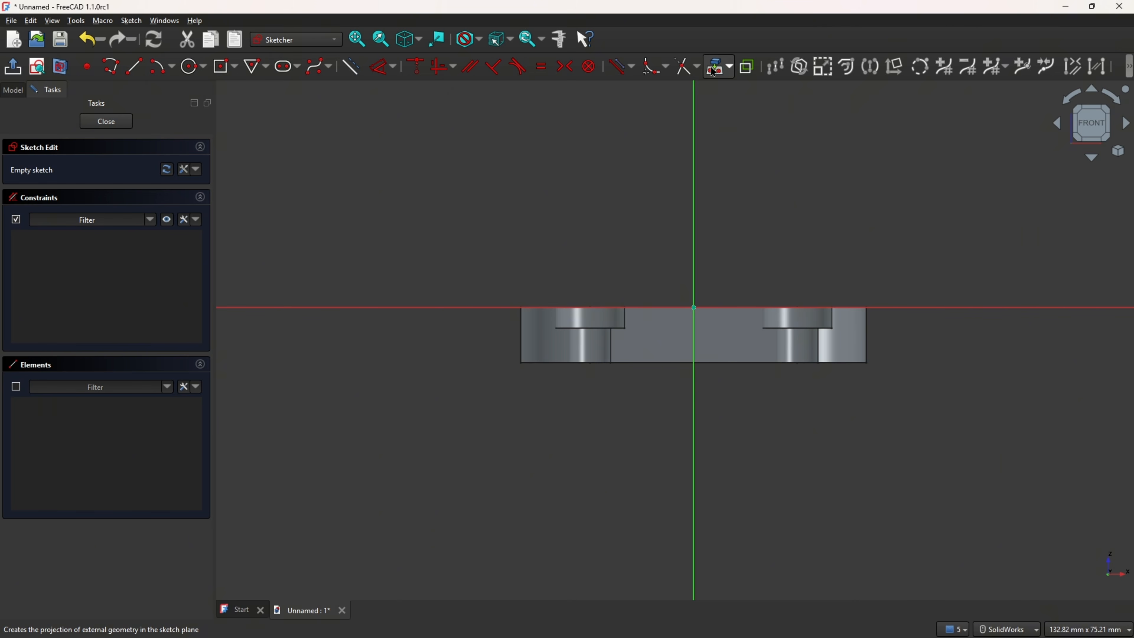
{"action": "left_click", "coordinate": [521, 364]}
{"action": "middle_click_drag", "start_coordinate": [358, 210], "coordinate": [477, 288], "text": "ctrl"}
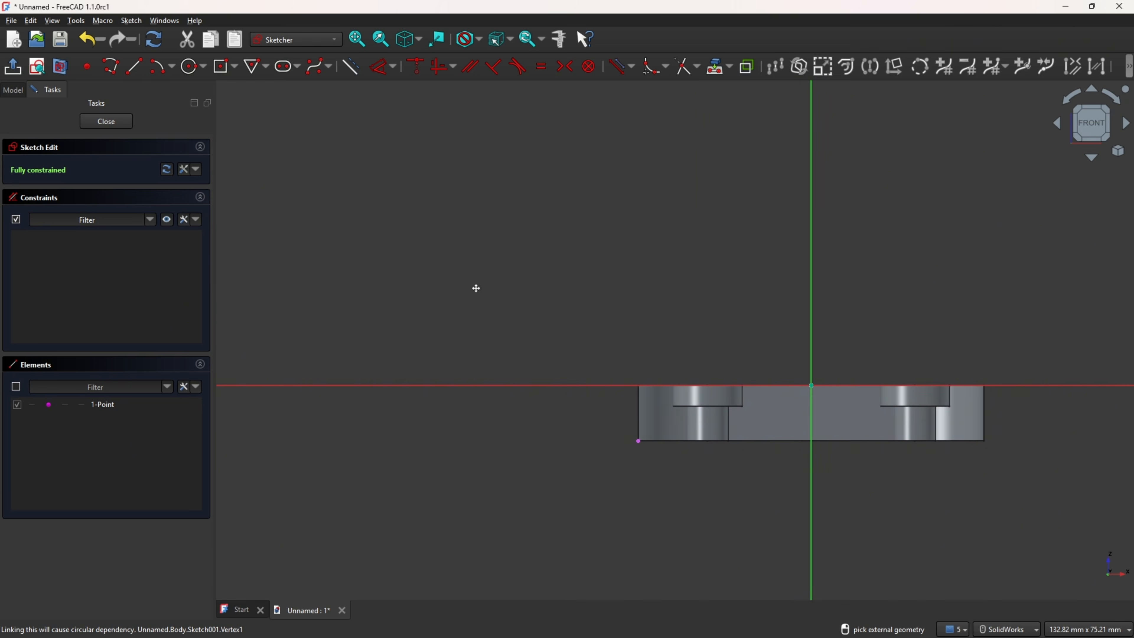
Step: Sketch a 20 mm diameter circle above and to the left of the base plate
{"action": "left_click", "coordinate": [193, 67]}
{"action": "left_click", "coordinate": [404, 223]}
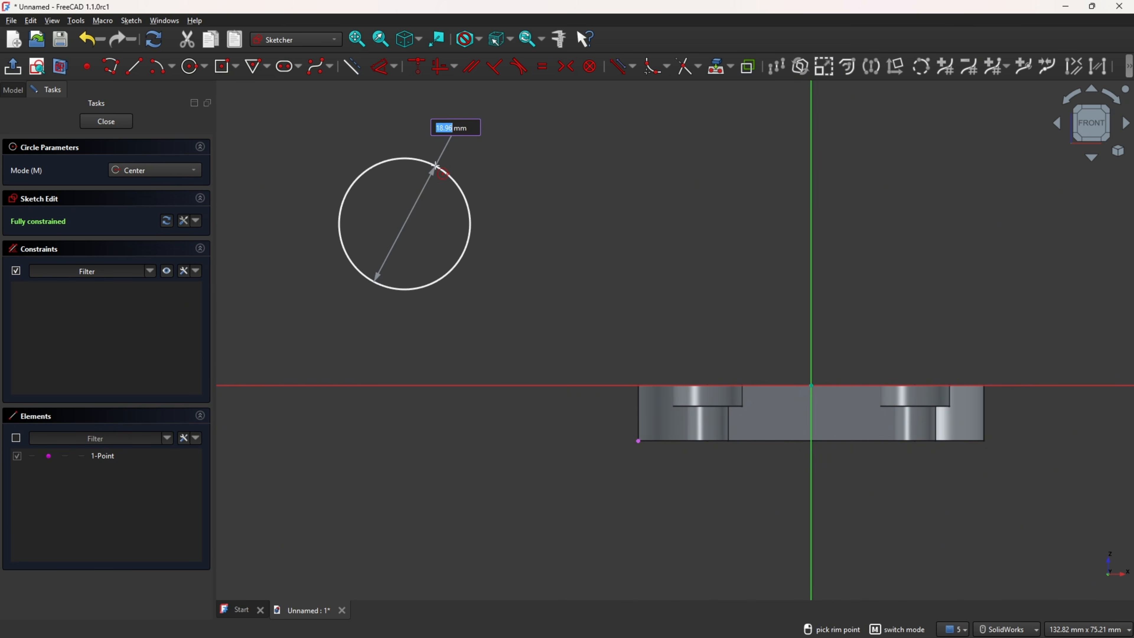
{"action": "type", "text": "20"}
{"action": "key", "text": "Return"}
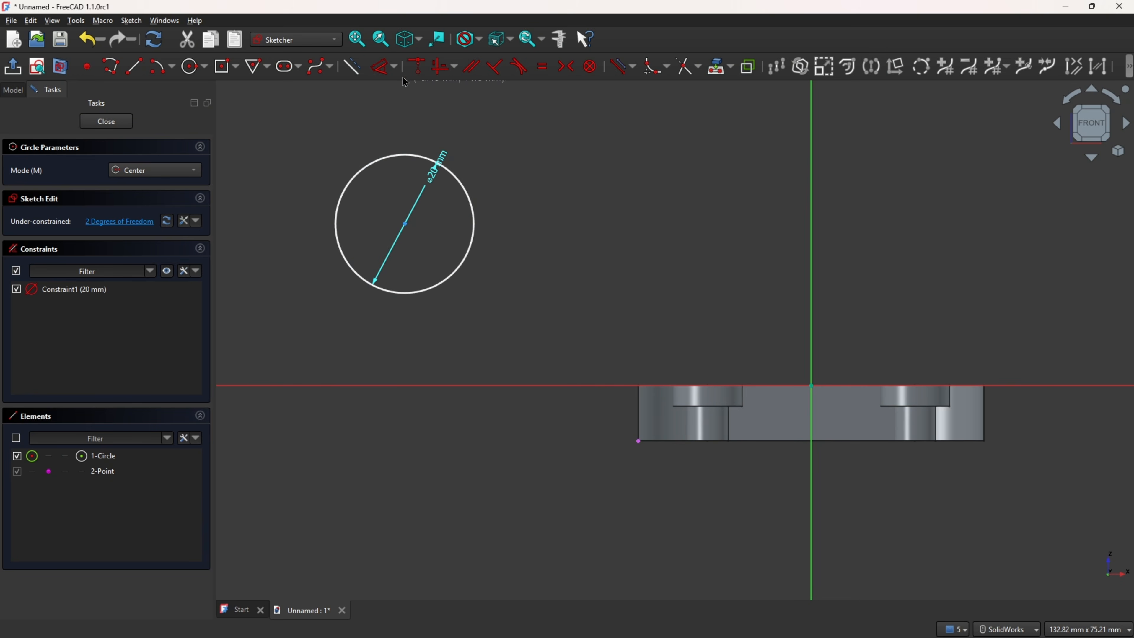
Step: Dimension the horizontal distance between the circle's centre and the projected plate corner as 20 mm
{"action": "left_click", "coordinate": [384, 70]}
{"action": "left_click", "coordinate": [407, 225]}
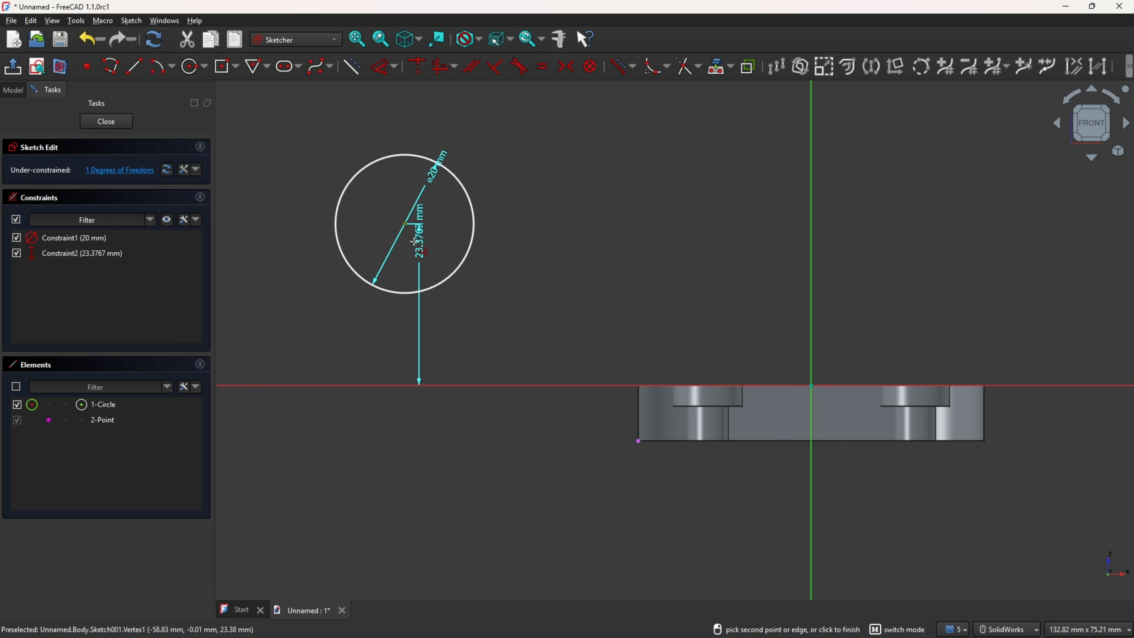
{"action": "left_click", "coordinate": [639, 441]}
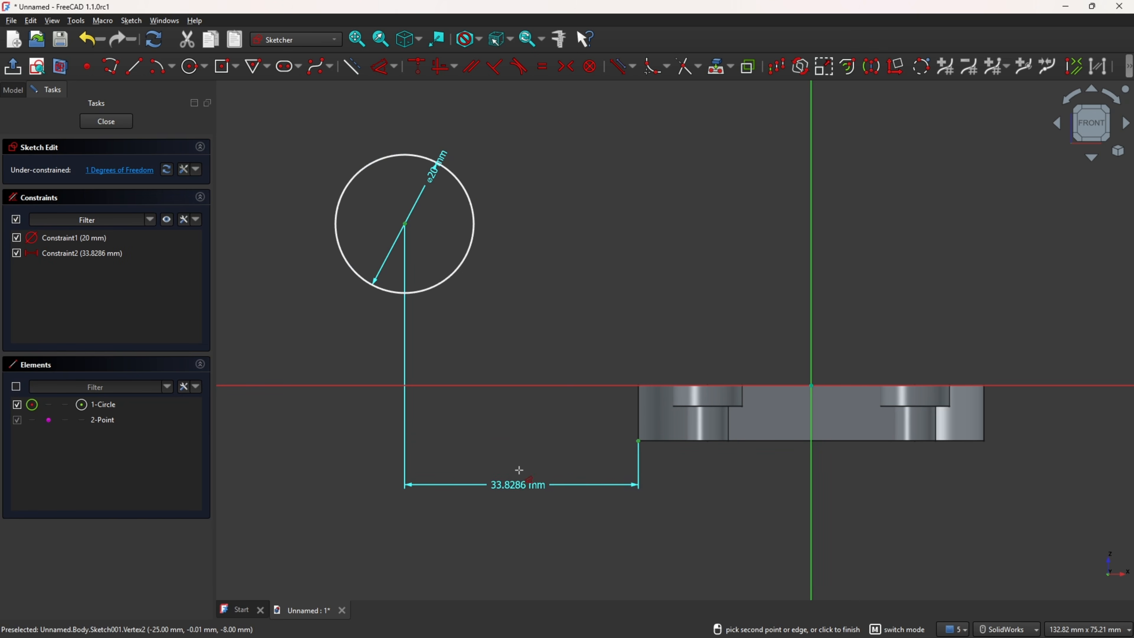
{"action": "left_click", "coordinate": [518, 480]}
{"action": "key", "text": "Return"}
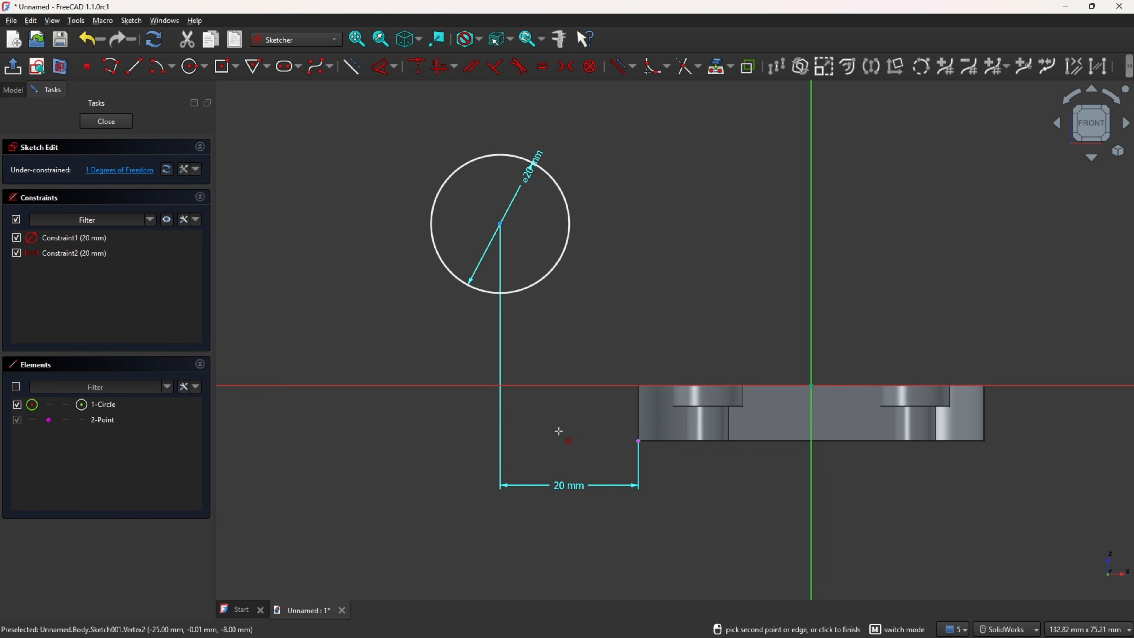
Step: Constrain the circle's centre 48 mm vertically above the projected plate corner and leave the sketch
{"action": "left_click", "coordinate": [501, 224]}
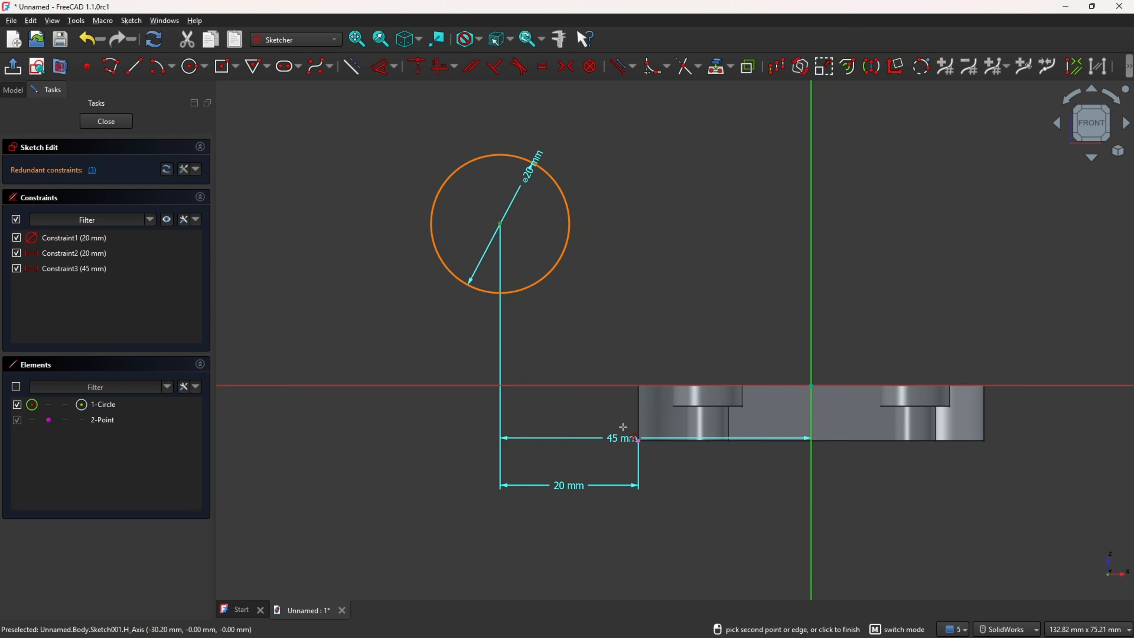
{"action": "left_click", "coordinate": [639, 441]}
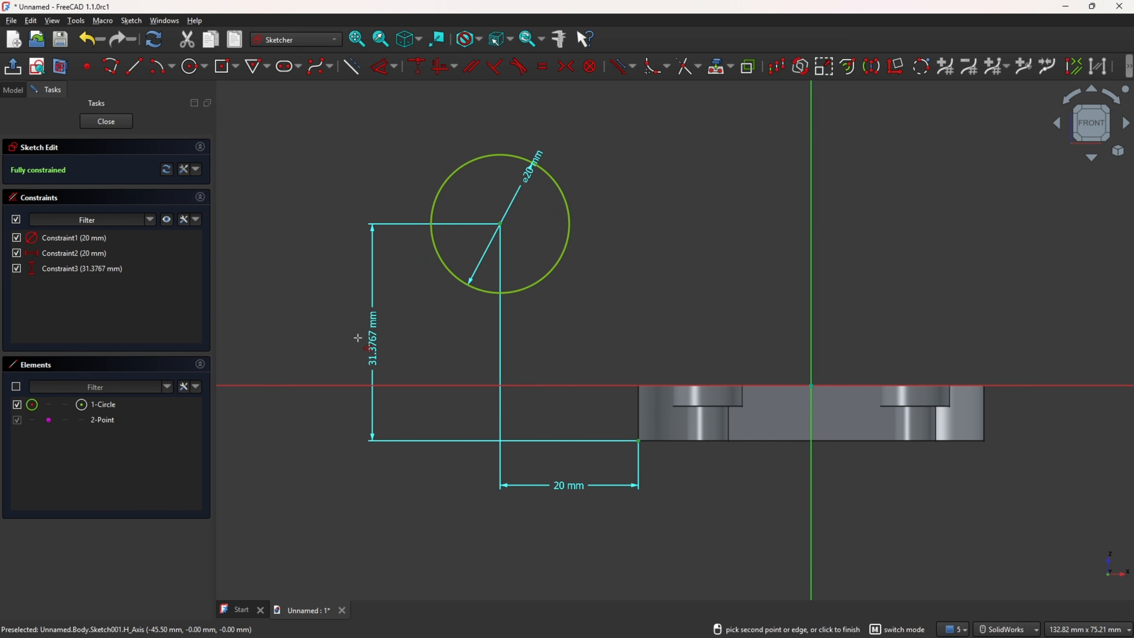
{"action": "left_click", "coordinate": [364, 341]}
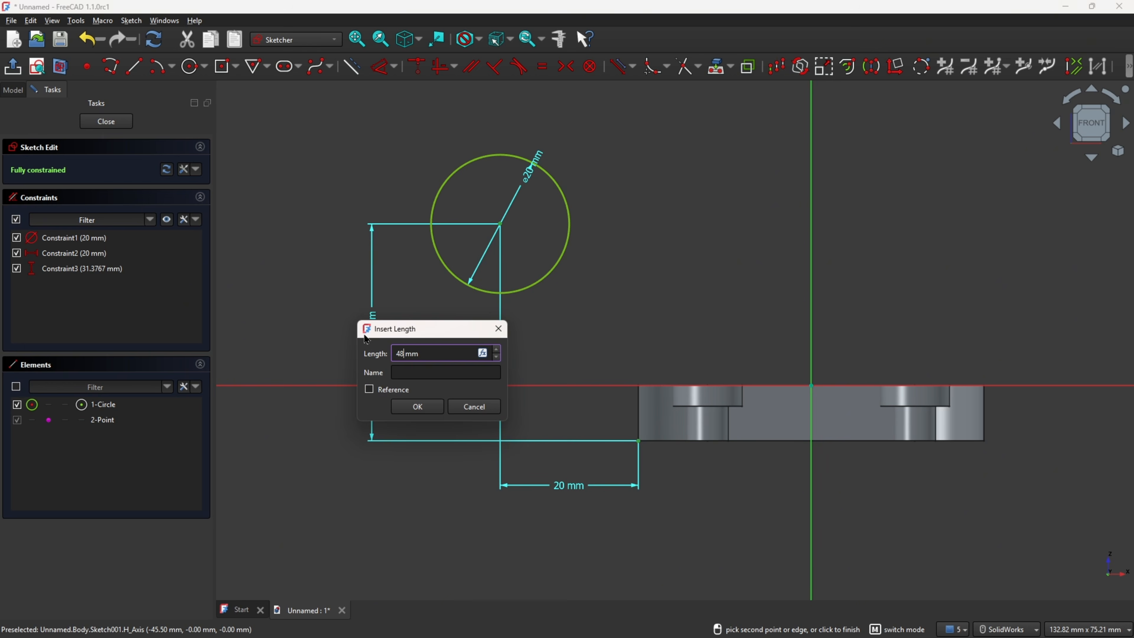
{"action": "key", "text": "Return"}
{"action": "scroll", "coordinate": [681, 197], "scroll_direction": "down", "scroll_amount": 3}
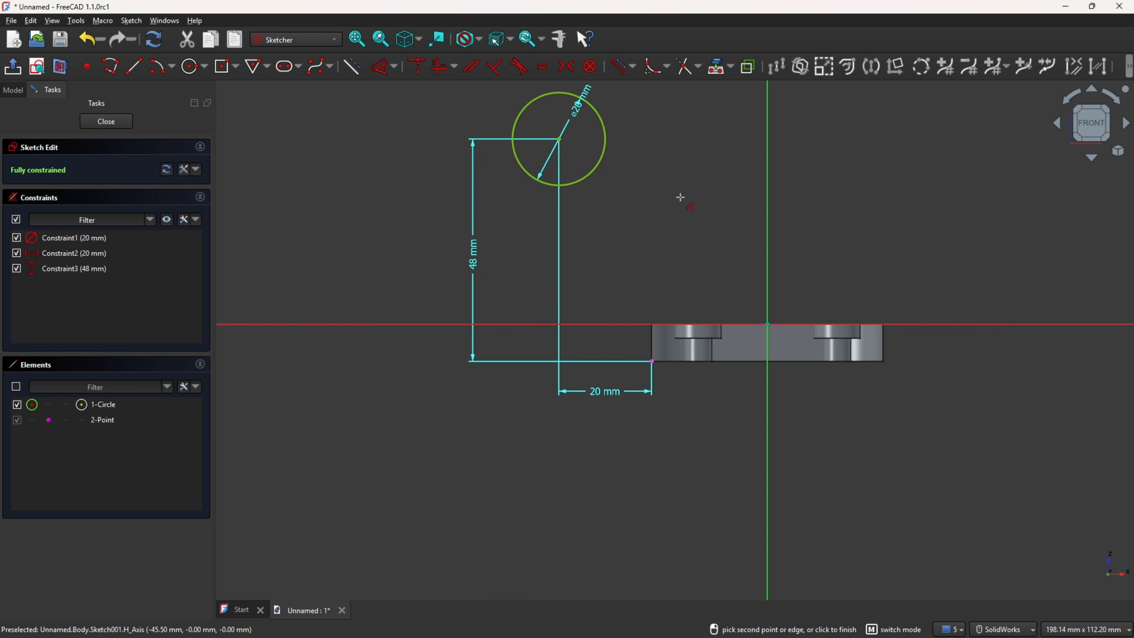
{"action": "mouse_move", "coordinate": [726, 172]}
{"action": "middle_mouse_down", "text": "ctrl"}
{"action": "mouse_move", "coordinate": [590, 299]}
{"action": "mouse_move", "coordinate": [574, 290]}
{"action": "middle_mouse_up", "text": "ctrl"}
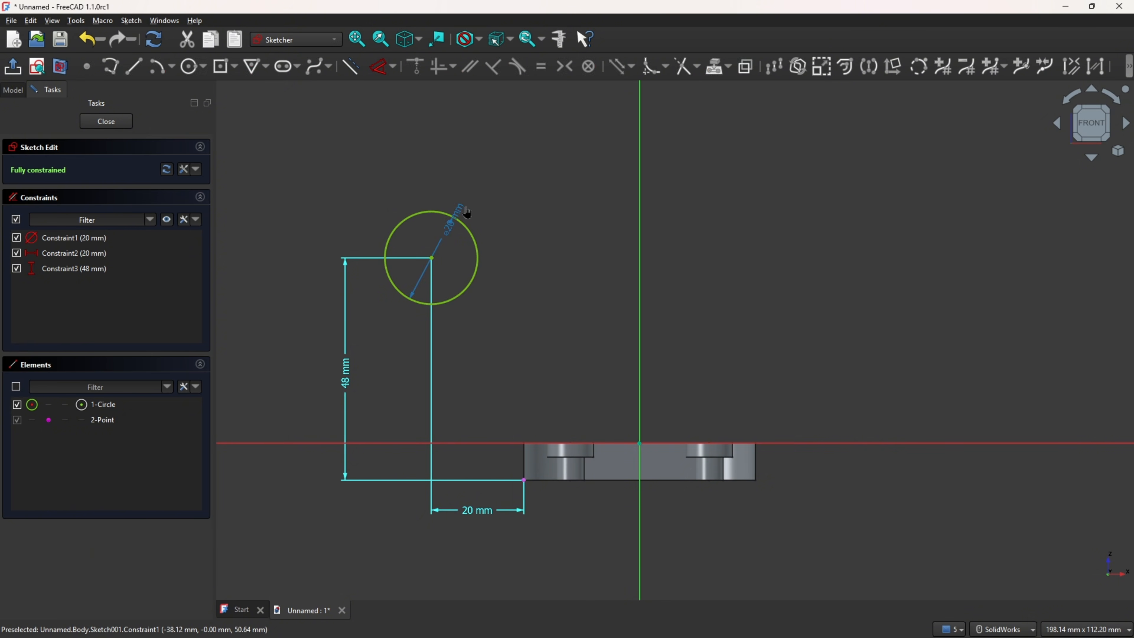
{"action": "left_click", "coordinate": [13, 67]}
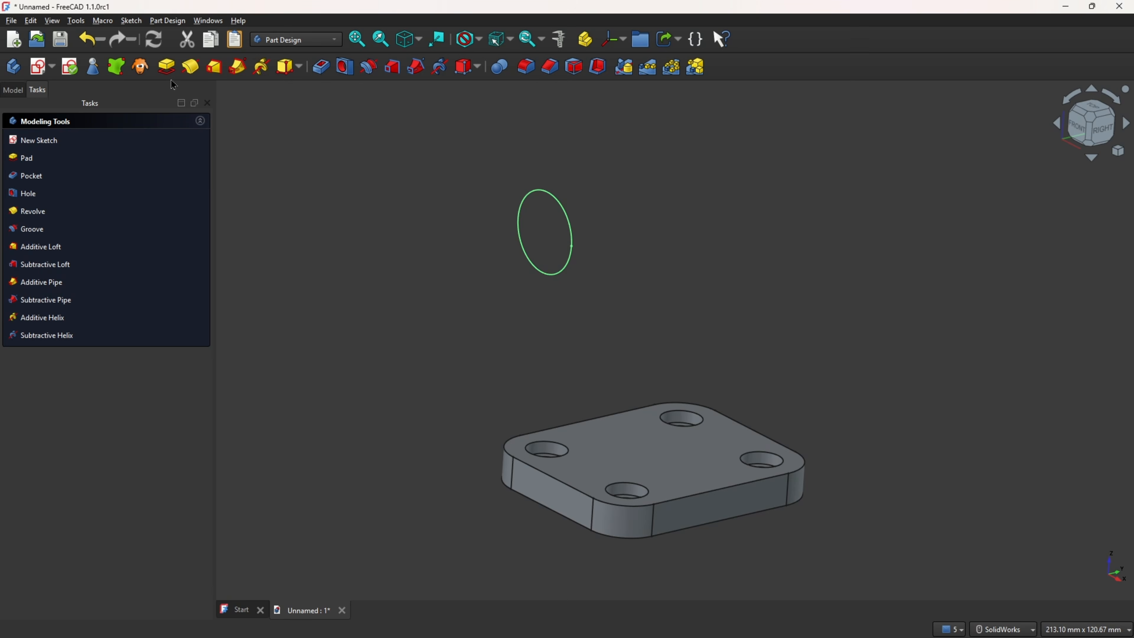
Step: Pad the circle sketch symmetrically with a length of 25 mm
{"action": "left_click", "coordinate": [166, 66]}
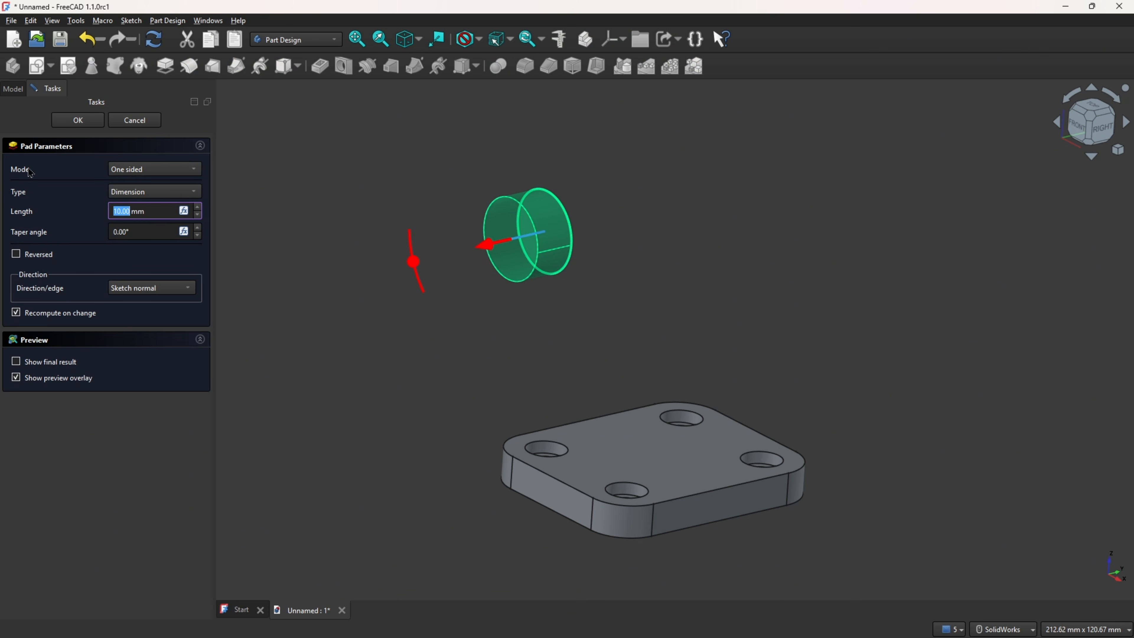
{"action": "left_click", "coordinate": [152, 169]}
{"action": "left_click", "coordinate": [148, 181]}
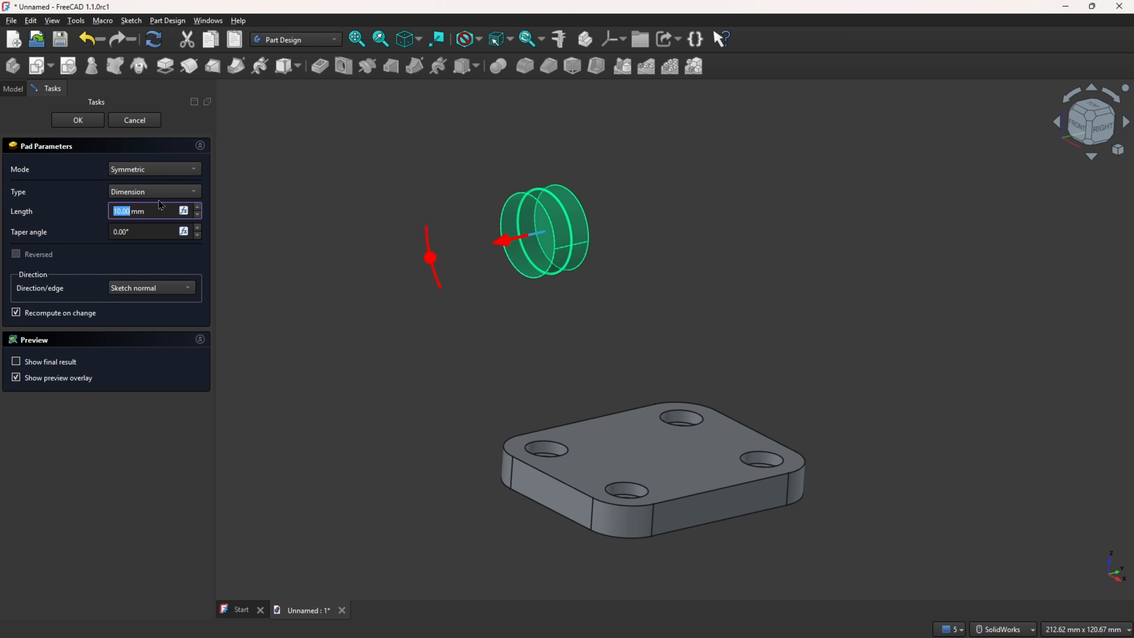
{"action": "type", "text": "25"}
{"action": "left_click", "coordinate": [76, 201]}
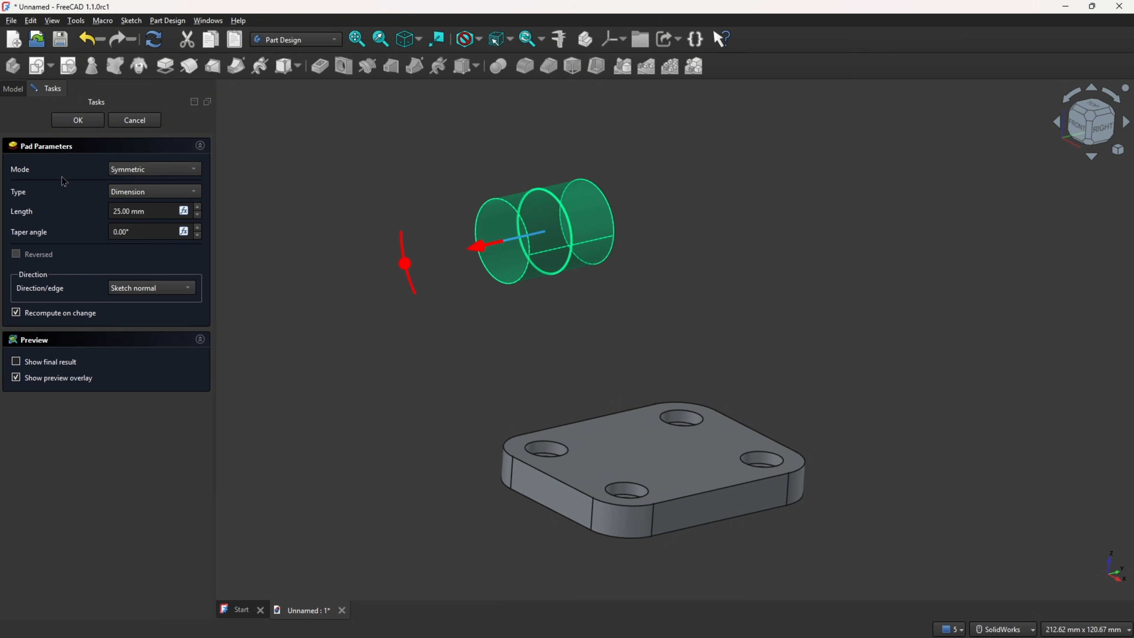
{"action": "left_click", "coordinate": [78, 120]}
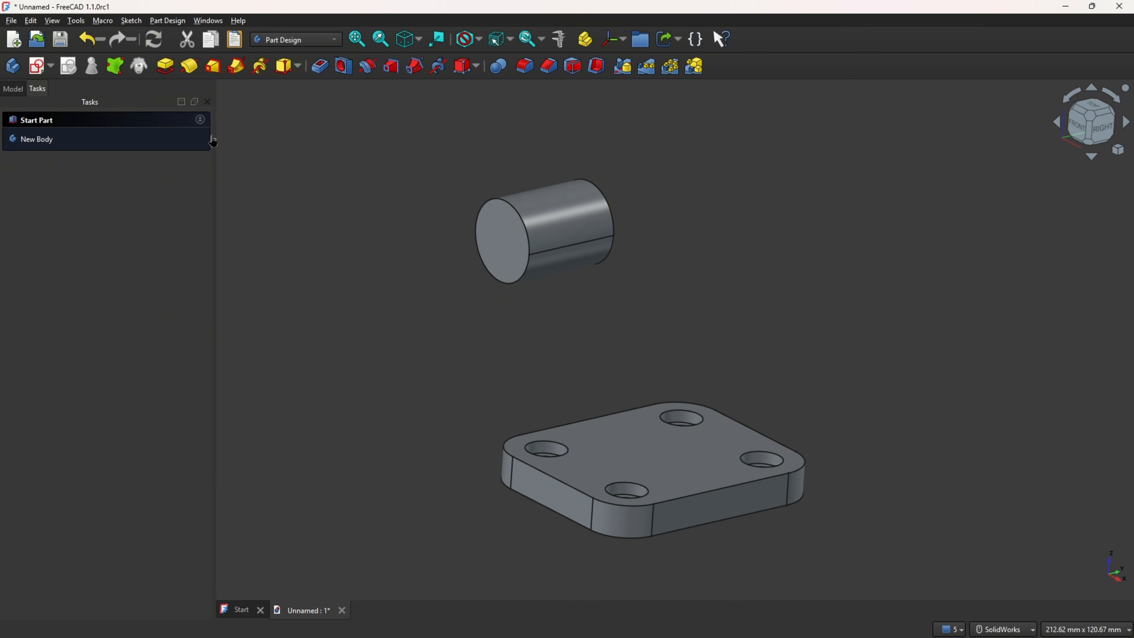
{"action": "middle_click_drag", "start_coordinate": [374, 143], "coordinate": [380, 143]}
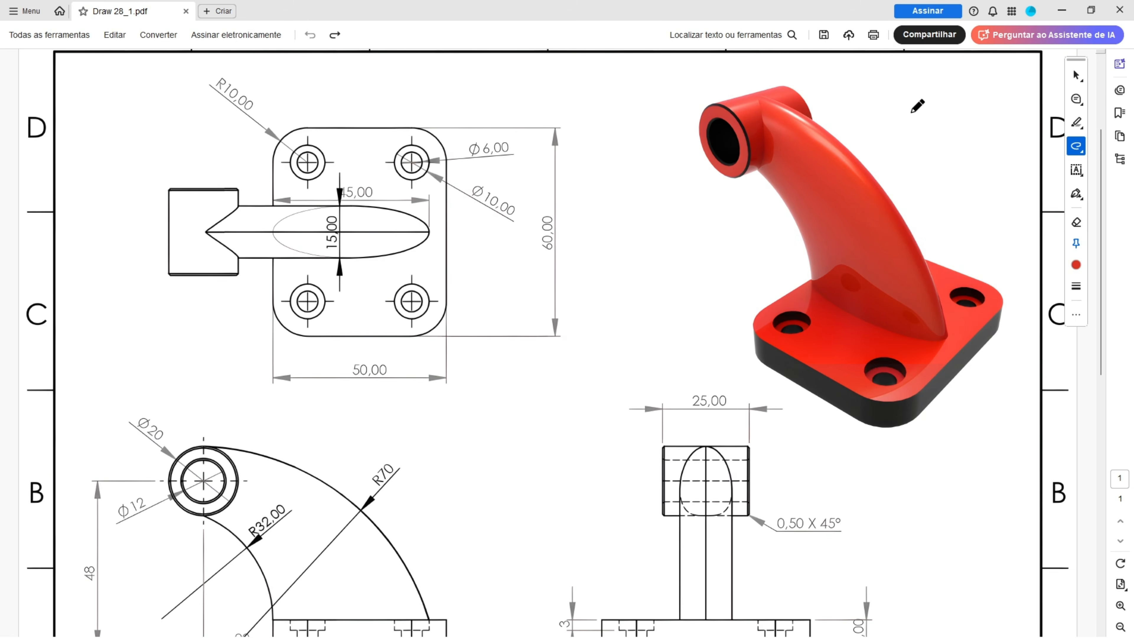
Step: Switch to the PDF drawing, circle the curved arm in the 3D view, and trace its 45 × 15 mm ellipse in the top view
{"action": "mouse_move", "coordinate": [908, 107]}
{"action": "left_mouse_down"}
{"action": "mouse_move", "coordinate": [727, 214]}
{"action": "mouse_move", "coordinate": [848, 329]}
{"action": "mouse_move", "coordinate": [1000, 243]}
{"action": "mouse_move", "coordinate": [870, 91]}
{"action": "left_mouse_up"}
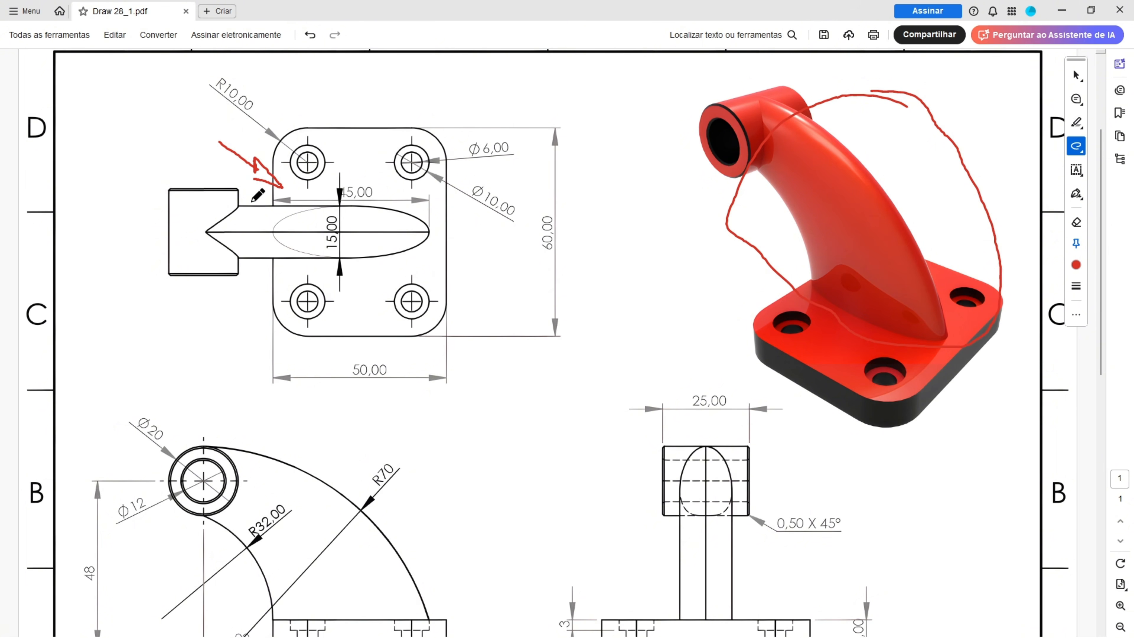
{"action": "scroll", "coordinate": [262, 227], "scroll_direction": "up", "scroll_amount": 1, "text": "ctrl"}
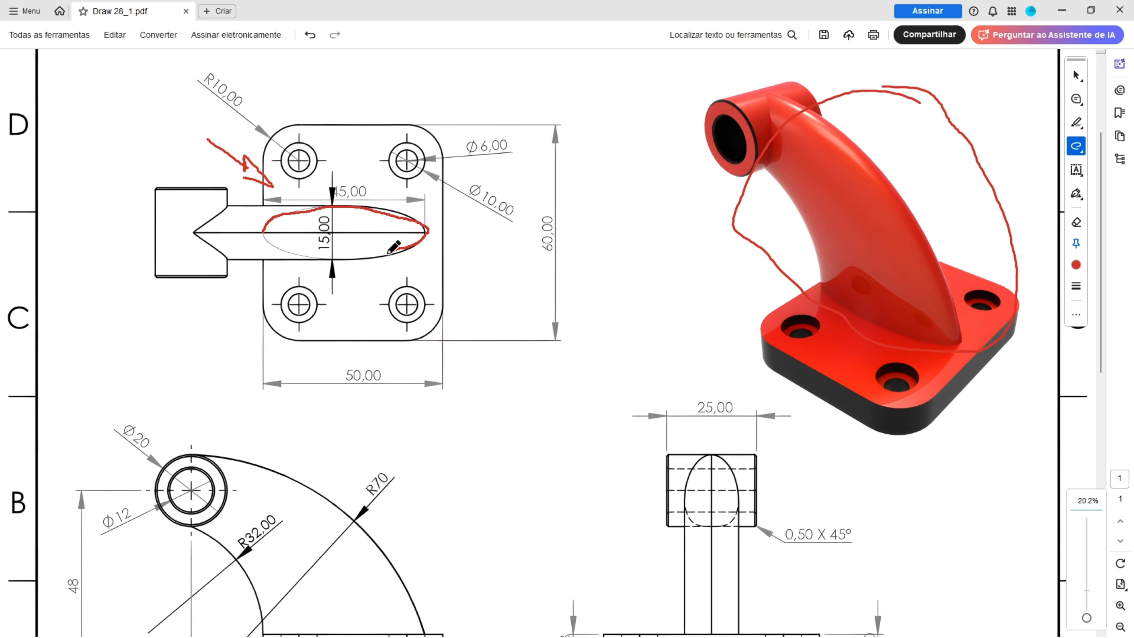
{"action": "left_click_drag", "start_coordinate": [271, 251], "coordinate": [260, 232]}
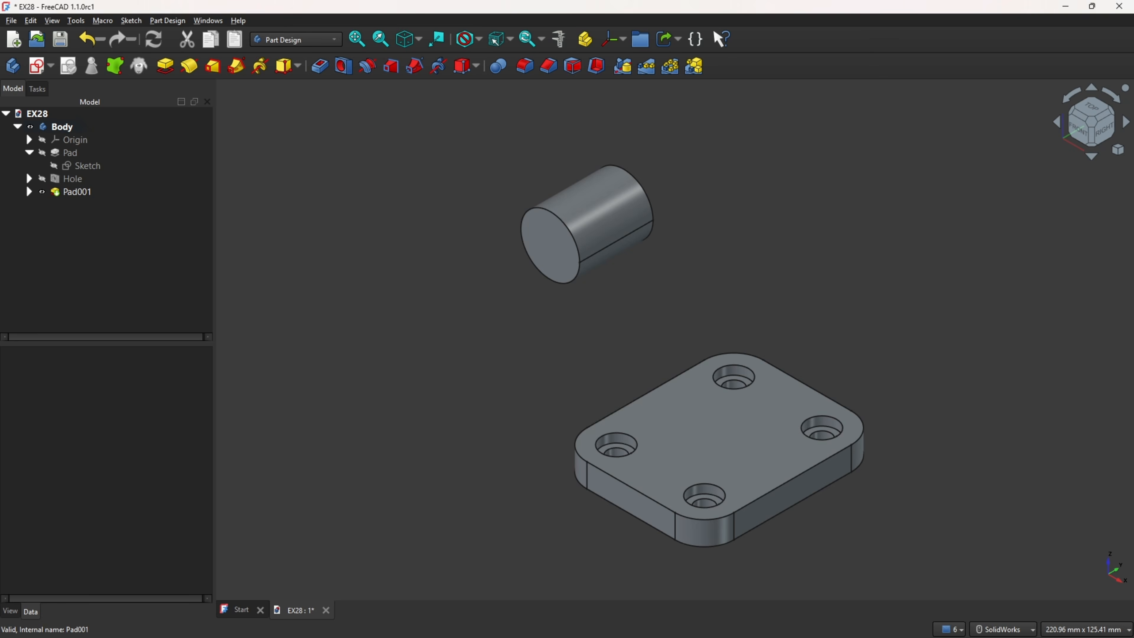
Step: Create a sketch on the base plate's top face and project the straight plate edge nearest the cylinder as external geometry
{"action": "left_click", "coordinate": [722, 426]}
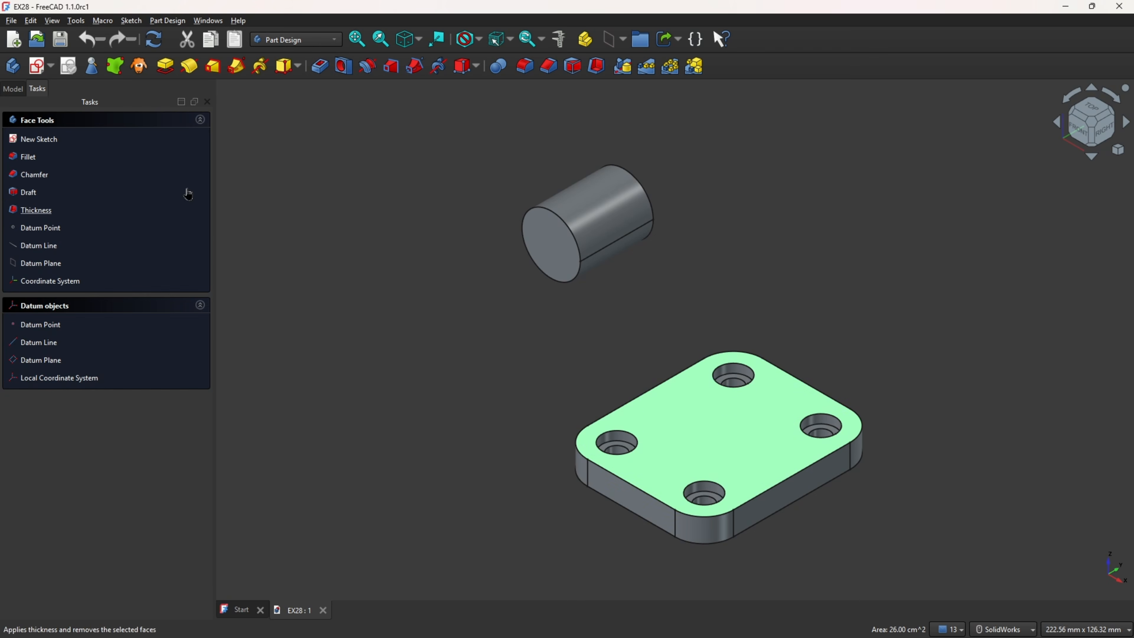
{"action": "left_click", "coordinate": [39, 66]}
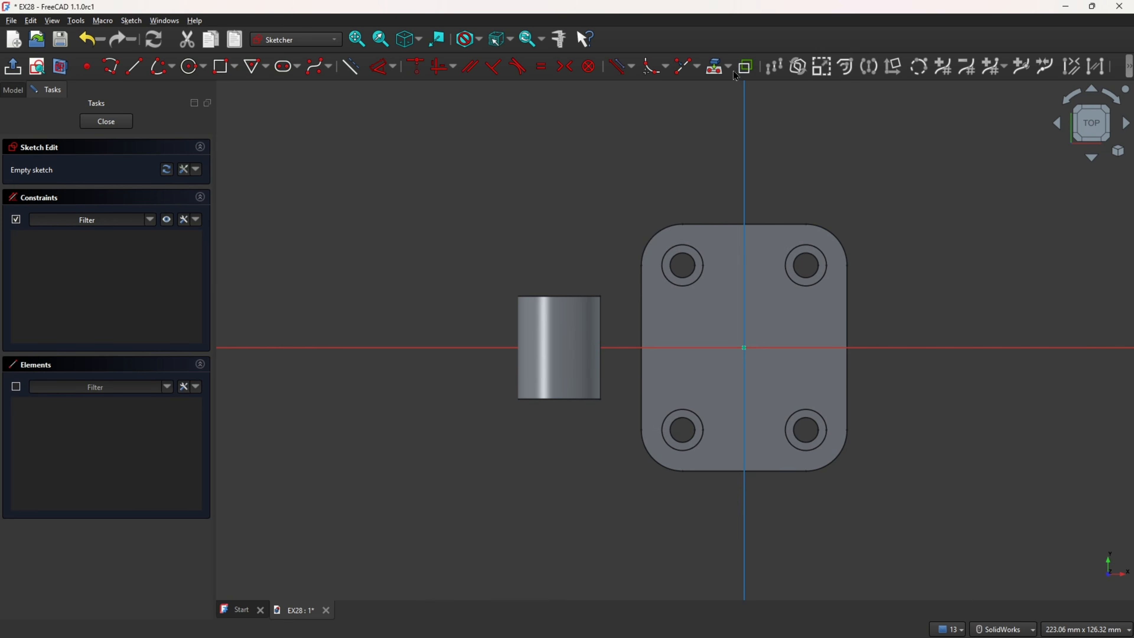
{"action": "left_click", "coordinate": [729, 68]}
{"action": "left_click", "coordinate": [734, 84]}
{"action": "scroll", "coordinate": [716, 372], "scroll_direction": "up", "scroll_amount": 1}
{"action": "scroll", "coordinate": [709, 365], "scroll_direction": "up", "scroll_amount": 3}
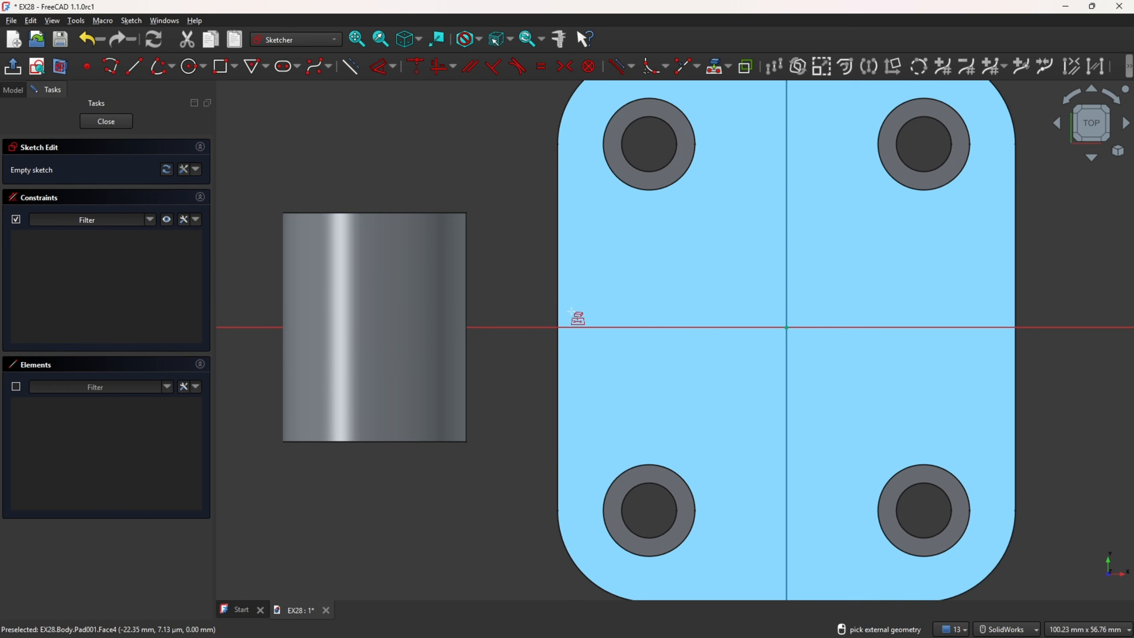
{"action": "left_click", "coordinate": [559, 307]}
{"action": "scroll", "coordinate": [525, 415], "scroll_direction": "up", "scroll_amount": 1}
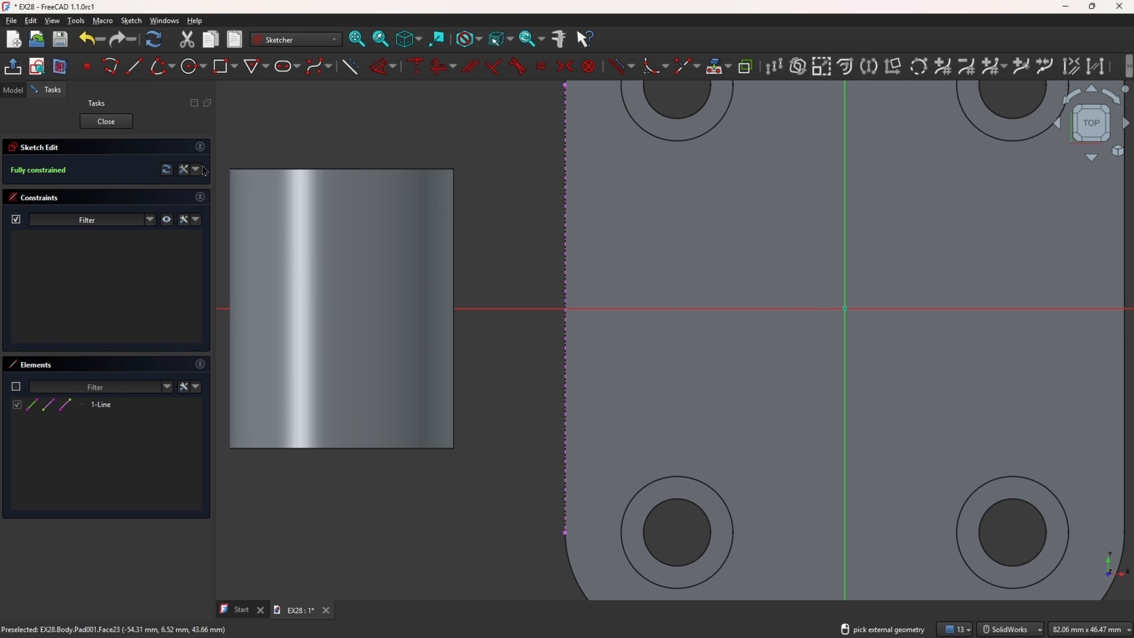
Step: Sketch a quarter elliptical arc, radii about 17.5 and 7.8 mm, centred on the horizontal axis and ending on the projected plate edge
{"action": "left_click", "coordinate": [173, 67]}
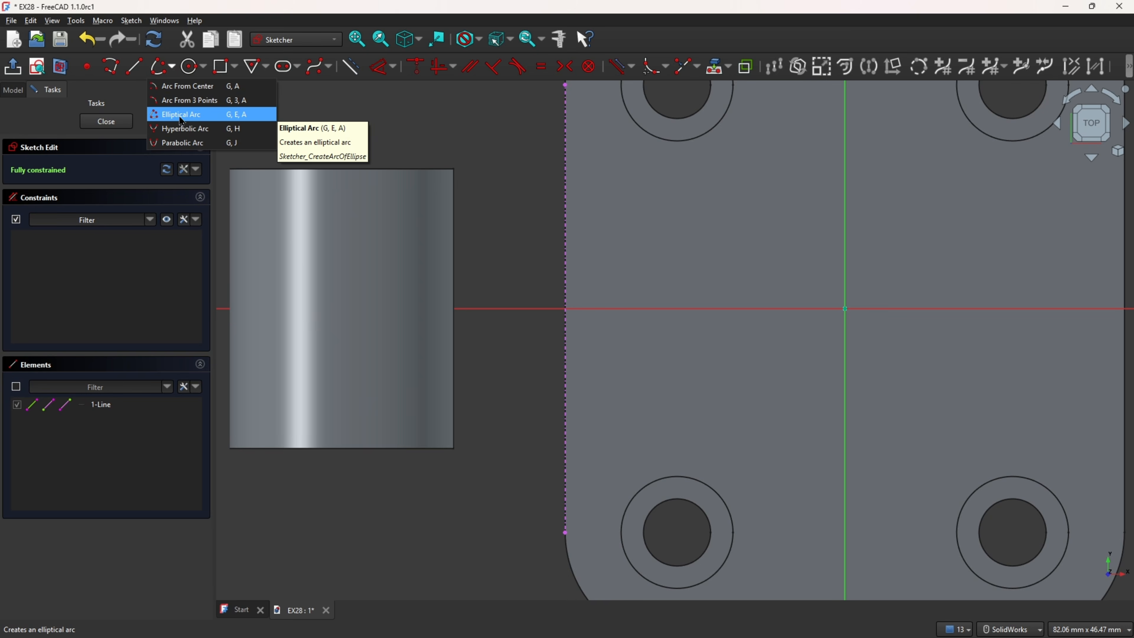
{"action": "left_click", "coordinate": [193, 116]}
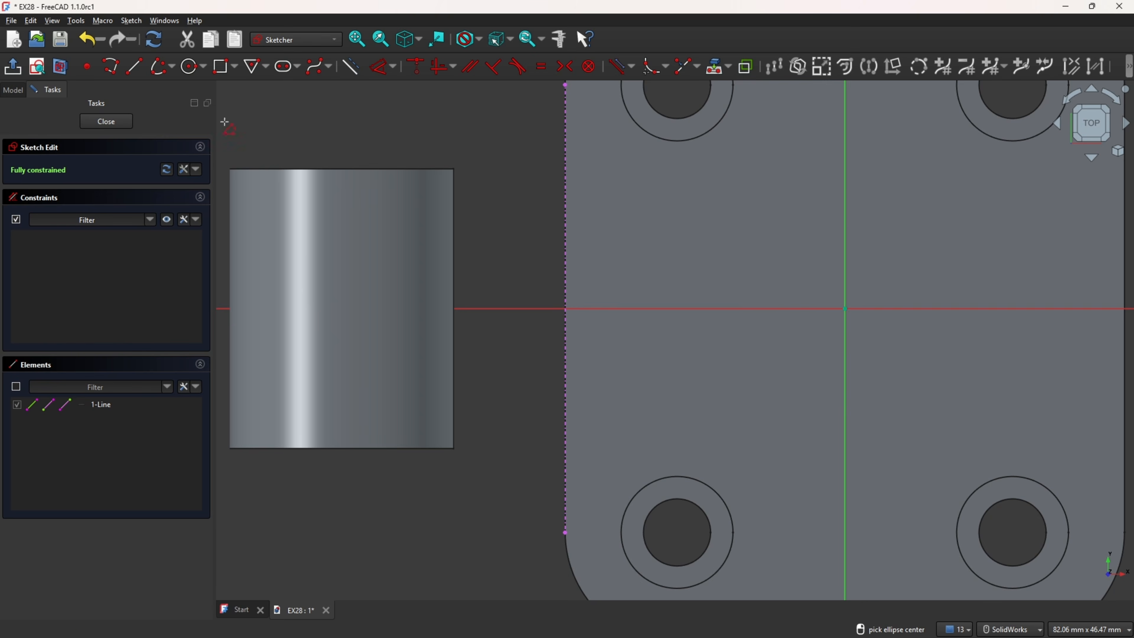
{"action": "left_click", "coordinate": [757, 309]}
{"action": "left_click", "coordinate": [562, 298]}
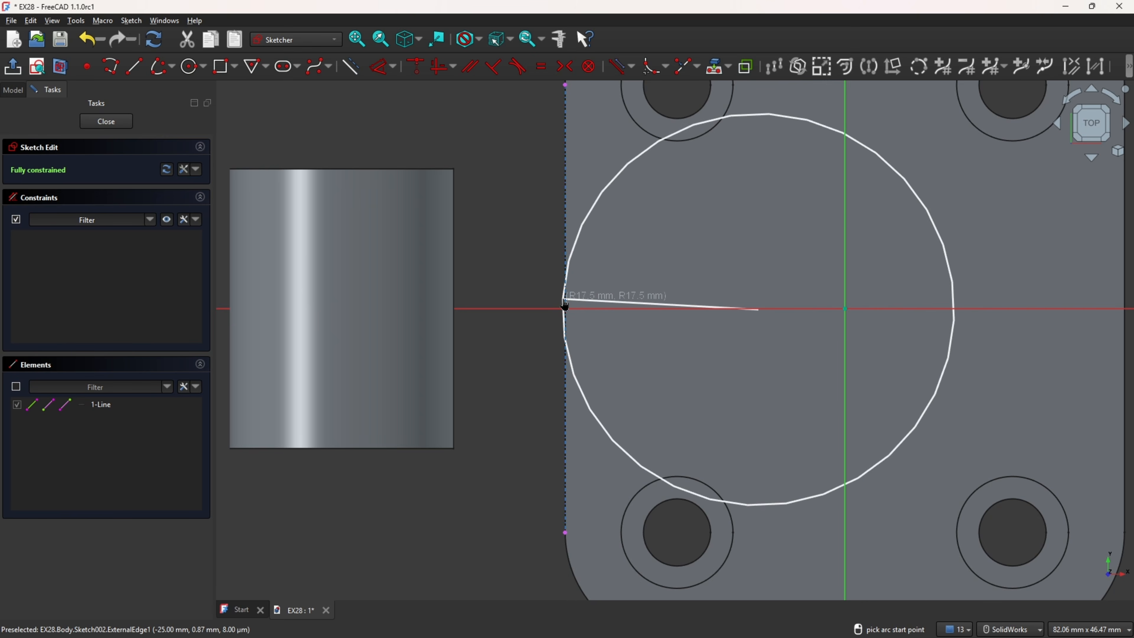
{"action": "left_click", "coordinate": [749, 221]}
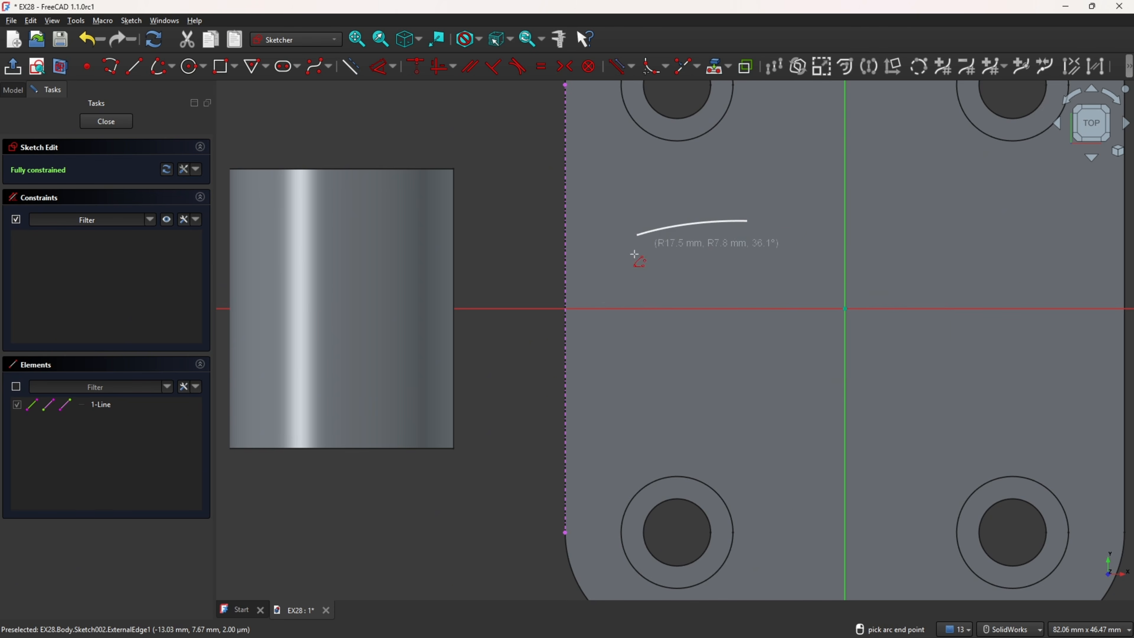
{"action": "left_click", "coordinate": [568, 316]}
{"action": "scroll", "coordinate": [594, 316], "scroll_direction": "down", "scroll_amount": 3}
{"action": "scroll", "coordinate": [594, 316], "scroll_direction": "up", "scroll_amount": 5}
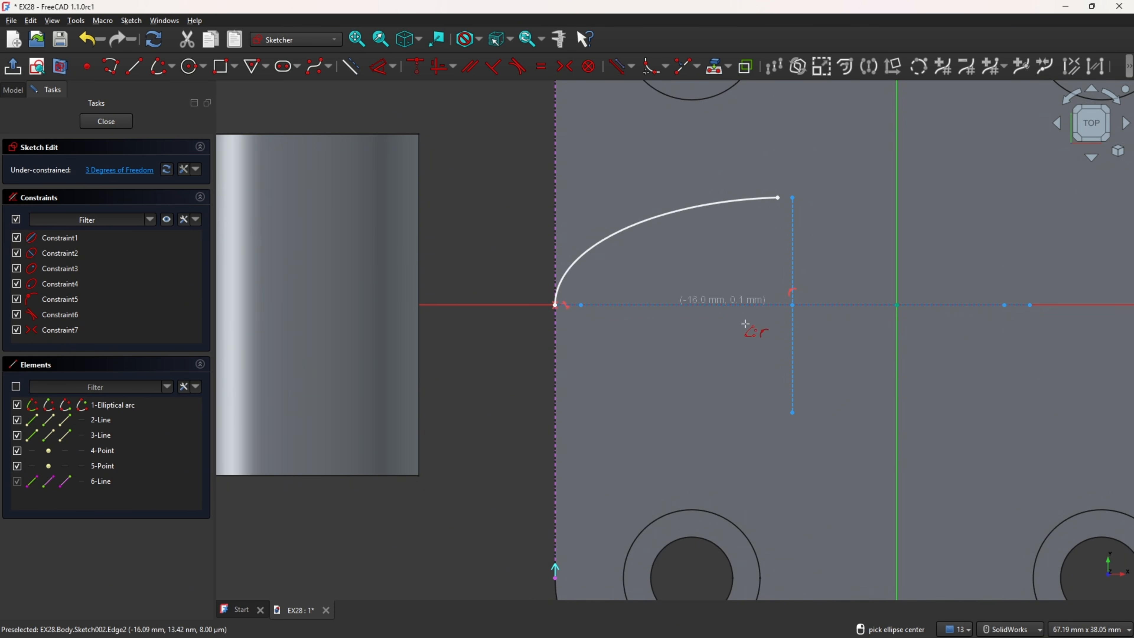
{"action": "middle_click_drag", "start_coordinate": [792, 315], "coordinate": [664, 332], "text": "ctrl"}
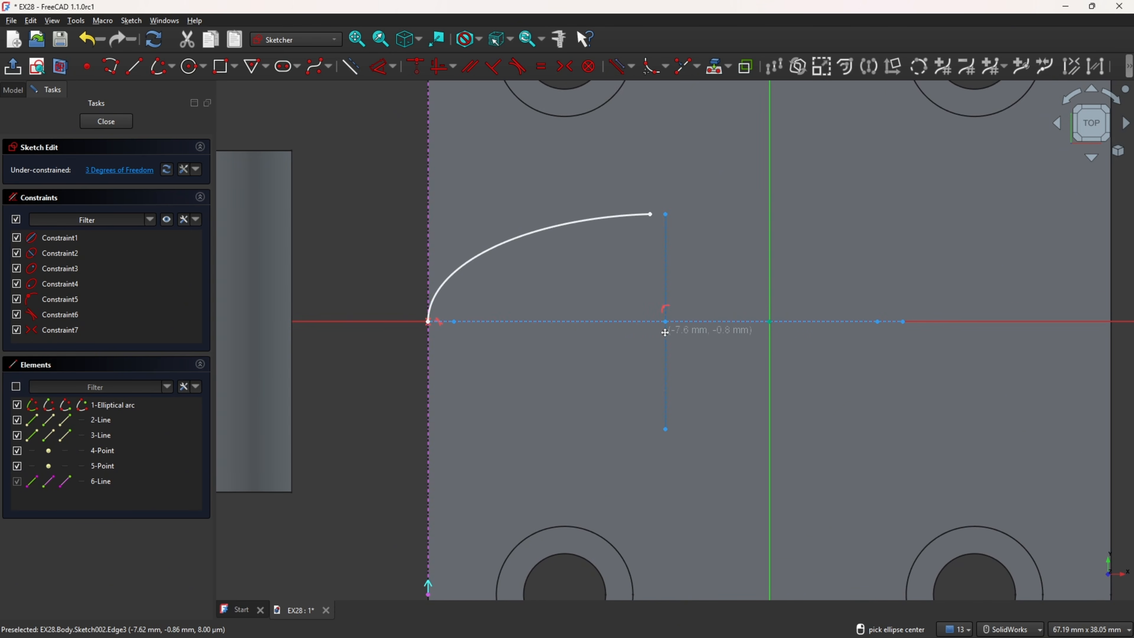
Step: Align the elliptical arc's upper endpoint vertically with the ellipse centre
{"action": "left_click", "coordinate": [433, 68]}
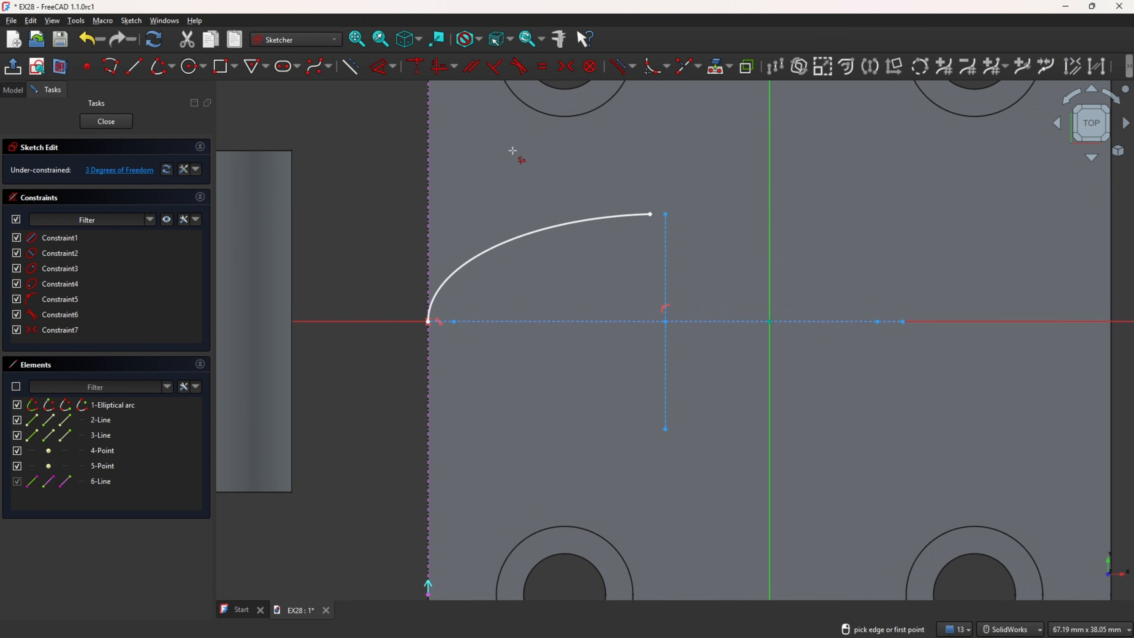
{"action": "left_click", "coordinate": [650, 223]}
{"action": "left_click", "coordinate": [666, 321]}
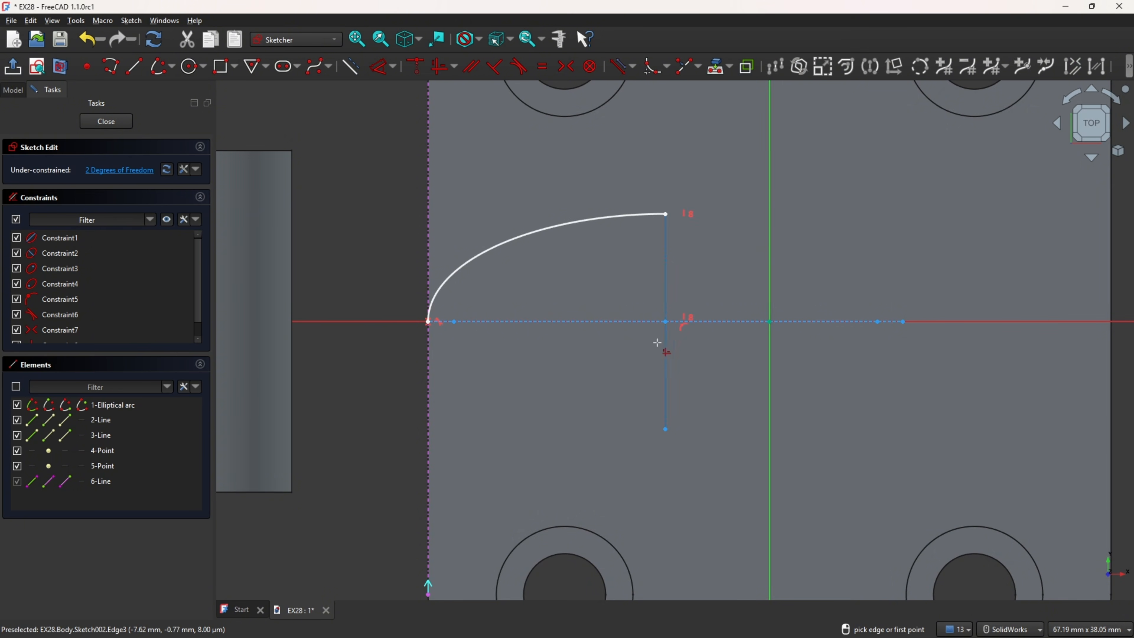
Step: Dimension the ellipse's major axis as 45 mm and its minor axis as 15 mm
{"action": "left_click", "coordinate": [383, 76]}
{"action": "left_click", "coordinate": [601, 330]}
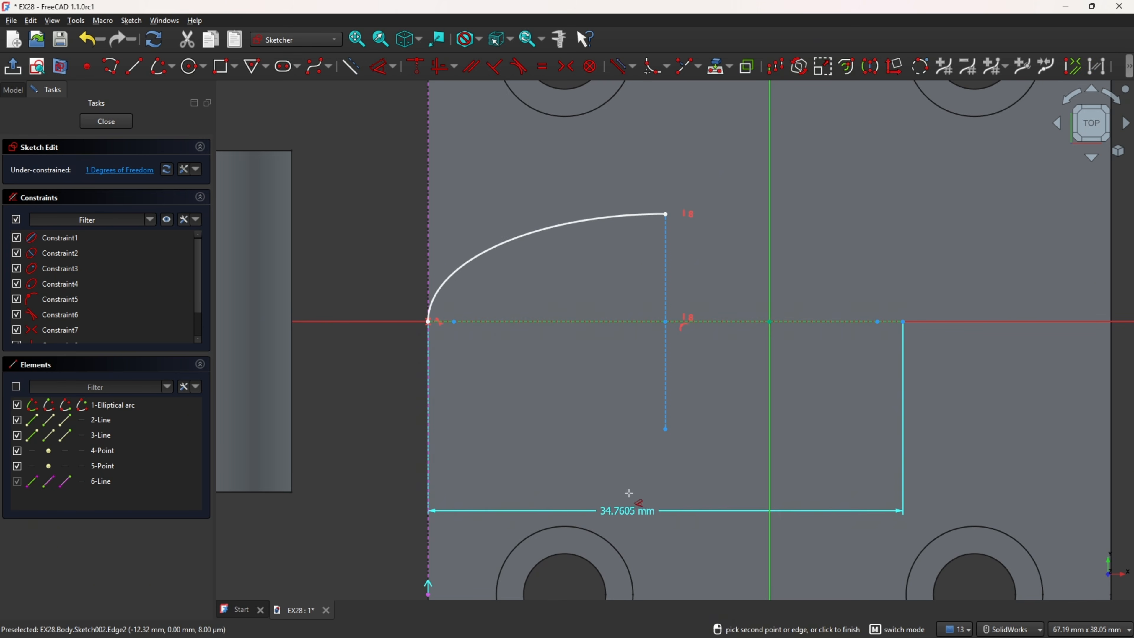
{"action": "left_click", "coordinate": [650, 473]}
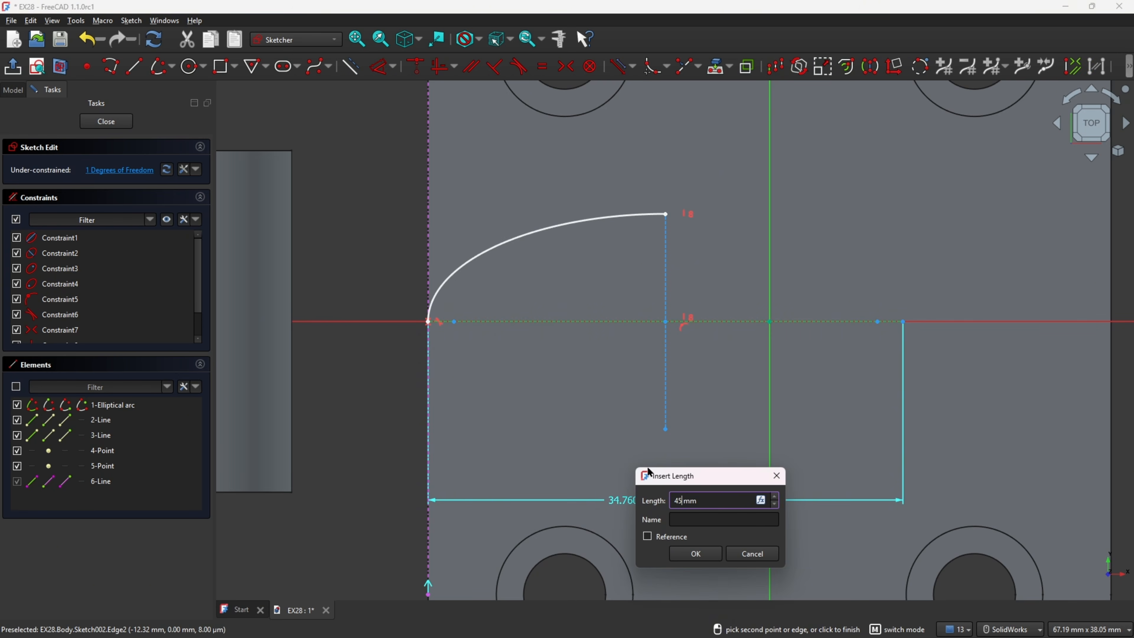
{"action": "type", "text": "45"}
{"action": "key", "text": "Return"}
{"action": "left_click", "coordinate": [735, 379]}
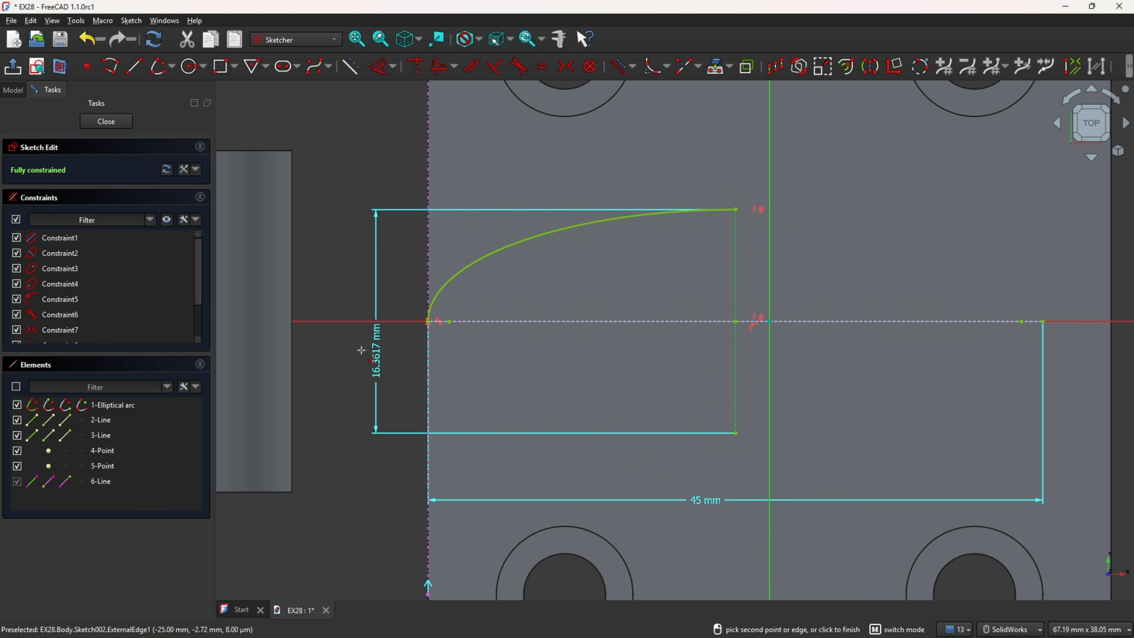
{"action": "left_click", "coordinate": [359, 352]}
{"action": "key", "text": "Return"}
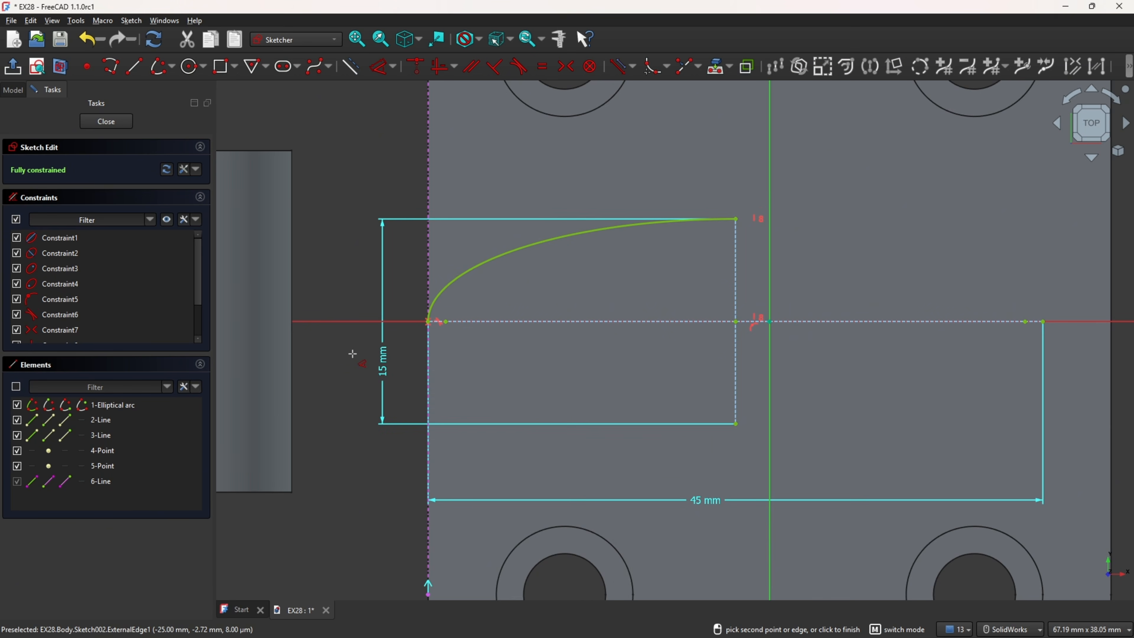
Step: Place sketch points at the ends of the ellipse's major and minor axes and hide the two axis lines
{"action": "left_click", "coordinate": [88, 68]}
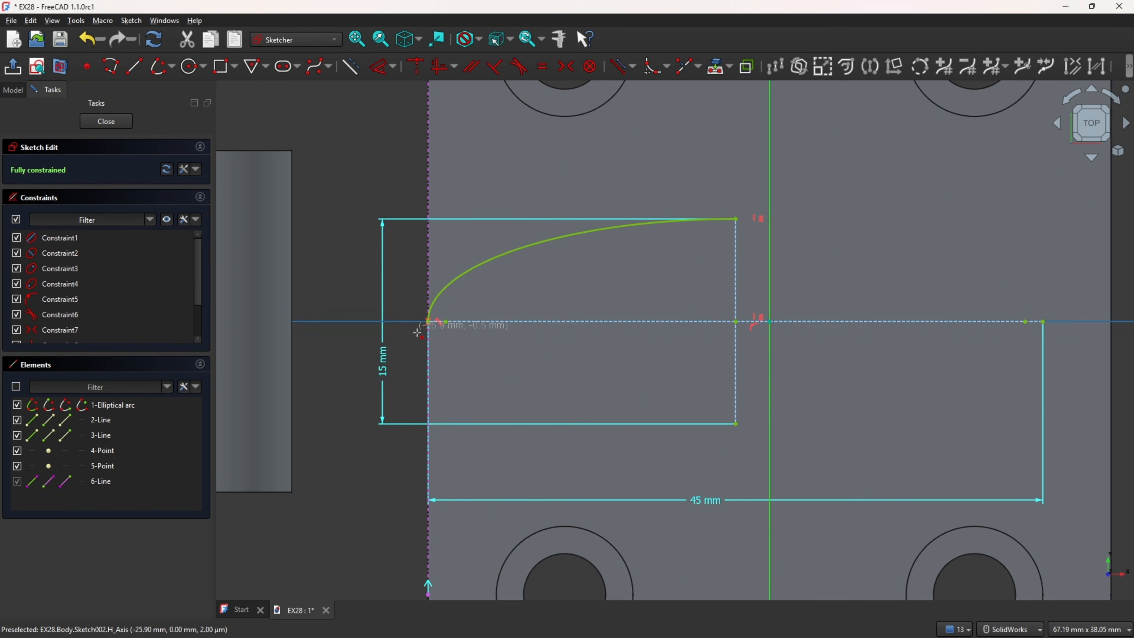
{"action": "left_click", "coordinate": [428, 321]}
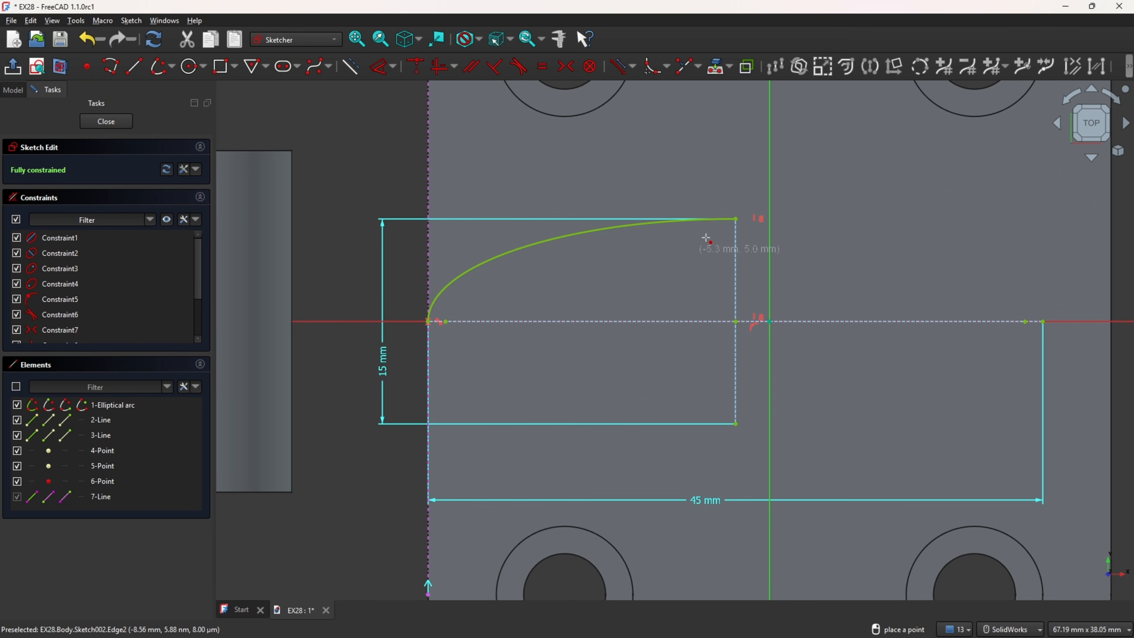
{"action": "left_click", "coordinate": [736, 218]}
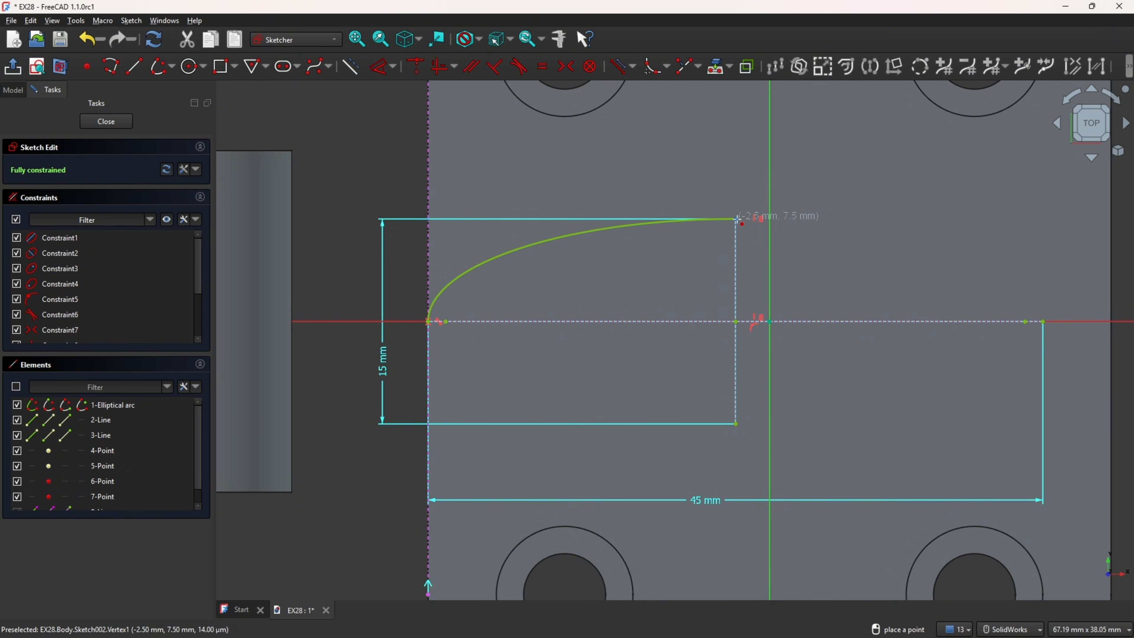
{"action": "left_click", "coordinate": [737, 424]}
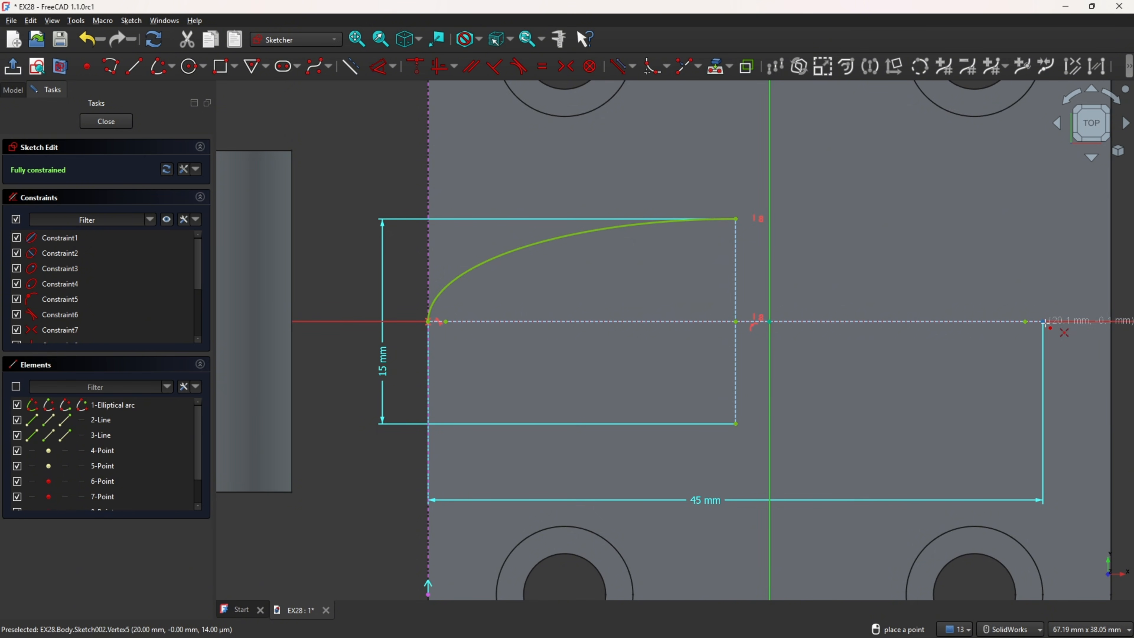
{"action": "left_click", "coordinate": [17, 420]}
{"action": "left_click", "coordinate": [17, 435]}
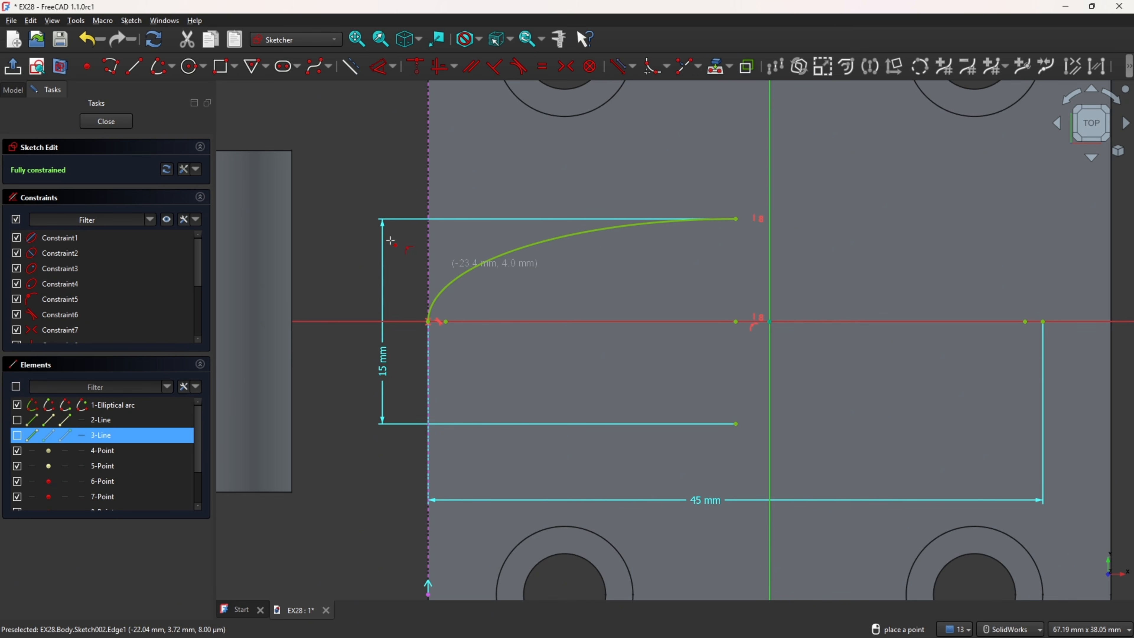
Step: Sketch a second quarter elliptical arc about the same centre, from the upper minor-axis point to the far major-axis point
{"action": "left_click", "coordinate": [173, 68]}
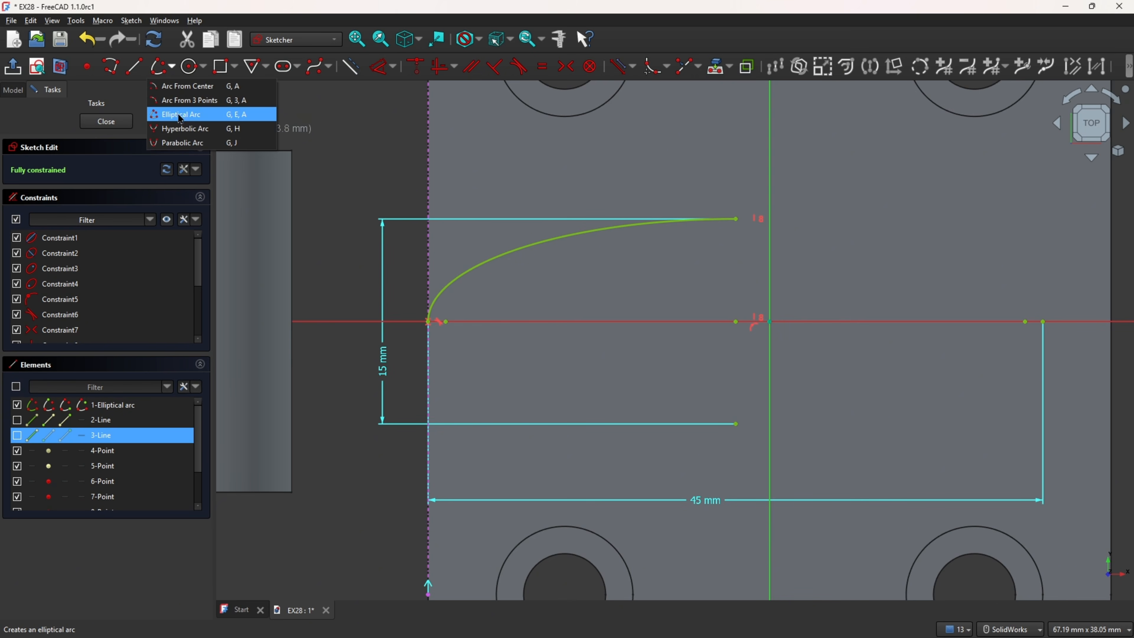
{"action": "left_click", "coordinate": [179, 114]}
{"action": "left_click", "coordinate": [162, 72]}
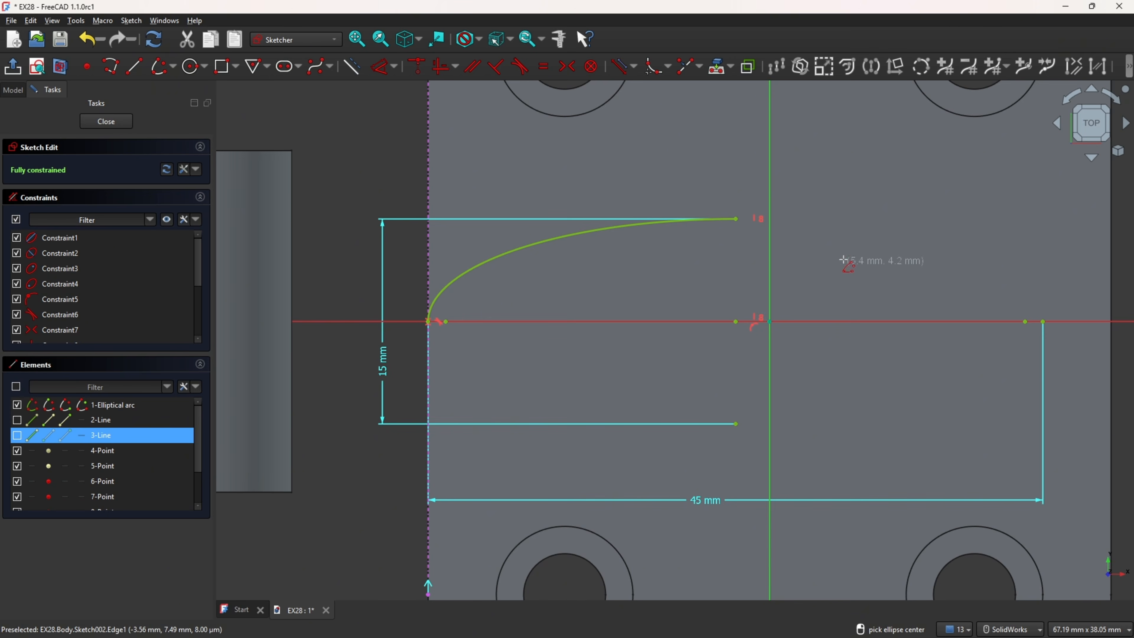
{"action": "left_click", "coordinate": [736, 322]}
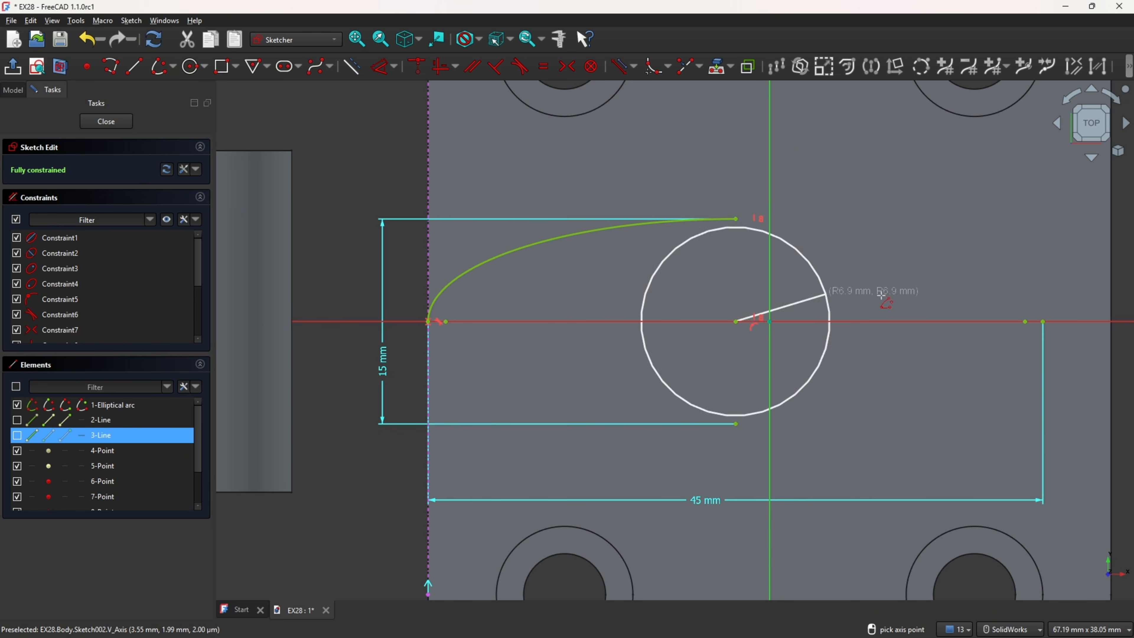
{"action": "left_click", "coordinate": [1043, 321]}
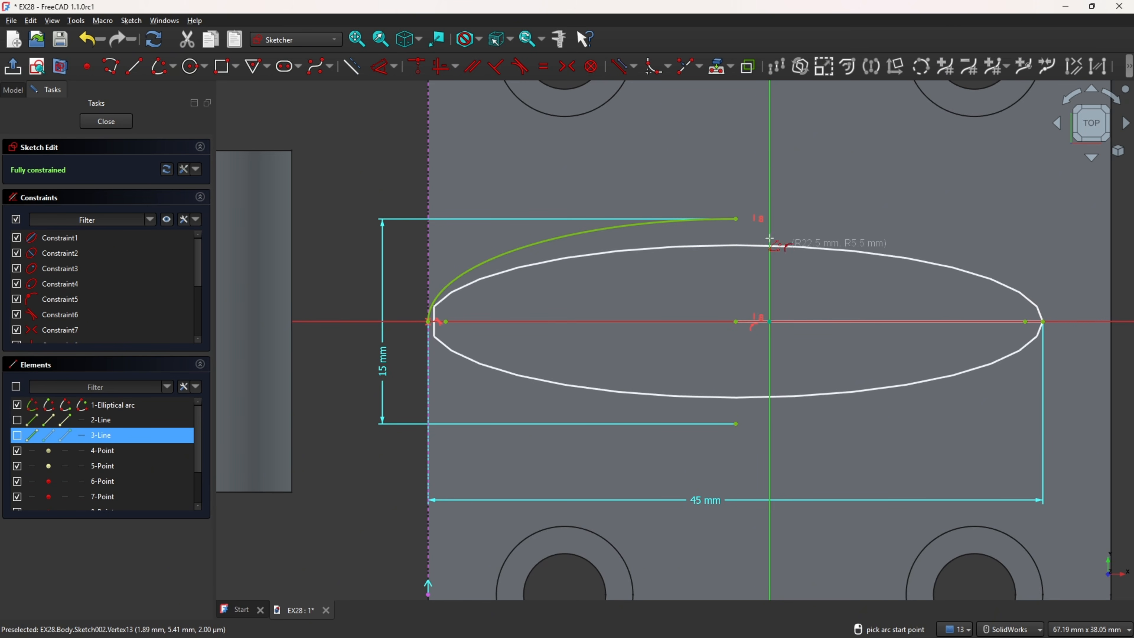
{"action": "left_click", "coordinate": [737, 219]}
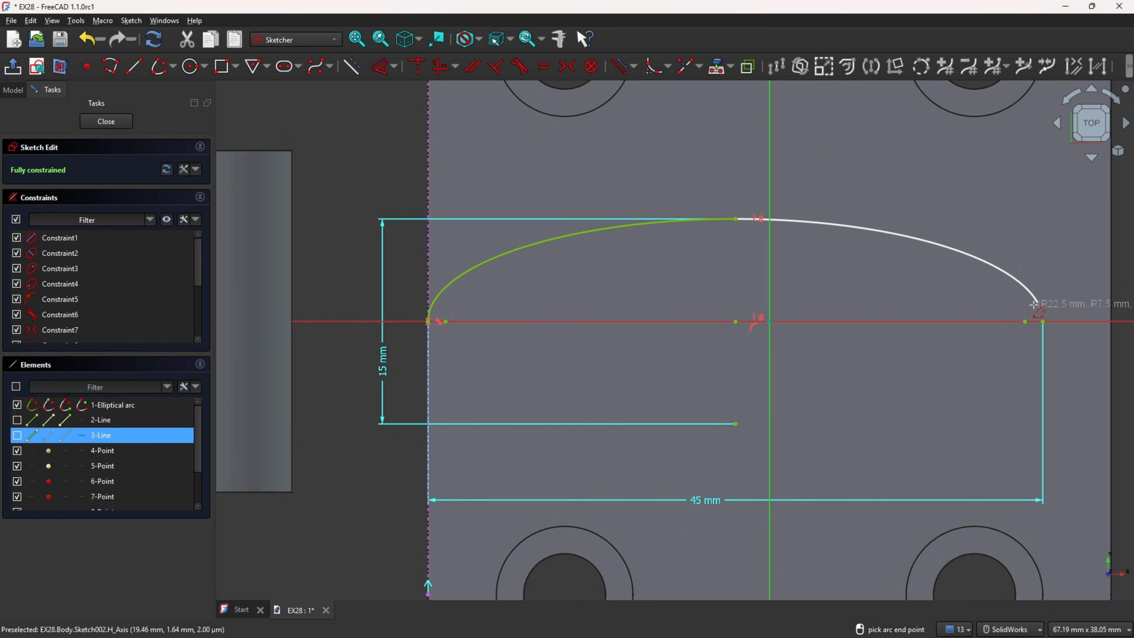
{"action": "left_click", "coordinate": [1043, 321]}
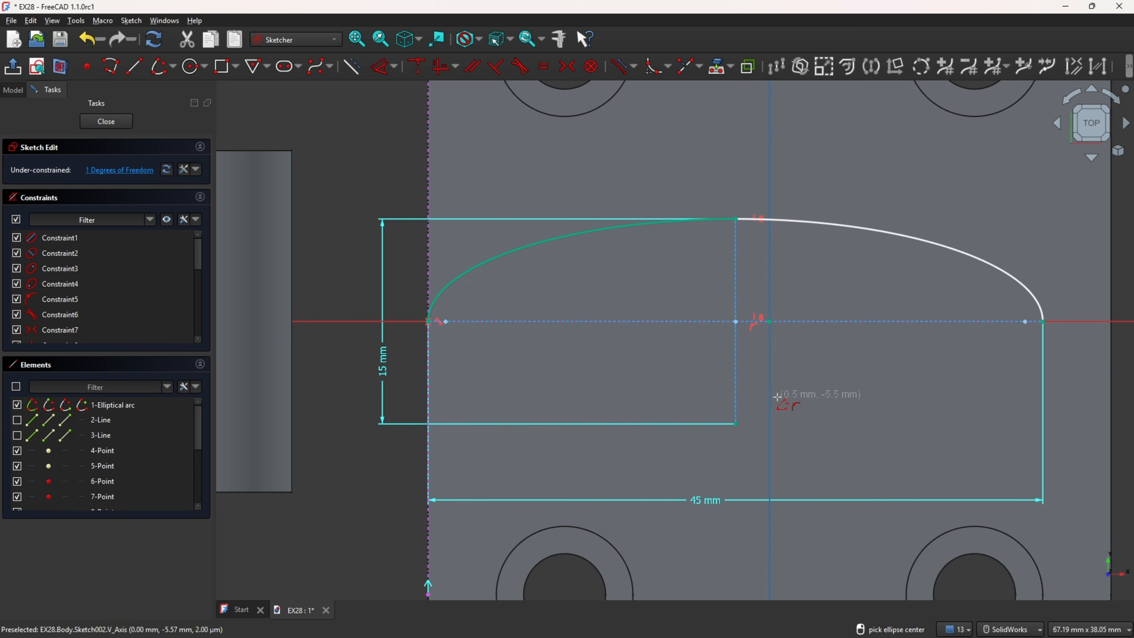
Step: Constrain the second arc's major axis horizontal and hide that arc's two axis lines
{"action": "left_click", "coordinate": [441, 76]}
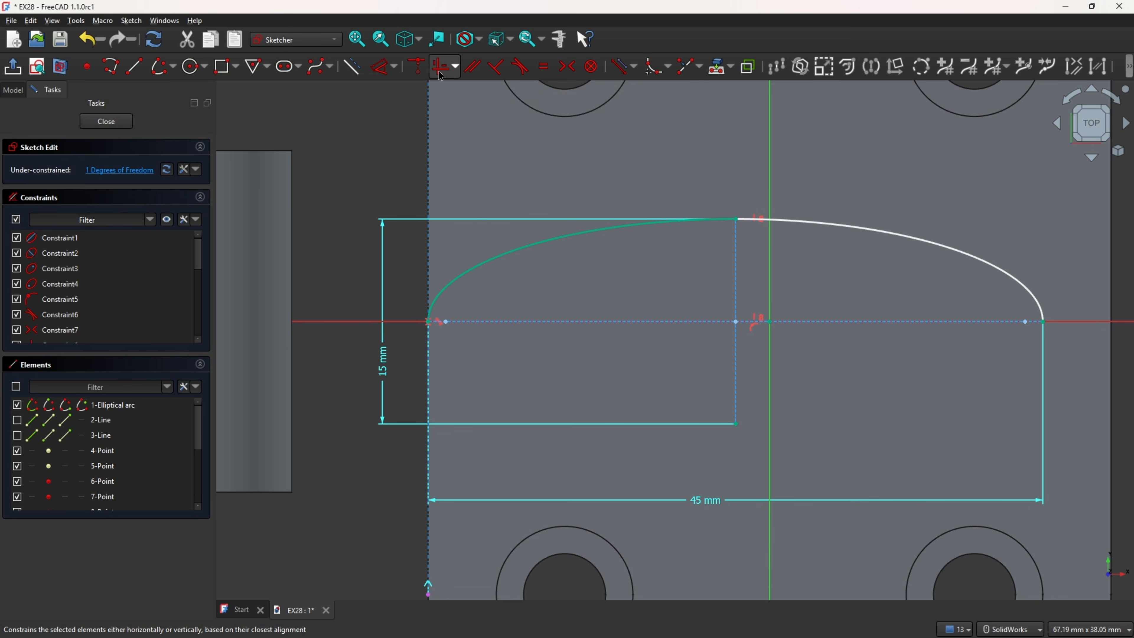
{"action": "left_click", "coordinate": [915, 323]}
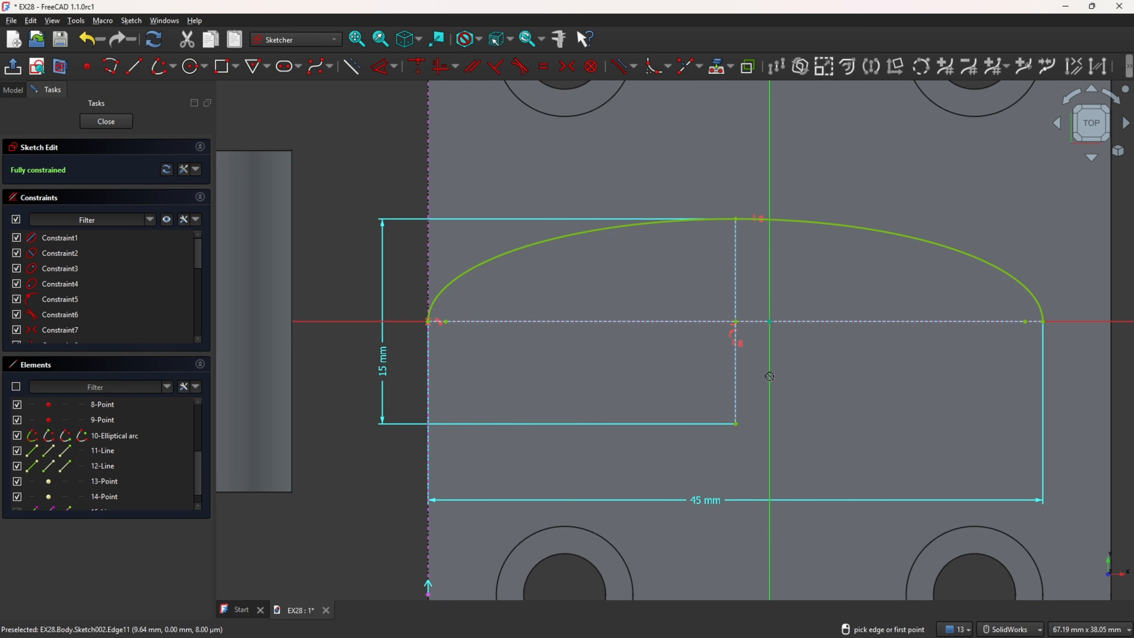
{"action": "key", "text": "Escape"}
{"action": "scroll", "coordinate": [38, 456], "scroll_direction": "down", "scroll_amount": 1}
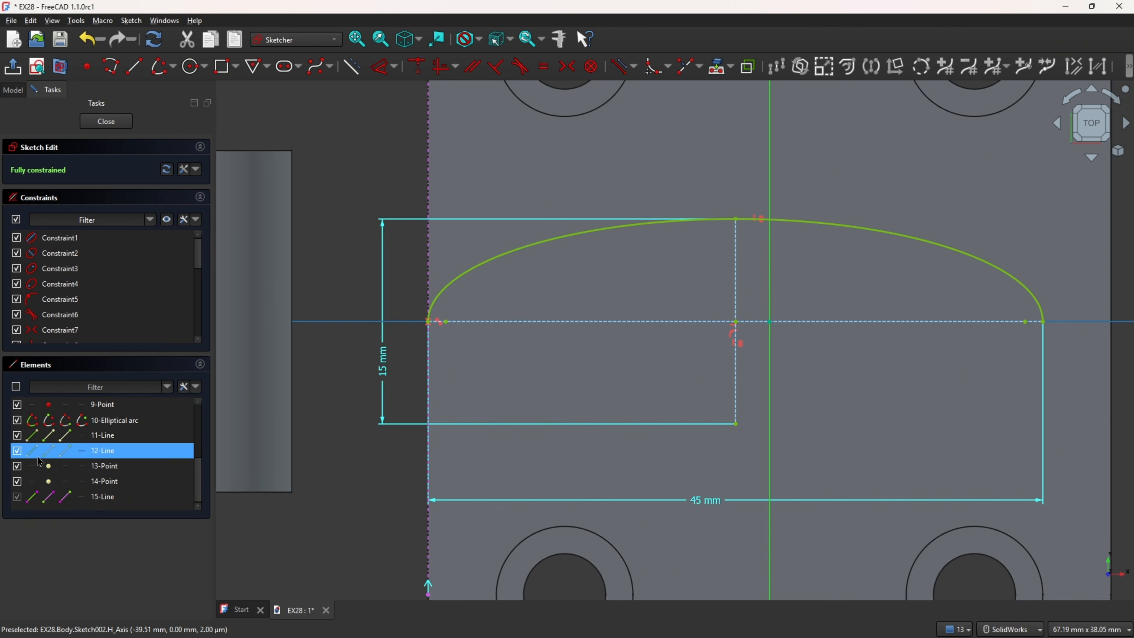
{"action": "left_click", "coordinate": [17, 435]}
{"action": "left_click", "coordinate": [17, 451]}
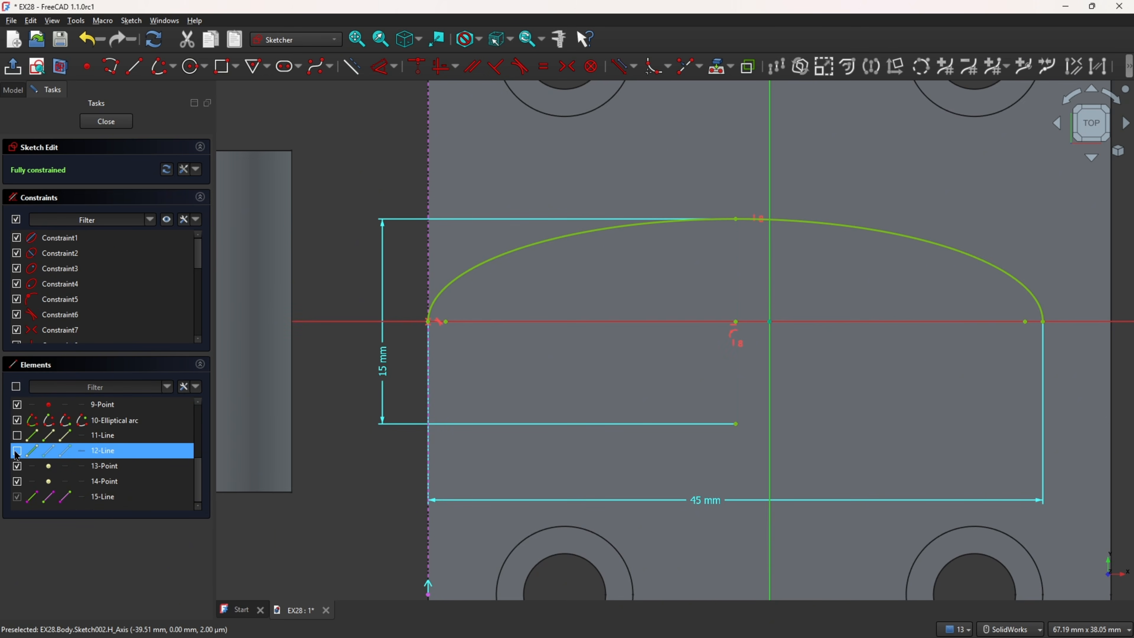
Step: Sketch a third quarter elliptical arc about the same centre, from the lower minor-axis point to the far major-axis point, and hide its two axis lines
{"action": "left_click", "coordinate": [161, 67]}
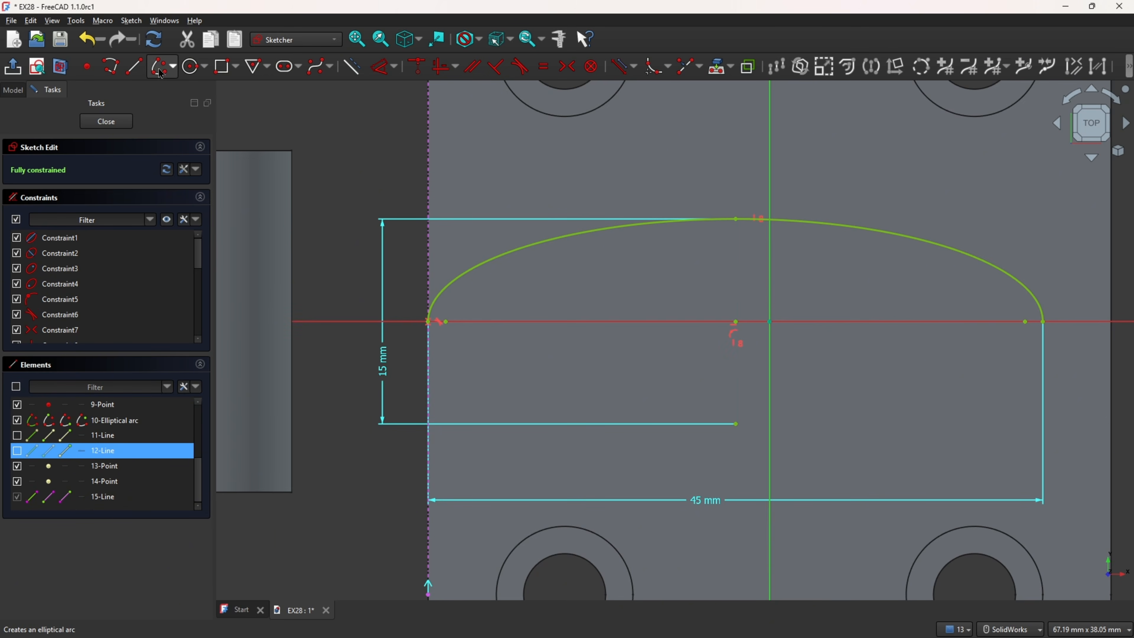
{"action": "left_click", "coordinate": [736, 322]}
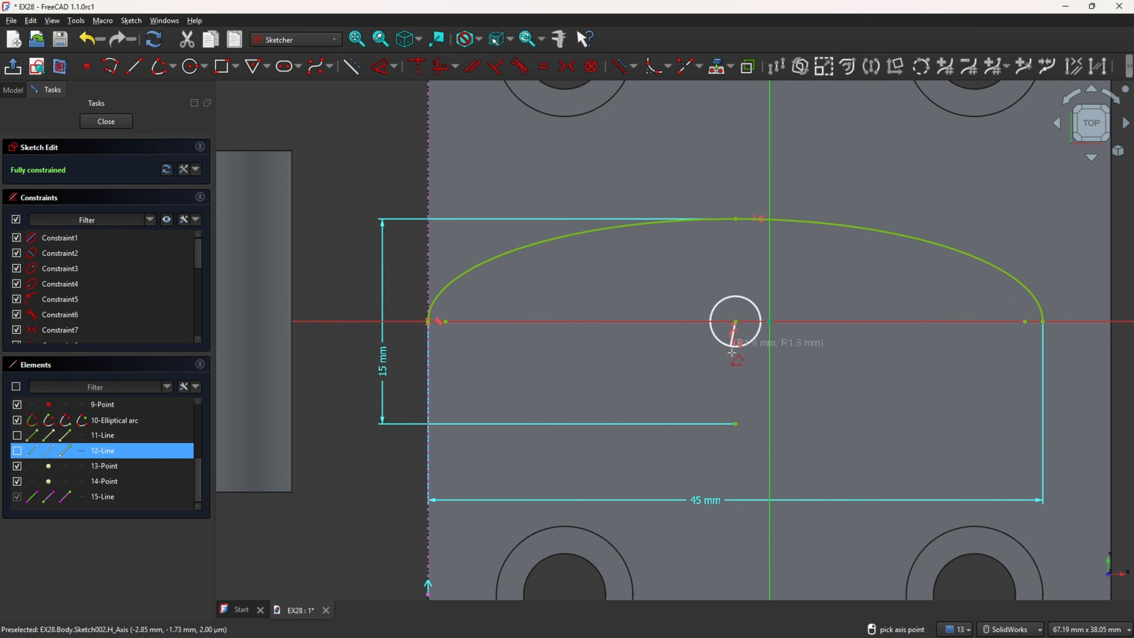
{"action": "left_click", "coordinate": [1043, 322]}
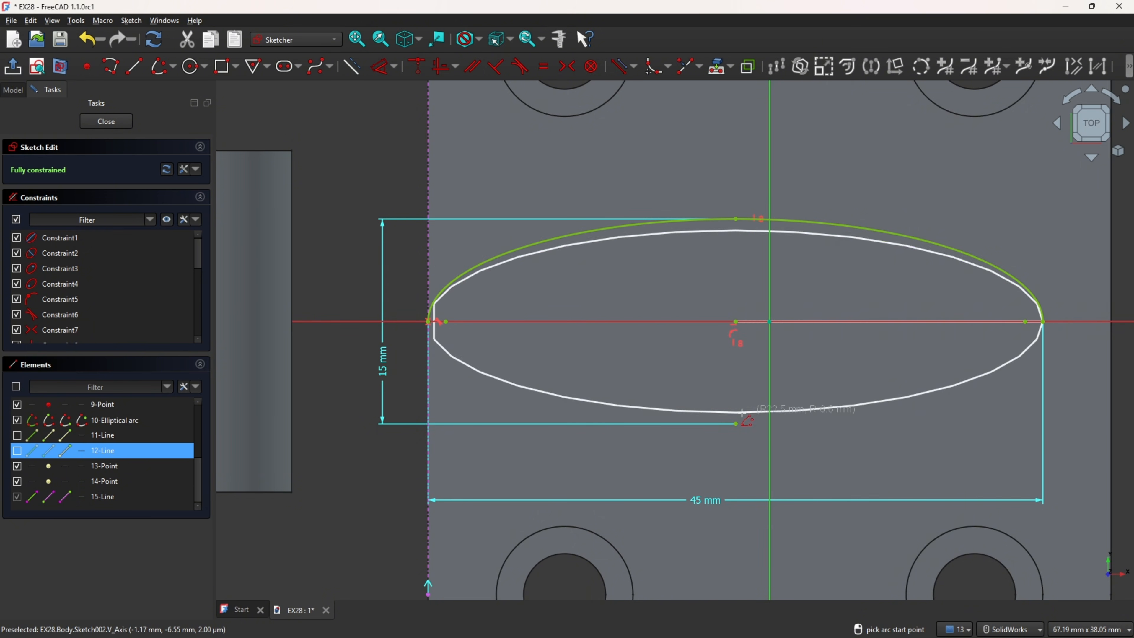
{"action": "left_click", "coordinate": [737, 422]}
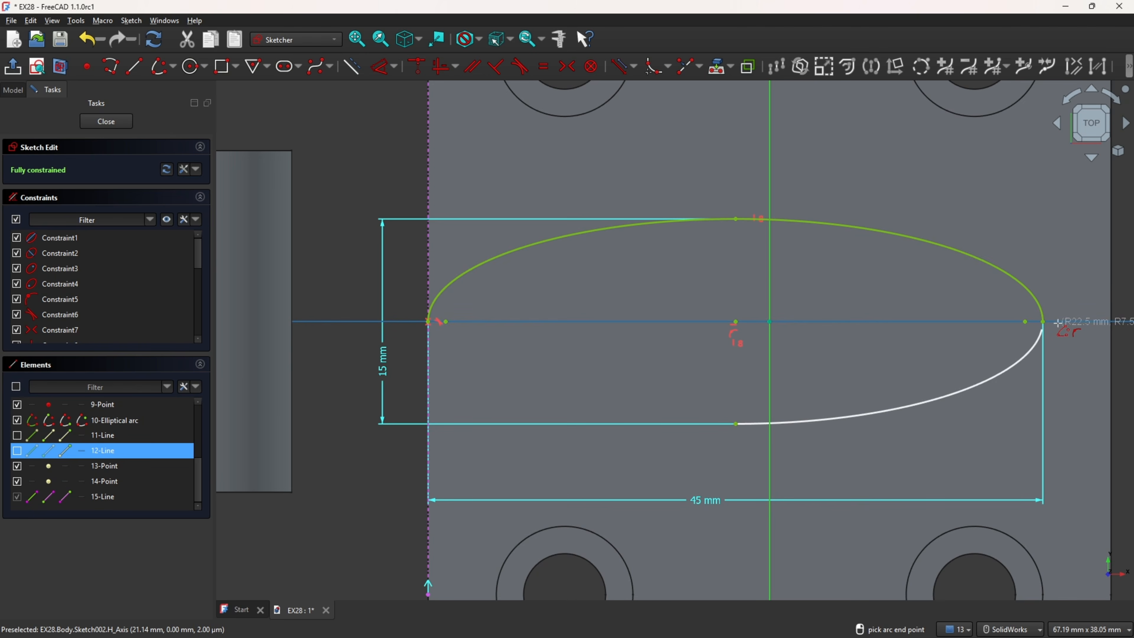
{"action": "left_click", "coordinate": [1047, 321]}
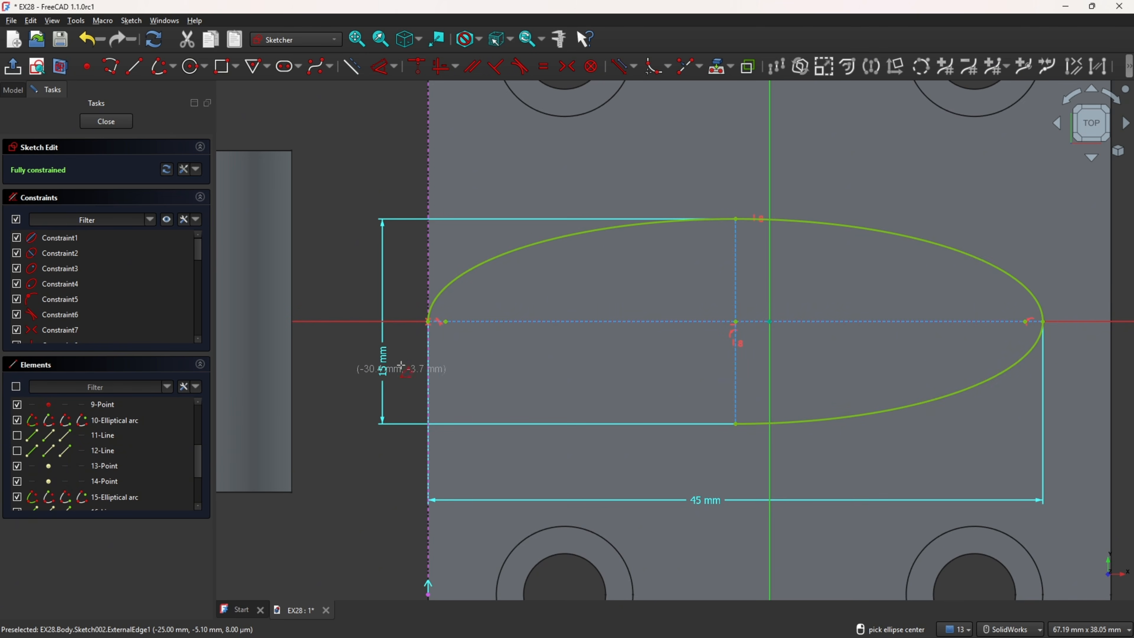
{"action": "scroll", "coordinate": [38, 460], "scroll_direction": "down", "scroll_amount": 1}
{"action": "left_click", "coordinate": [17, 466]}
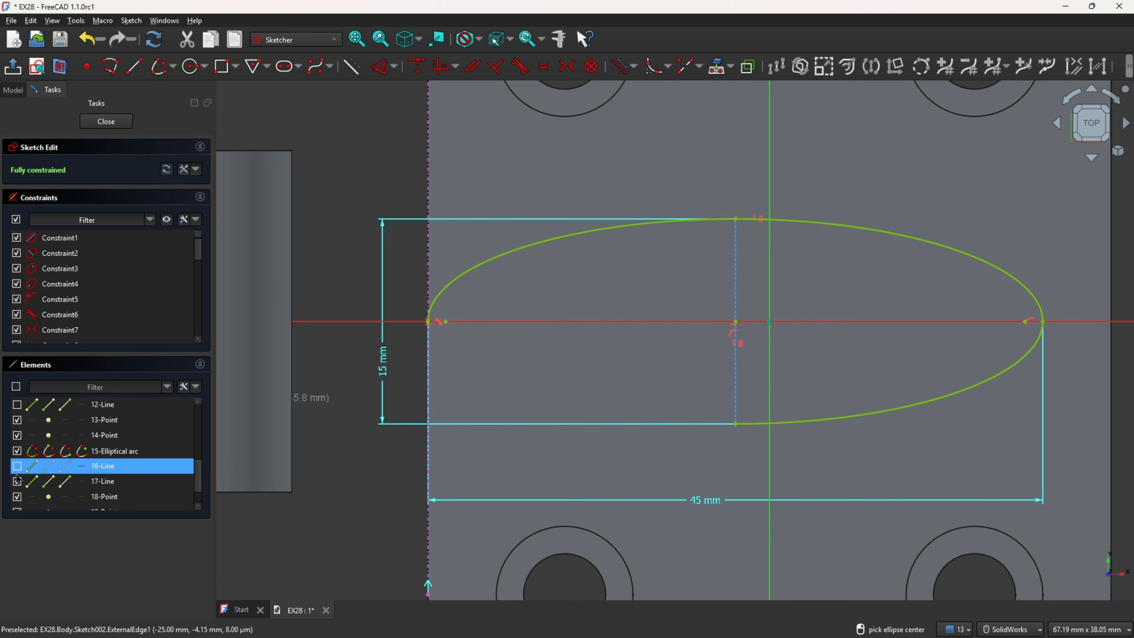
{"action": "left_click", "coordinate": [17, 481]}
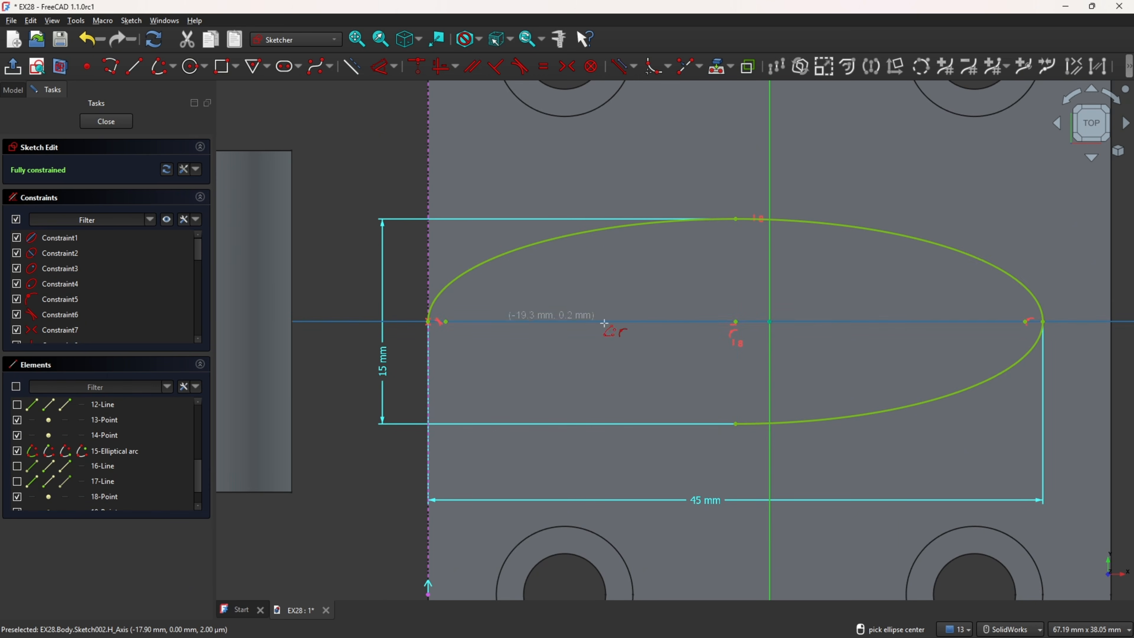
Step: Close the ellipse with a fourth quarter arc from the lower minor-axis point to the plate-edge point, and constrain its major axis horizontal
{"action": "left_click", "coordinate": [734, 323]}
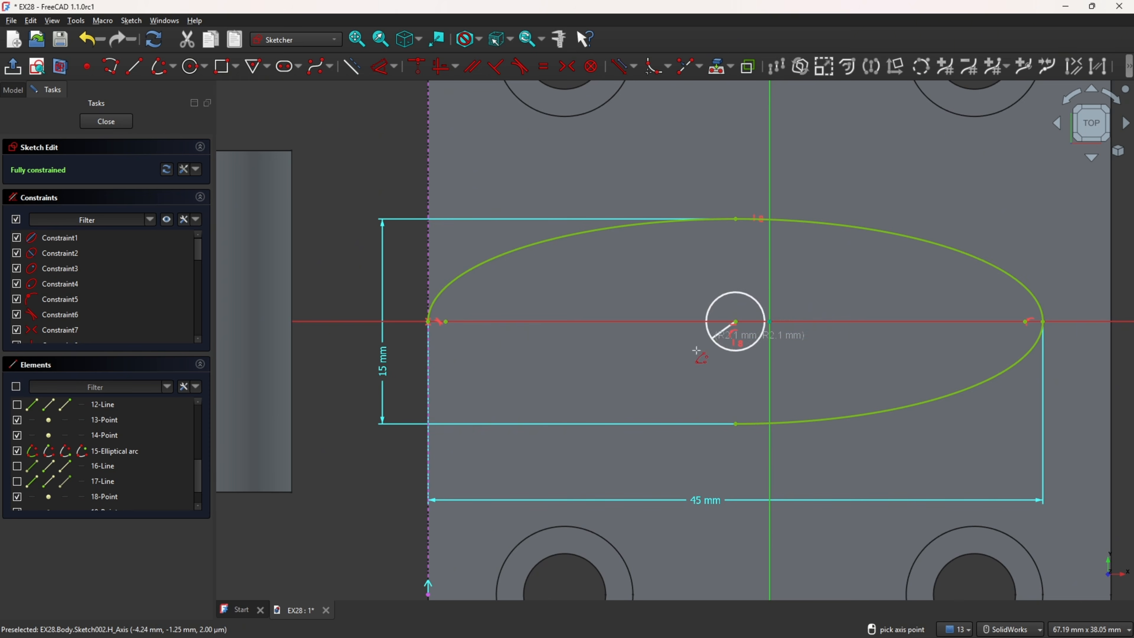
{"action": "left_click", "coordinate": [428, 322]}
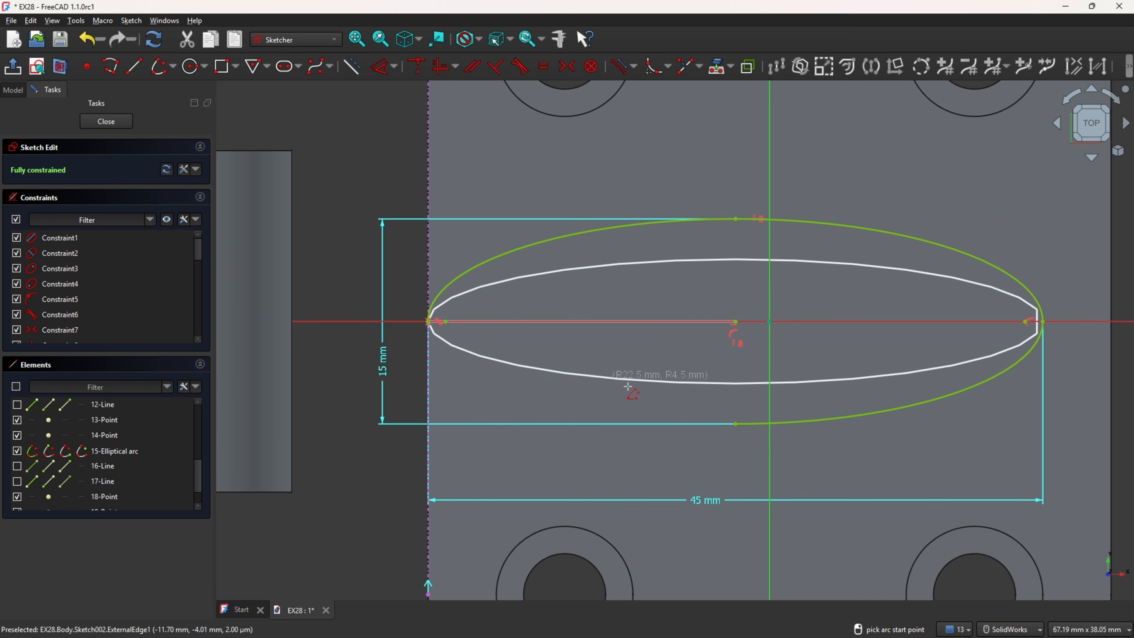
{"action": "left_click", "coordinate": [735, 423]}
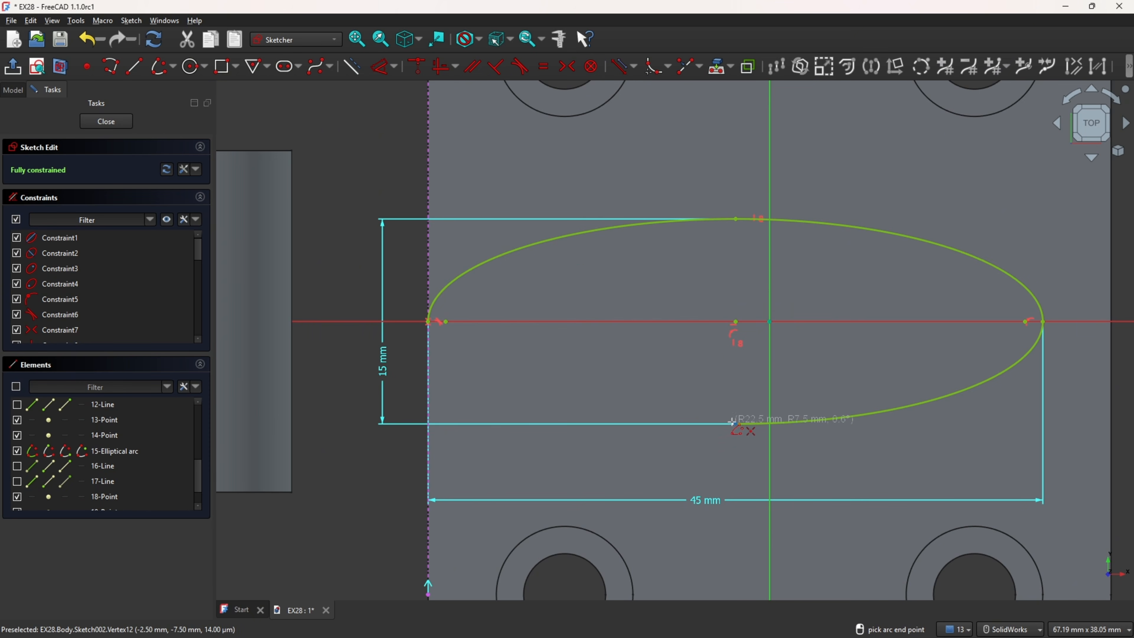
{"action": "left_click", "coordinate": [428, 324]}
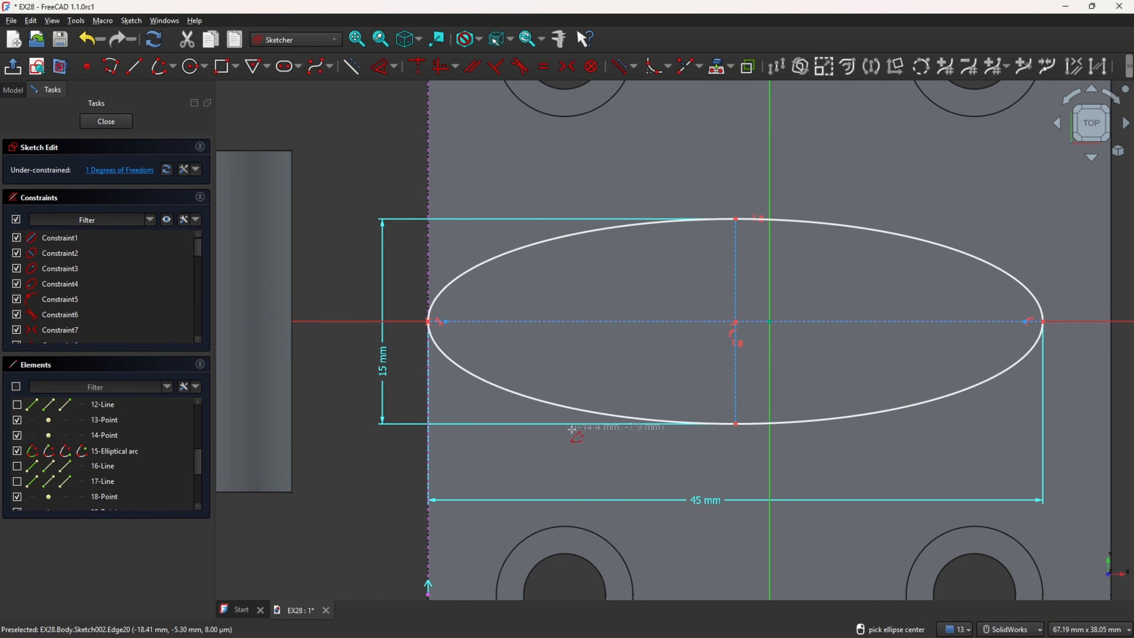
{"action": "left_click", "coordinate": [434, 76]}
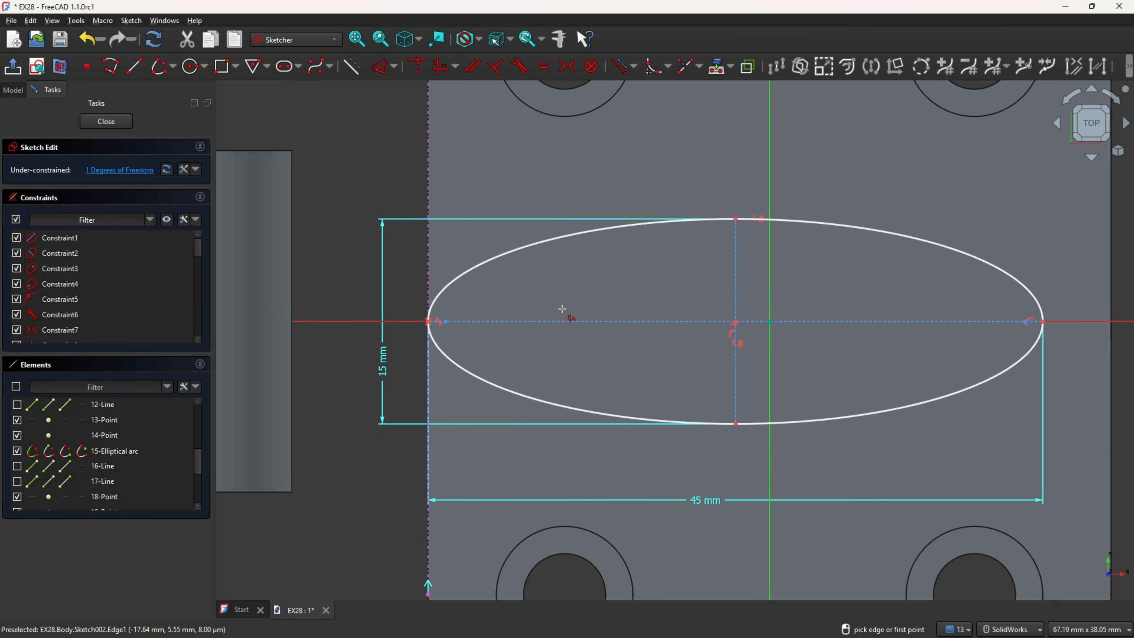
{"action": "left_click", "coordinate": [571, 322]}
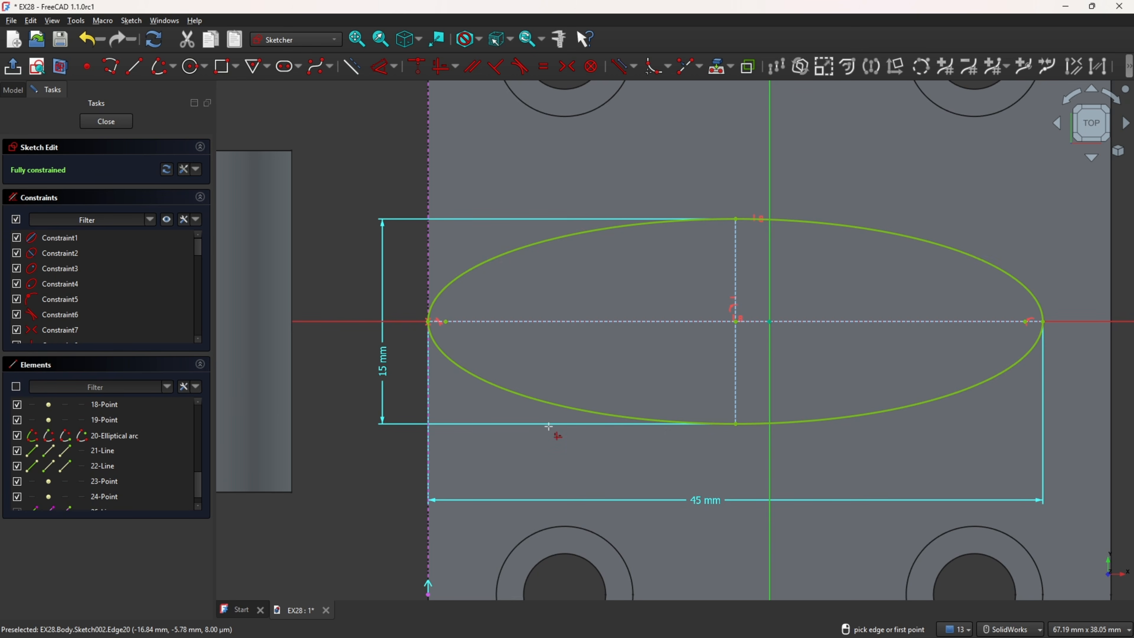
{"action": "key", "text": "Escape"}
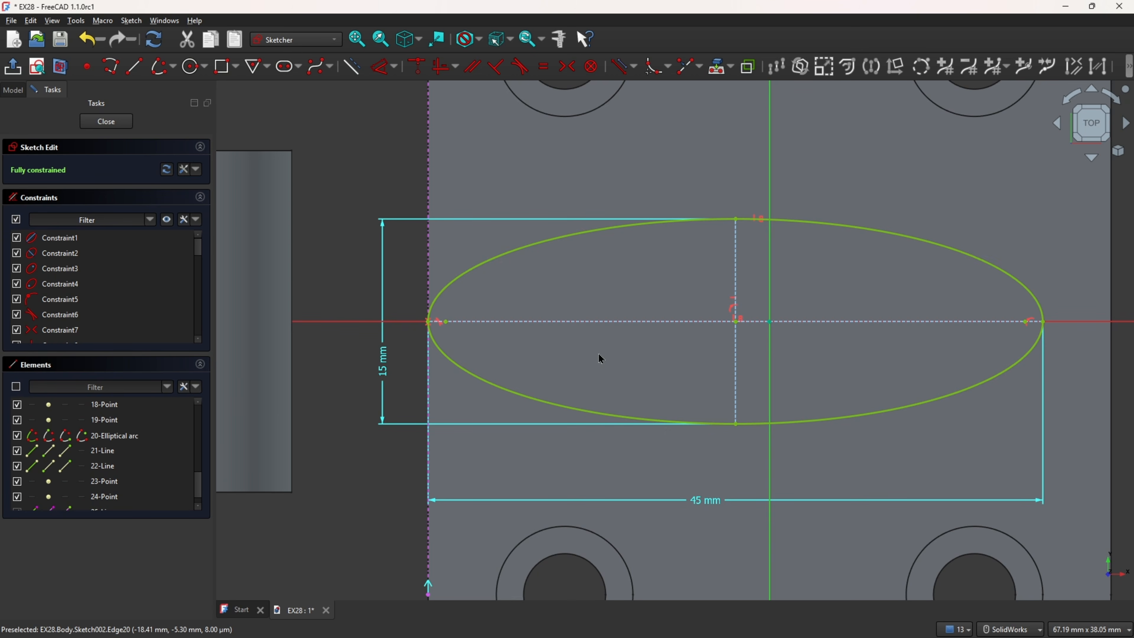
Step: Check the quarter arcs of the ellipse individually and close the sketch
{"action": "left_click", "coordinate": [864, 236]}
{"action": "left_click", "coordinate": [596, 234]}
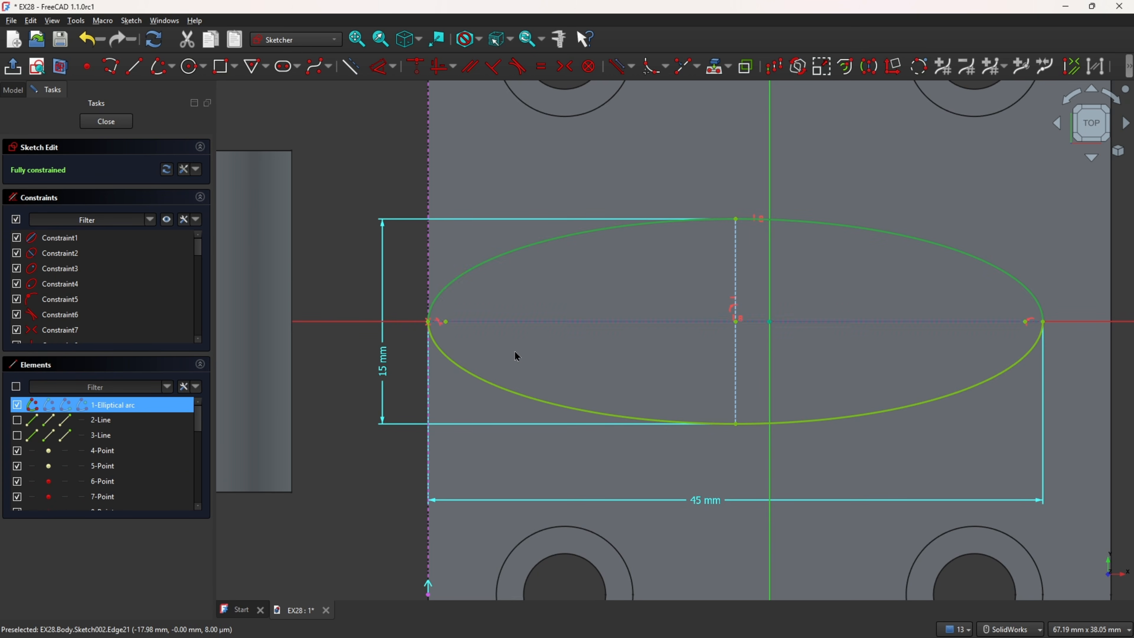
{"action": "left_click", "coordinate": [503, 391]}
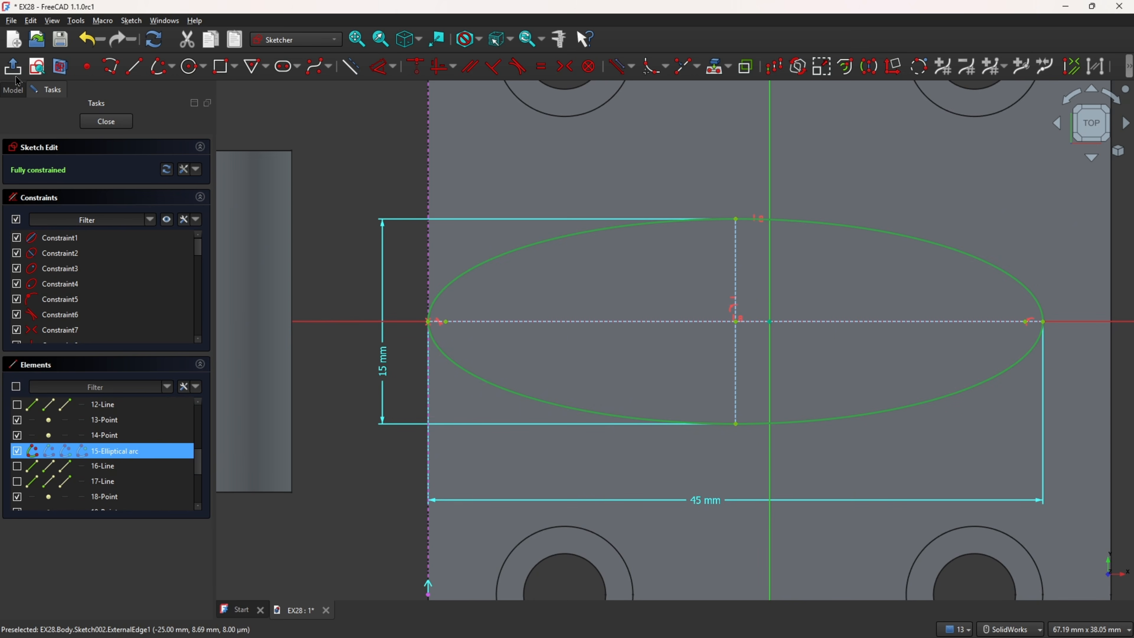
{"action": "left_click", "coordinate": [13, 67]}
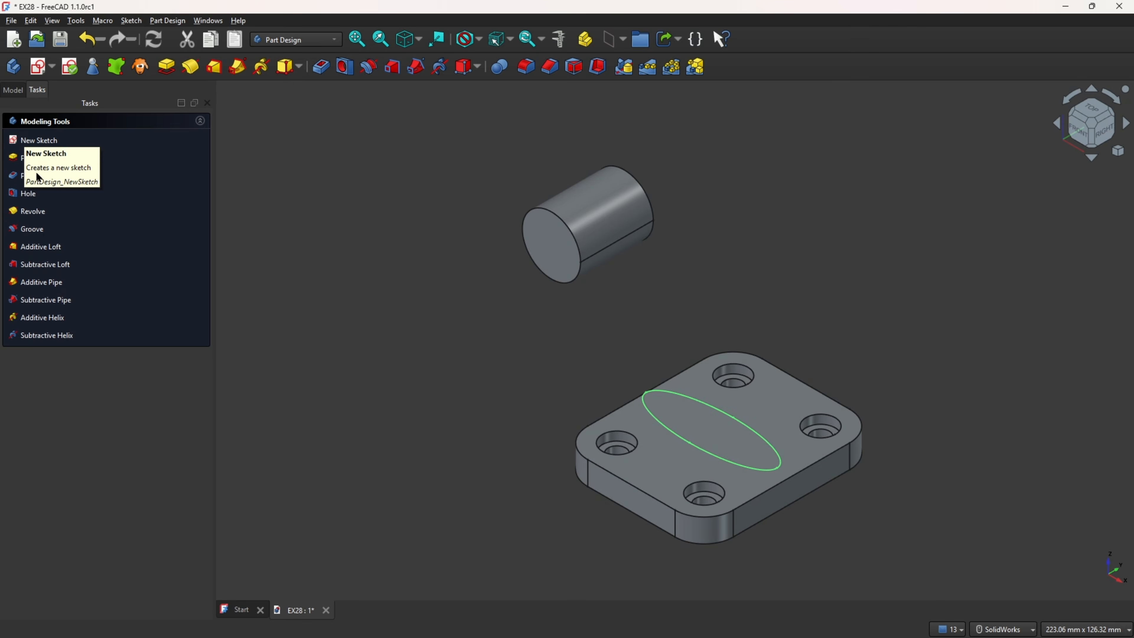
Step: Rename the ellipse sketch as Base
{"action": "left_click", "coordinate": [12, 91]}
{"action": "right_click", "coordinate": [86, 208]}
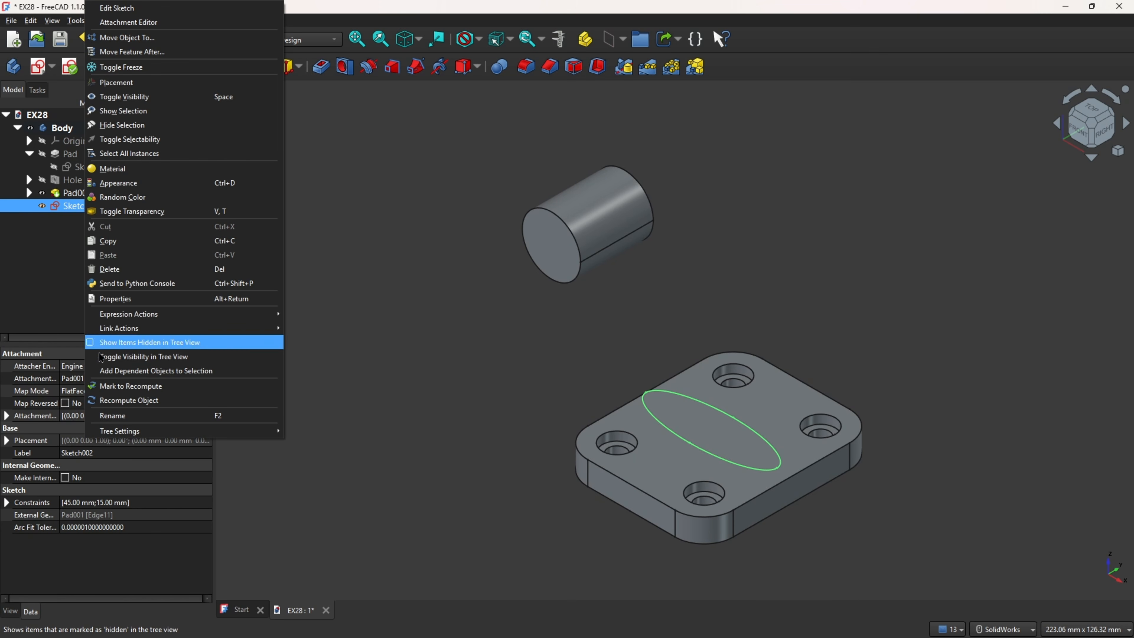
{"action": "left_click", "coordinate": [114, 417]}
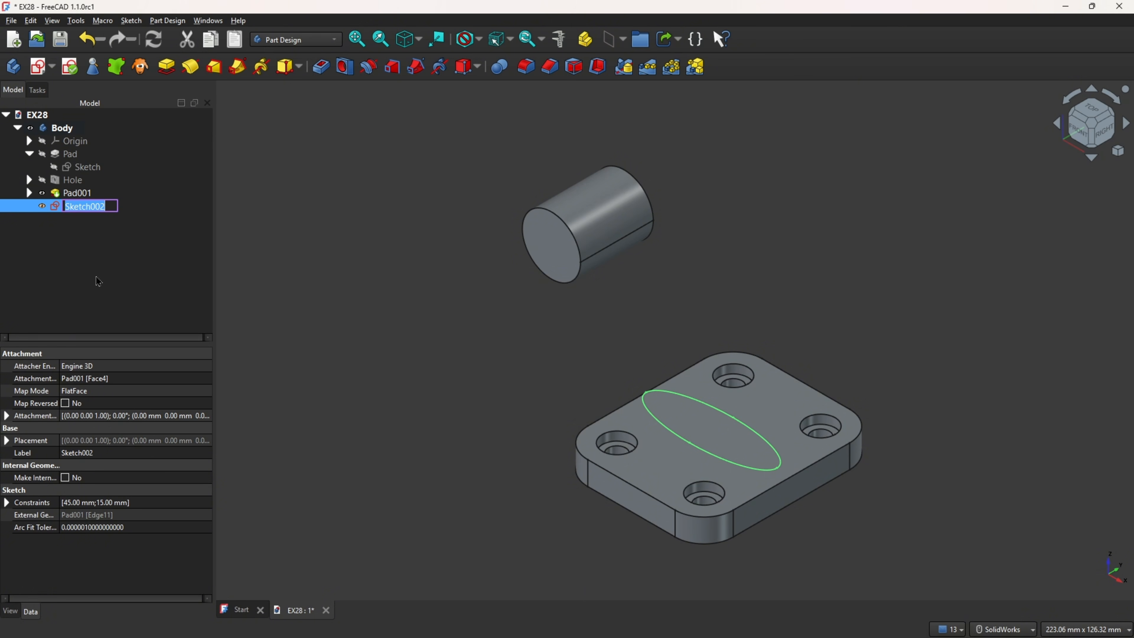
{"action": "type", "text": "Base"}
{"action": "key", "text": "Return"}
{"action": "left_click", "coordinate": [394, 277]}
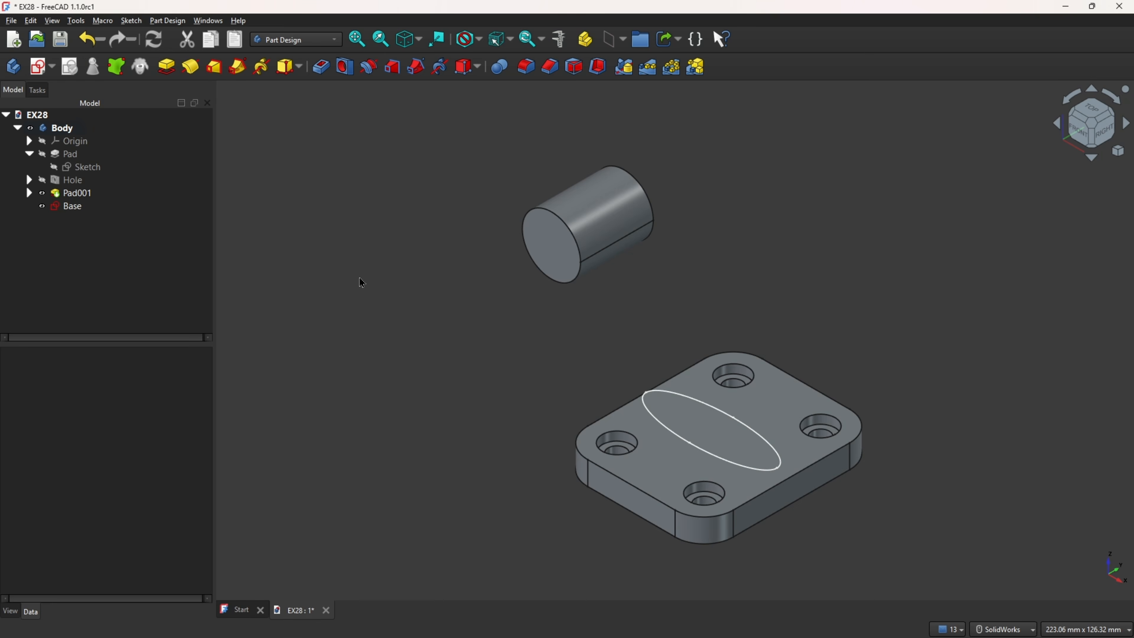
Step: Switch to Draw 28_1.pdf, mark the arm's end profile at the boss and its 45 mm distance from the base centre, and return to FreeCAD
{"action": "key", "text": "alt+Tab"}
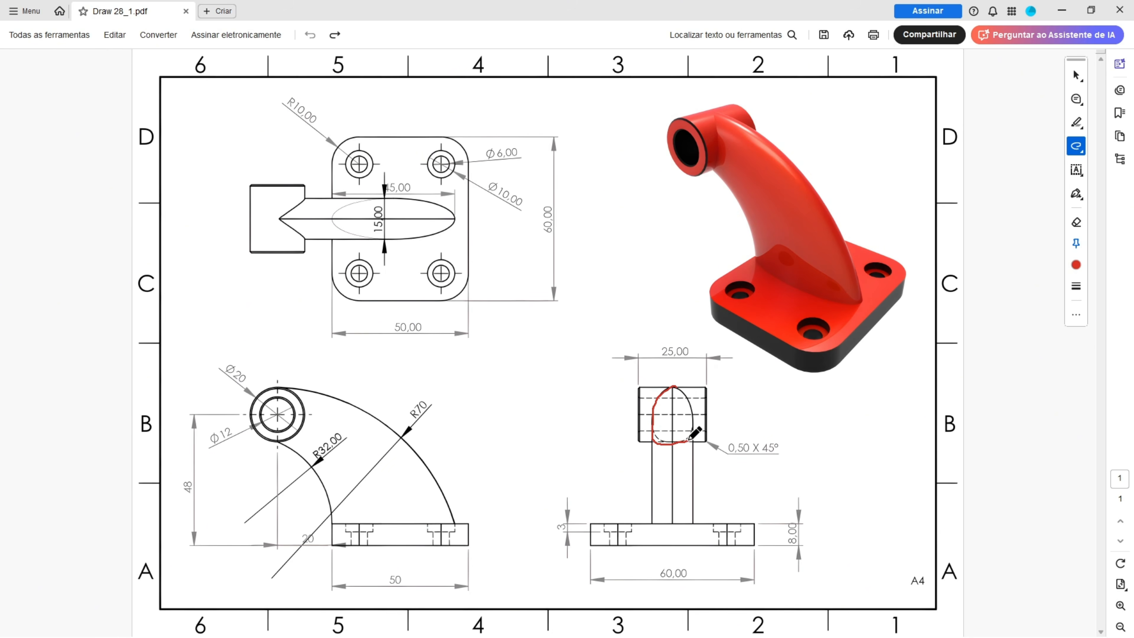
{"action": "left_click_drag", "start_coordinate": [687, 398], "coordinate": [692, 406]}
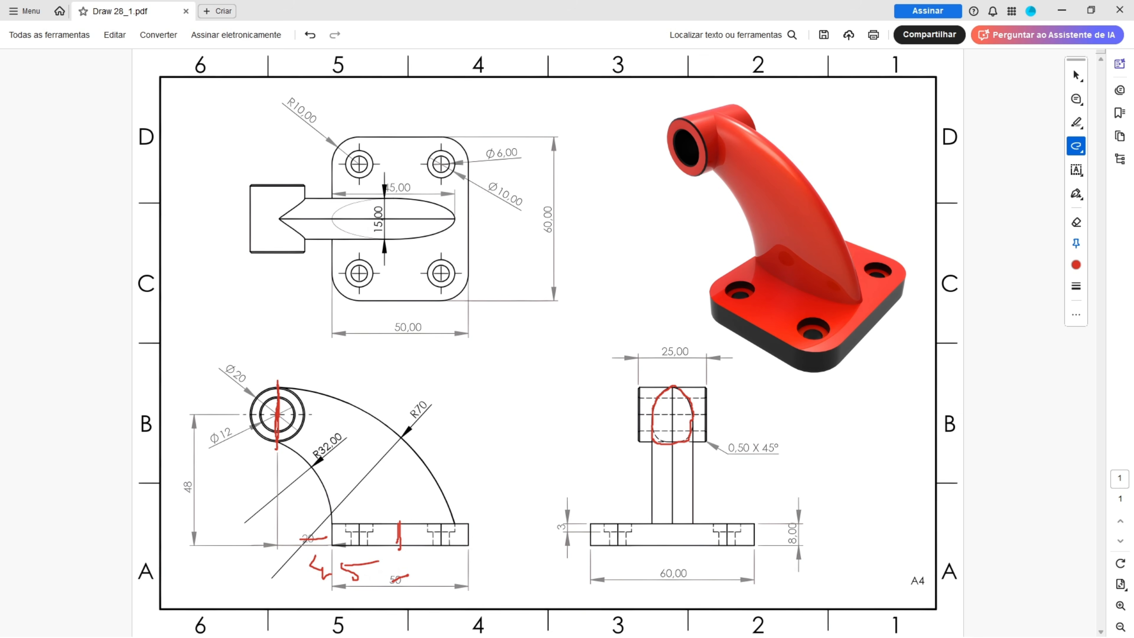
{"action": "key", "text": "alt+Tab"}
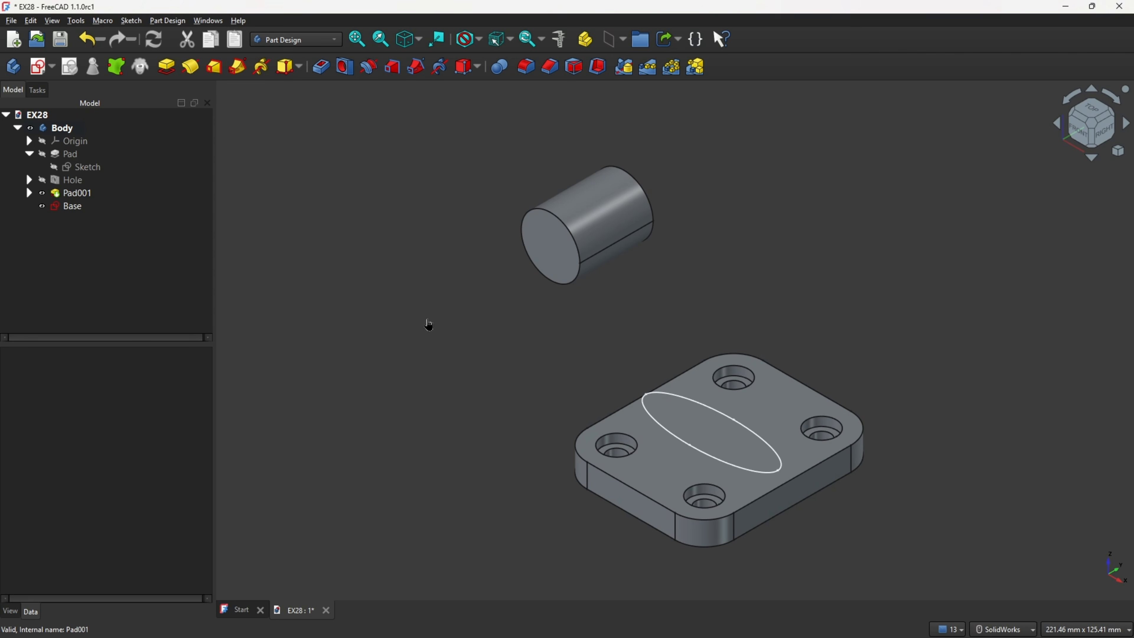
Step: Create a datum plane attached to the origin's YZ plane with a Z-direction offset of -45 mm, showing the origin only for picking the plane
{"action": "left_click", "coordinate": [54, 141]}
{"action": "left_click", "coordinate": [44, 141]}
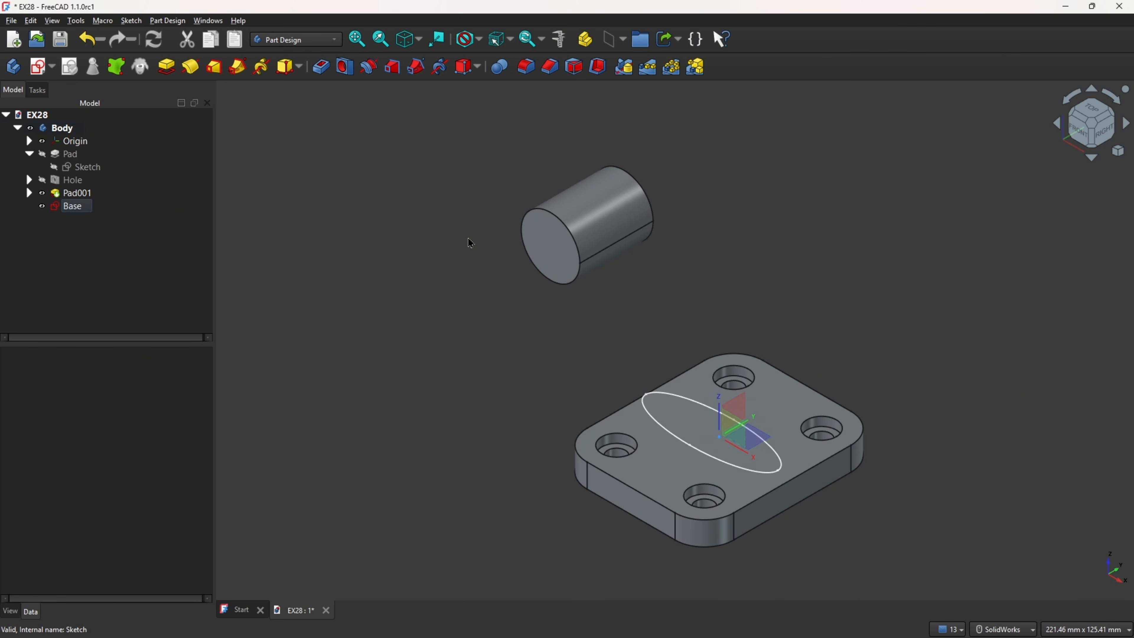
{"action": "scroll", "coordinate": [829, 293], "scroll_direction": "down", "scroll_amount": 1}
{"action": "middle_click_drag", "start_coordinate": [837, 285], "coordinate": [732, 313]}
{"action": "scroll", "coordinate": [639, 351], "scroll_direction": "up", "scroll_amount": 2}
{"action": "left_click", "coordinate": [639, 351]}
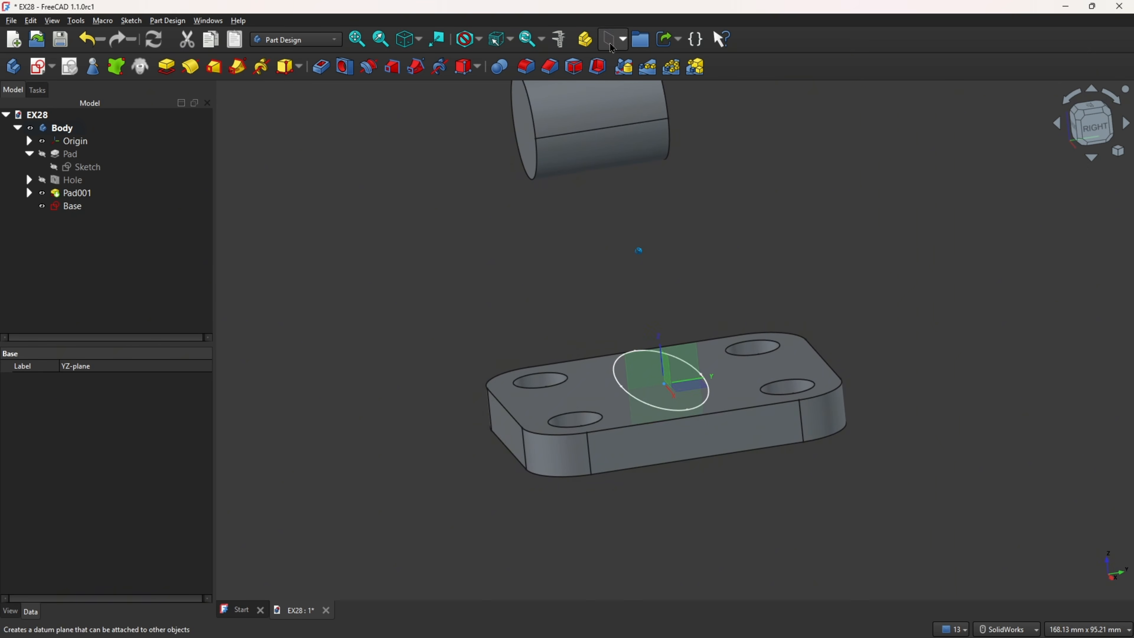
{"action": "left_click", "coordinate": [622, 41]}
{"action": "left_click", "coordinate": [627, 74]}
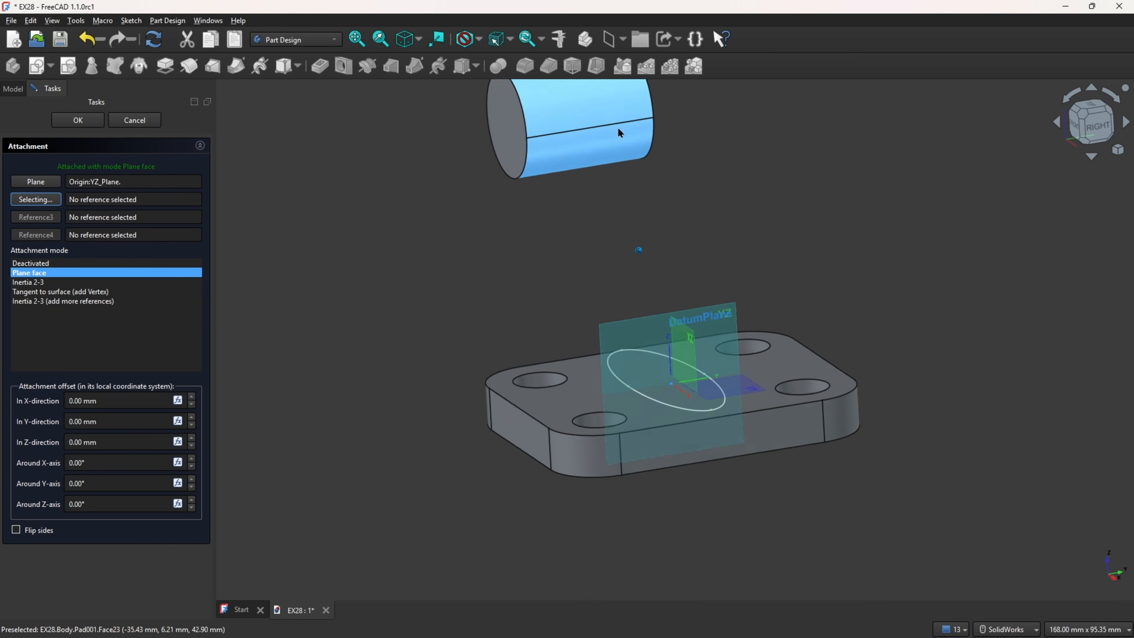
{"action": "left_click", "coordinate": [127, 442]}
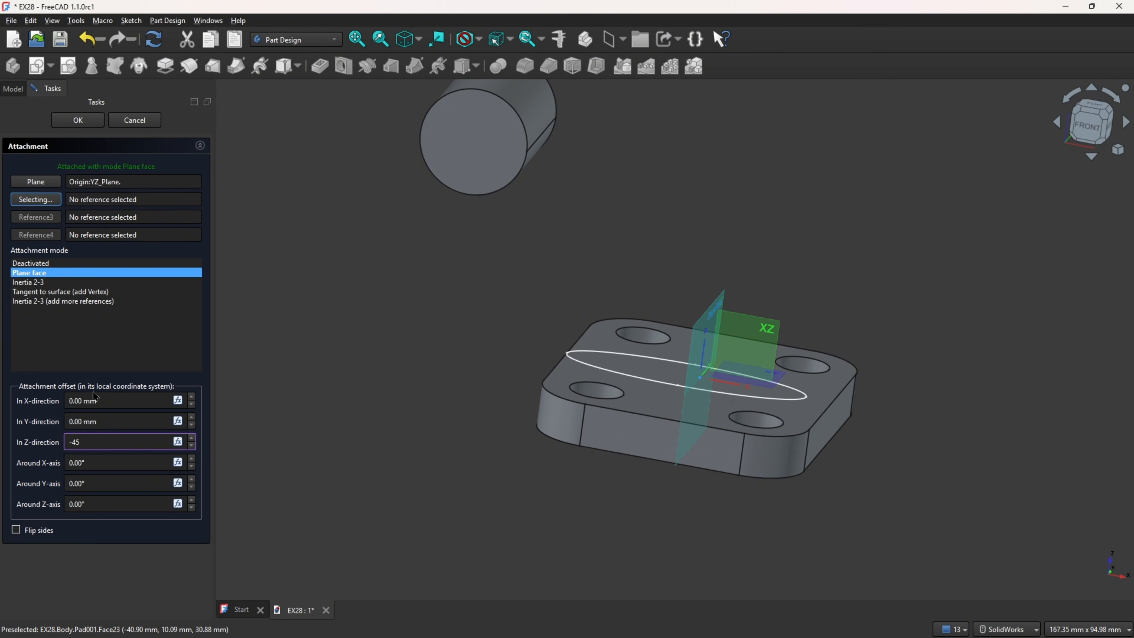
{"action": "left_click", "coordinate": [79, 120]}
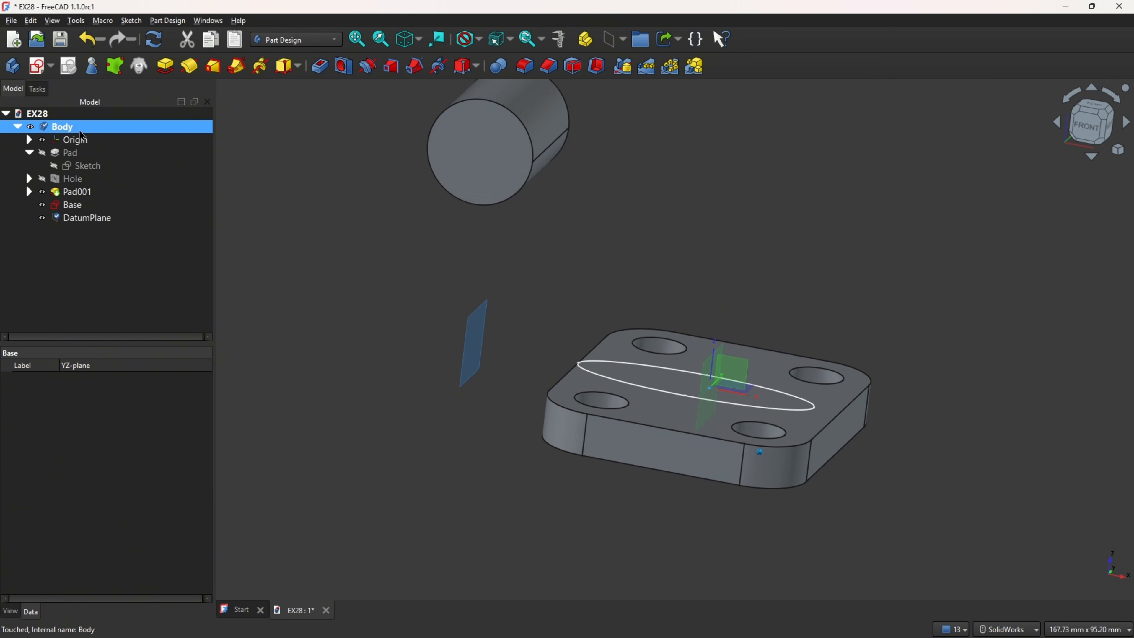
{"action": "left_click", "coordinate": [42, 140]}
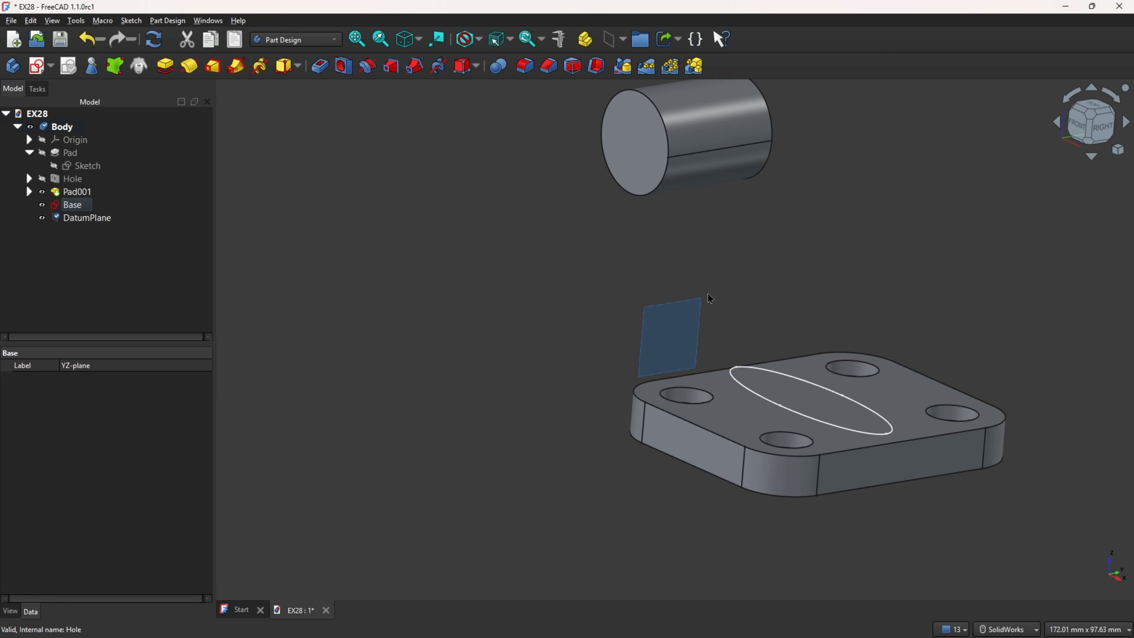
Step: Start a new sketch on the offset datum plane
{"action": "left_click", "coordinate": [684, 321]}
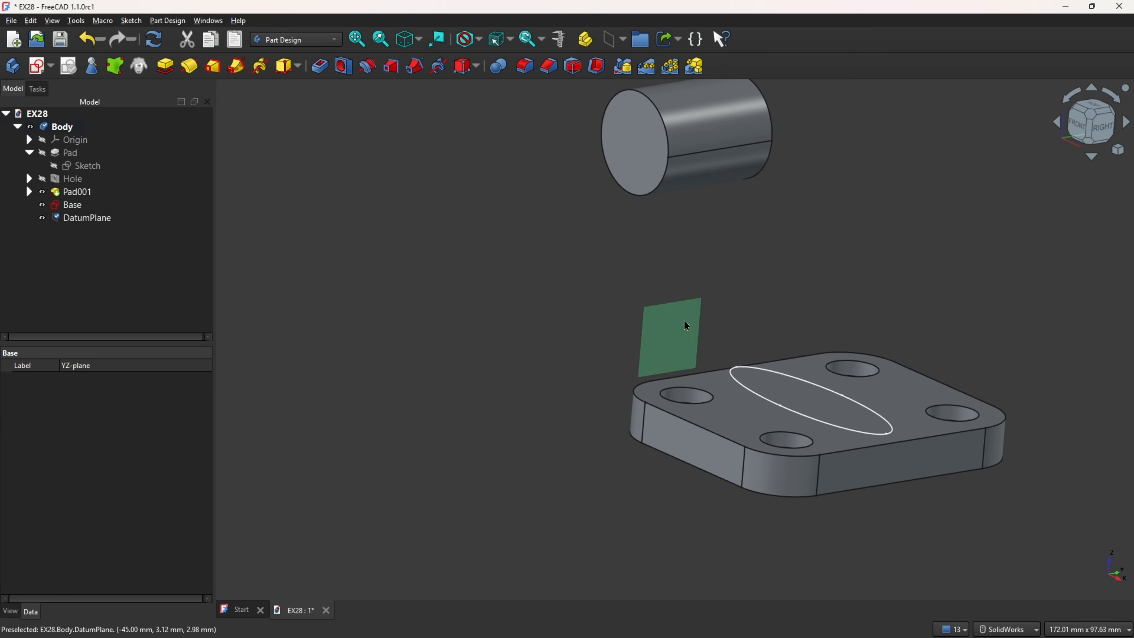
{"action": "left_click", "coordinate": [39, 67]}
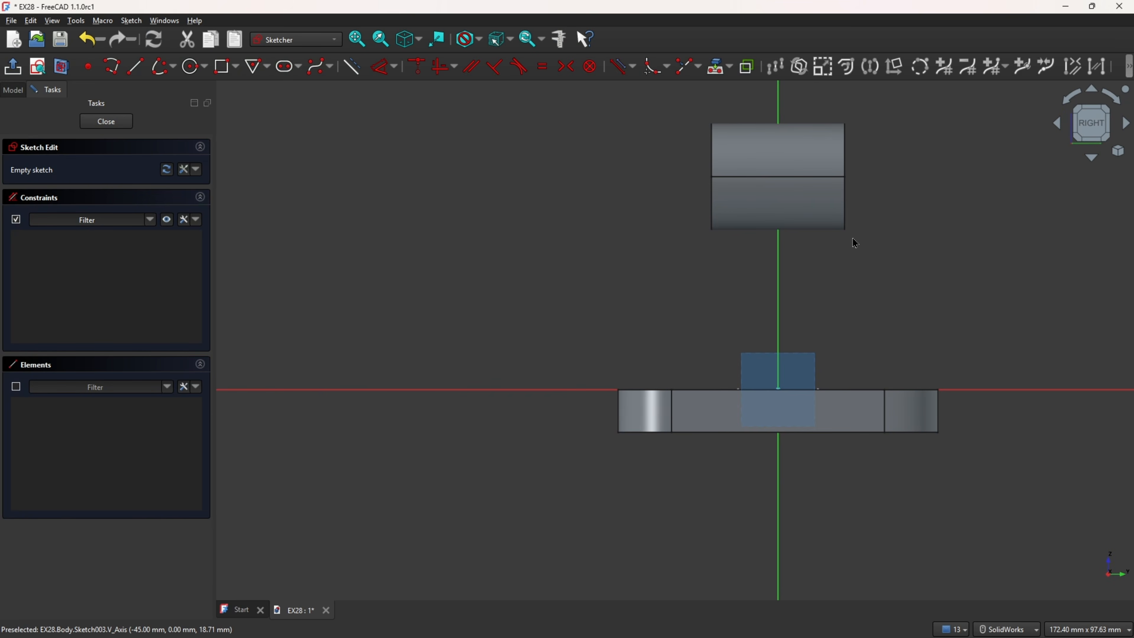
{"action": "middle_click_drag", "start_coordinate": [728, 273], "coordinate": [728, 319], "text": "ctrl"}
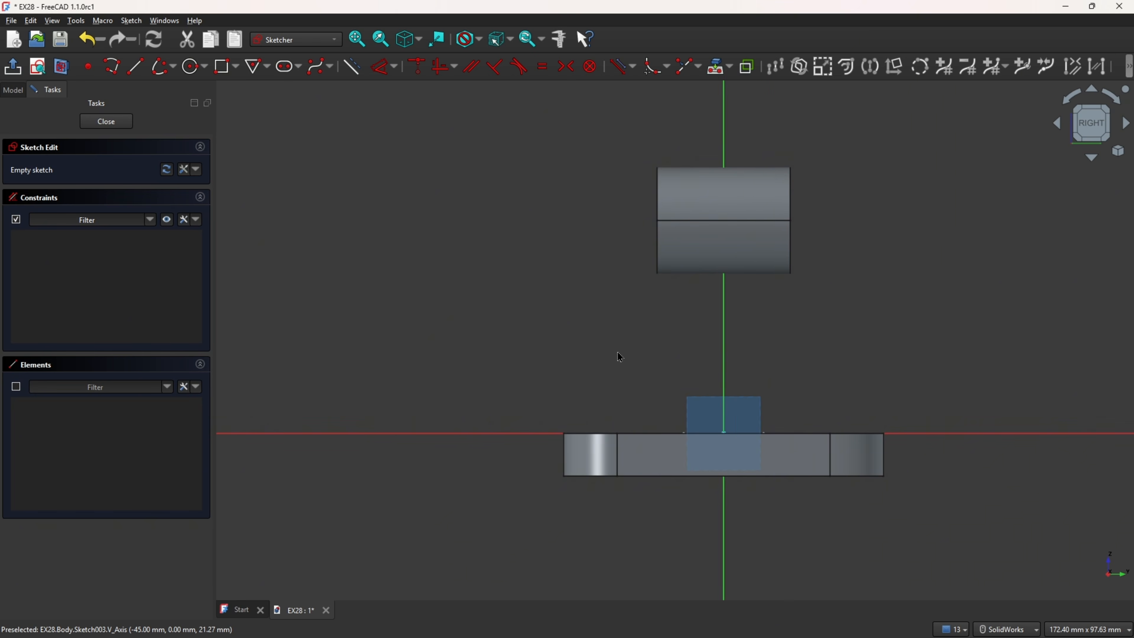
Step: Bring the cylindrical boss's outline into the sketch as external geometry and switch on the section view
{"action": "left_click", "coordinate": [729, 66]}
{"action": "left_click", "coordinate": [759, 84]}
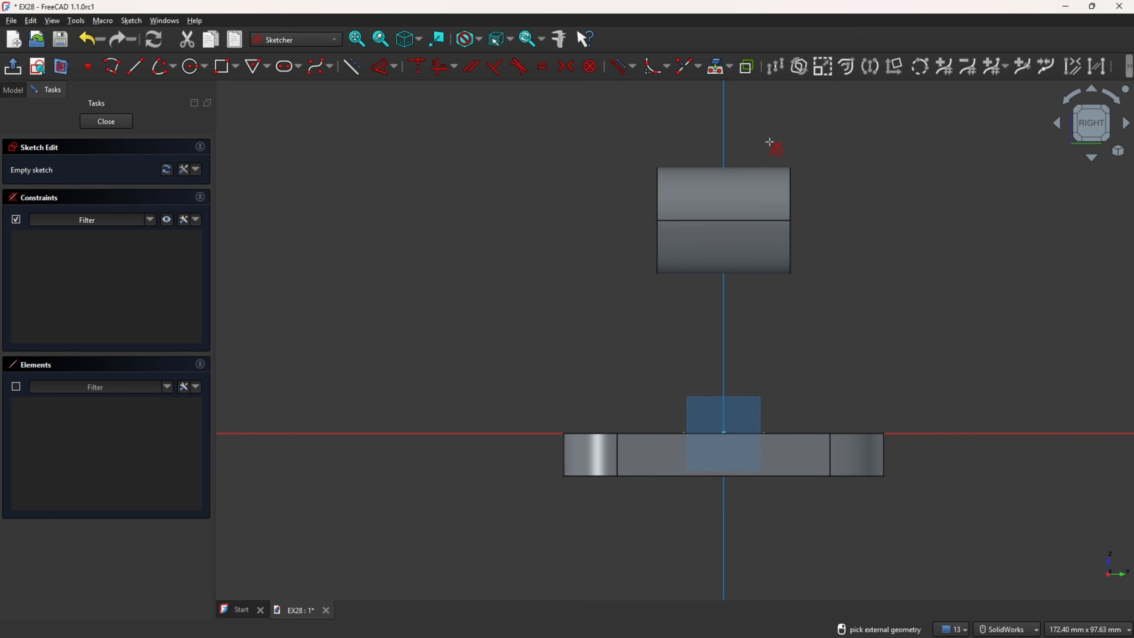
{"action": "left_click", "coordinate": [753, 204]}
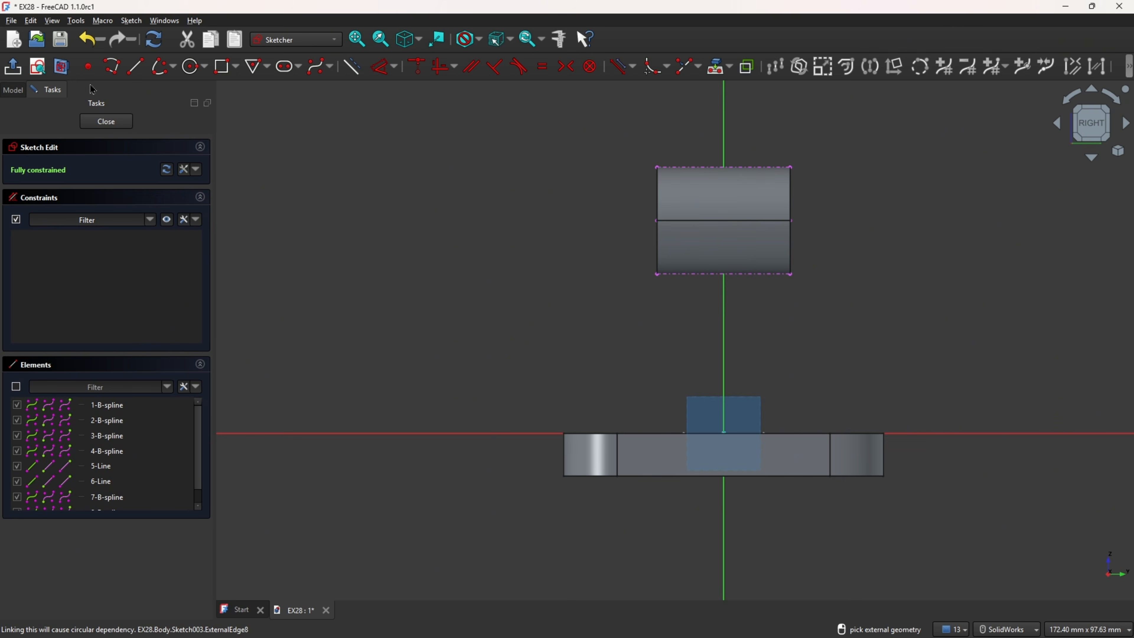
{"action": "left_click", "coordinate": [63, 69]}
{"action": "middle_click_drag", "start_coordinate": [856, 172], "coordinate": [722, 210], "text": "ctrl"}
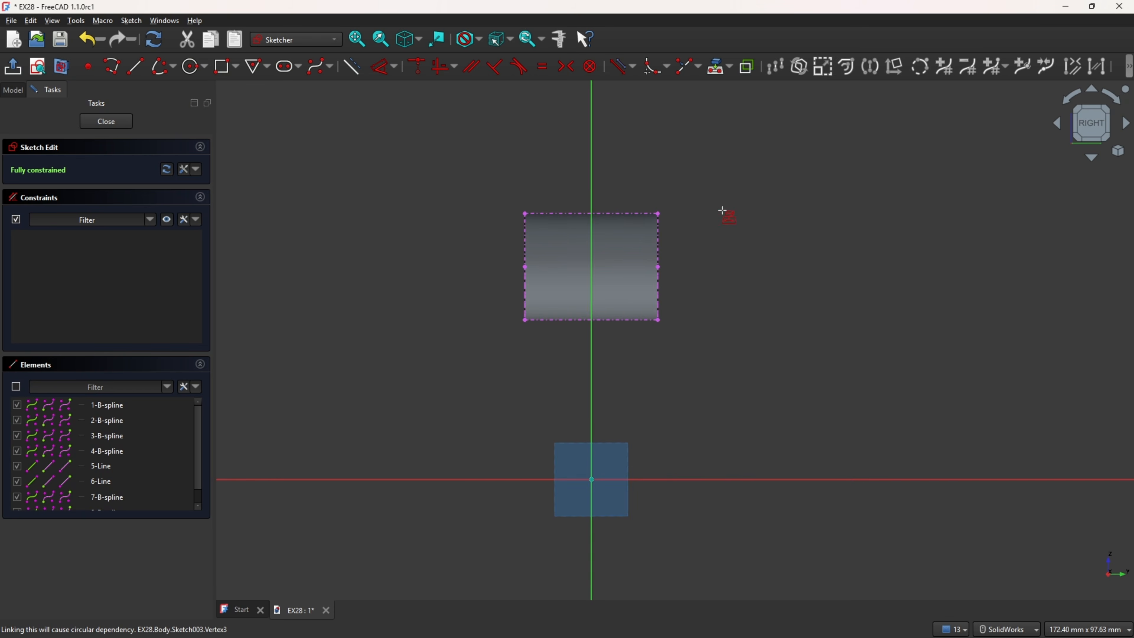
Step: Check the arm profile in Draw 28_1.pdf, then sketch an upper-left quarter elliptical arc about 9.7 by 7.7 mm, centred on the vertical axis and ending on the boss's upper edge
{"action": "scroll", "coordinate": [668, 196], "scroll_direction": "up", "scroll_amount": 4}
{"action": "middle_click_drag", "start_coordinate": [442, 187], "coordinate": [458, 174], "text": "ctrl"}
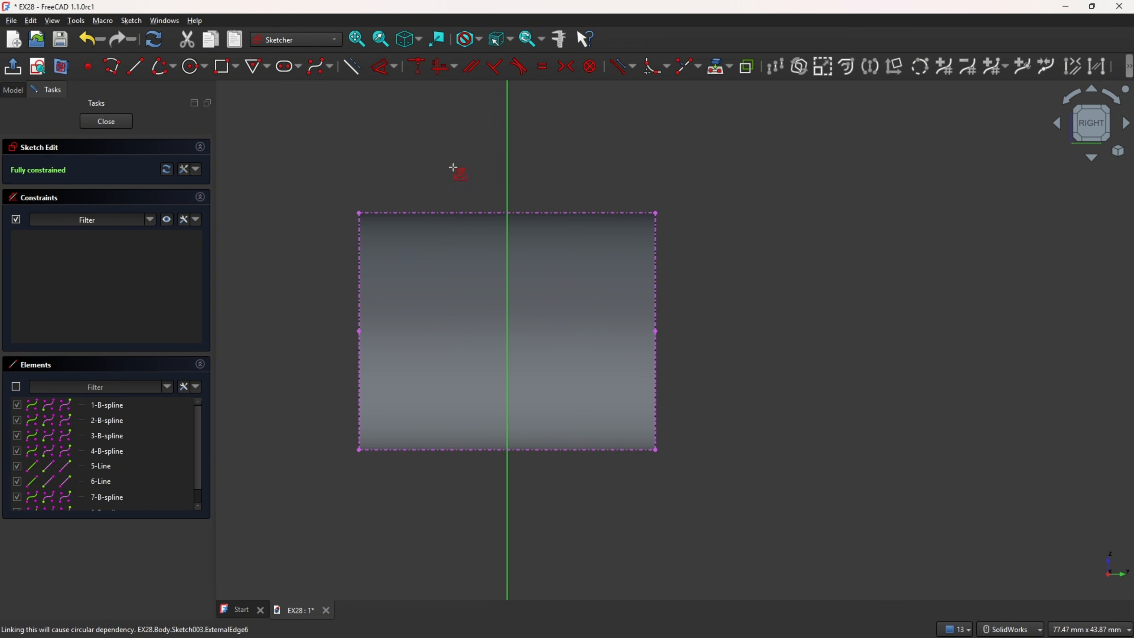
{"action": "key", "text": "alt+Tab"}
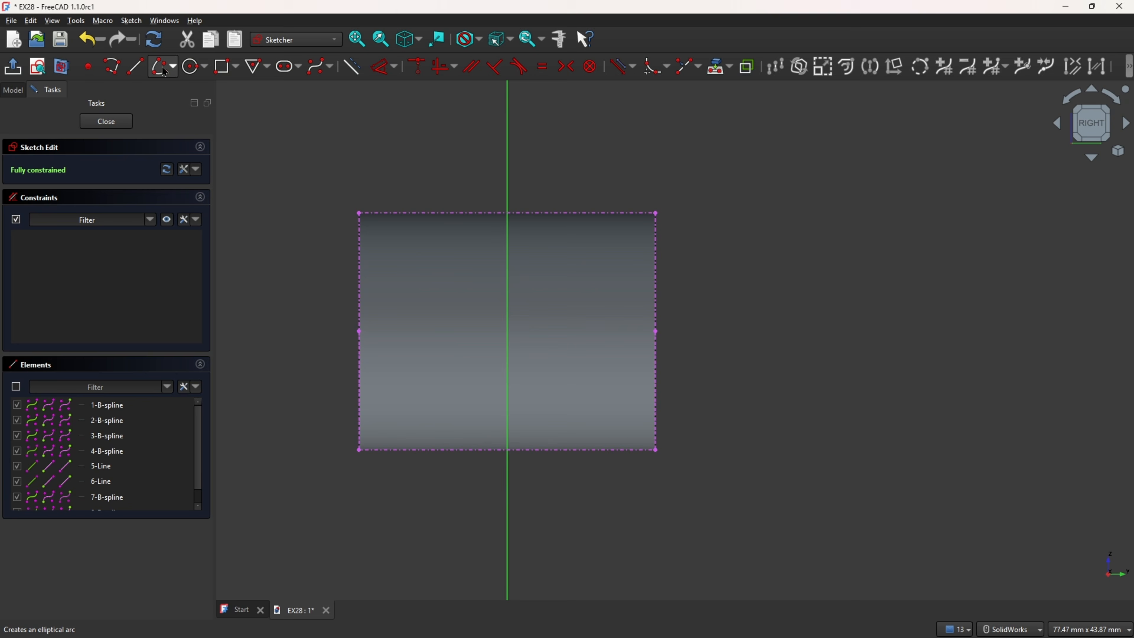
{"action": "left_click", "coordinate": [175, 69]}
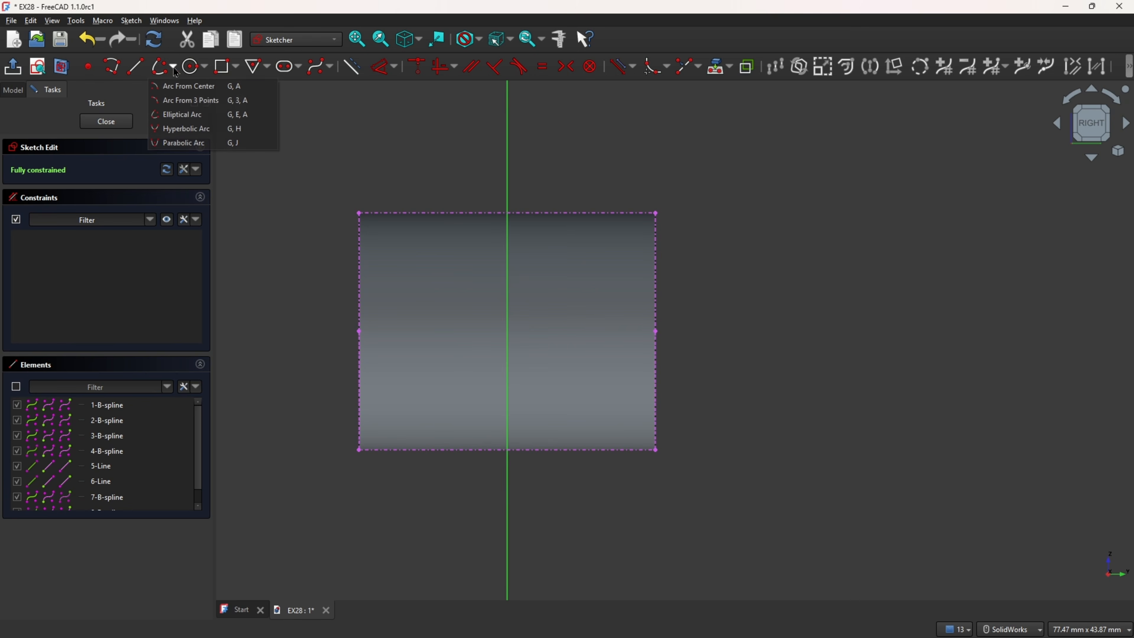
{"action": "left_click", "coordinate": [196, 115]}
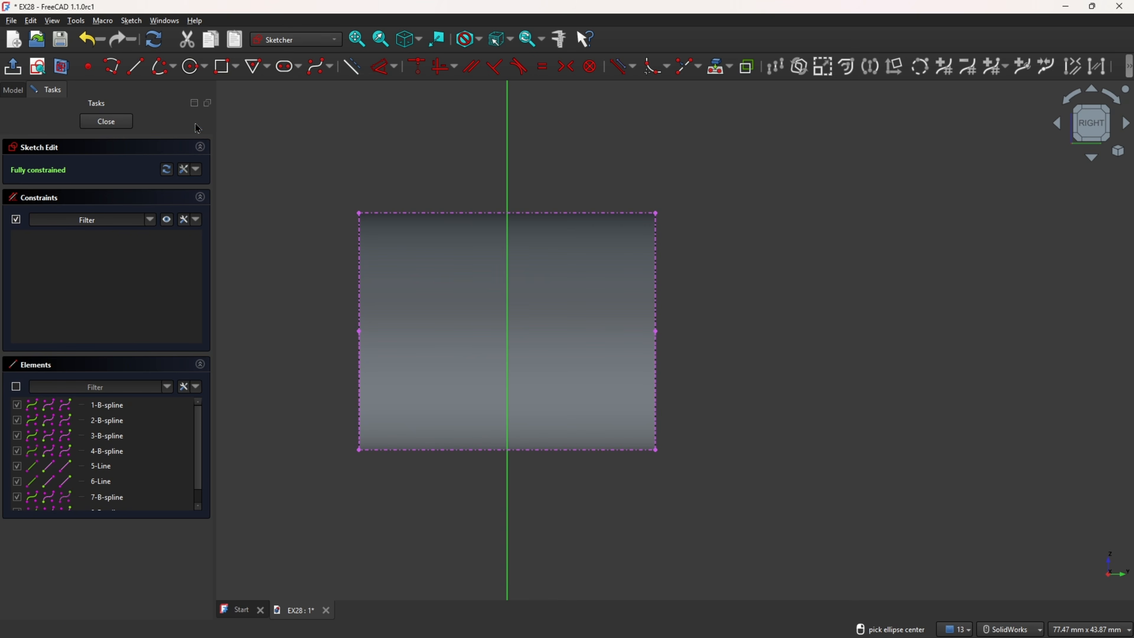
{"action": "left_click", "coordinate": [509, 328]}
{"action": "left_click", "coordinate": [508, 216]}
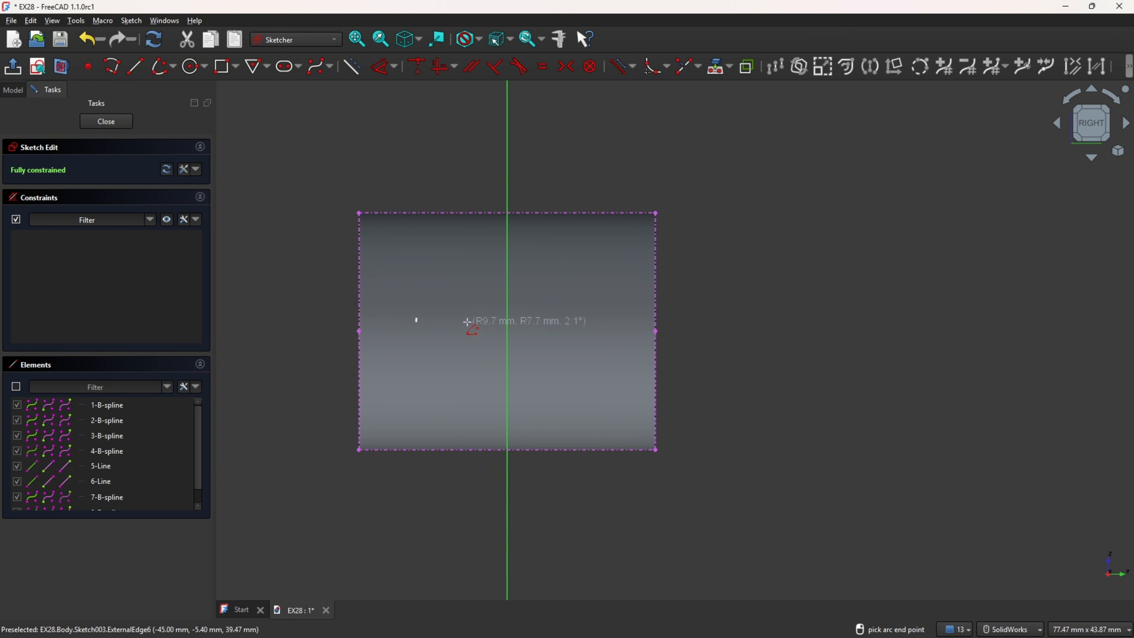
{"action": "left_click", "coordinate": [512, 216]}
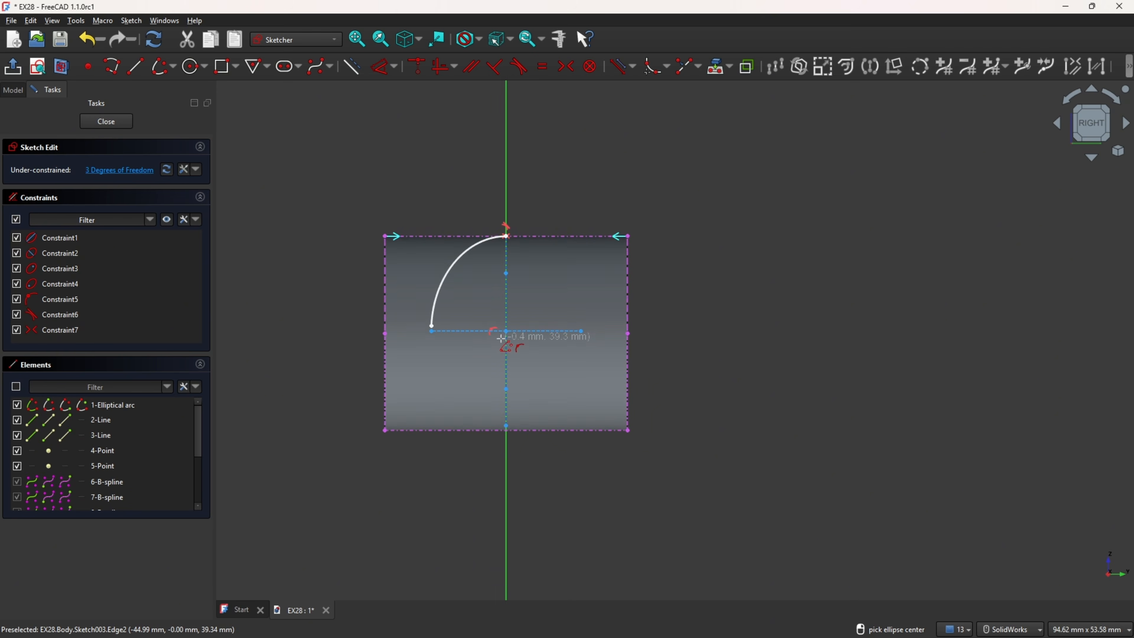
{"action": "scroll", "coordinate": [501, 338], "scroll_direction": "up", "scroll_amount": 1}
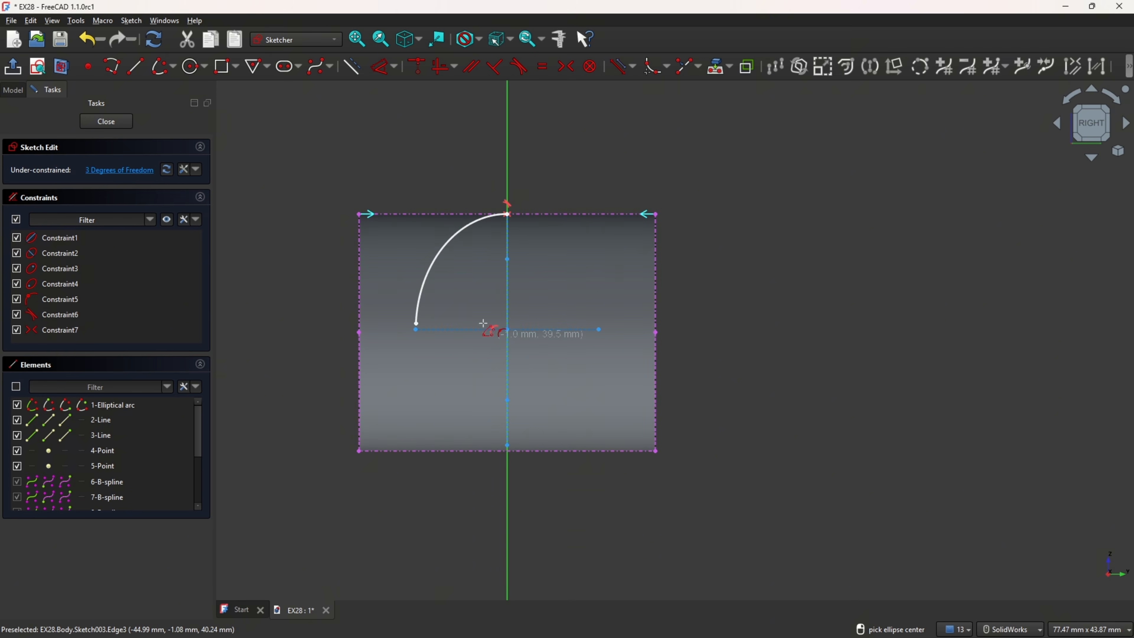
Step: Constrain the ellipse's cross axis to be horizontal and align its left end with the midpoint of the boss's left side
{"action": "left_click", "coordinate": [441, 71]}
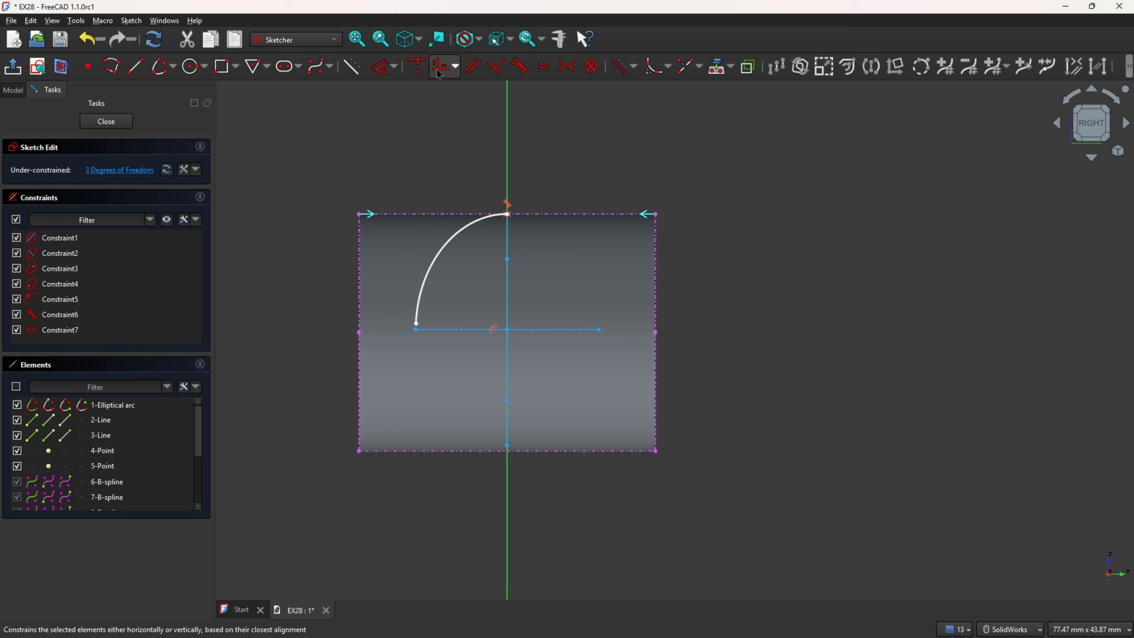
{"action": "left_click", "coordinate": [437, 331]}
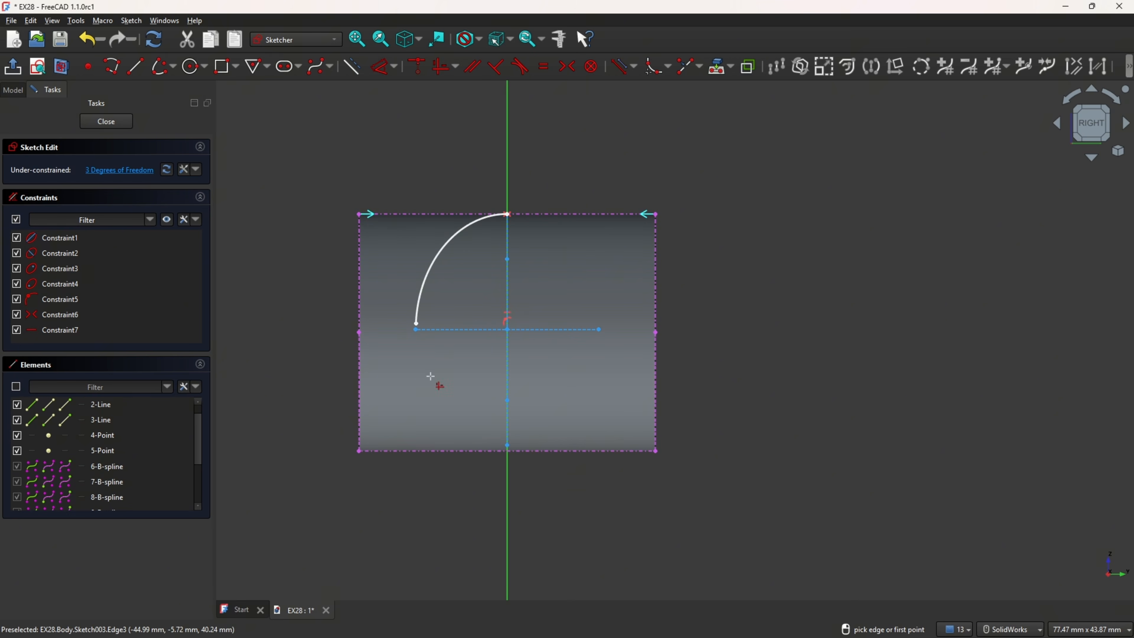
{"action": "left_click", "coordinate": [415, 330]}
{"action": "left_click", "coordinate": [360, 333]}
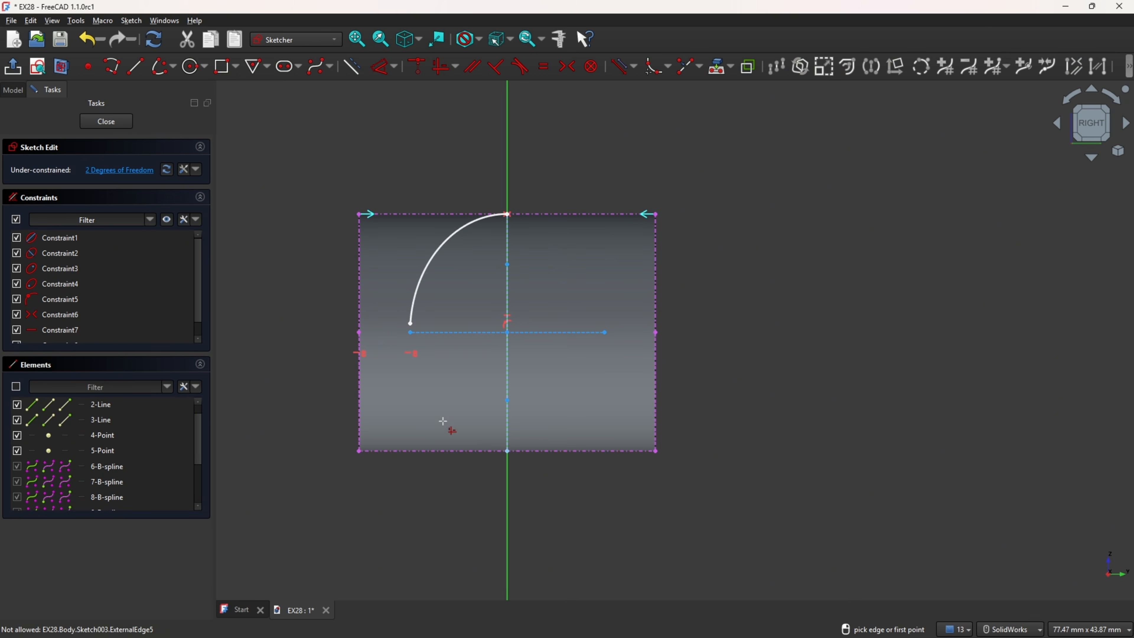
Step: Dimension the ellipse's horizontal axis to 15 mm
{"action": "left_click", "coordinate": [384, 74]}
{"action": "left_click", "coordinate": [467, 333]}
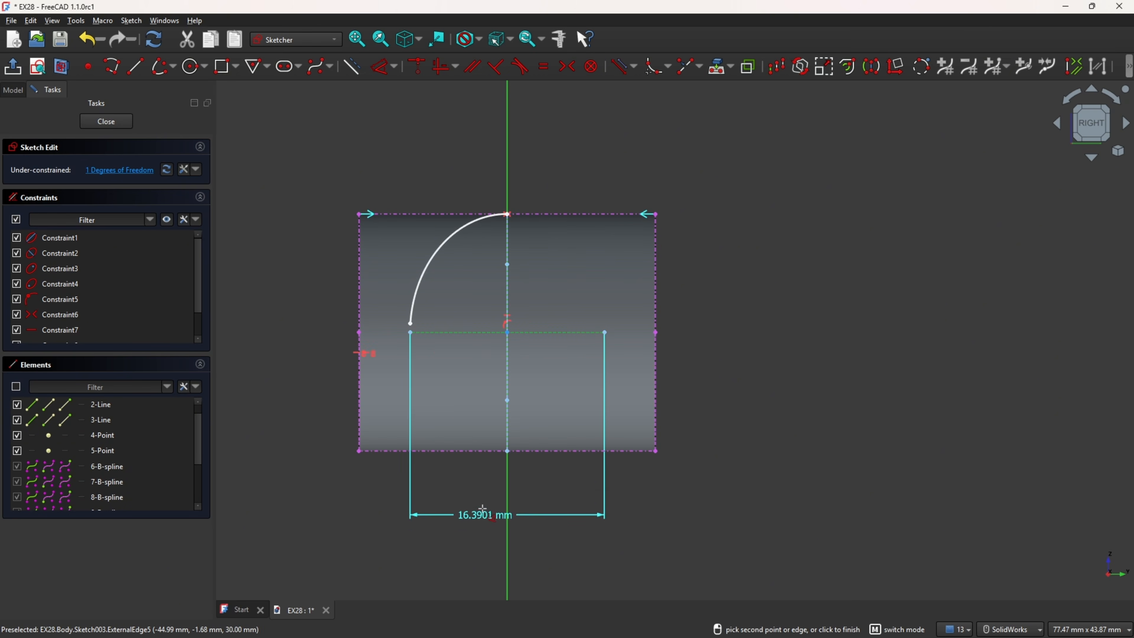
{"action": "left_click", "coordinate": [522, 518]}
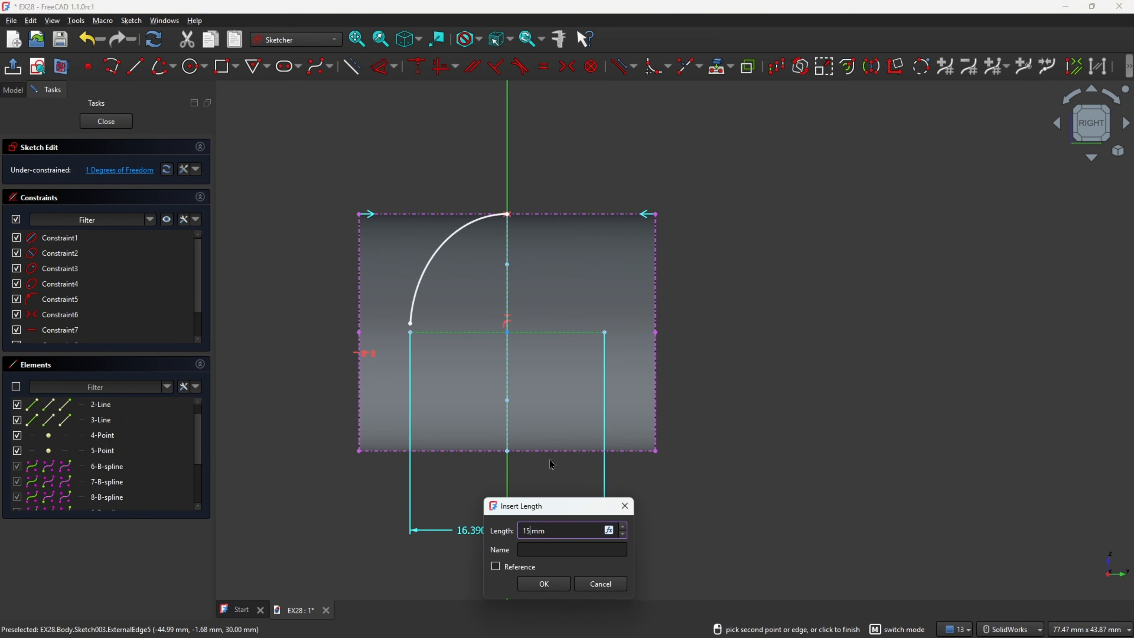
{"action": "key", "text": "Return"}
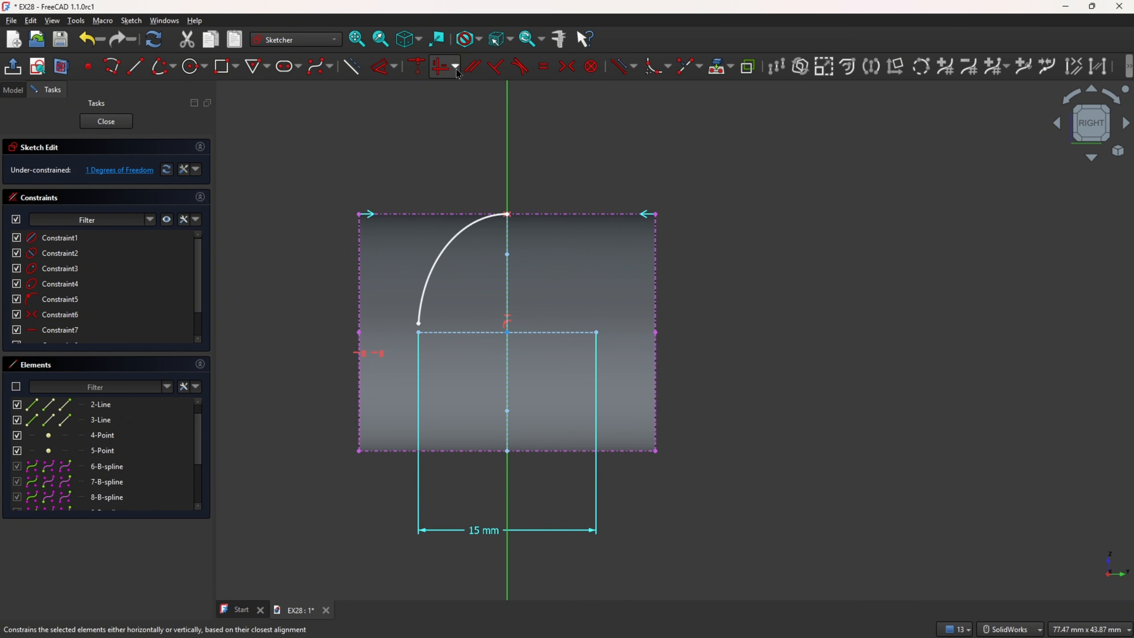
Step: Align the elliptical arc's lower endpoint horizontally with the midpoint of the boss's left side
{"action": "left_click", "coordinate": [443, 75]}
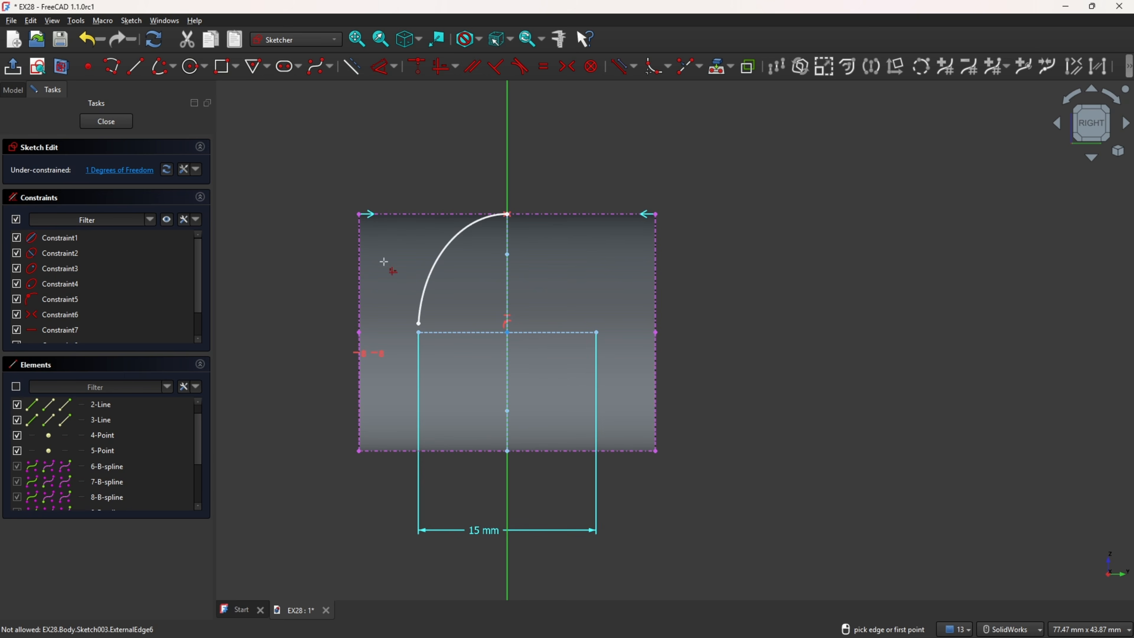
{"action": "scroll", "coordinate": [397, 322], "scroll_direction": "up", "scroll_amount": 3}
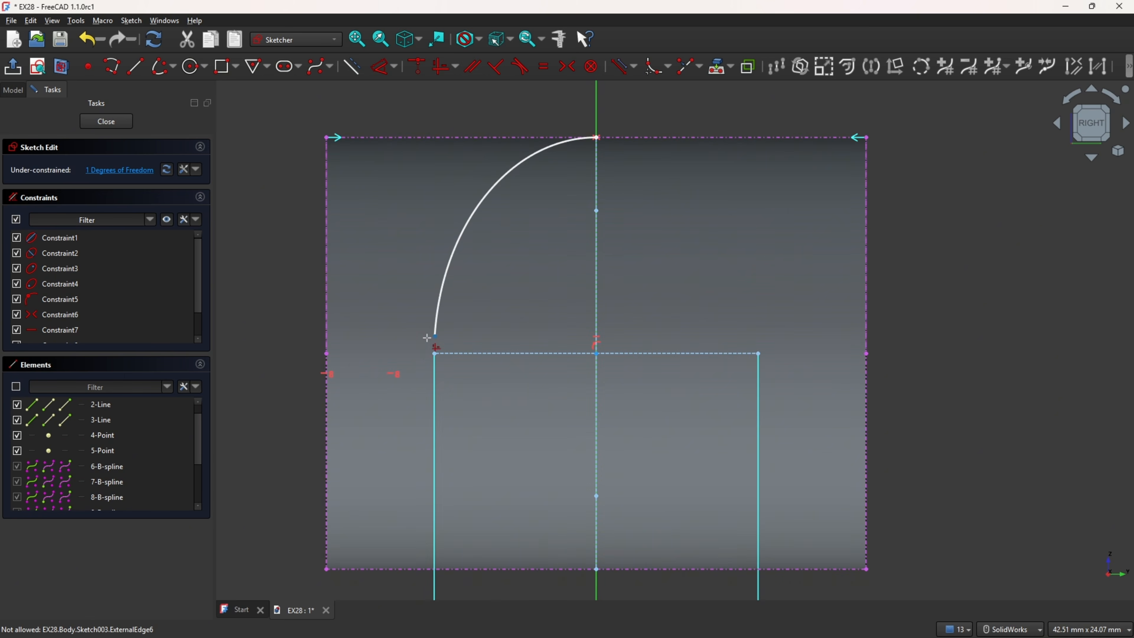
{"action": "left_click", "coordinate": [434, 335]}
{"action": "left_click", "coordinate": [328, 354]}
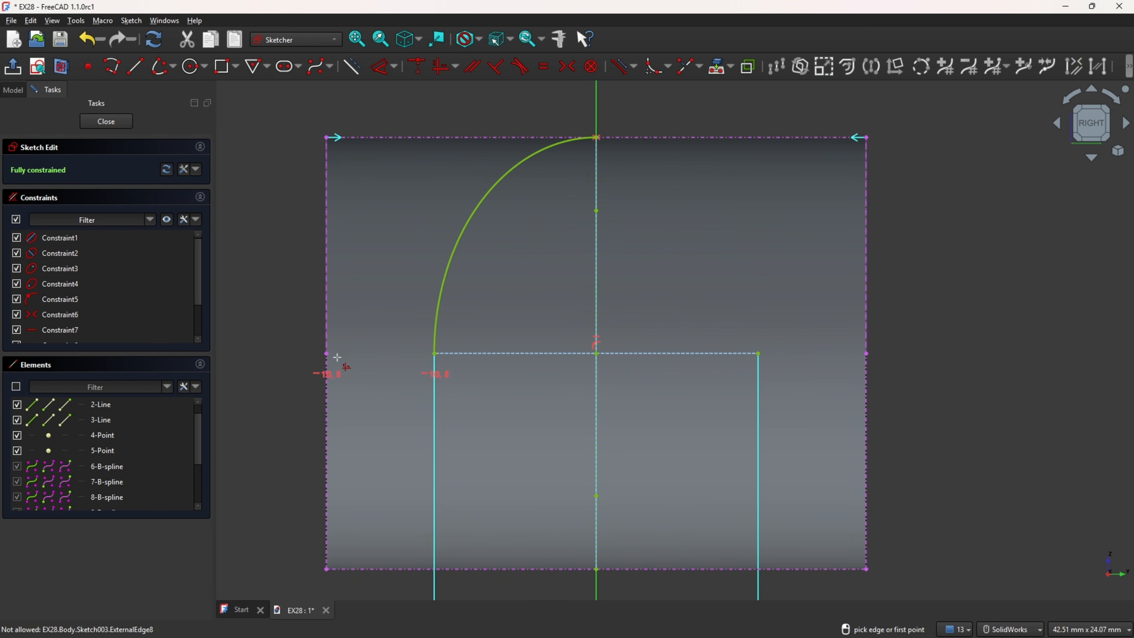
{"action": "scroll", "coordinate": [518, 354], "scroll_direction": "down", "scroll_amount": 2}
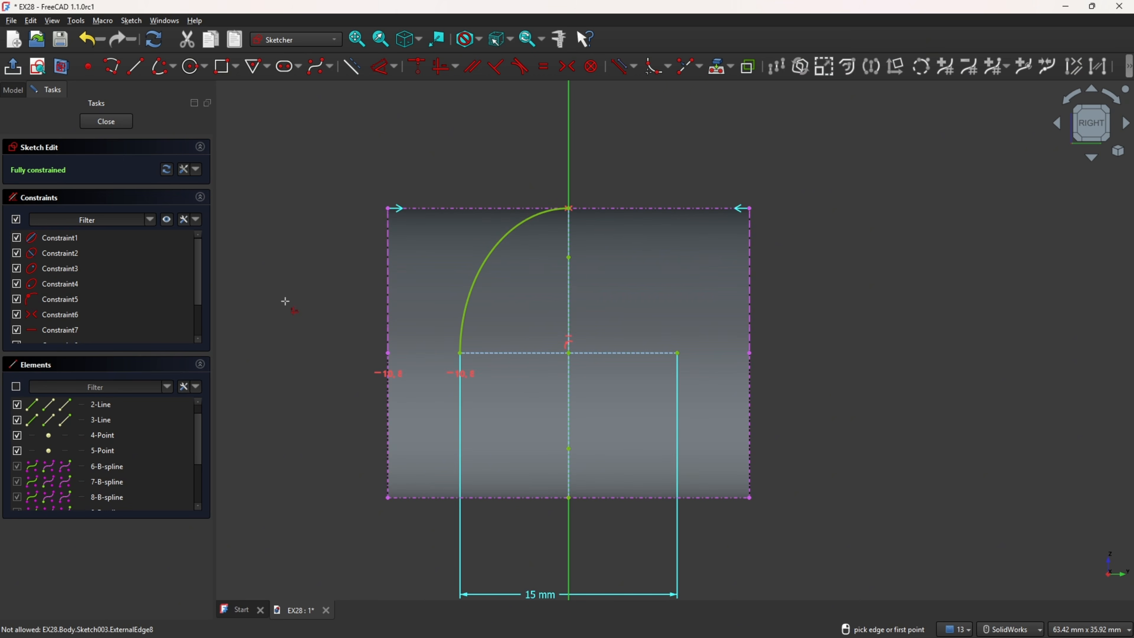
{"action": "key", "text": "Escape"}
{"action": "left_click", "coordinate": [538, 357]}
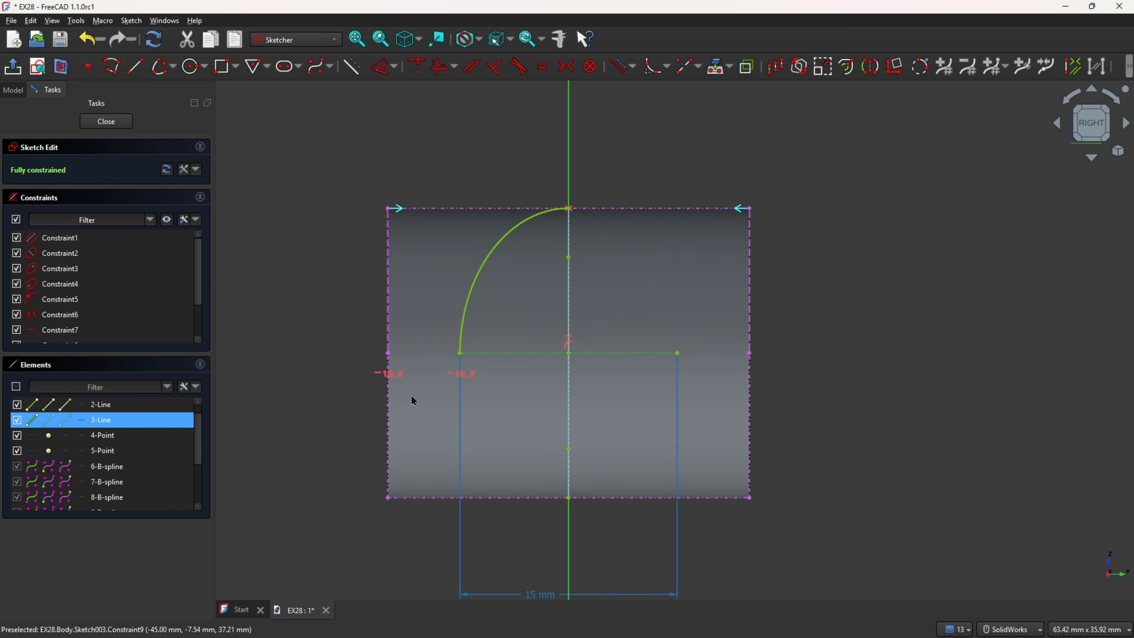
{"action": "left_click", "coordinate": [17, 420]}
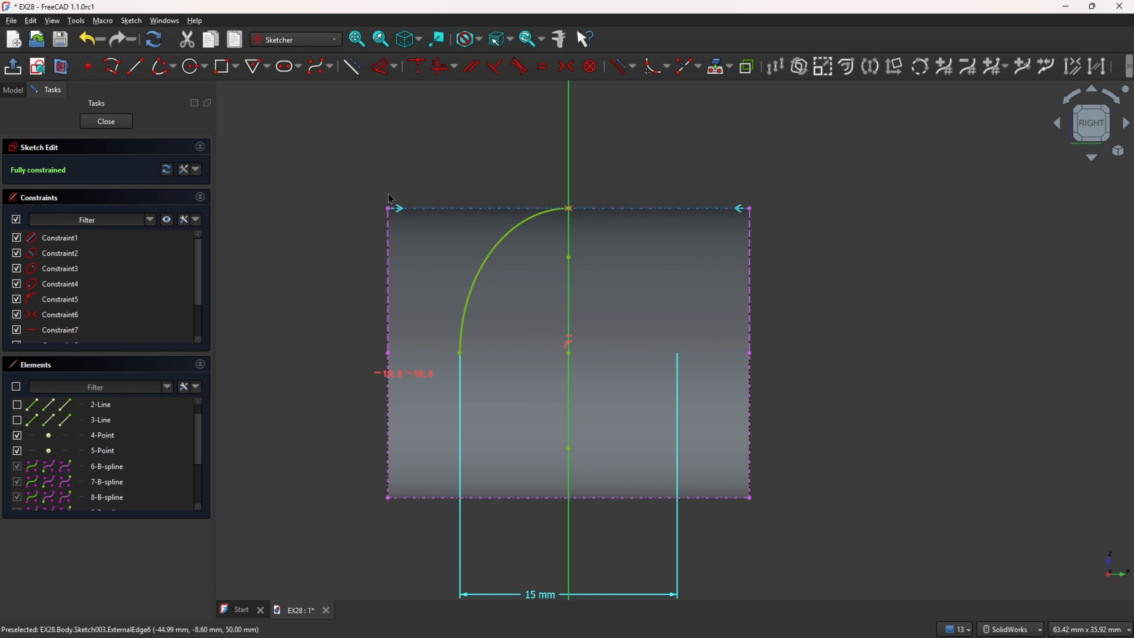
{"action": "left_click", "coordinate": [160, 72]}
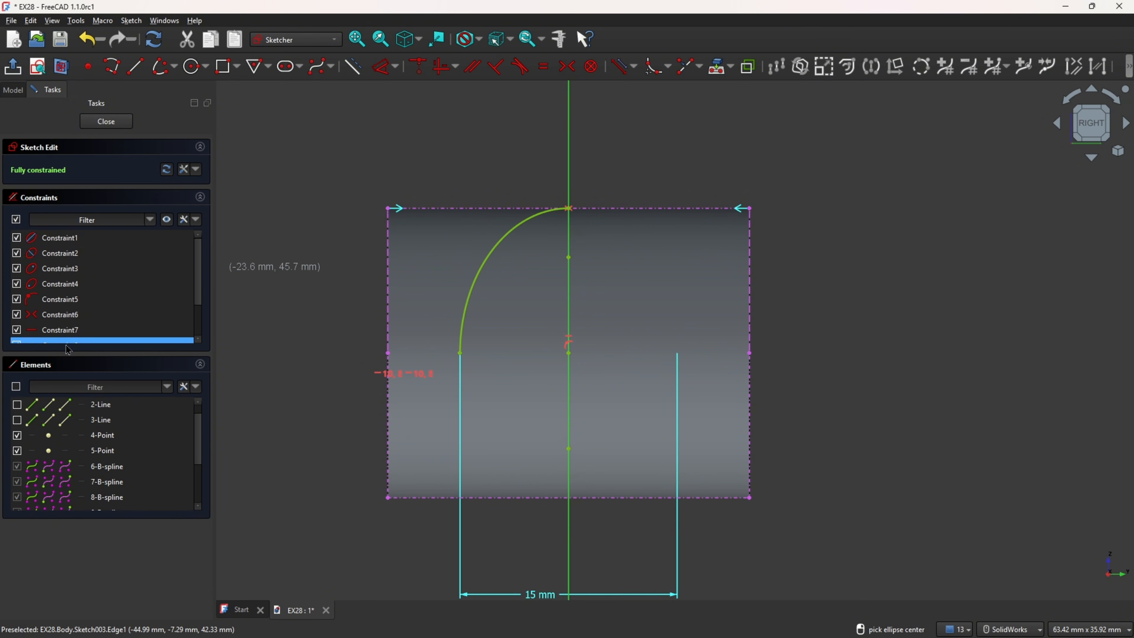
{"action": "left_click", "coordinate": [17, 404]}
{"action": "left_click", "coordinate": [17, 420]}
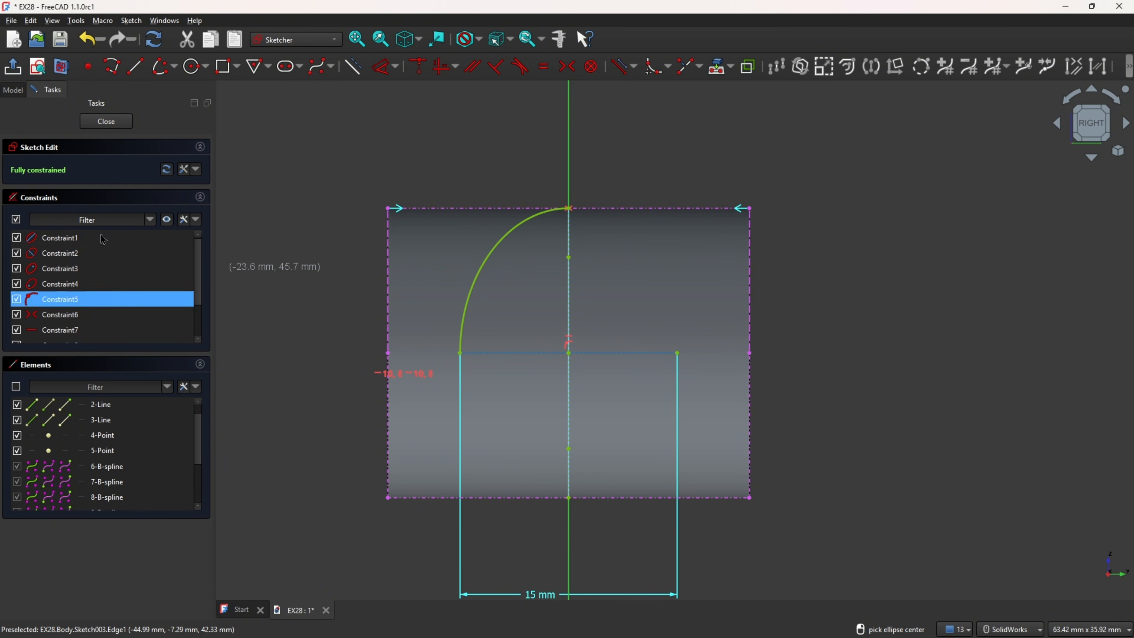
Step: Place points at the lower, right and upper ends of the ellipse's axes, and hide the two axis lines
{"action": "left_click", "coordinate": [89, 66]}
{"action": "left_click", "coordinate": [568, 498]}
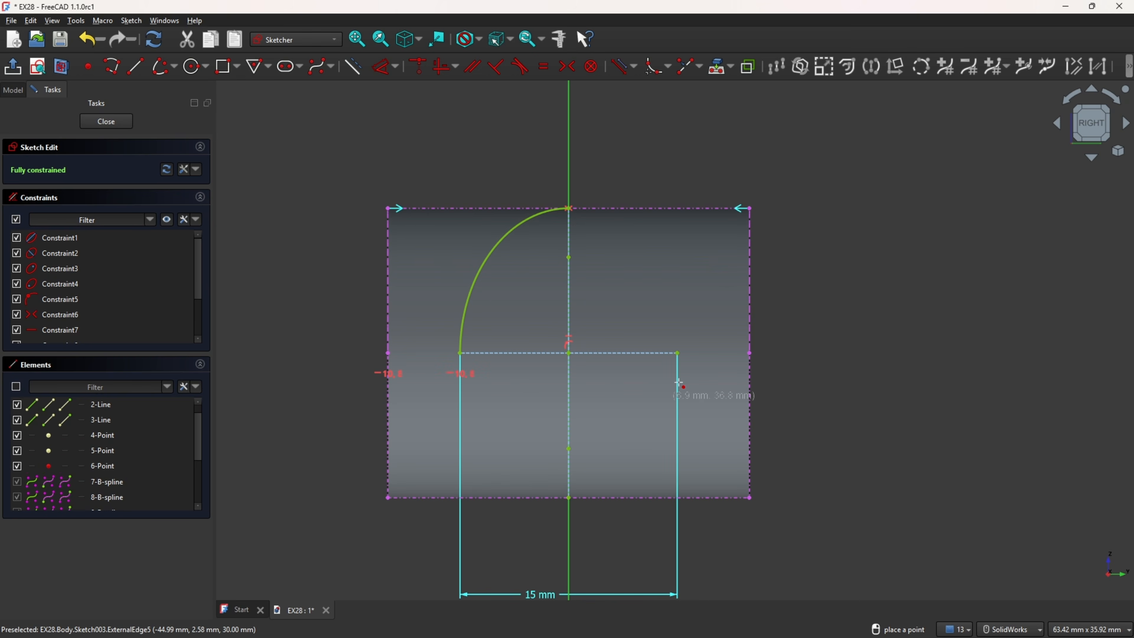
{"action": "left_click", "coordinate": [678, 354]}
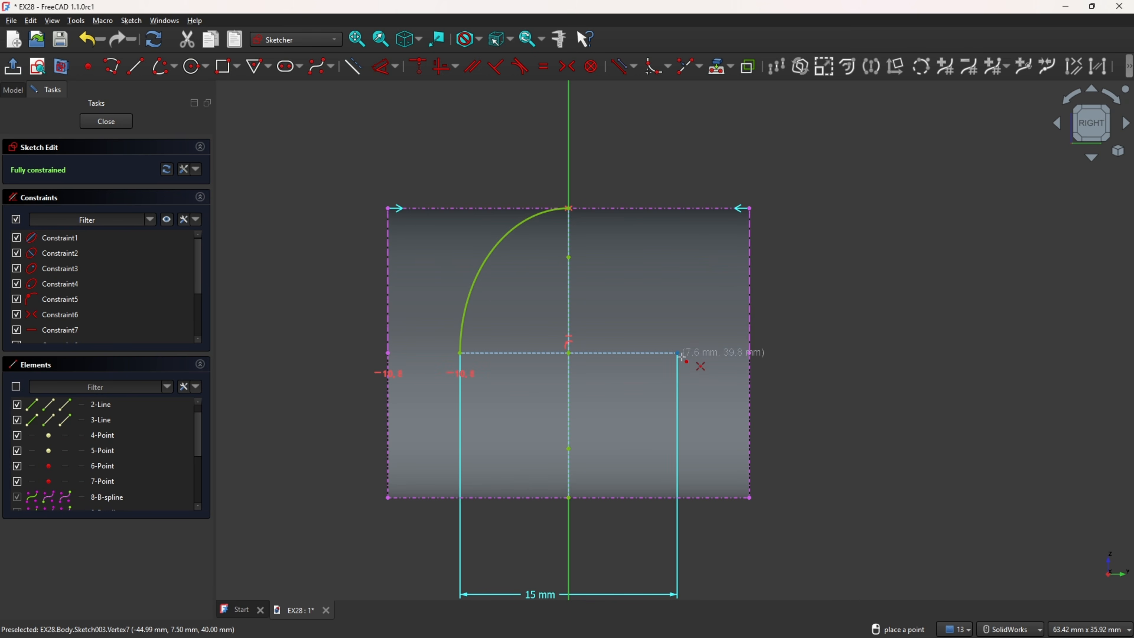
{"action": "left_click", "coordinate": [568, 208]}
{"action": "left_click", "coordinate": [16, 404]}
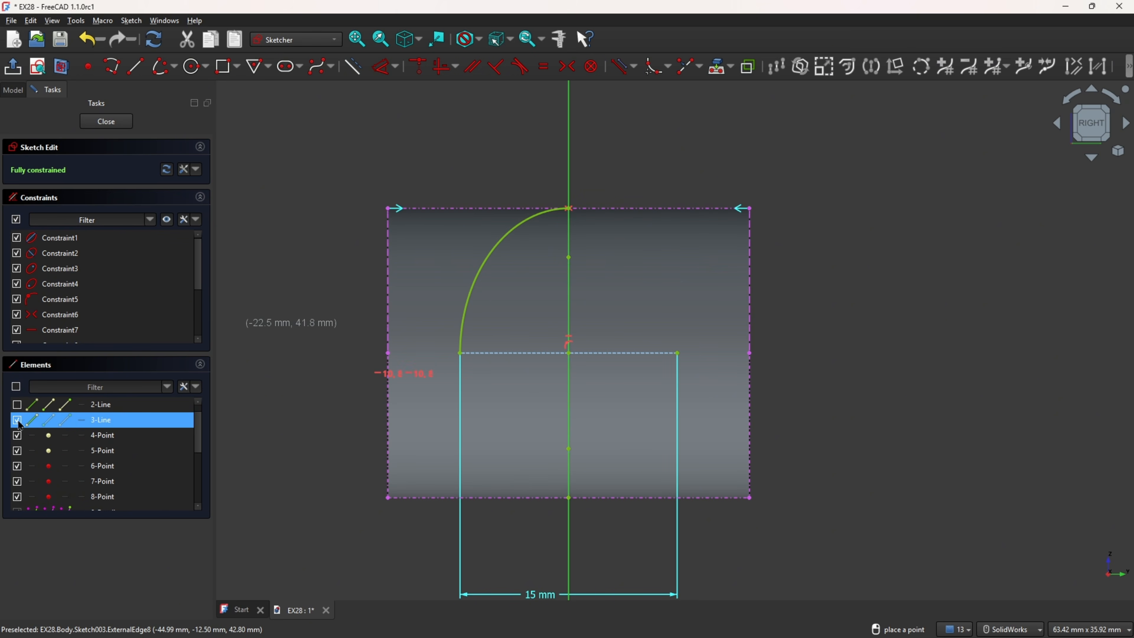
{"action": "left_click", "coordinate": [17, 420]}
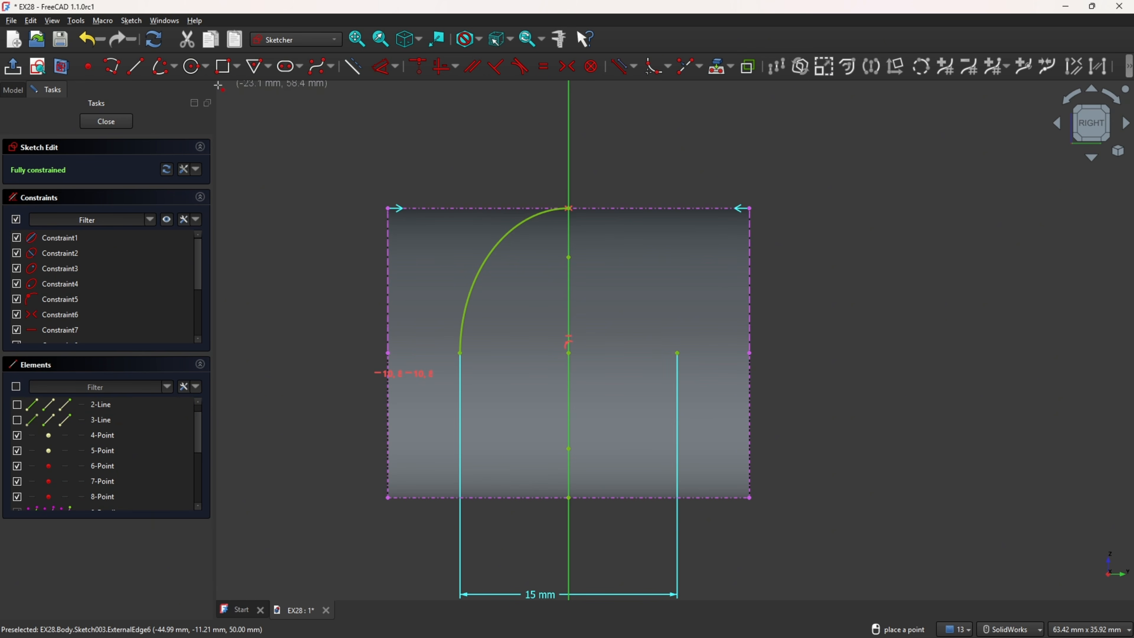
Step: Draw the lower-left quarter elliptical arc about the same centre, joining the first arc's left end to the lower axis point
{"action": "left_click", "coordinate": [163, 68]}
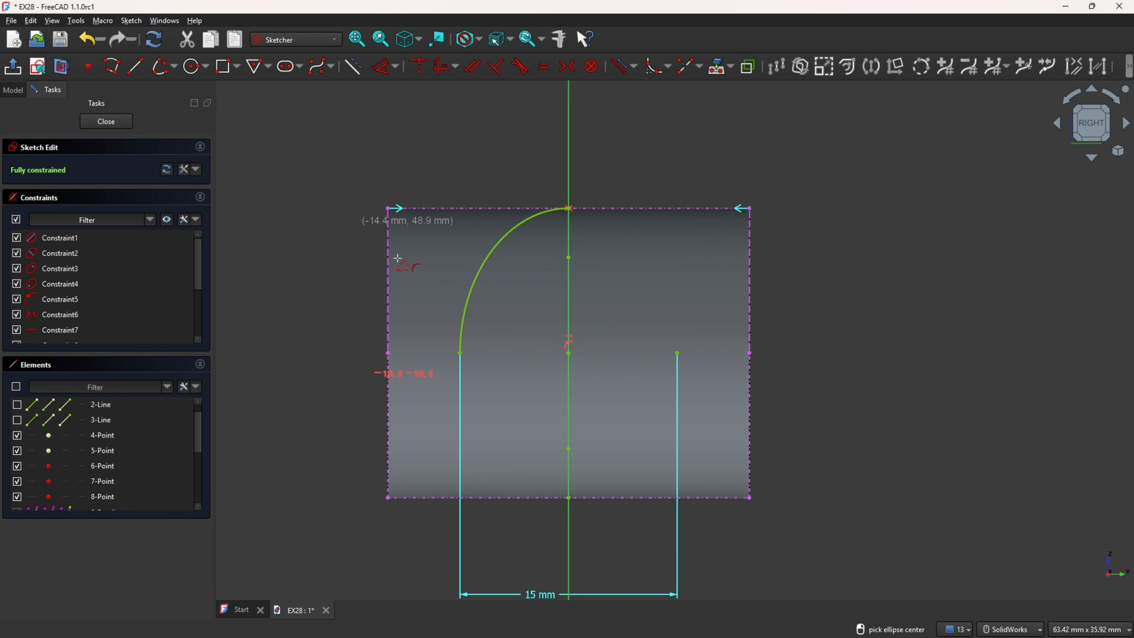
{"action": "left_click", "coordinate": [568, 353]}
{"action": "left_click", "coordinate": [459, 353]}
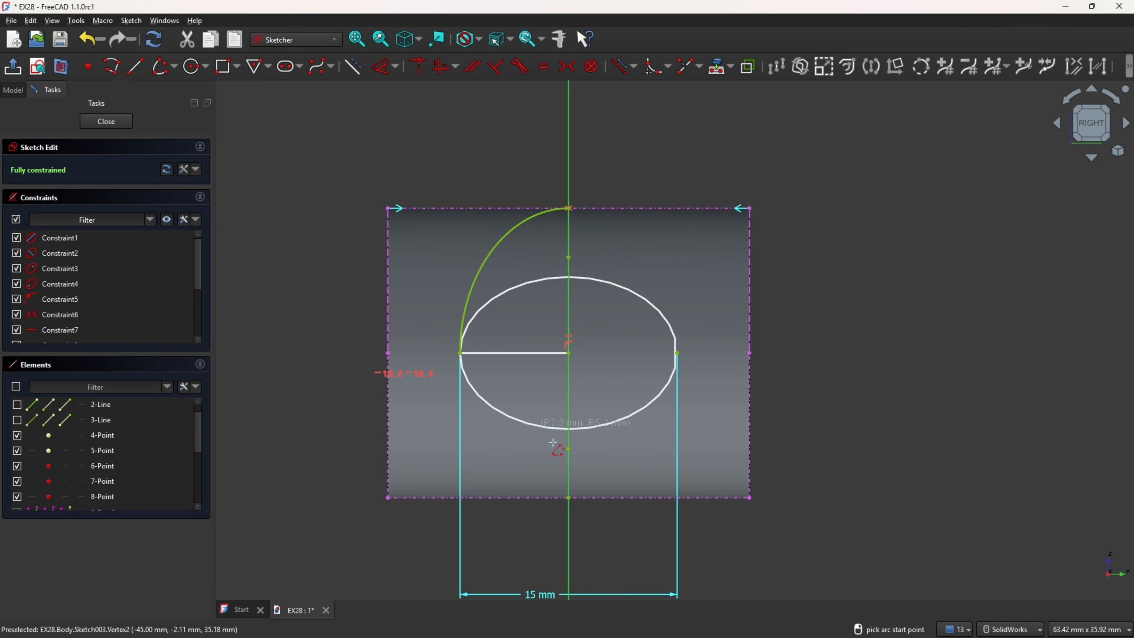
{"action": "left_click", "coordinate": [568, 208]}
{"action": "left_click", "coordinate": [571, 499]}
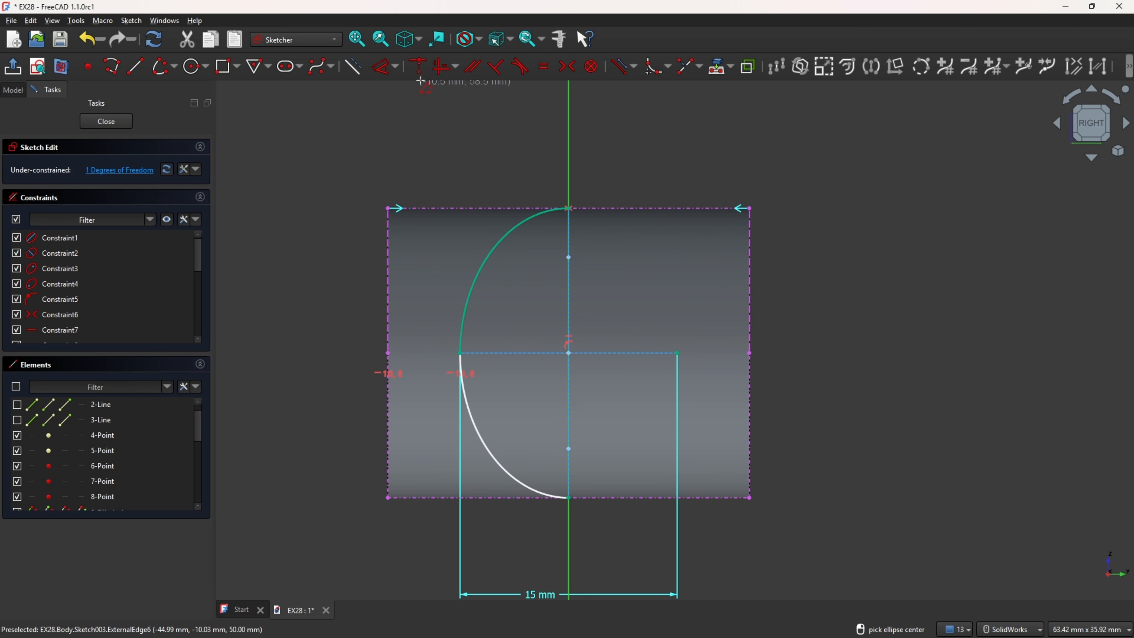
Step: Constrain the lower-left arc's cross axis to be horizontal and hide that arc's two axis lines
{"action": "left_click", "coordinate": [442, 68]}
{"action": "left_click", "coordinate": [520, 353]}
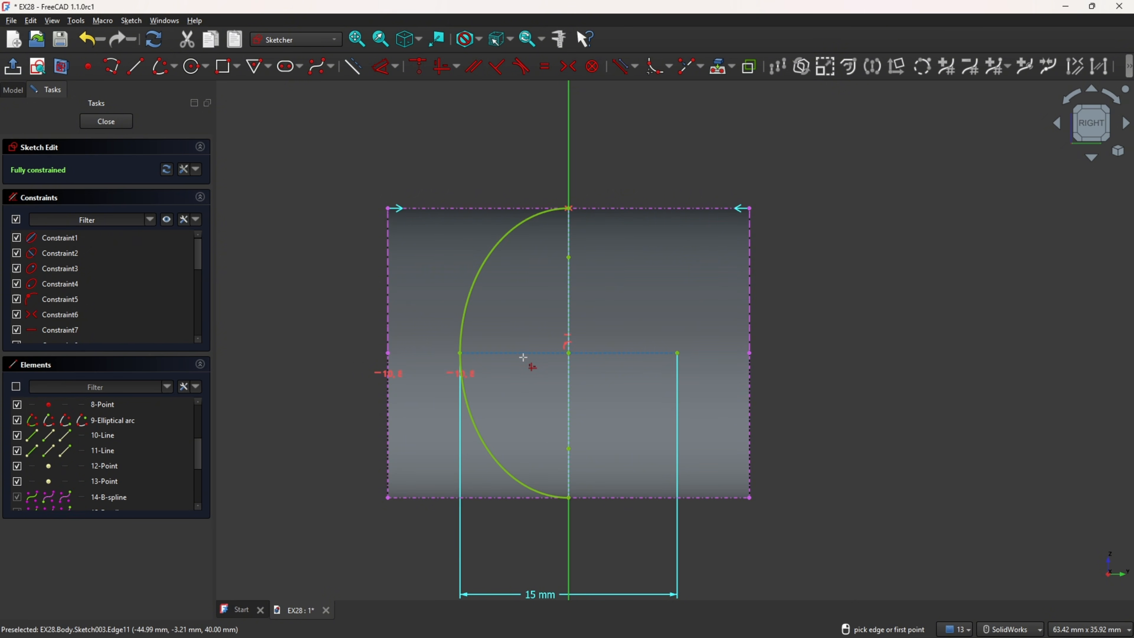
{"action": "left_click", "coordinate": [18, 437]}
{"action": "left_click", "coordinate": [17, 451]}
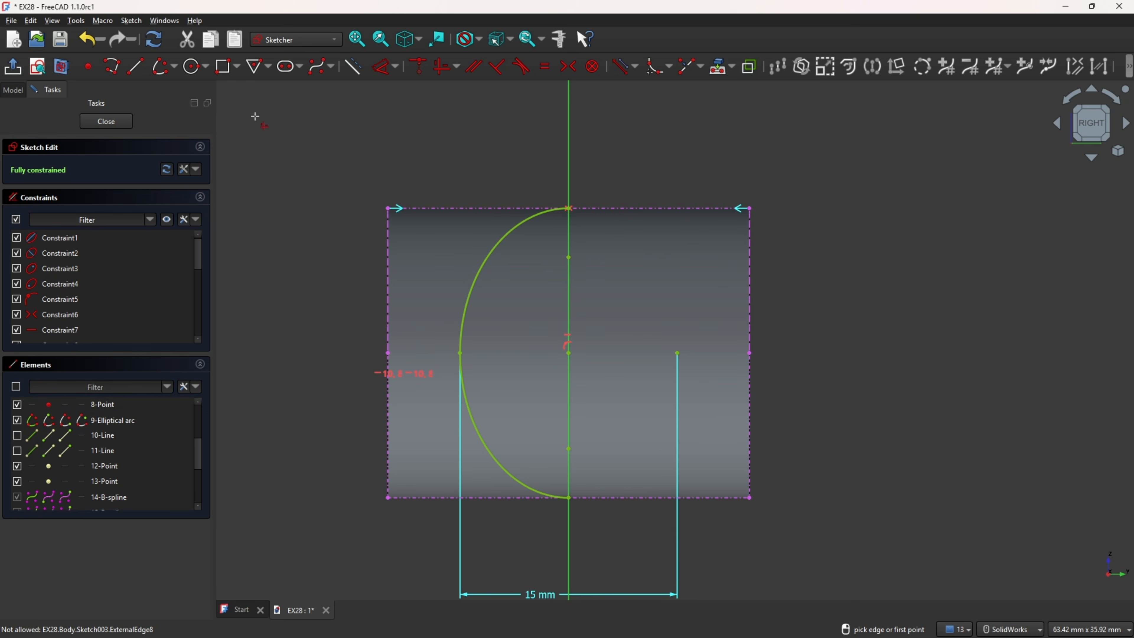
Step: Draw the lower-right quarter elliptical arc about the same centre, joining the lower axis point to the ellipse's right point
{"action": "left_click", "coordinate": [167, 74]}
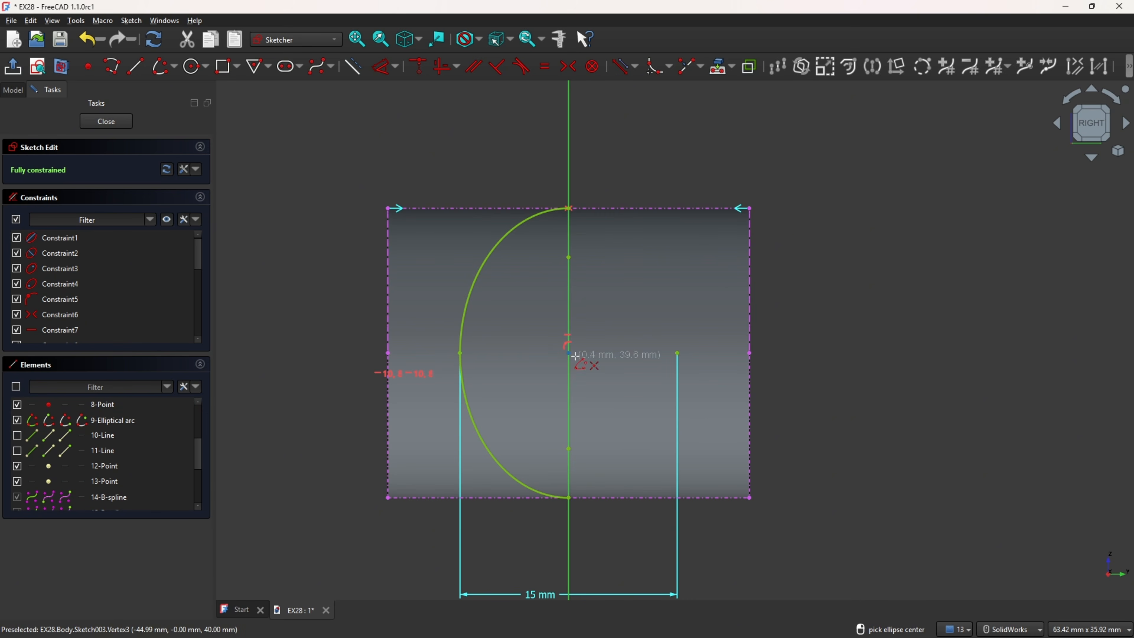
{"action": "left_click", "coordinate": [568, 353]}
{"action": "left_click", "coordinate": [677, 353]}
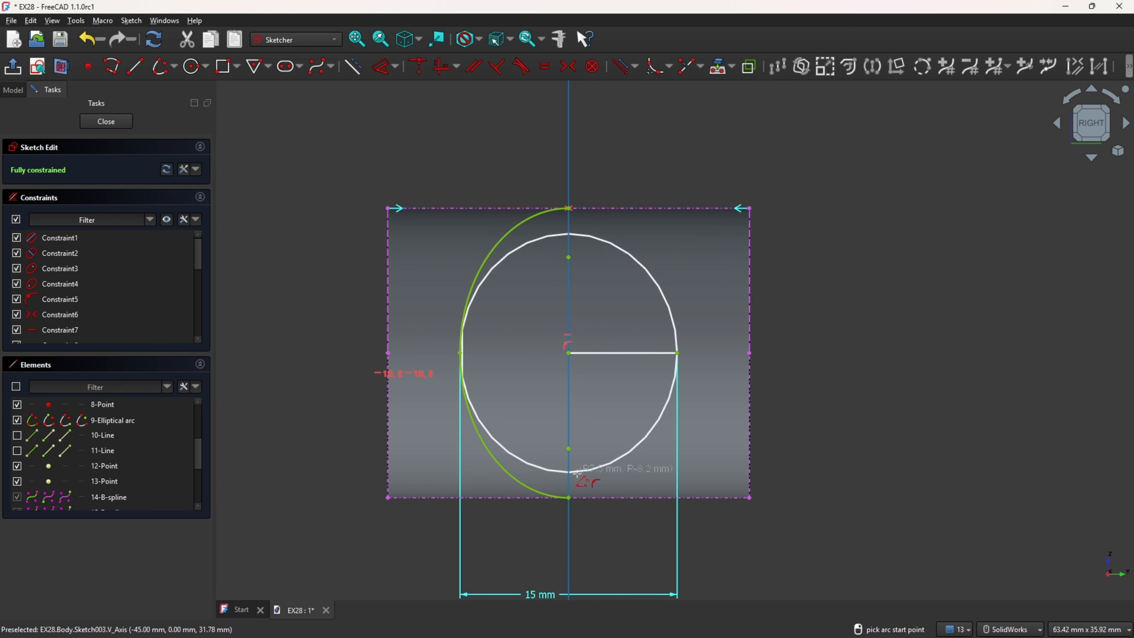
{"action": "left_click", "coordinate": [569, 497]}
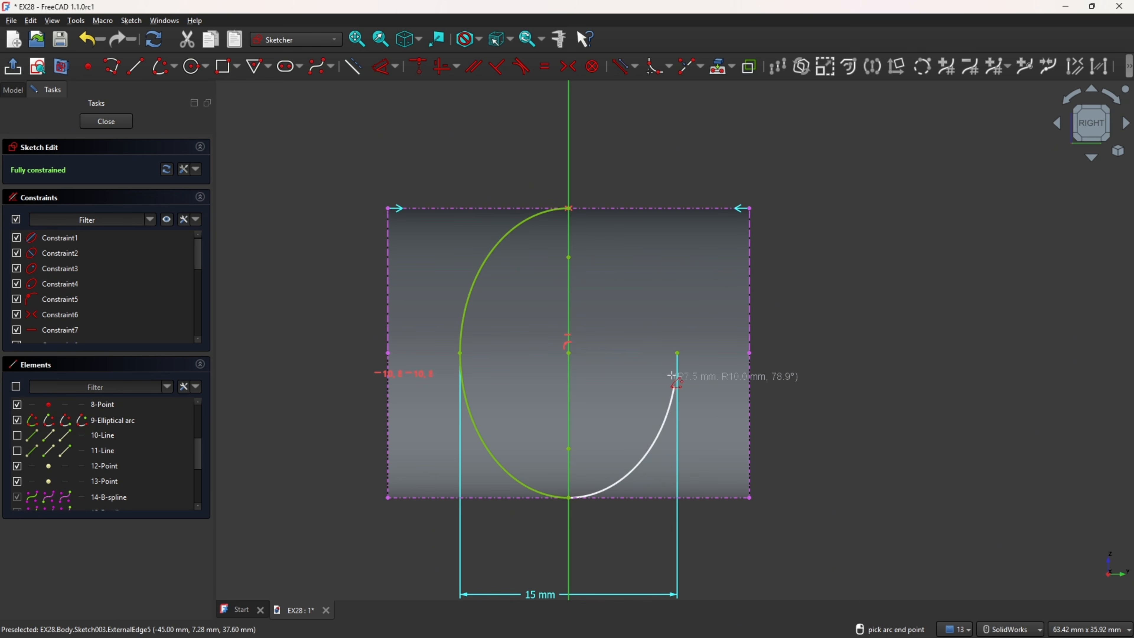
{"action": "left_click", "coordinate": [677, 353]}
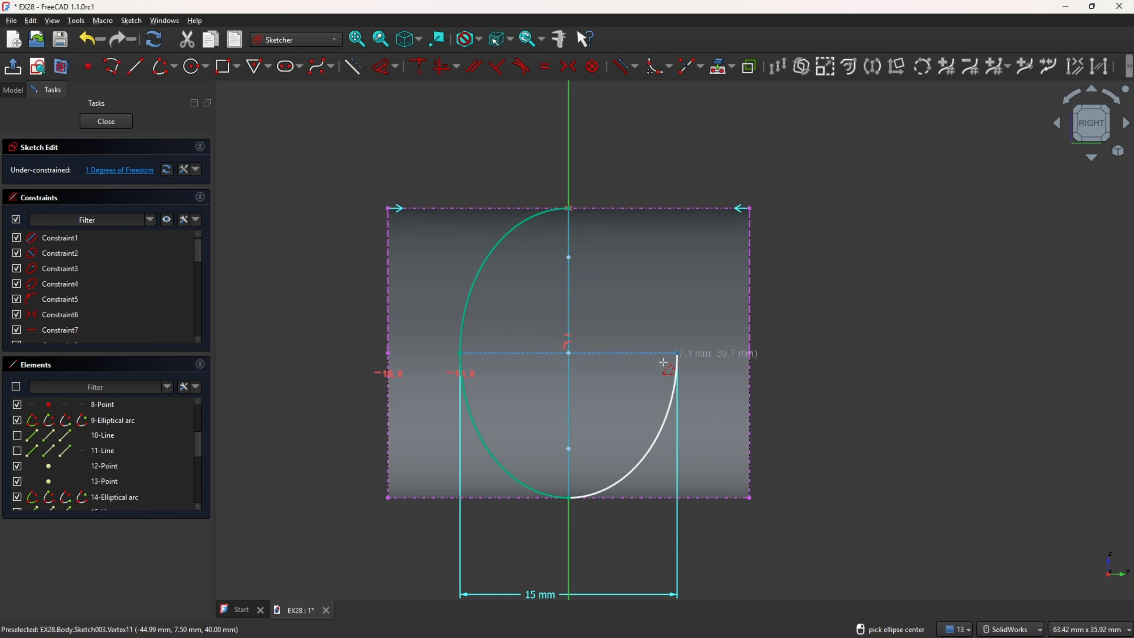
Step: Constrain the lower-right arc's cross axis to be horizontal and hide that arc's two axis lines
{"action": "left_click", "coordinate": [441, 68]}
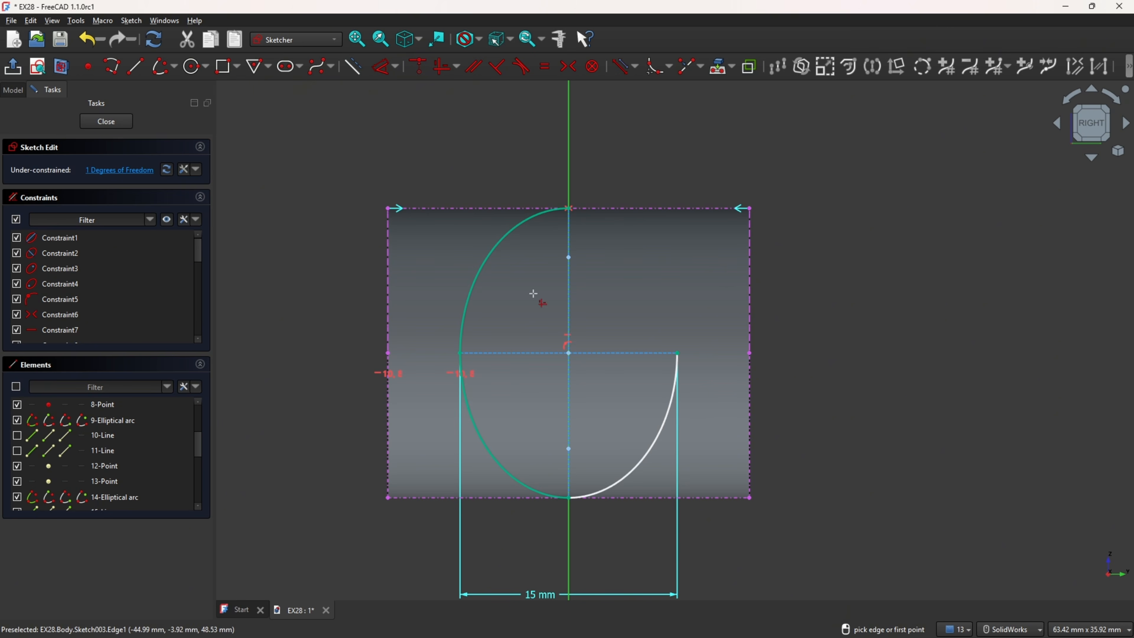
{"action": "left_click", "coordinate": [601, 353]}
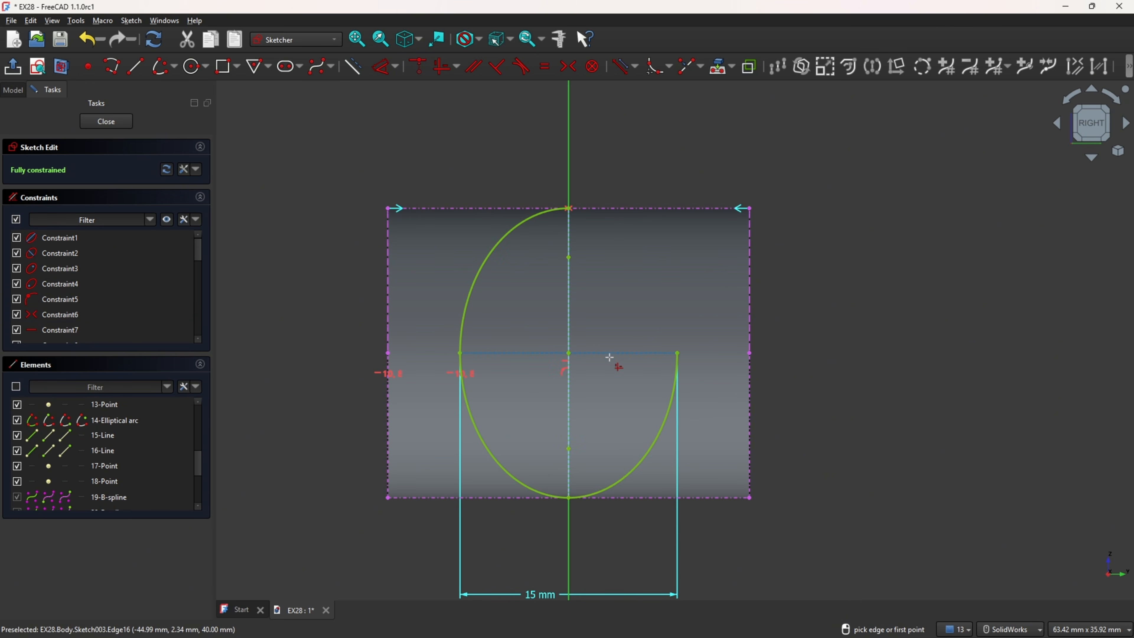
{"action": "left_click", "coordinate": [17, 435]}
{"action": "left_click", "coordinate": [16, 451]}
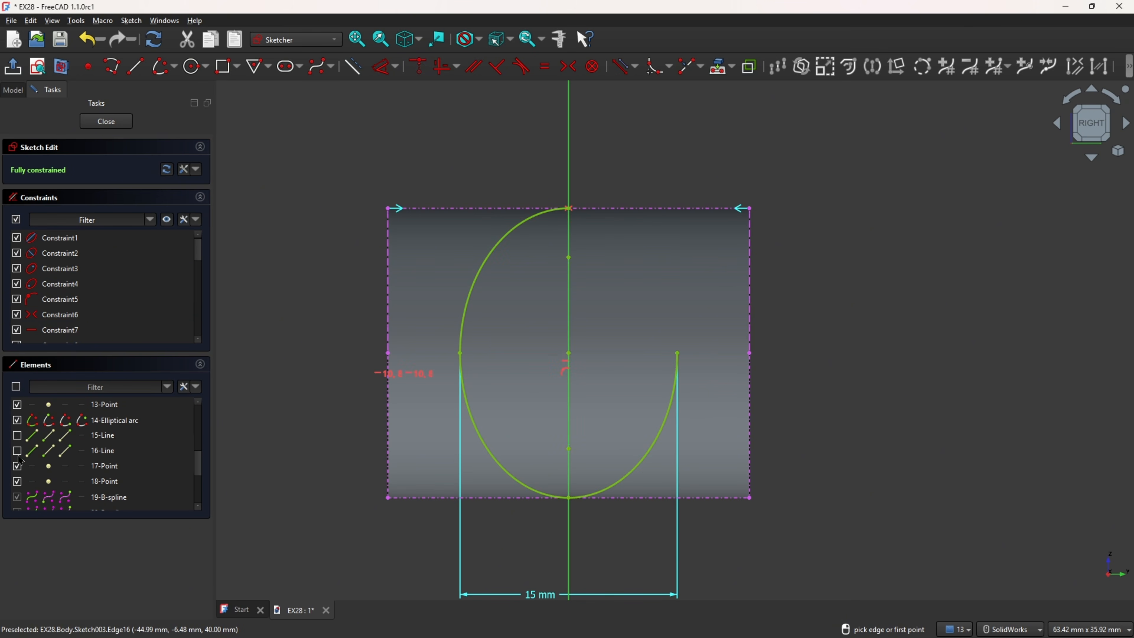
Step: Draw the upper-right quarter elliptical arc about the same centre, joining the upper axis point to the right point to close the ellipse
{"action": "left_click", "coordinate": [164, 66]}
{"action": "left_click", "coordinate": [578, 354]}
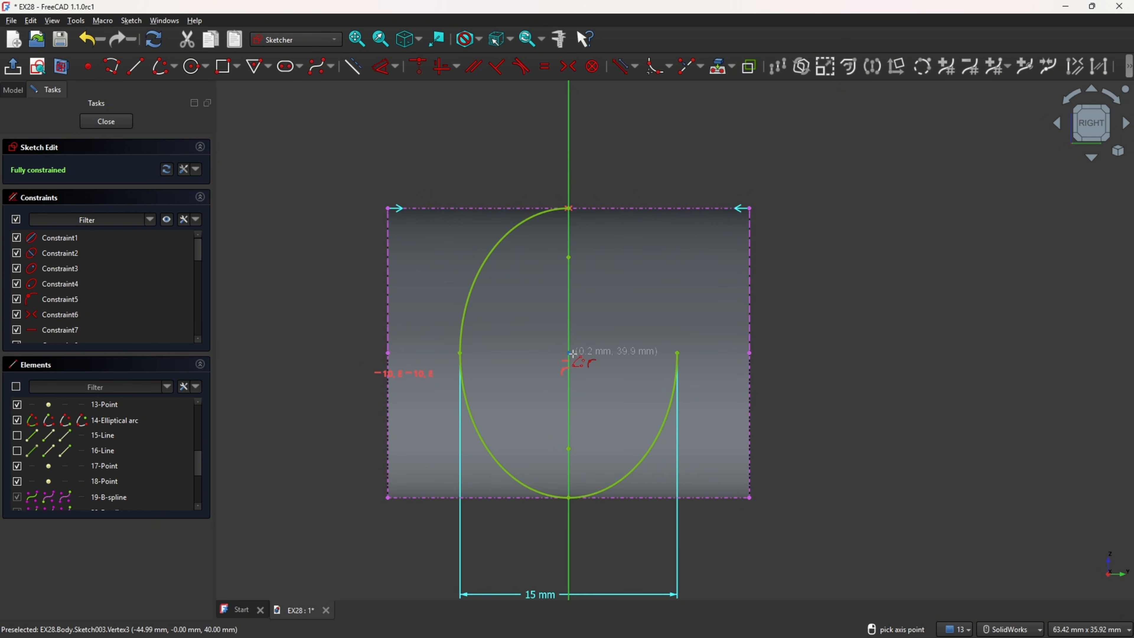
{"action": "left_click", "coordinate": [678, 353]}
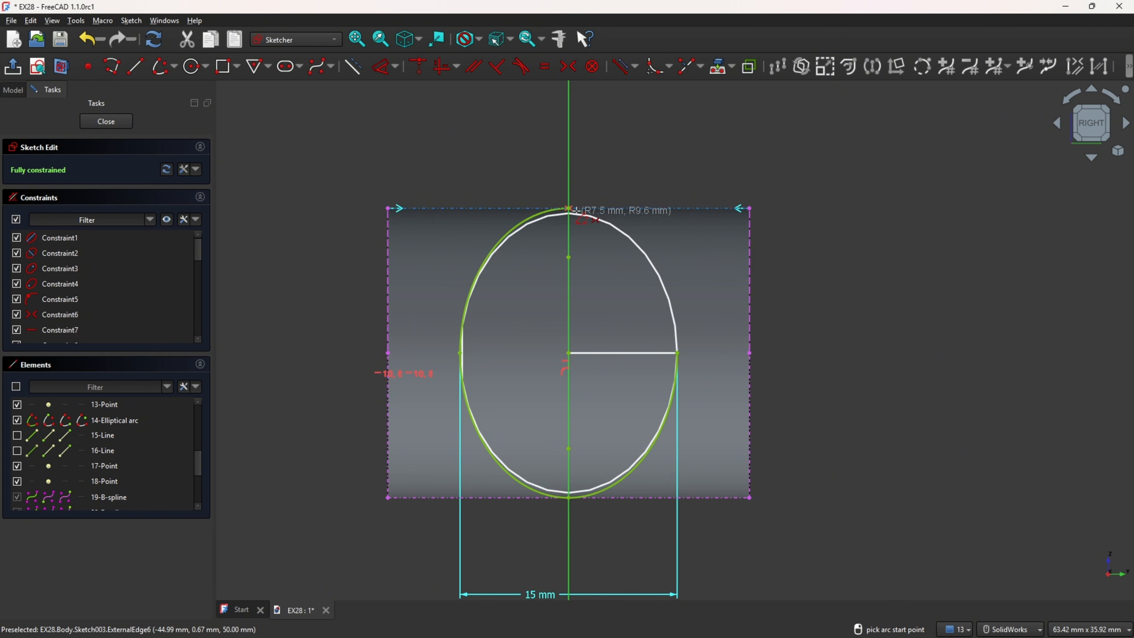
{"action": "left_click", "coordinate": [568, 208]}
{"action": "left_click", "coordinate": [686, 354]}
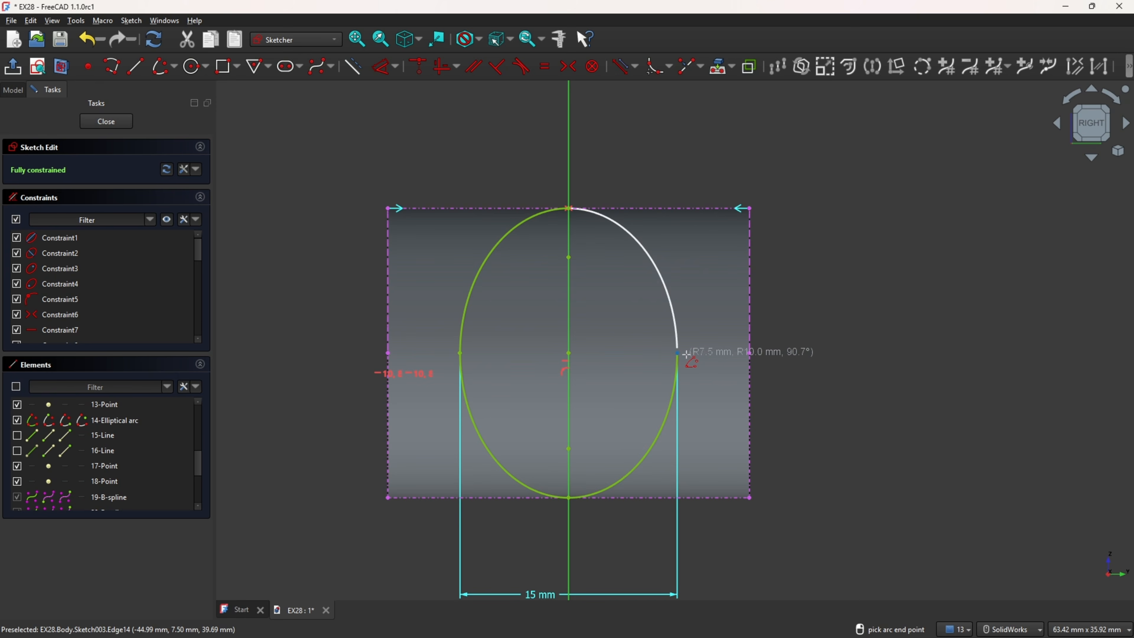
{"action": "left_click", "coordinate": [672, 354]}
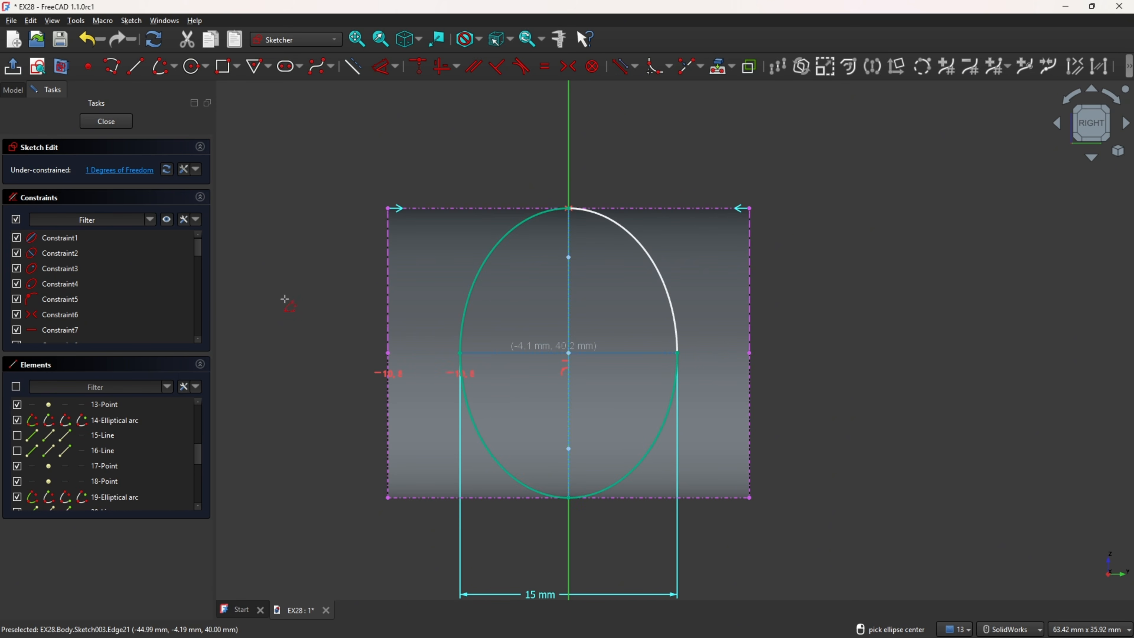
Step: Constrain the upper-right arc's cross axis to be horizontal and hide that arc's two axis lines
{"action": "left_click", "coordinate": [443, 67]}
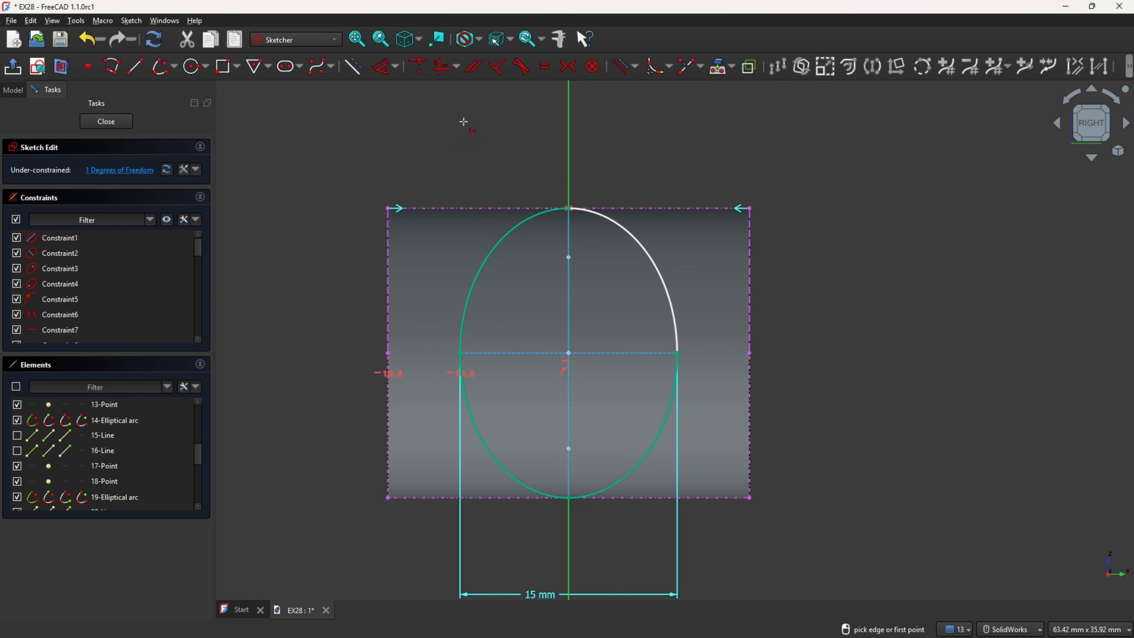
{"action": "left_click", "coordinate": [614, 360]}
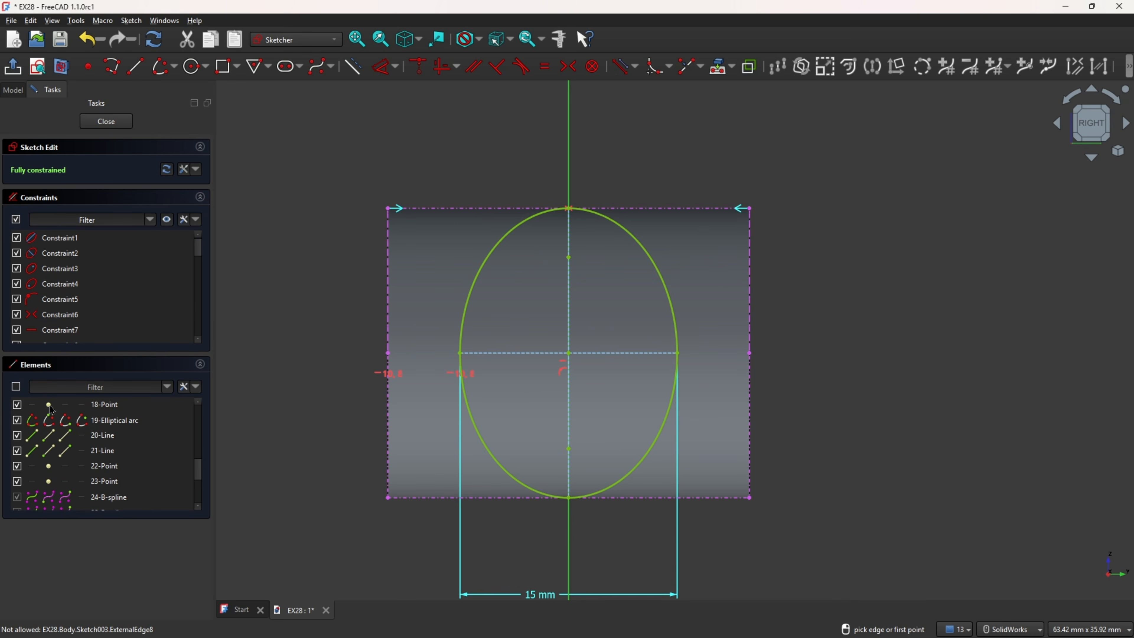
{"action": "left_click", "coordinate": [17, 436]}
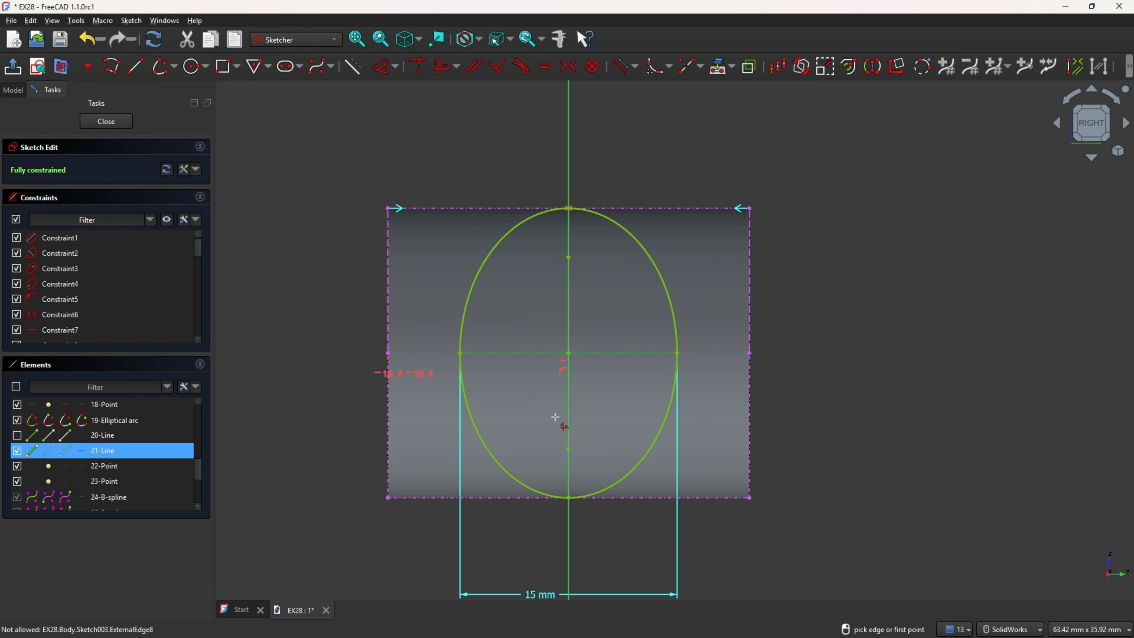
{"action": "left_click", "coordinate": [17, 450]}
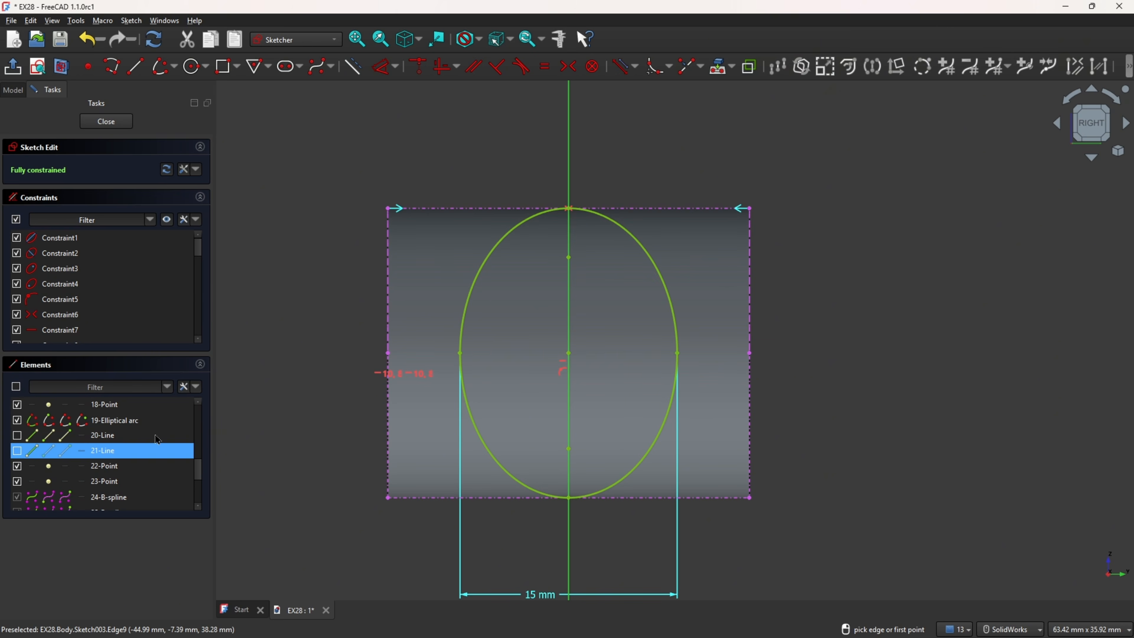
Step: Finish the elliptical boss profile sketch and hide the datum plane
{"action": "left_click", "coordinate": [14, 72]}
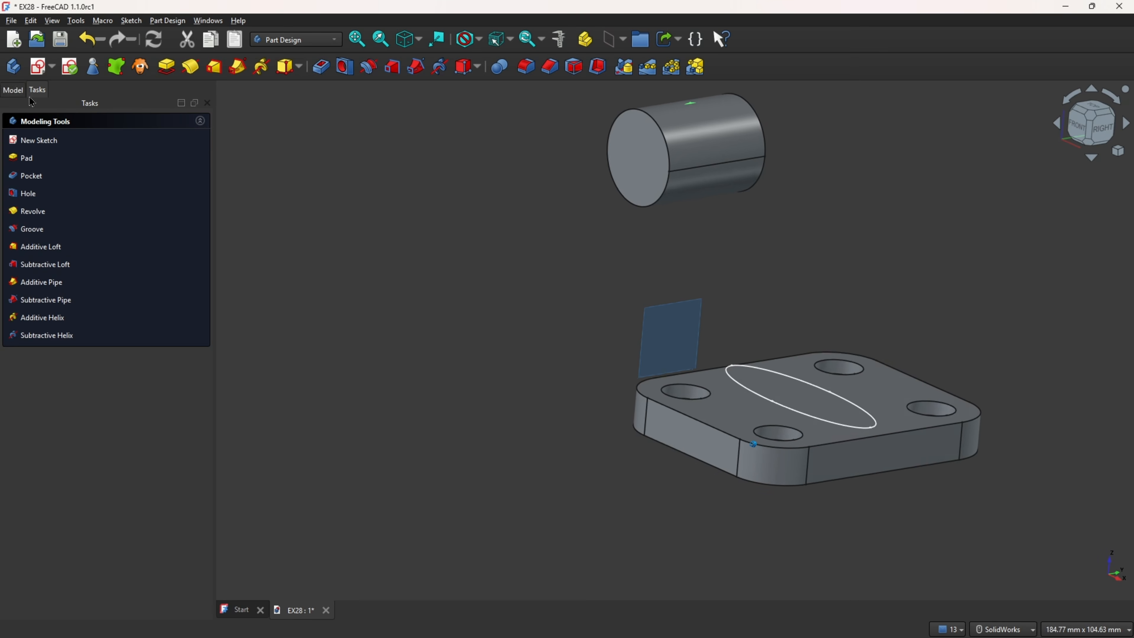
{"action": "left_click", "coordinate": [13, 91]}
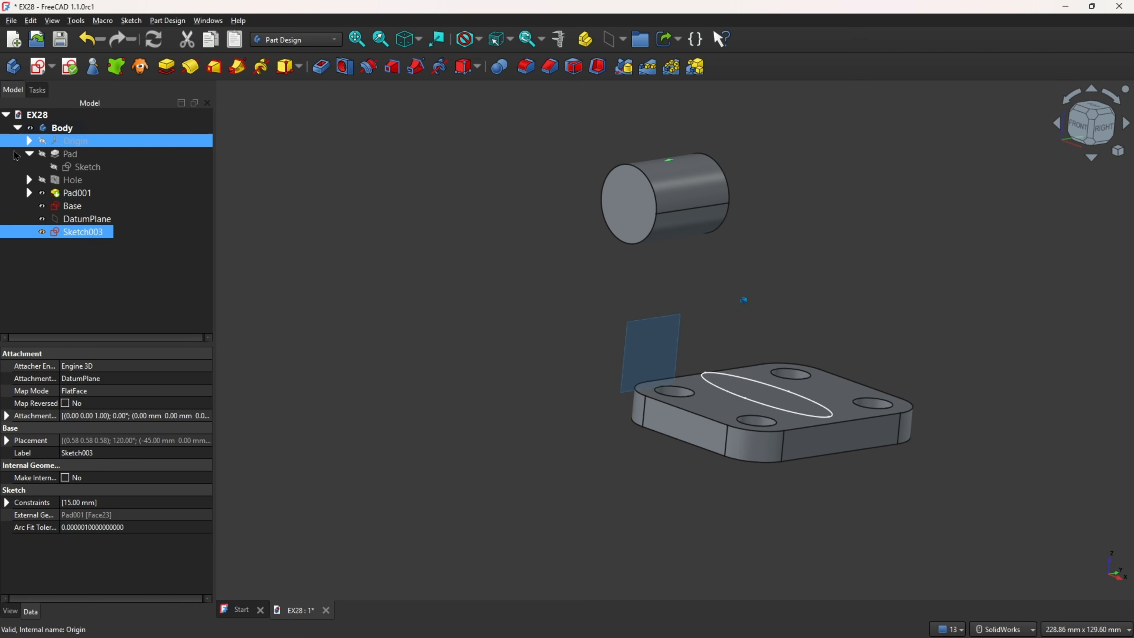
{"action": "left_click", "coordinate": [43, 219], "text": "ctrl"}
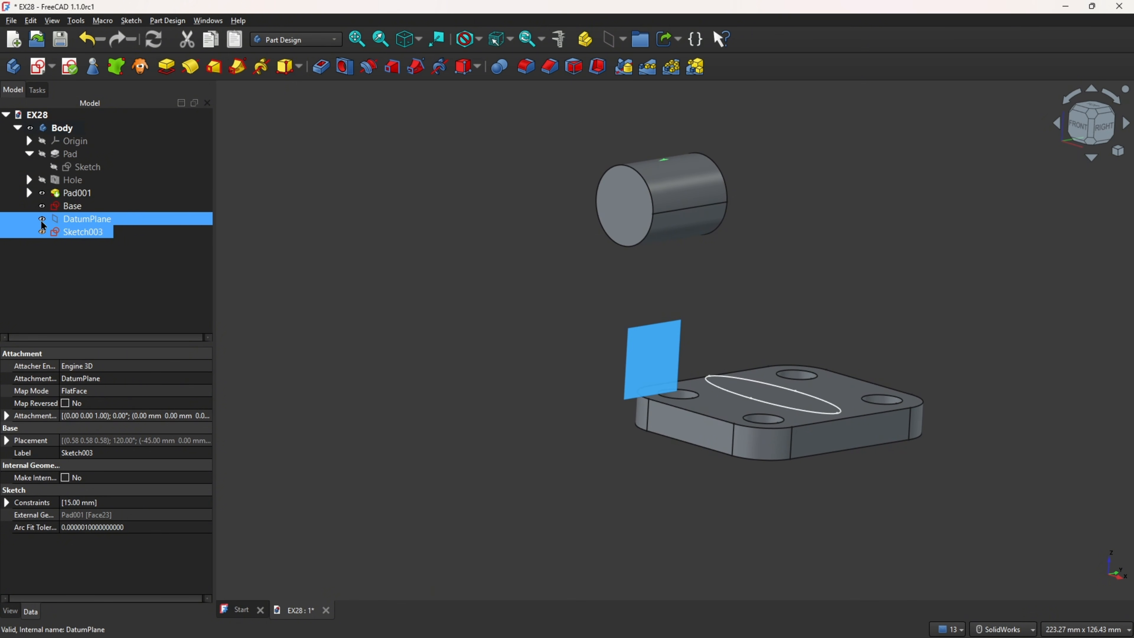
{"action": "left_click", "coordinate": [42, 219]}
Step: Rename the elliptical boss profile sketch as Top
{"action": "right_click", "coordinate": [71, 239]}
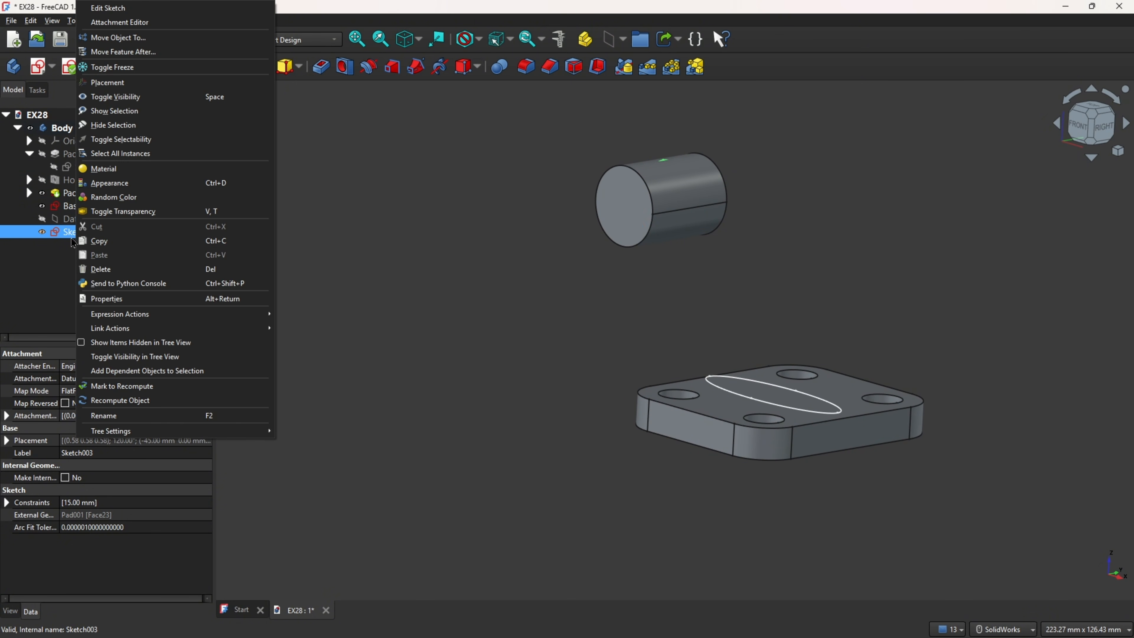
{"action": "left_click", "coordinate": [111, 416]}
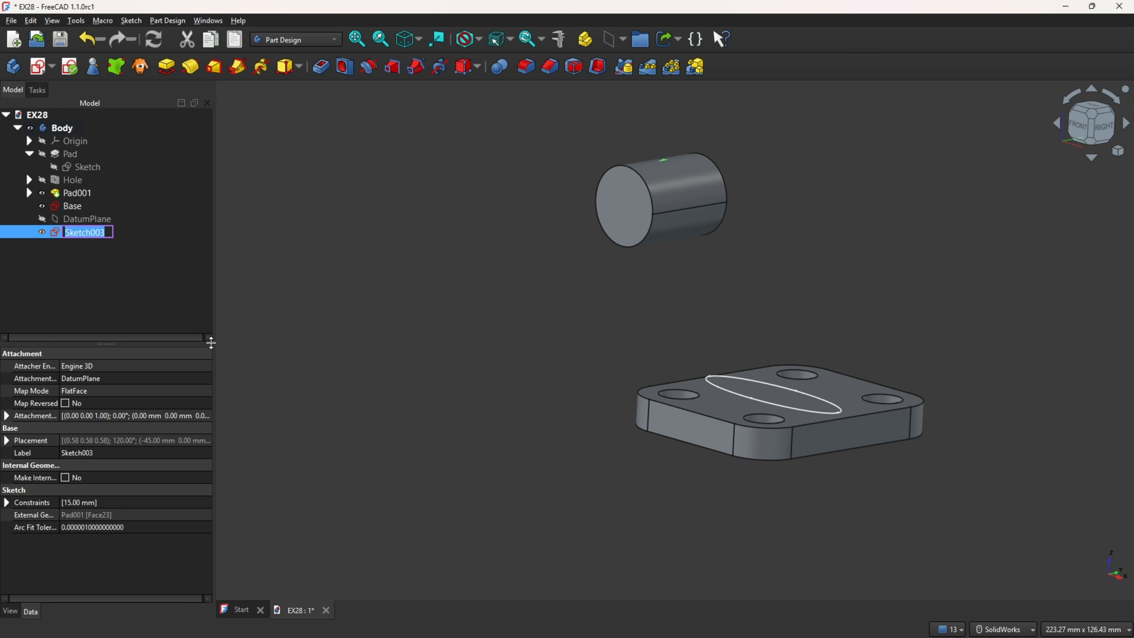
{"action": "type", "text": "Top"}
{"action": "key", "text": "Return"}
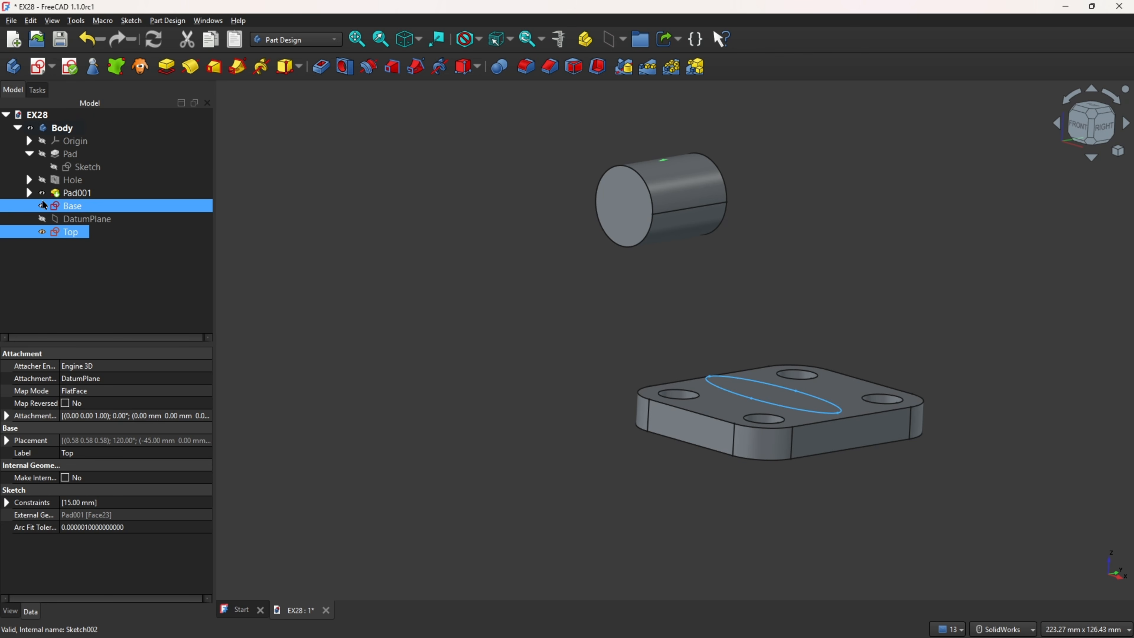
Step: Hide the solid Pad001 so only the two ellipse sketches show, and start a new sketch on the XZ plane
{"action": "left_click", "coordinate": [42, 192]}
{"action": "left_click", "coordinate": [378, 250]}
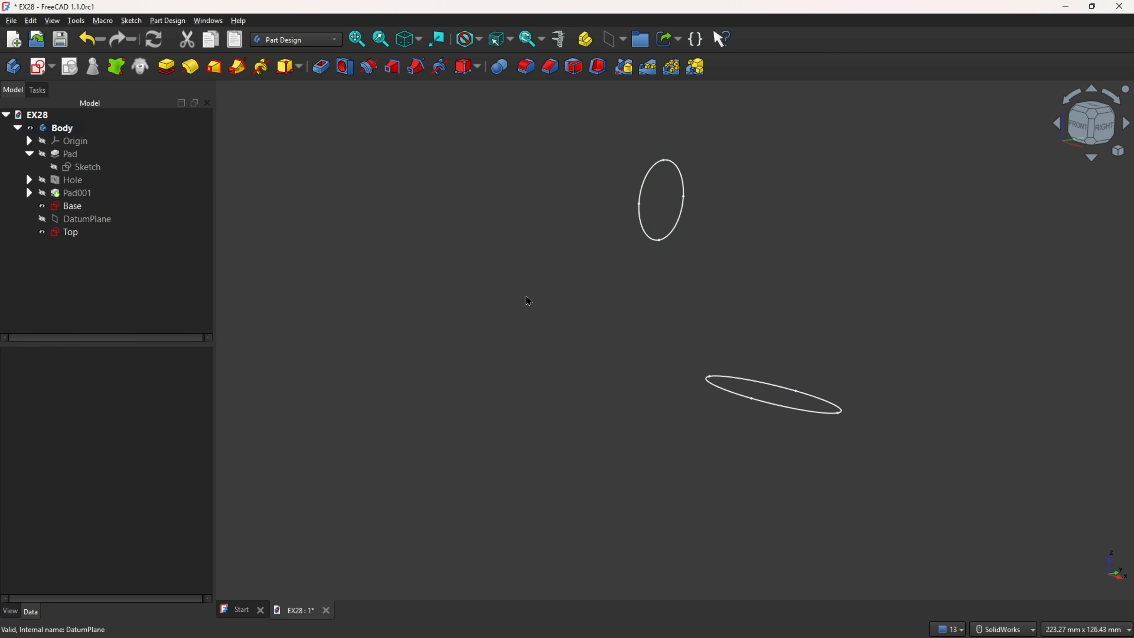
{"action": "middle_click_drag", "start_coordinate": [525, 295], "coordinate": [623, 303]}
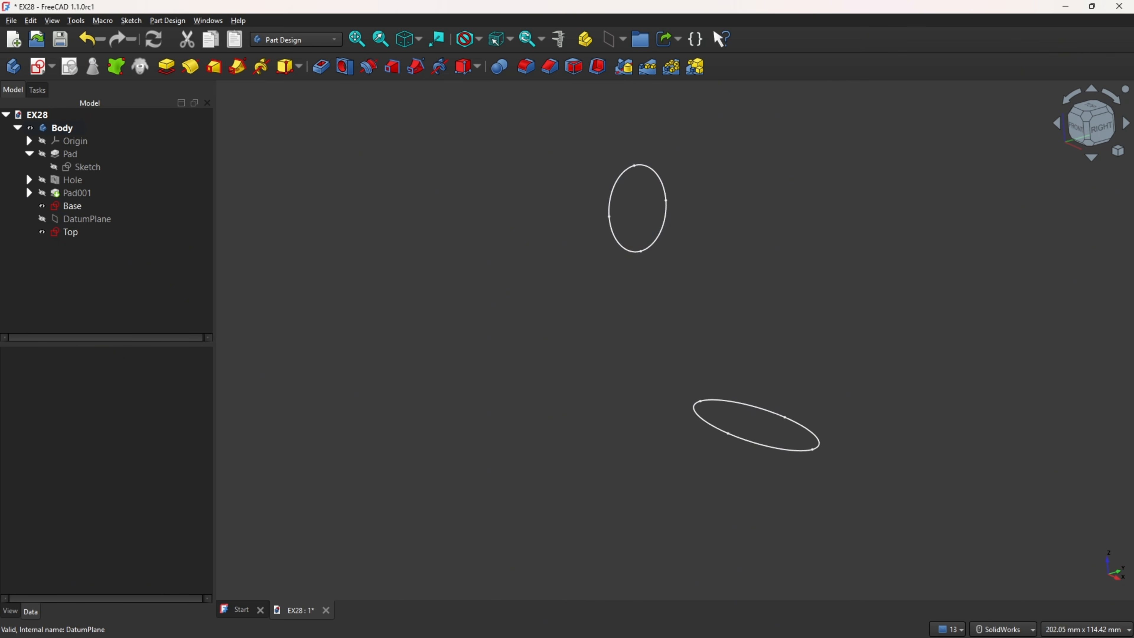
{"action": "key", "text": "alt+Tab"}
{"action": "left_click", "coordinate": [43, 67]}
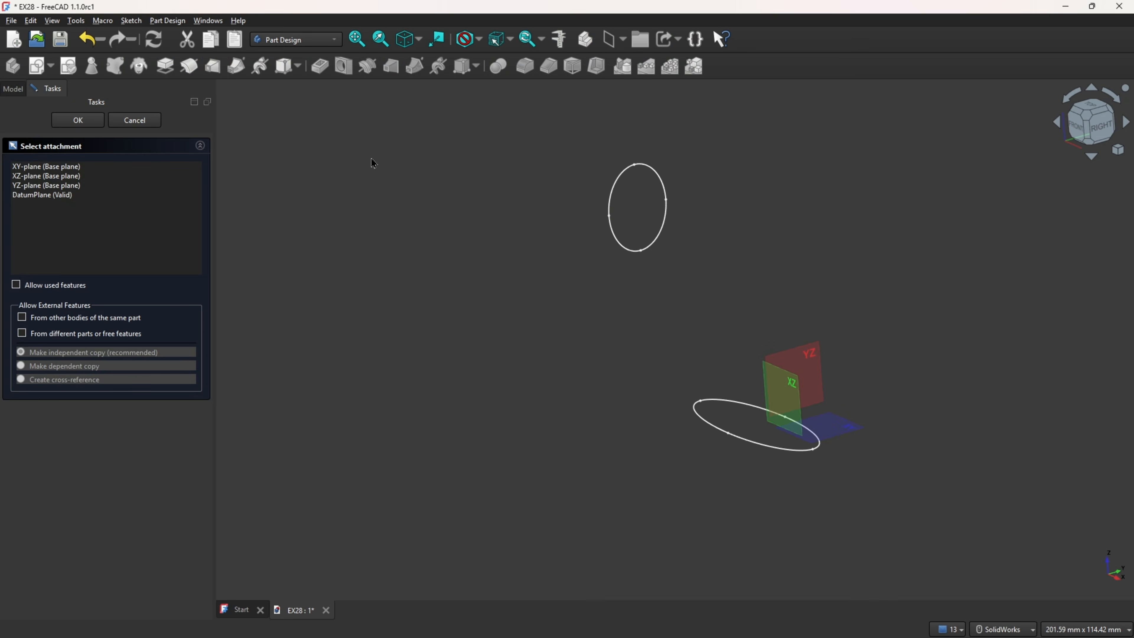
{"action": "left_click", "coordinate": [804, 377]}
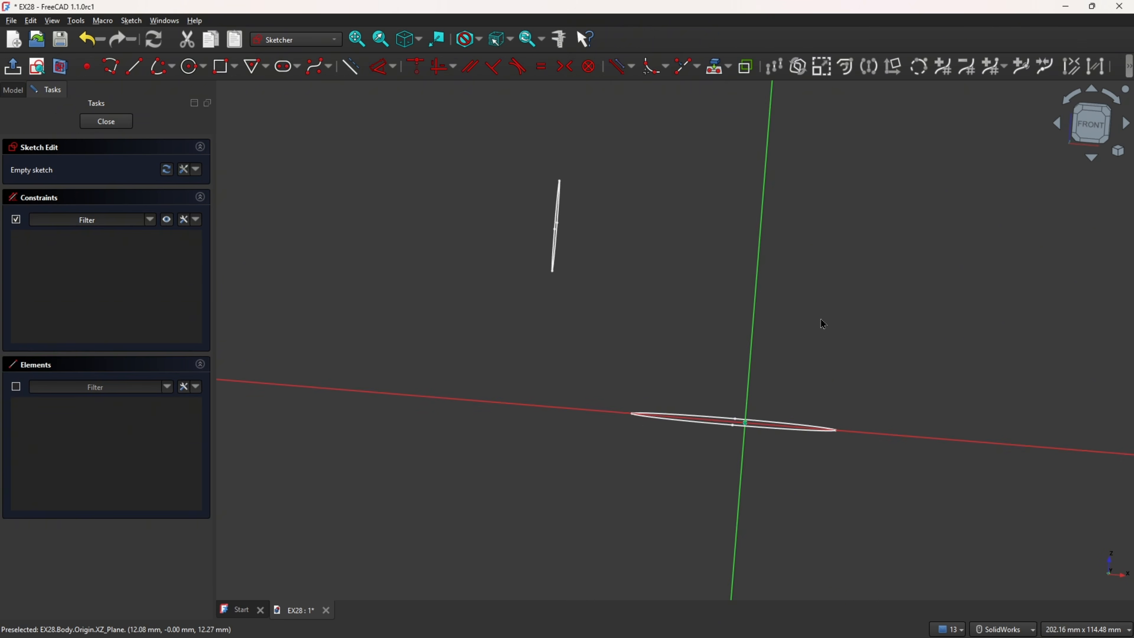
Step: Add the points where the Top and Base ellipses cross the sketch plane as external intersection geometry
{"action": "left_click", "coordinate": [728, 68]}
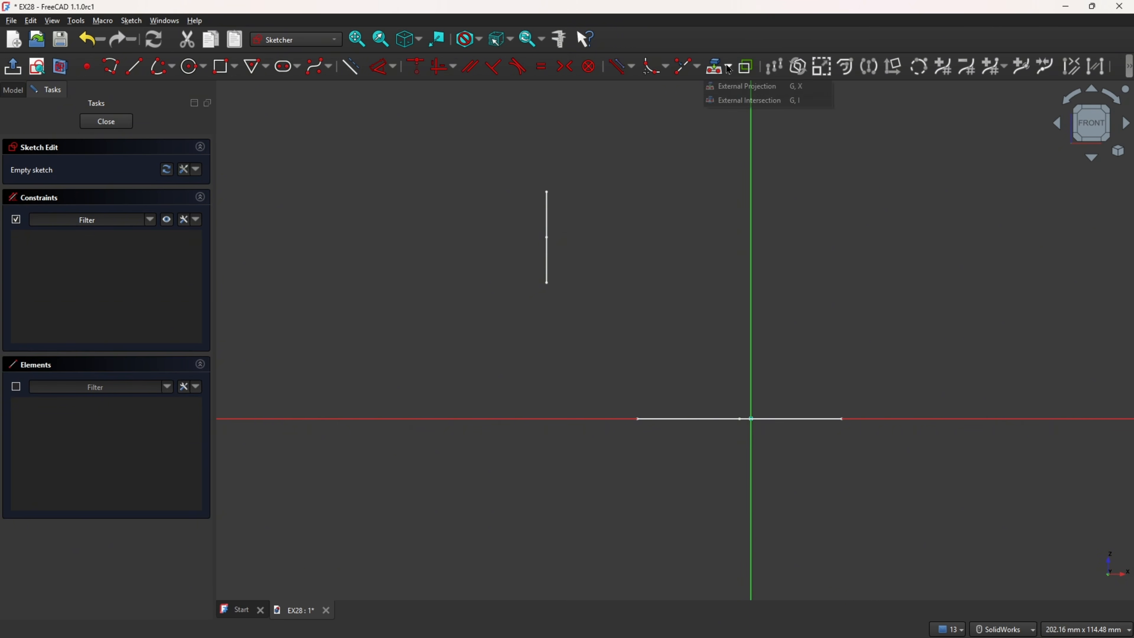
{"action": "left_click", "coordinate": [732, 99]}
{"action": "middle_click_drag", "start_coordinate": [662, 198], "coordinate": [579, 258]}
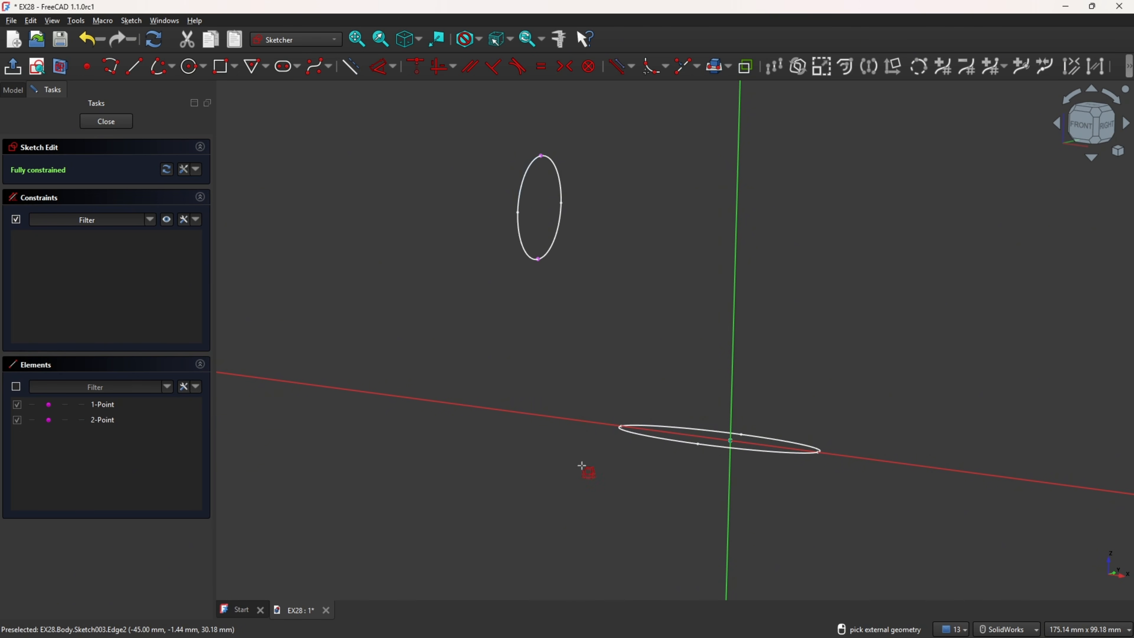
{"action": "middle_click_drag", "start_coordinate": [587, 468], "coordinate": [646, 456]}
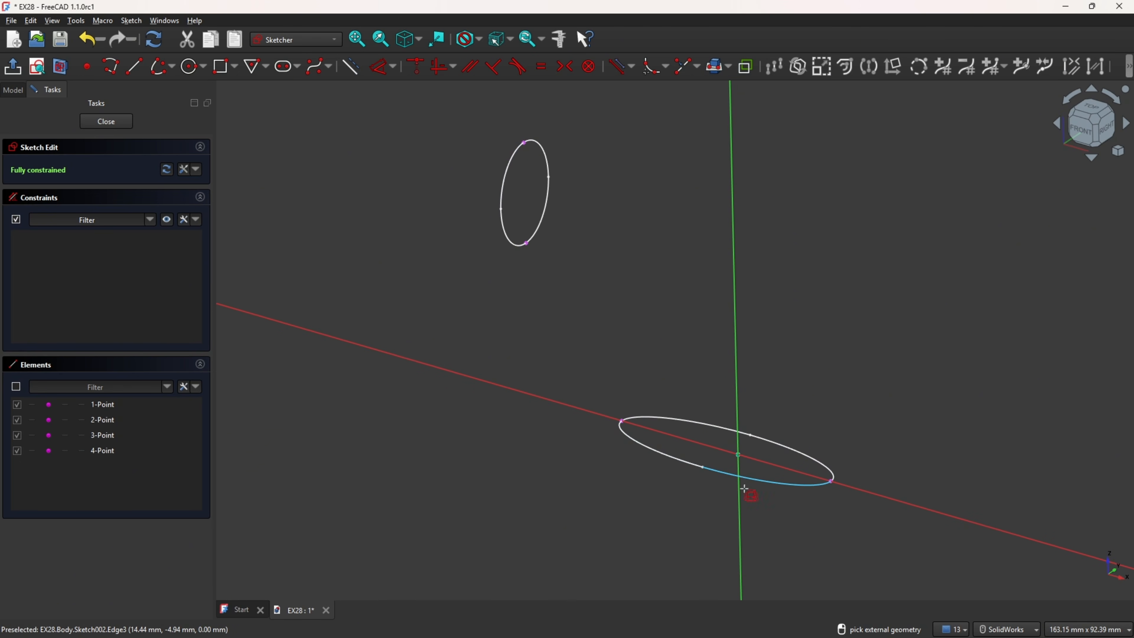
Step: Hide the Base and Top sketches, leaving only the four intersection points in the new sketch
{"action": "left_click", "coordinate": [13, 90]}
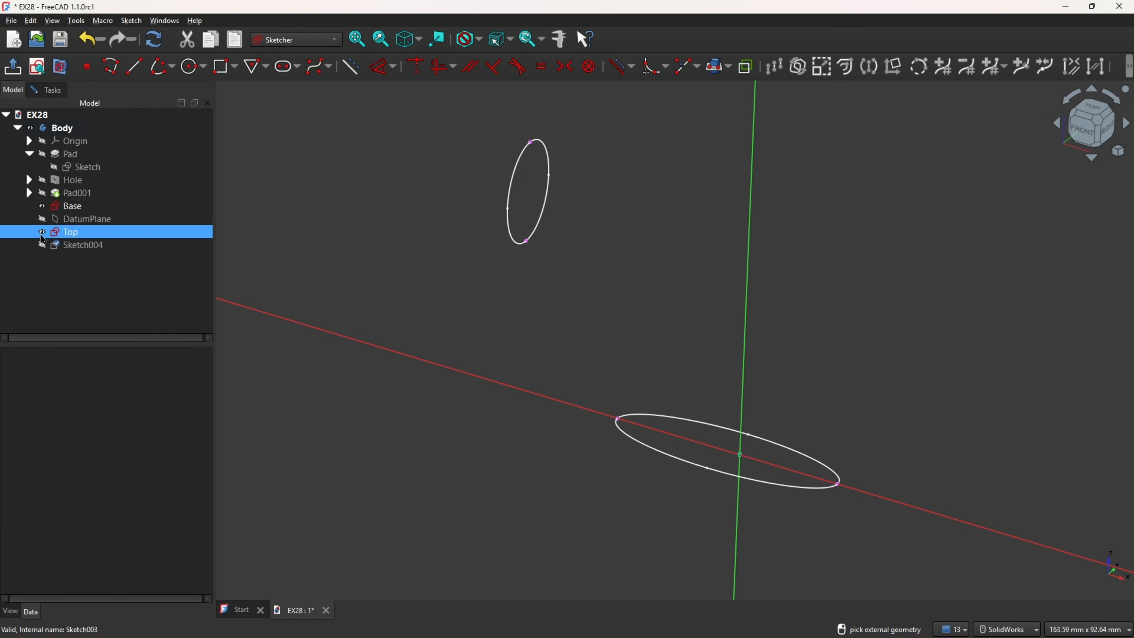
{"action": "left_click", "coordinate": [42, 207]}
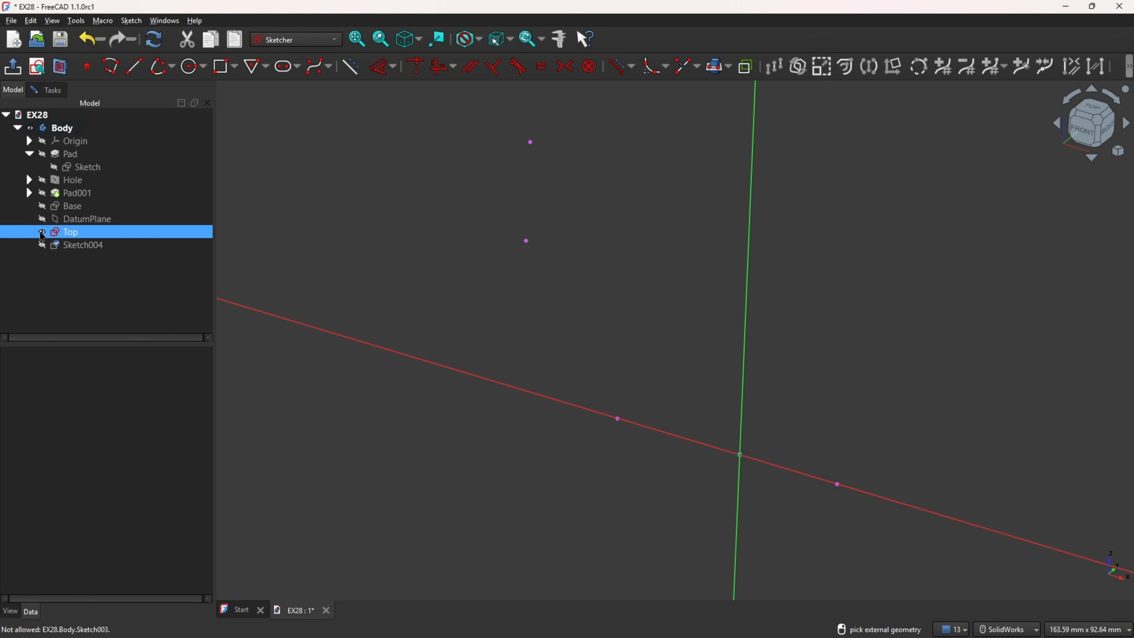
{"action": "left_click", "coordinate": [42, 236]}
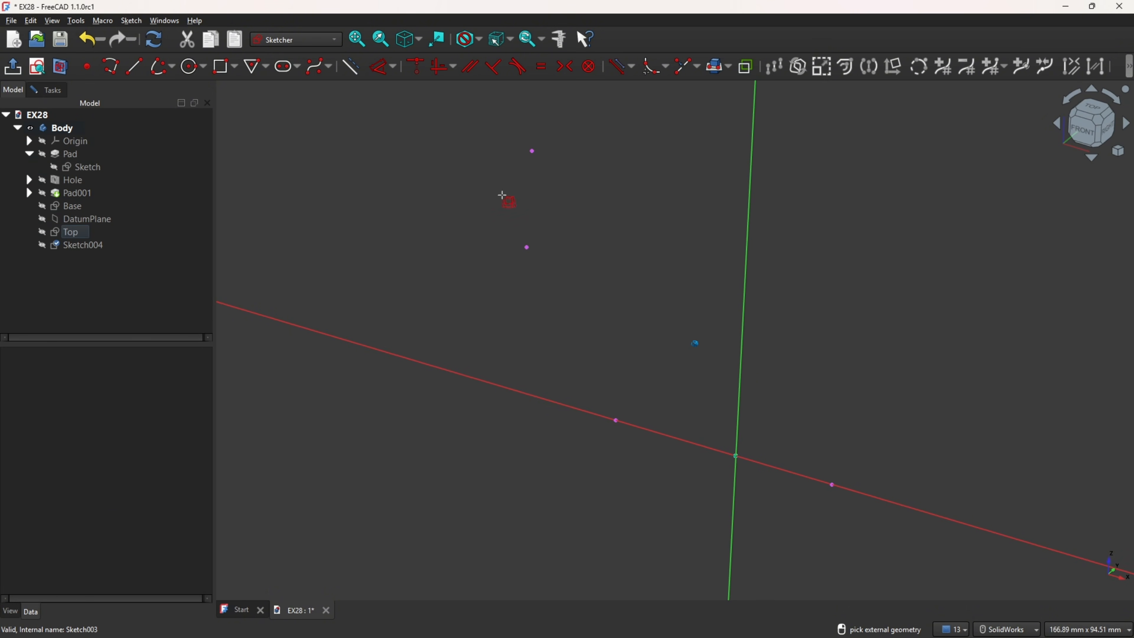
Step: Draw a three-point arc bulging outward from the Top ellipse's lower point to the Base ellipse's left point
{"action": "left_click", "coordinate": [172, 74]}
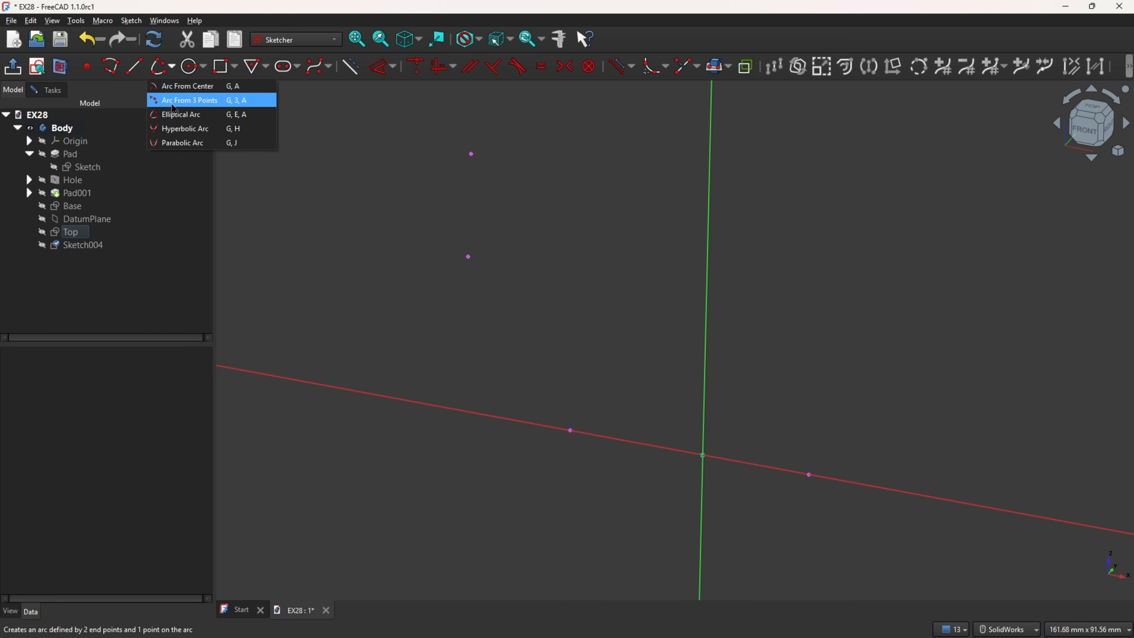
{"action": "left_click", "coordinate": [190, 102]}
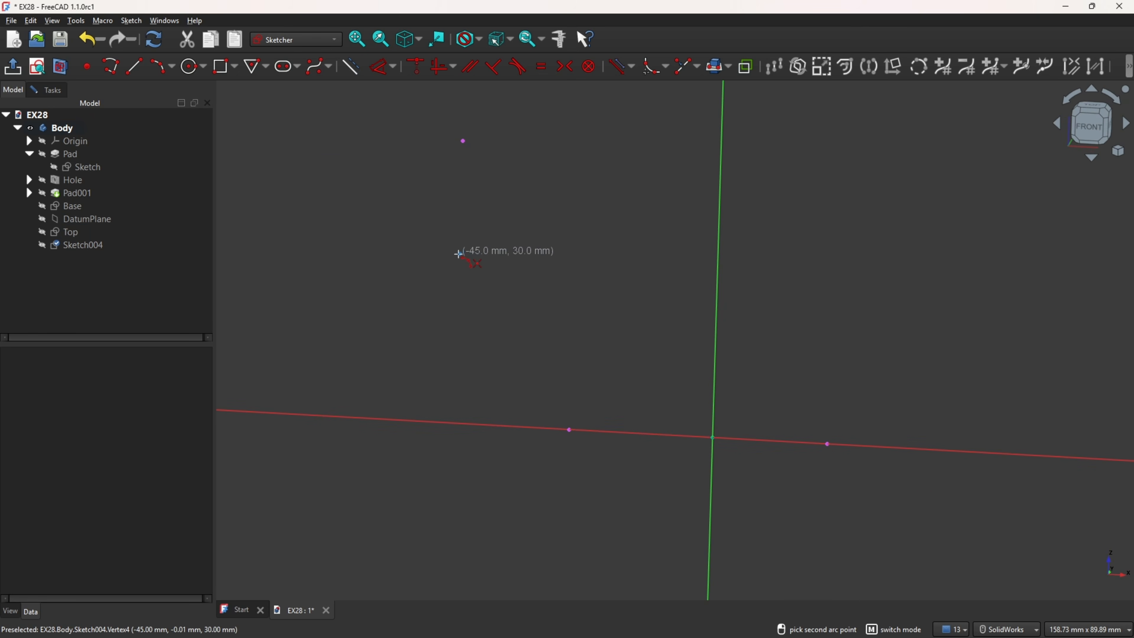
{"action": "left_click", "coordinate": [569, 429]}
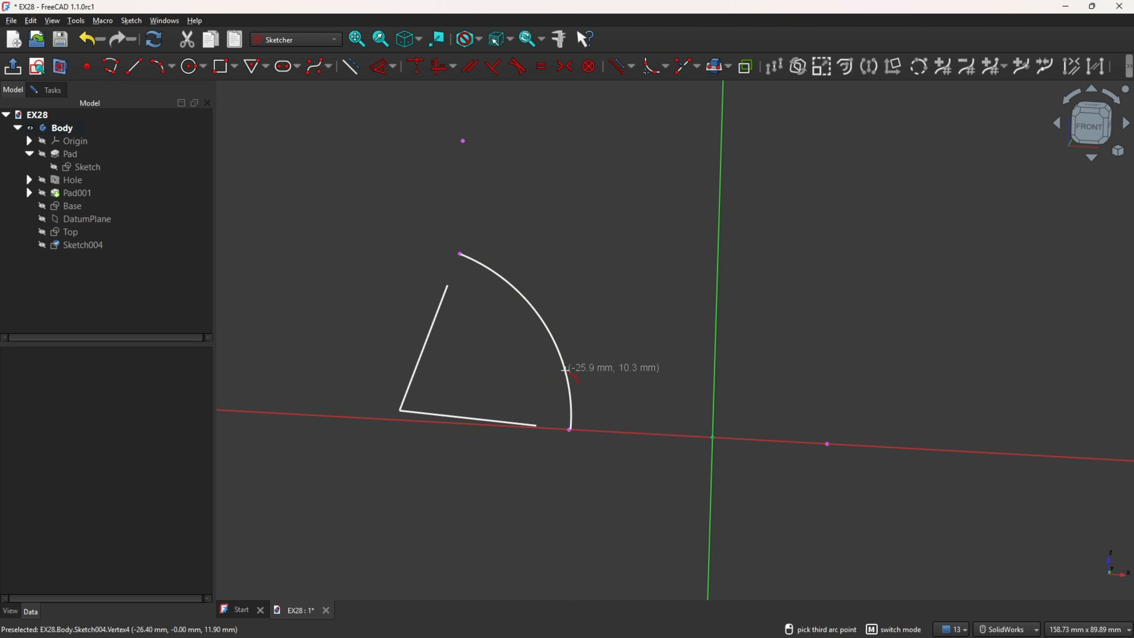
{"action": "left_click", "coordinate": [565, 369]}
Step: Draw a second, larger three-point arc bulging outward from the Top ellipse's upper point to the Base ellipse's right point
{"action": "left_click", "coordinate": [463, 142]}
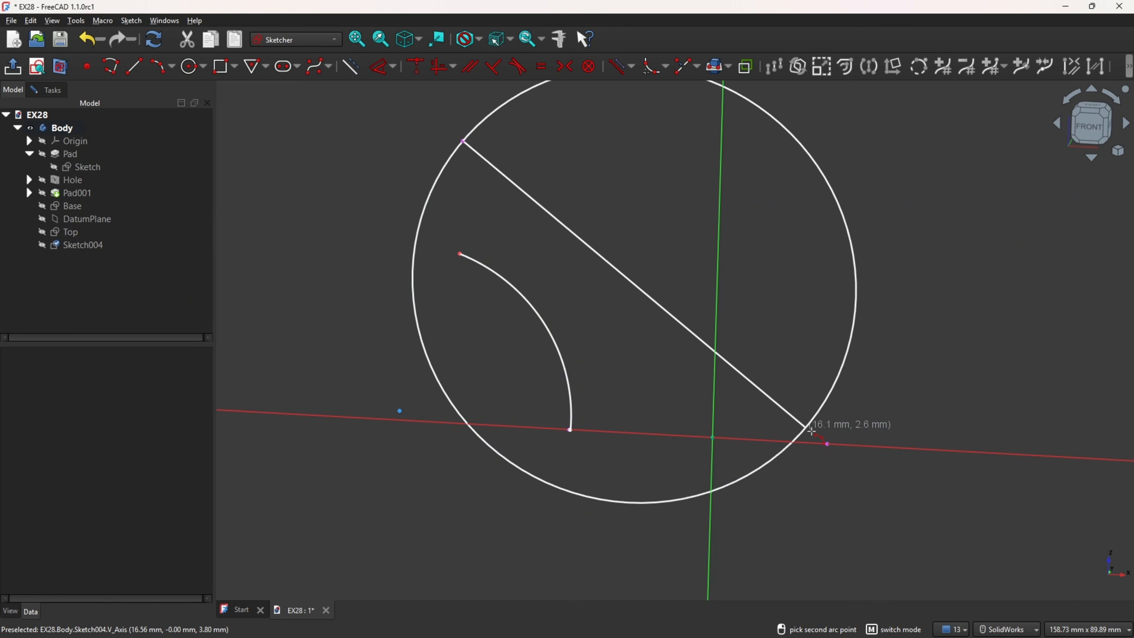
{"action": "left_click", "coordinate": [827, 444]}
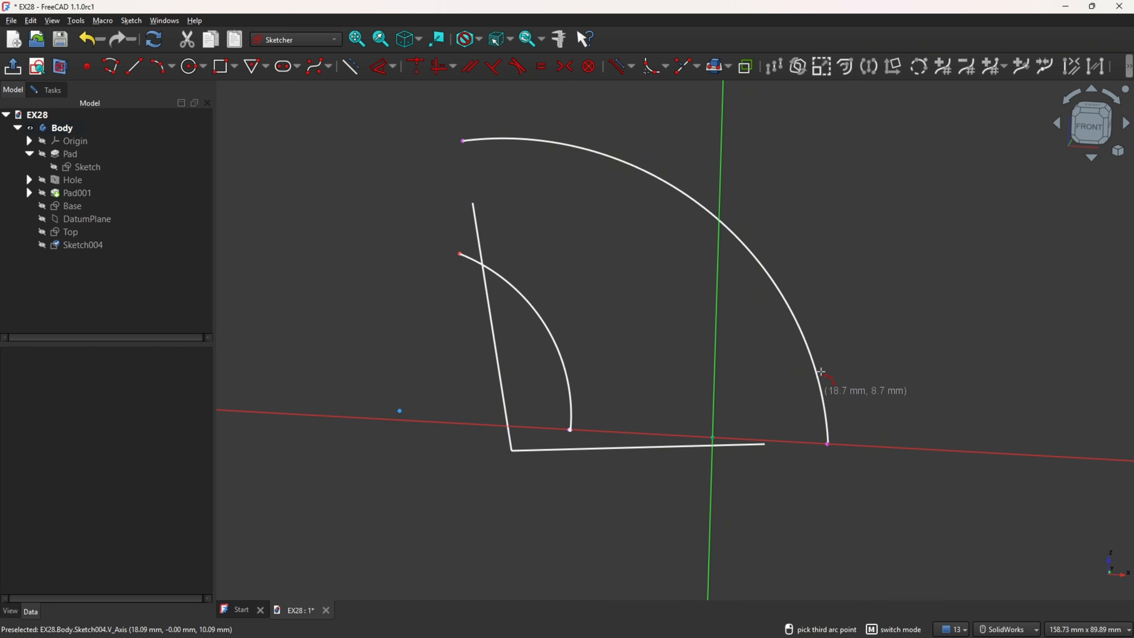
{"action": "left_click", "coordinate": [821, 371]}
Step: Constrain the outer arc's radius to 70 mm and the inner arc's radius to 32 mm
{"action": "left_click", "coordinate": [1089, 126]}
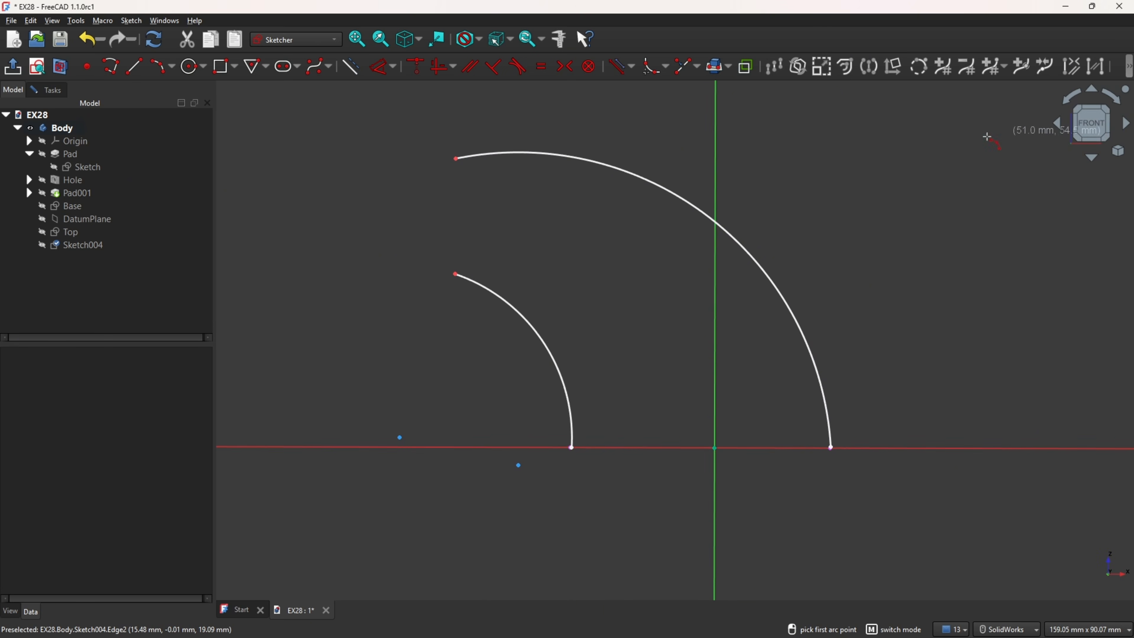
{"action": "left_click", "coordinate": [380, 67]}
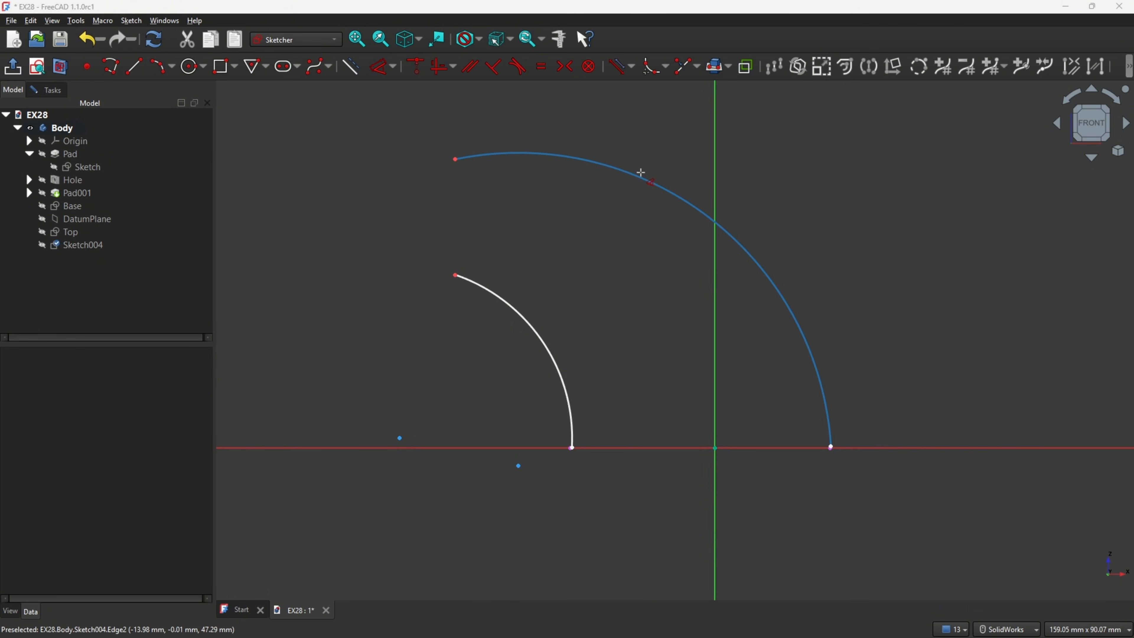
{"action": "left_click", "coordinate": [644, 181]}
{"action": "left_click", "coordinate": [656, 133]}
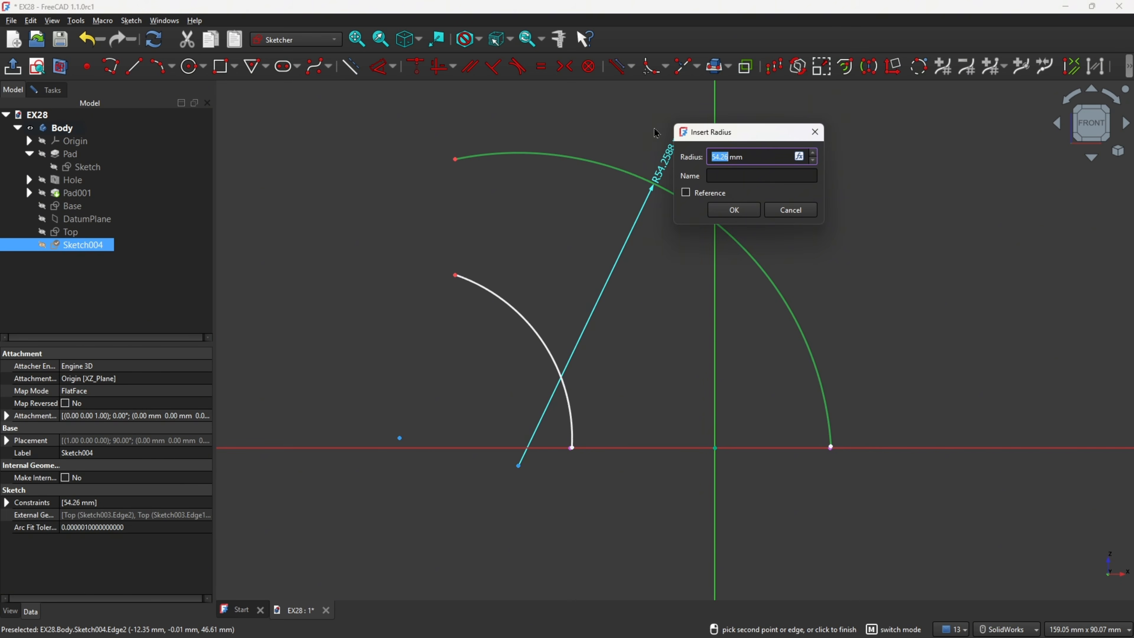
{"action": "type", "text": "70"}
{"action": "key", "text": "Return"}
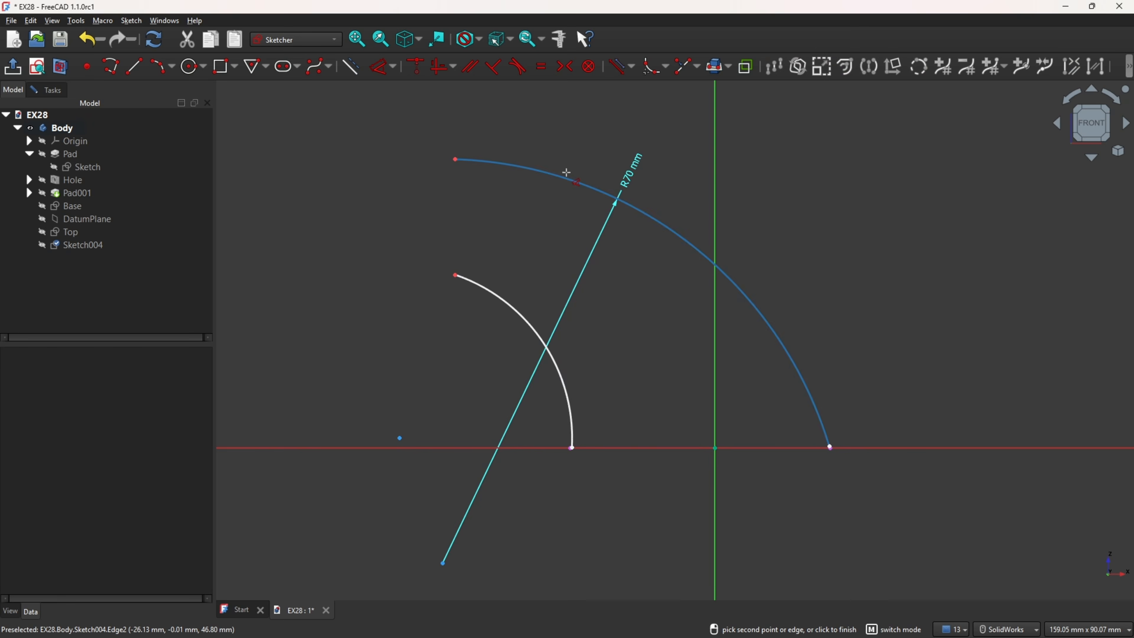
{"action": "left_click", "coordinate": [531, 329]}
{"action": "left_click", "coordinate": [495, 363]}
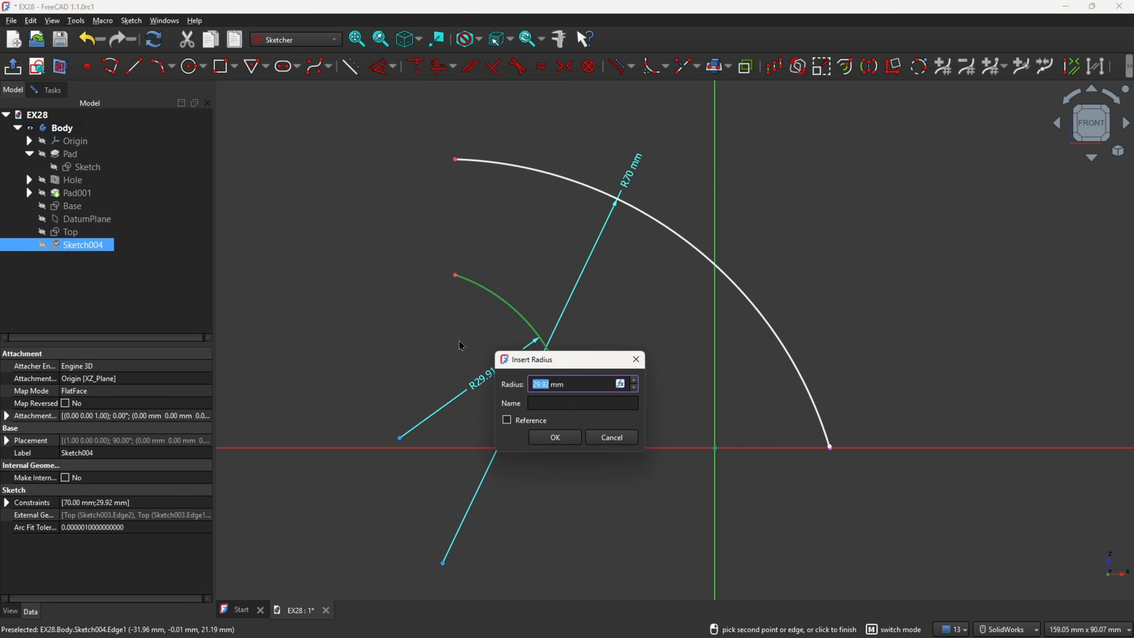
{"action": "key", "text": "Return"}
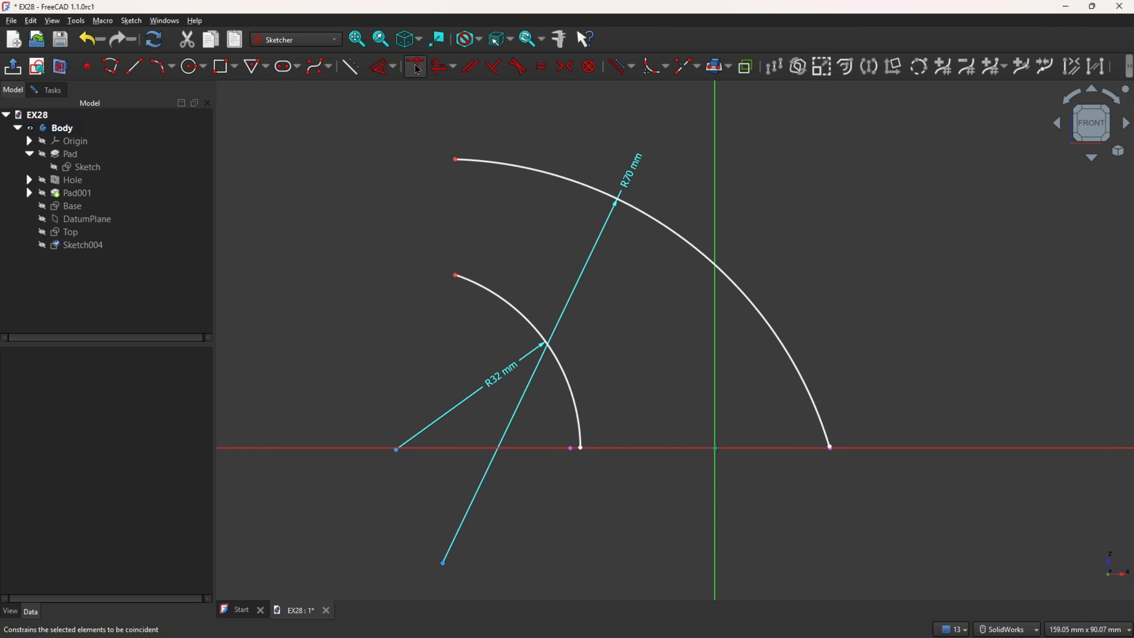
Step: Make the lower ends of both arcs coincident with the Base ellipse's left and right intersection points
{"action": "scroll", "coordinate": [585, 494], "scroll_direction": "up", "scroll_amount": 3}
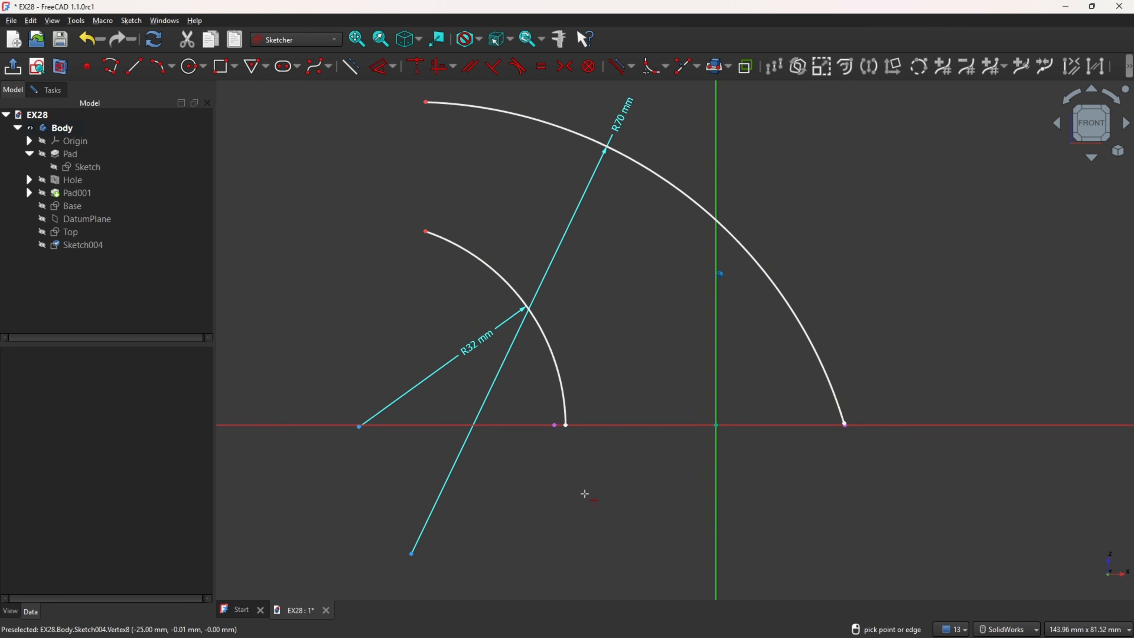
{"action": "left_click", "coordinate": [562, 422]}
{"action": "left_click", "coordinate": [549, 424]}
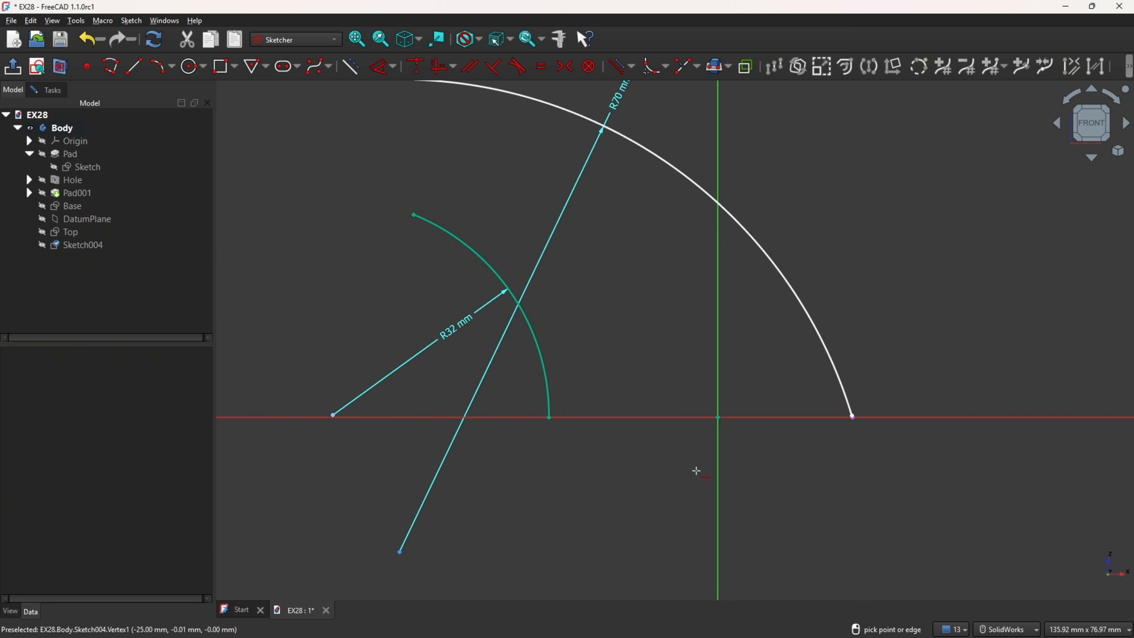
{"action": "scroll", "coordinate": [916, 355], "scroll_direction": "up", "scroll_amount": 5}
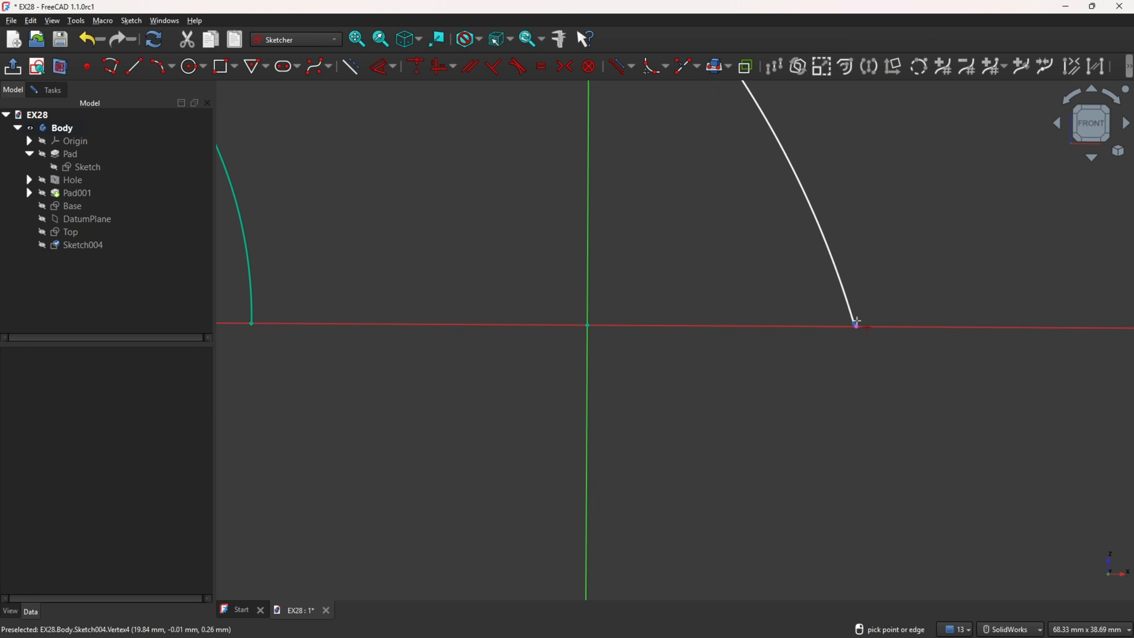
{"action": "left_click", "coordinate": [855, 325]}
{"action": "left_click", "coordinate": [860, 335]}
{"action": "scroll", "coordinate": [860, 335], "scroll_direction": "down", "scroll_amount": 5}
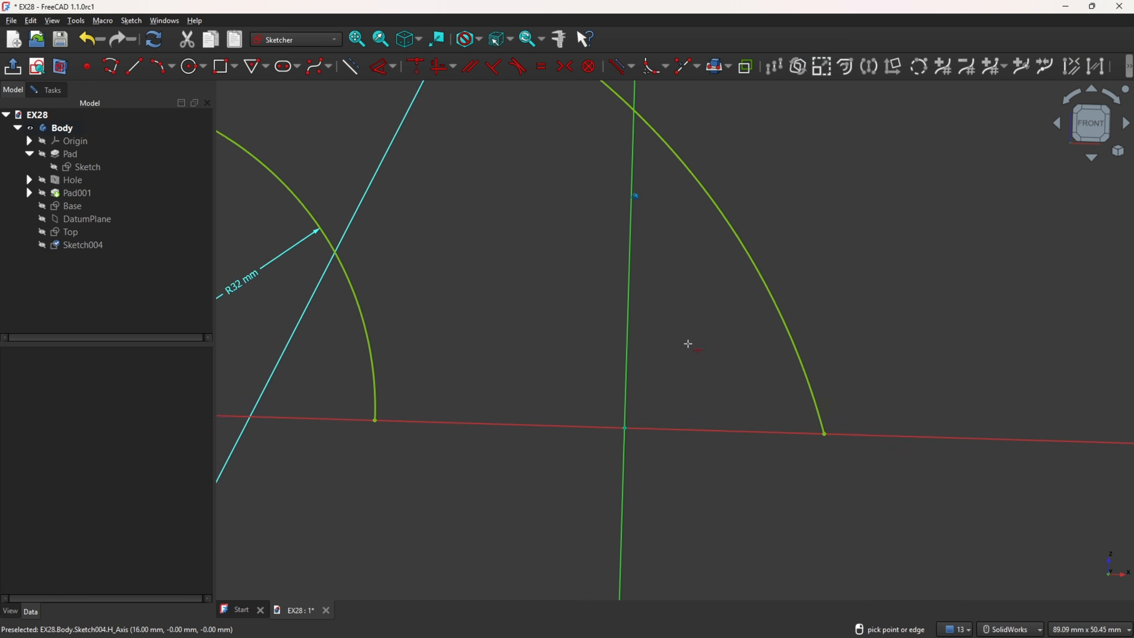
{"action": "scroll", "coordinate": [426, 236], "scroll_direction": "down", "scroll_amount": 1}
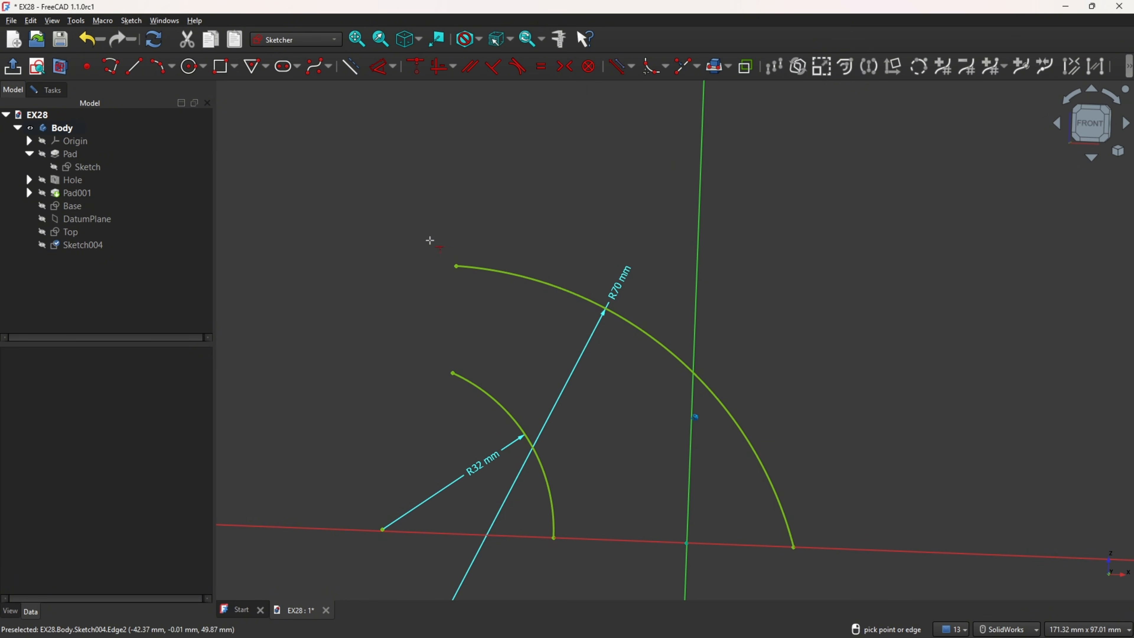
Step: Finish the arc sketch and rename it Rail
{"action": "left_click", "coordinate": [13, 69]}
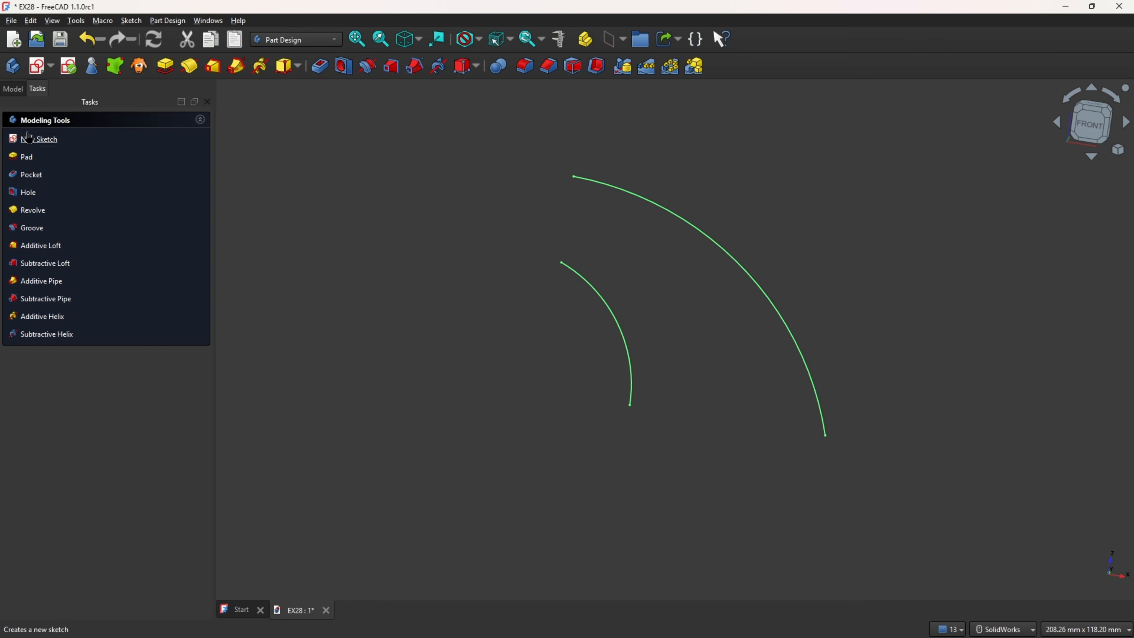
{"action": "left_click", "coordinate": [13, 89]}
{"action": "left_click", "coordinate": [52, 244]}
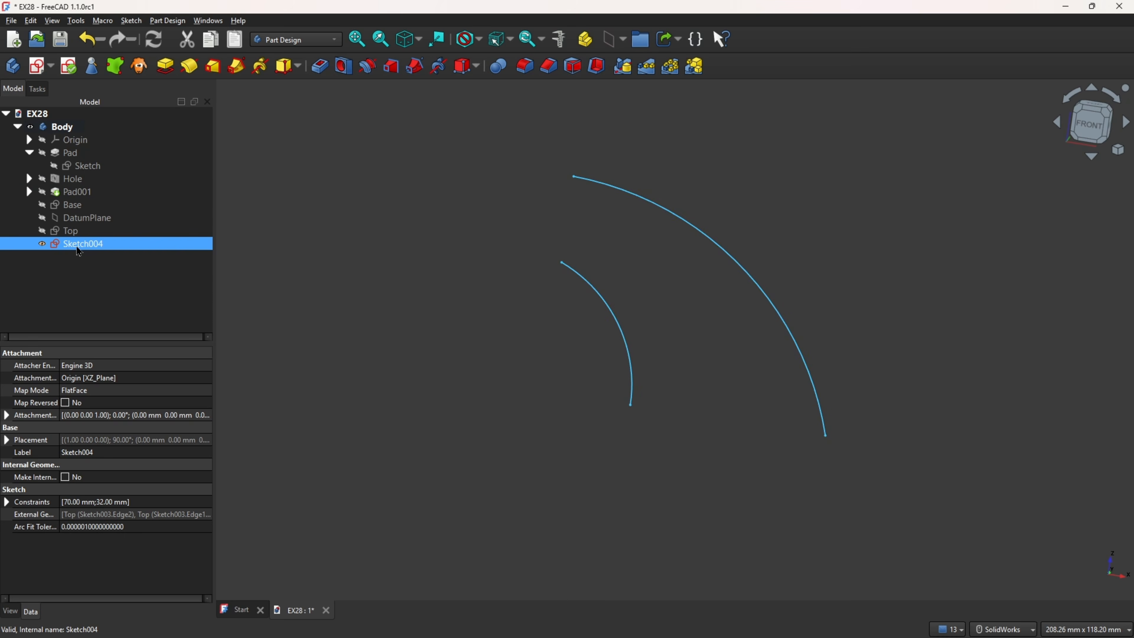
{"action": "right_click", "coordinate": [76, 244]}
{"action": "left_click", "coordinate": [178, 416]}
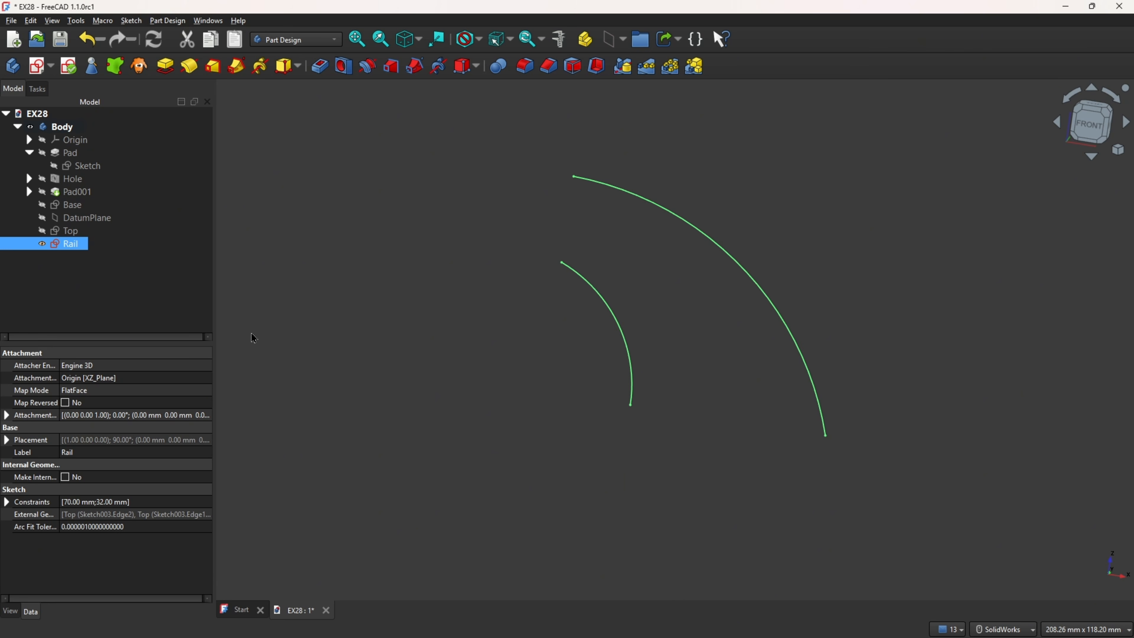
Step: Show the Base and Top ellipse sketches together with the Rail arcs, and switch to the PDF drawing in Acrobat
{"action": "left_click", "coordinate": [81, 208]}
{"action": "left_click", "coordinate": [42, 205]}
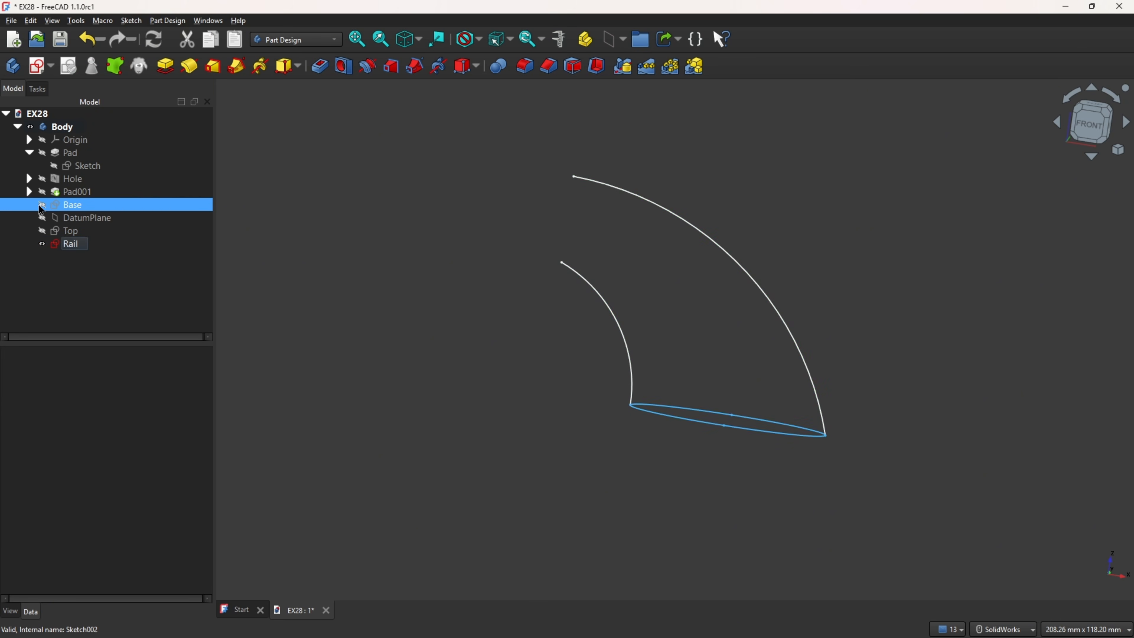
{"action": "left_click", "coordinate": [41, 231]}
{"action": "mouse_move", "coordinate": [380, 222]}
{"action": "middle_mouse_down"}
{"action": "mouse_move", "coordinate": [419, 216]}
{"action": "mouse_move", "coordinate": [411, 204]}
{"action": "mouse_move", "coordinate": [416, 240]}
{"action": "middle_mouse_up"}
{"action": "left_click", "coordinate": [417, 245]}
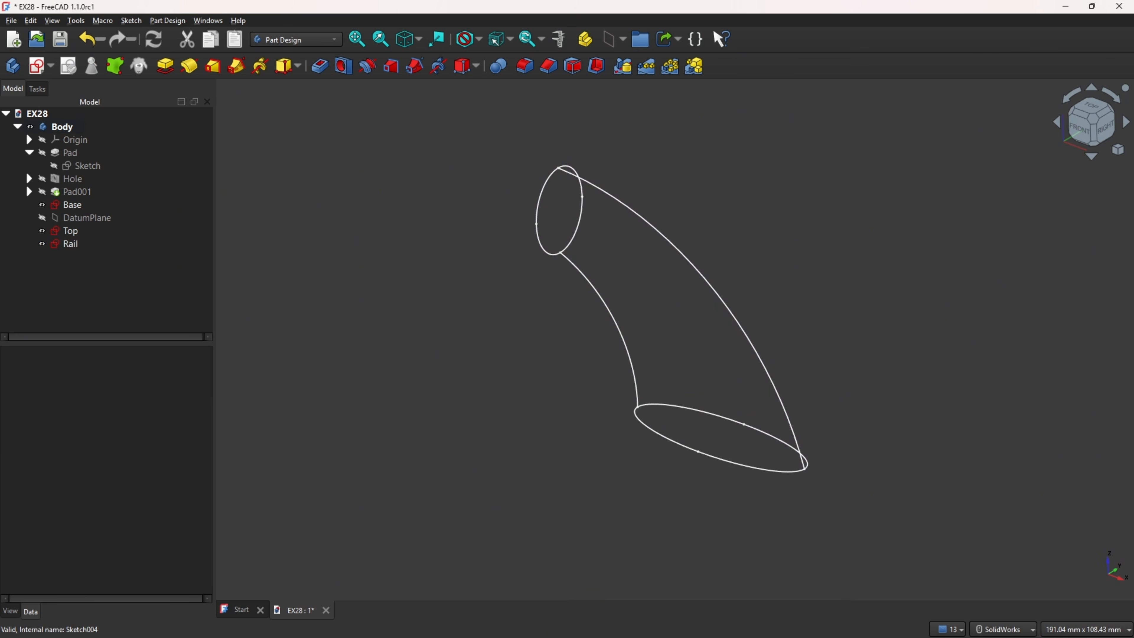
{"action": "key", "text": "alt+Tab"}
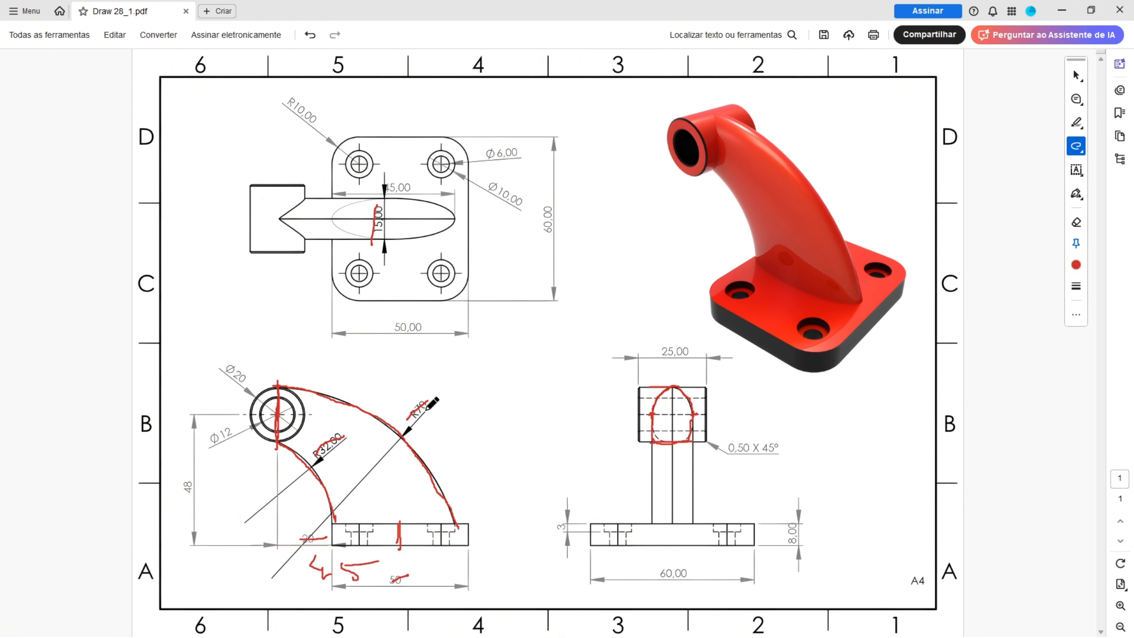
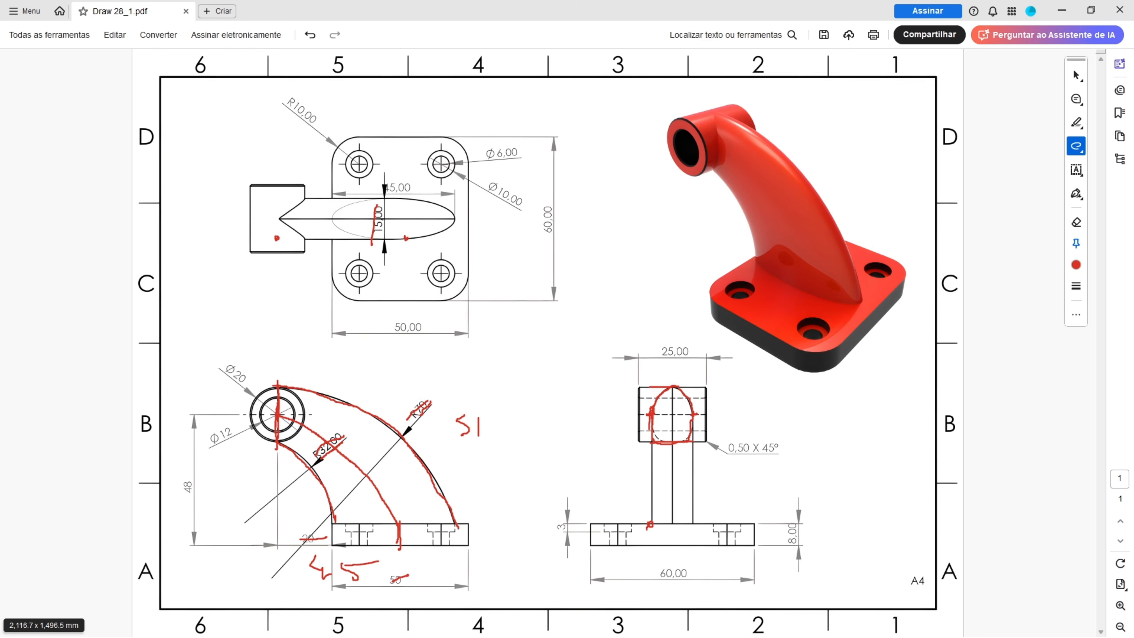
Step: Switch back to FreeCAD and show the body's origin planes
{"action": "key", "text": "alt+Tab"}
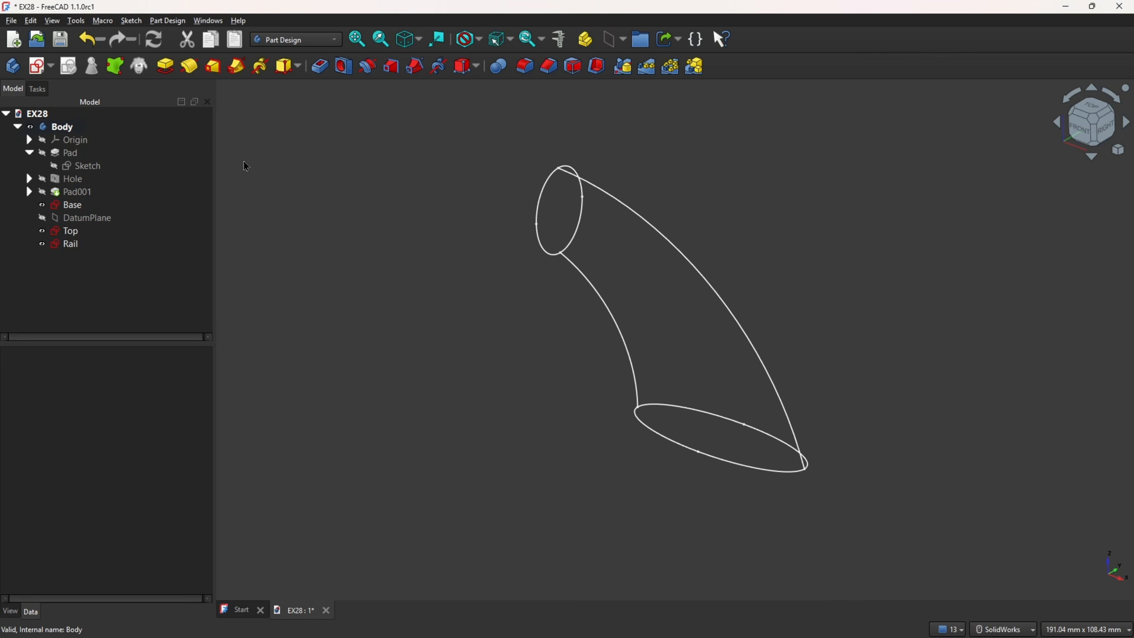
{"action": "middle_click_drag", "start_coordinate": [680, 450], "coordinate": [697, 459]}
{"action": "middle_click_drag", "start_coordinate": [437, 145], "coordinate": [442, 147]}
{"action": "left_click", "coordinate": [41, 139]}
{"action": "middle_click_drag", "start_coordinate": [618, 413], "coordinate": [822, 397]}
{"action": "left_click", "coordinate": [849, 393]}
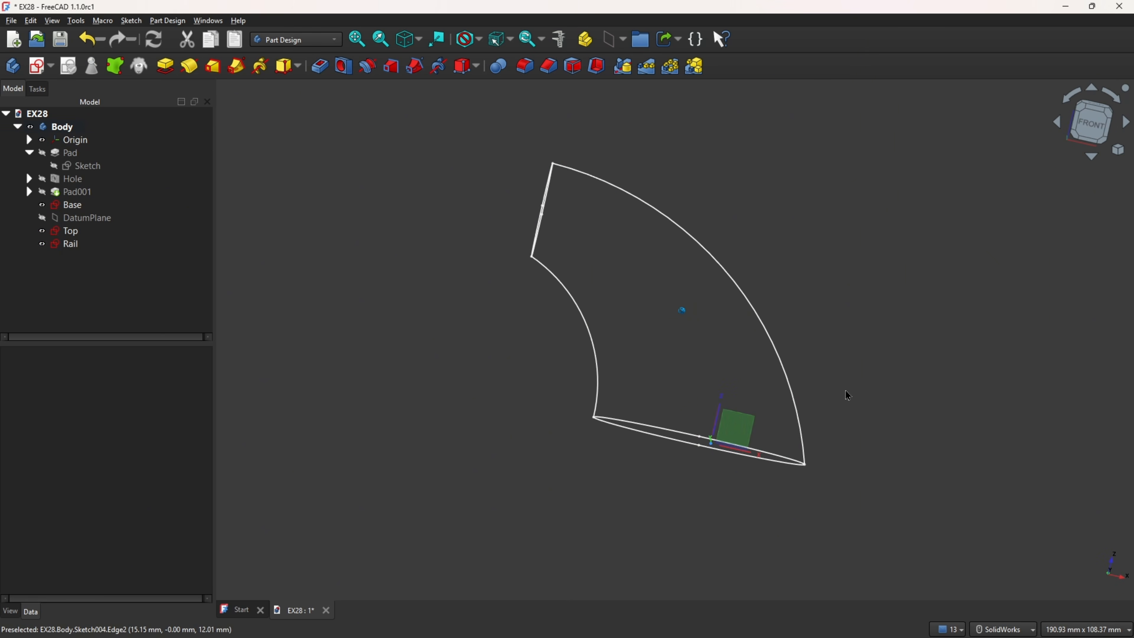
Step: Create a datum plane attached to the XZ plane with a Z offset of 7.5 mm
{"action": "left_click", "coordinate": [744, 430]}
{"action": "middle_click_drag", "start_coordinate": [745, 430], "coordinate": [822, 268]}
{"action": "left_click", "coordinate": [613, 41]}
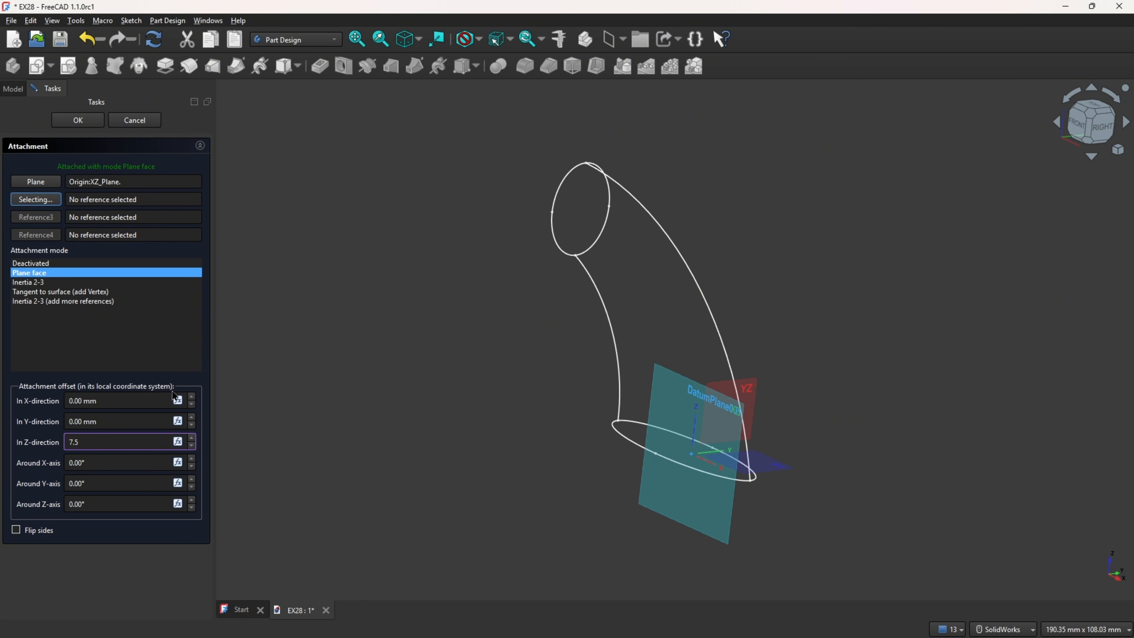
{"action": "key", "text": "Return"}
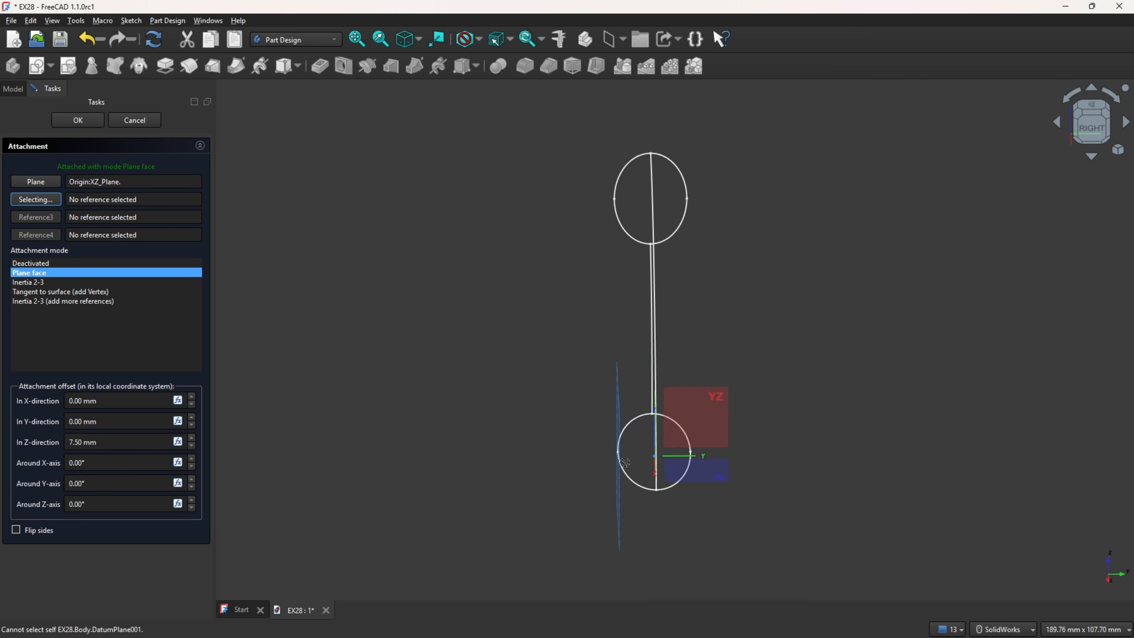
{"action": "scroll", "coordinate": [612, 453], "scroll_direction": "up", "scroll_amount": 4}
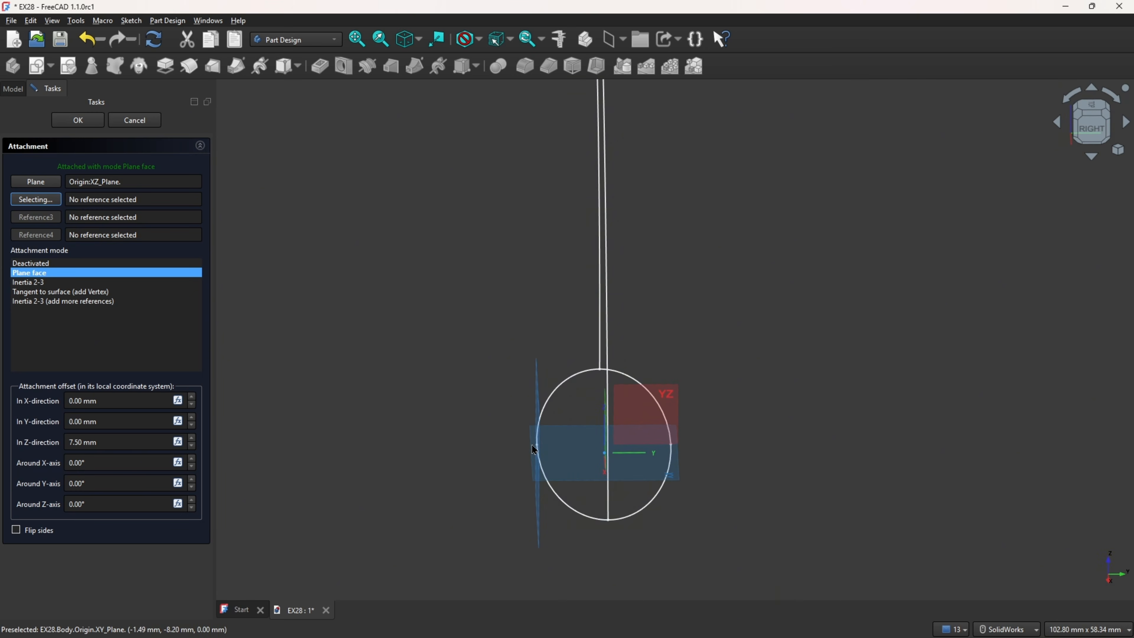
{"action": "middle_click_drag", "start_coordinate": [509, 412], "coordinate": [538, 409]}
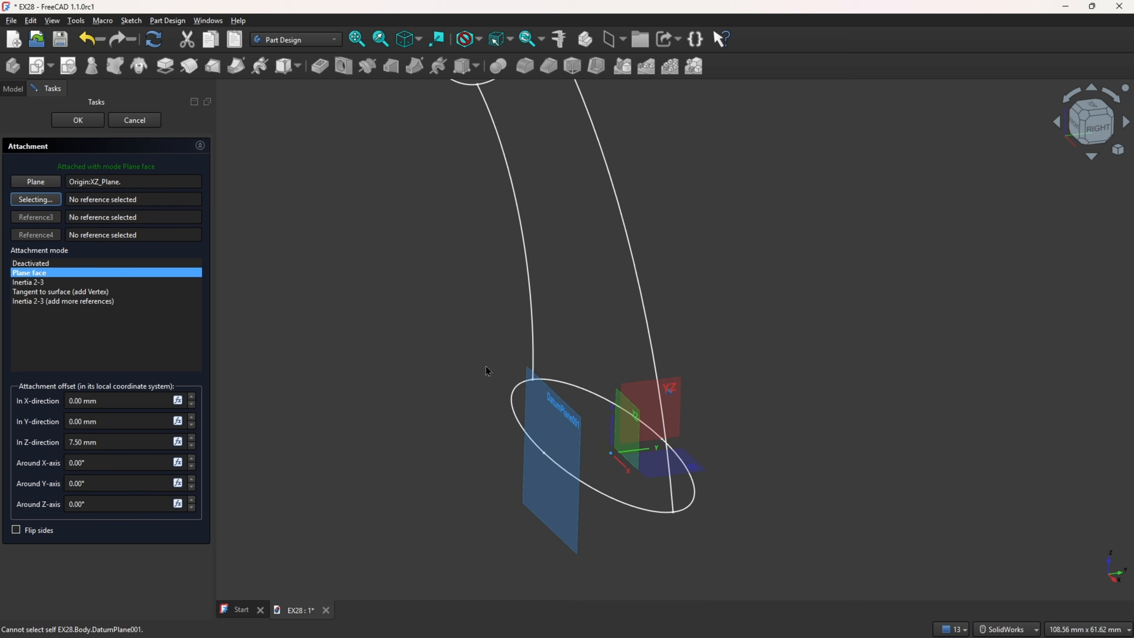
{"action": "left_click", "coordinate": [88, 125]}
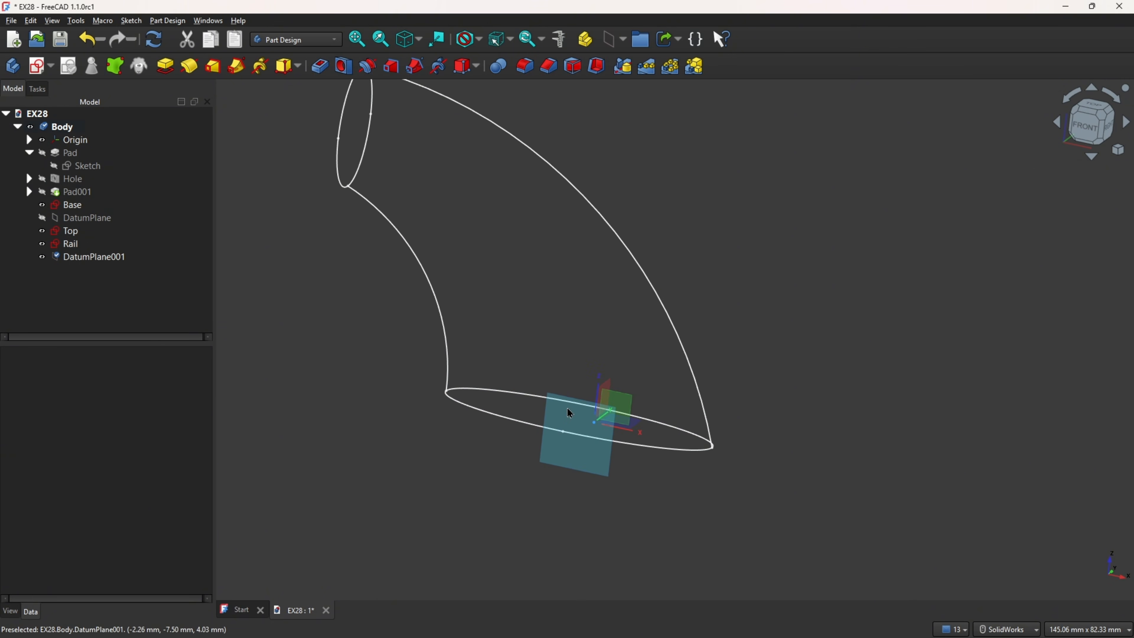
Step: Start a sketch on the new datum plane and add external intersection points from the Base and Top ellipses
{"action": "left_click", "coordinate": [567, 410]}
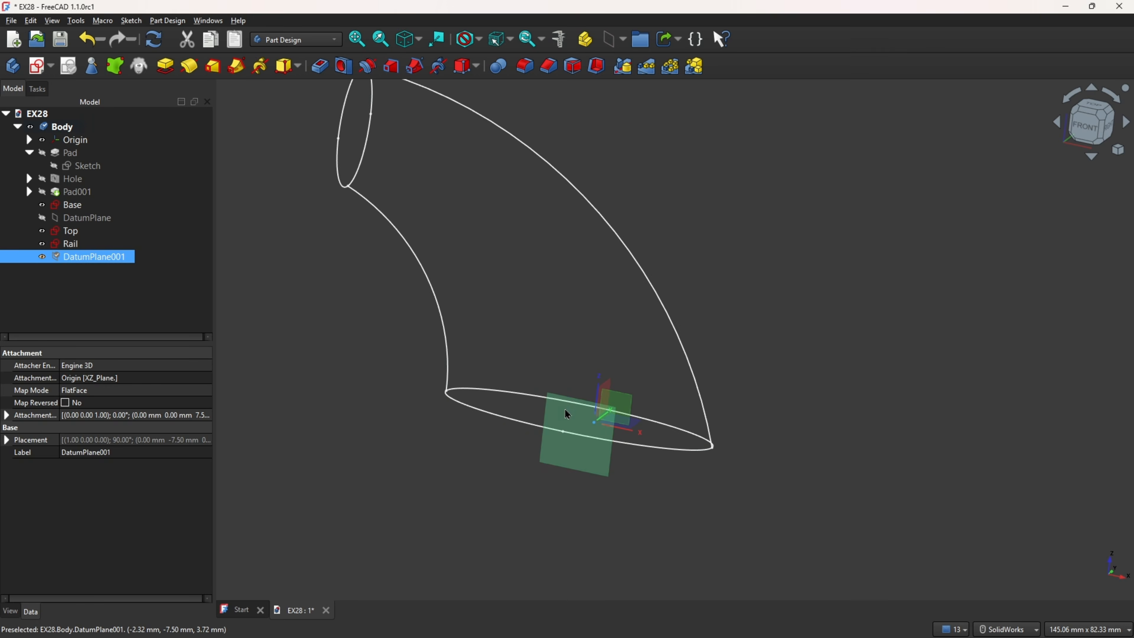
{"action": "left_click", "coordinate": [37, 67]}
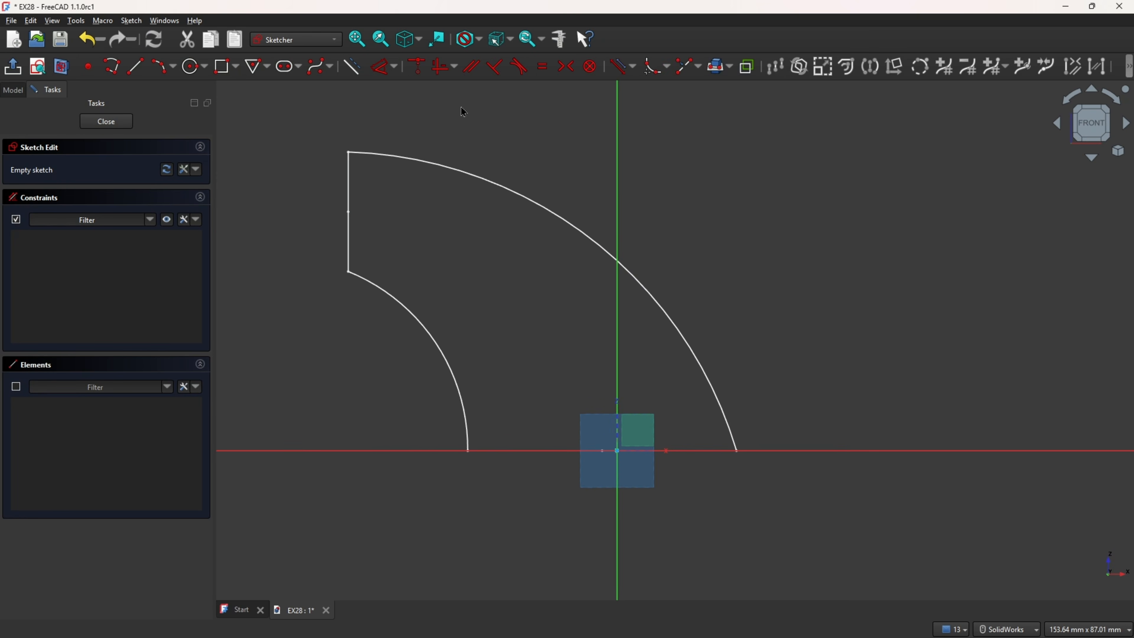
{"action": "left_click", "coordinate": [698, 66]}
{"action": "left_click", "coordinate": [729, 66]}
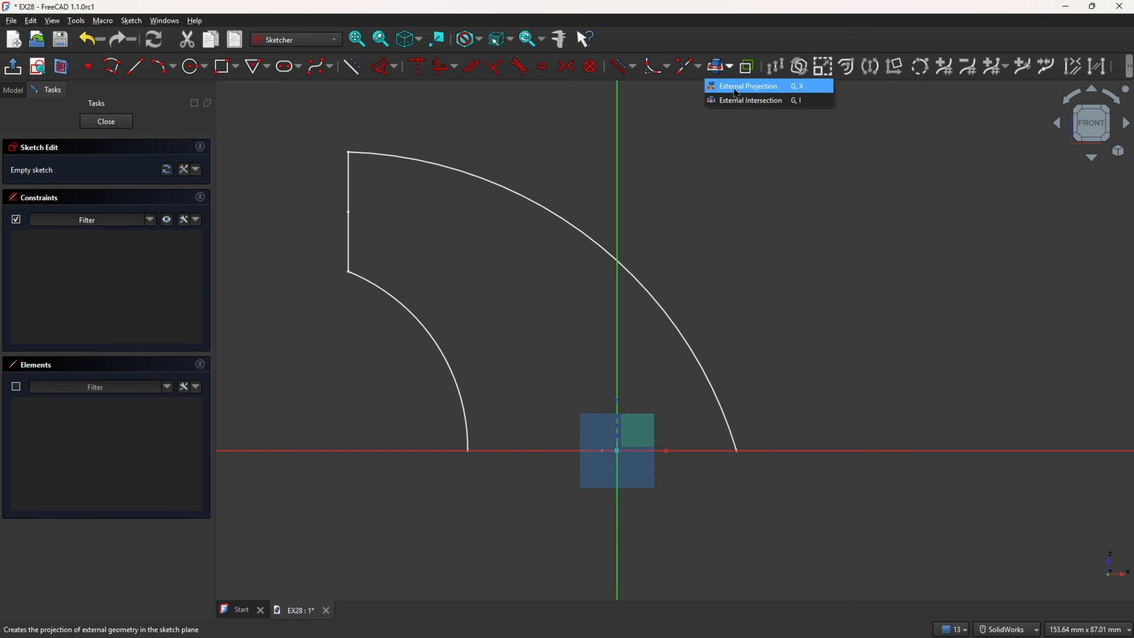
{"action": "left_click", "coordinate": [743, 102]}
{"action": "middle_click_drag", "start_coordinate": [711, 180], "coordinate": [646, 466]}
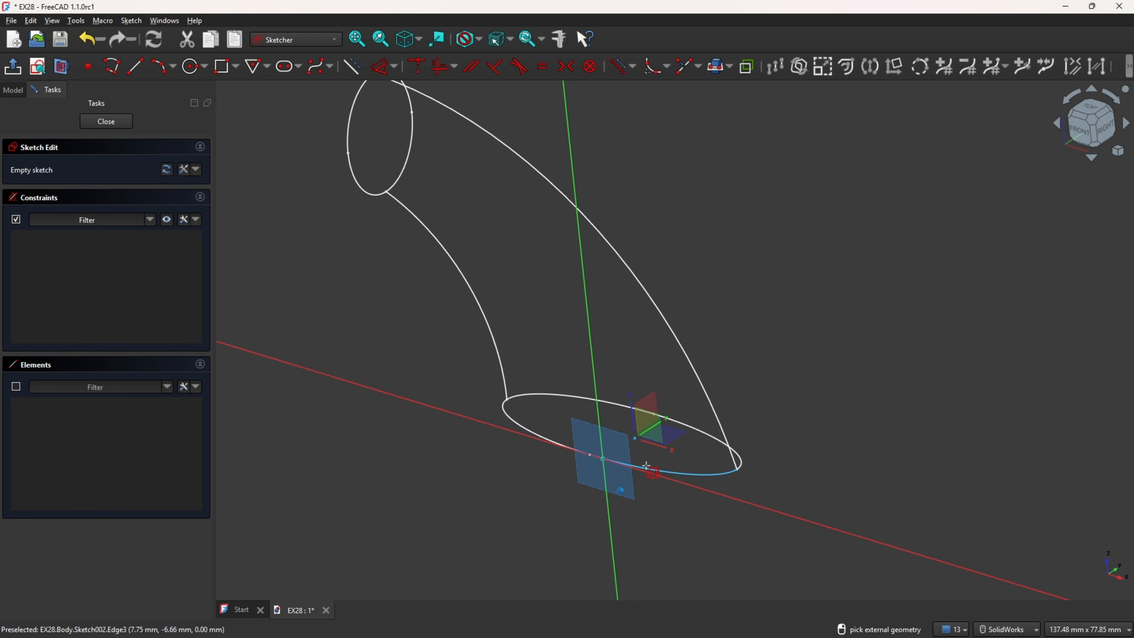
{"action": "scroll", "coordinate": [532, 446], "scroll_direction": "down", "scroll_amount": 1}
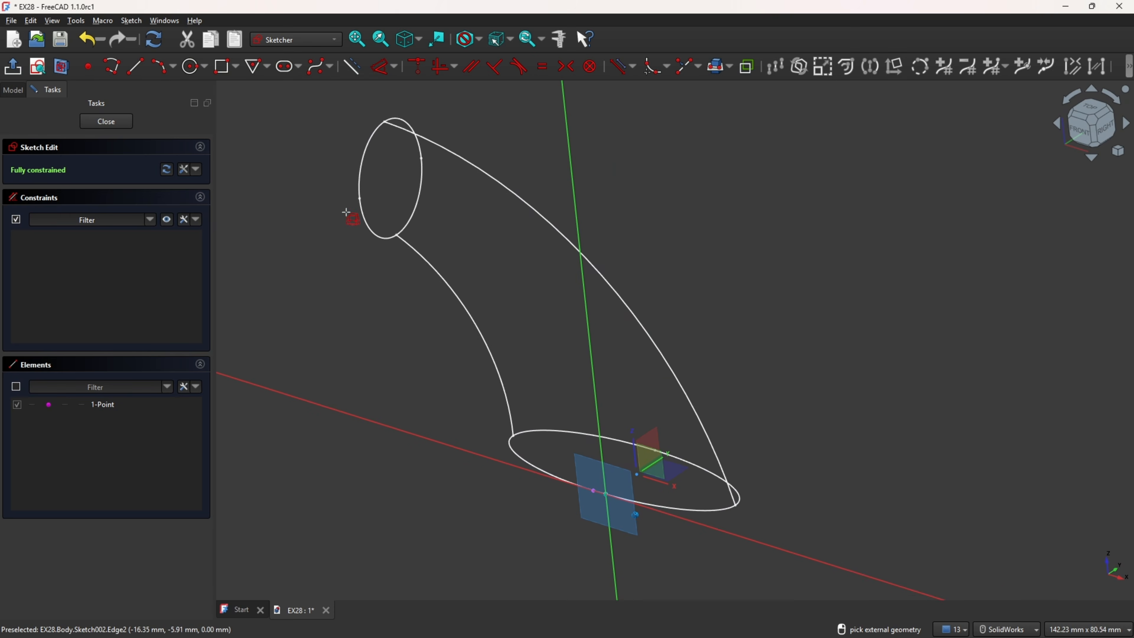
{"action": "middle_click_drag", "start_coordinate": [362, 220], "coordinate": [313, 179]}
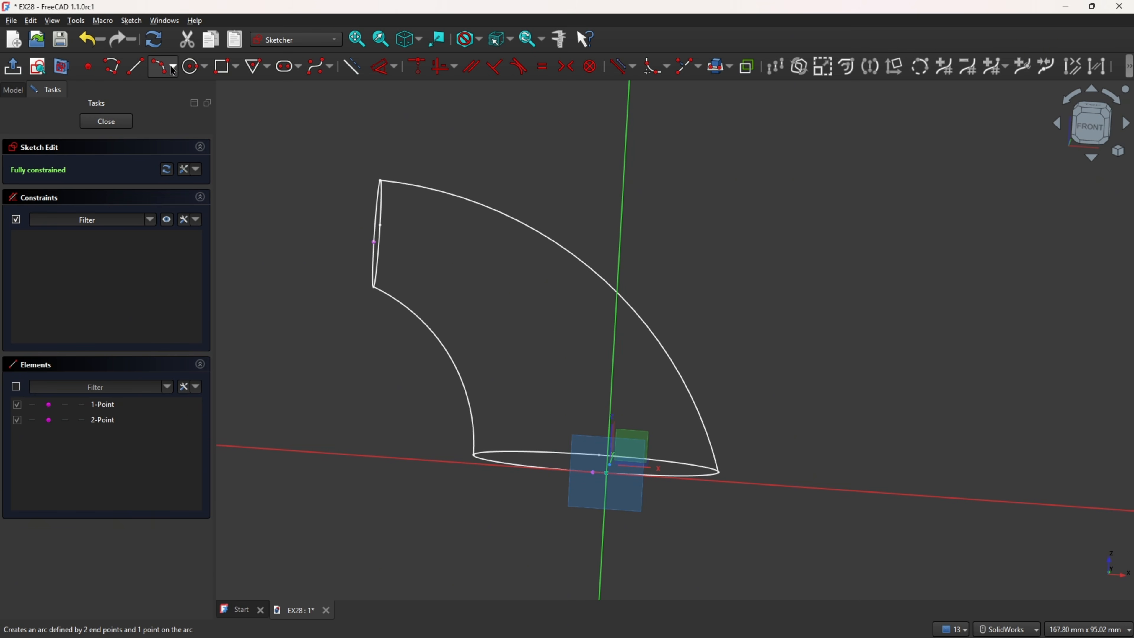
Step: Hide the Base, Top and Rail sketches and draw a three-point arc between the two intersection points, bulging outward like the rails
{"action": "left_click", "coordinate": [174, 70]}
{"action": "left_click", "coordinate": [192, 96]}
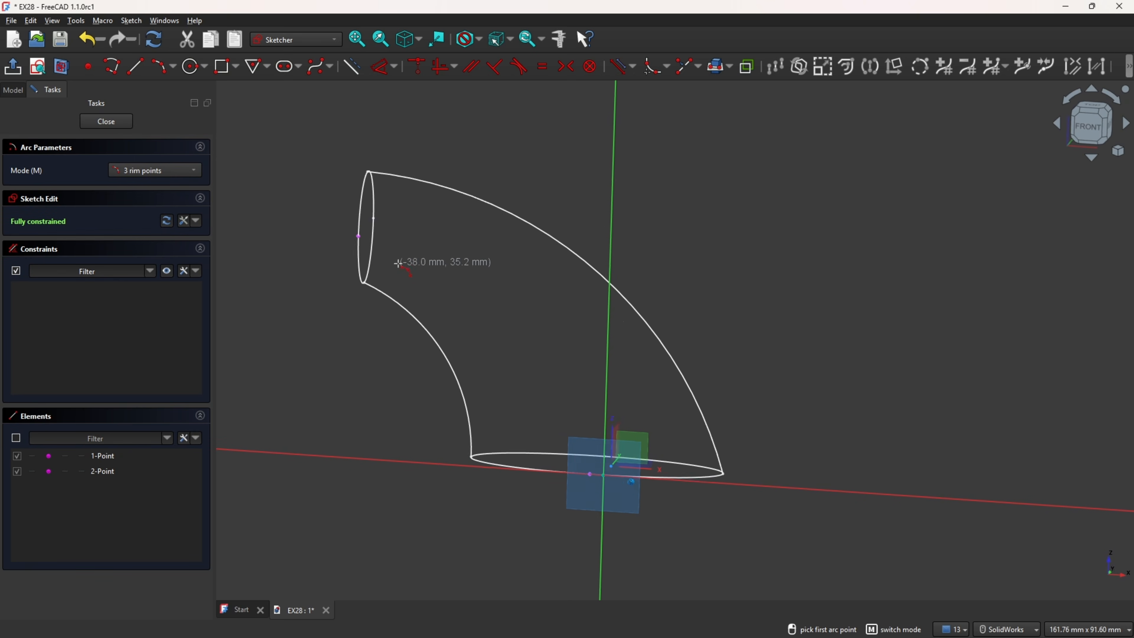
{"action": "middle_click_drag", "start_coordinate": [397, 264], "coordinate": [373, 260]}
{"action": "left_click", "coordinate": [14, 90]}
{"action": "left_click", "coordinate": [42, 207]}
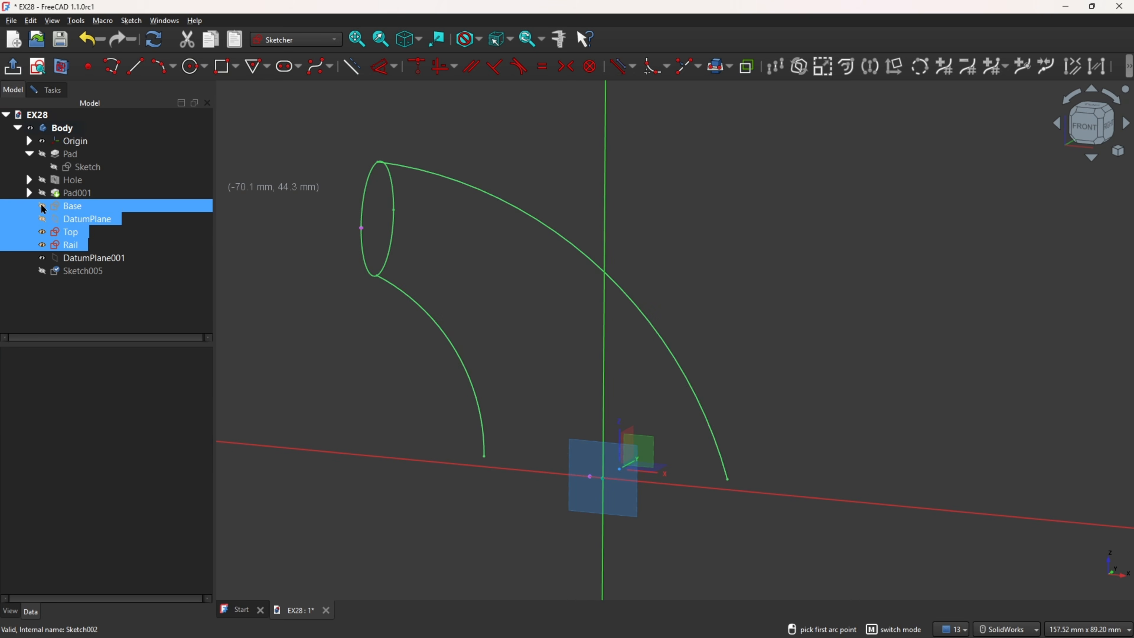
{"action": "left_click", "coordinate": [42, 235]}
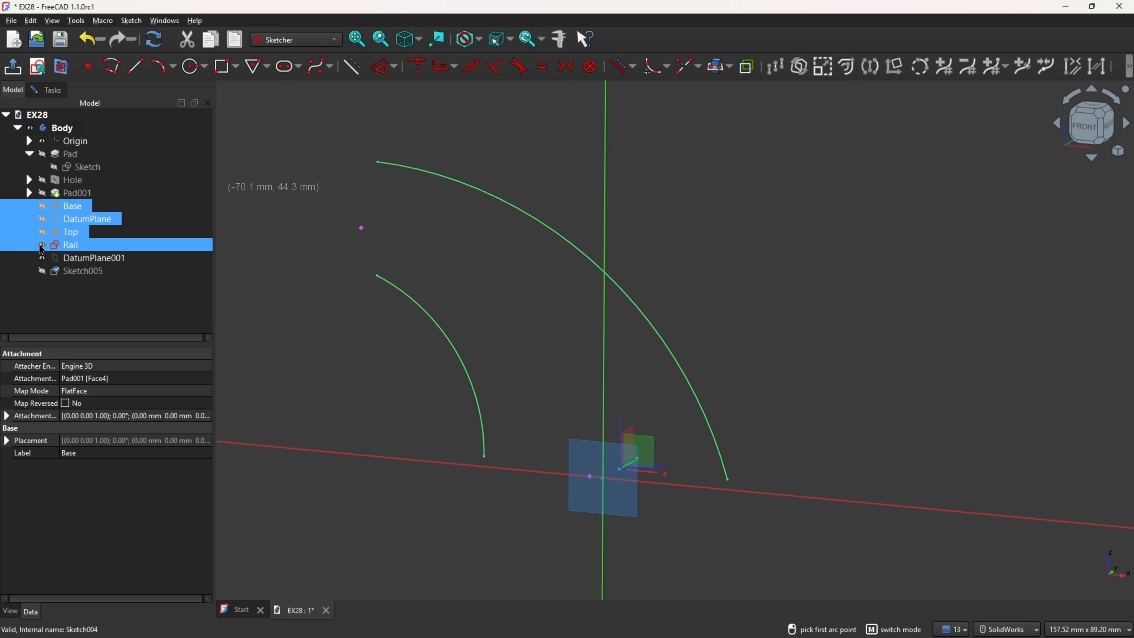
{"action": "left_click_drag", "start_coordinate": [43, 245], "coordinate": [292, 251]}
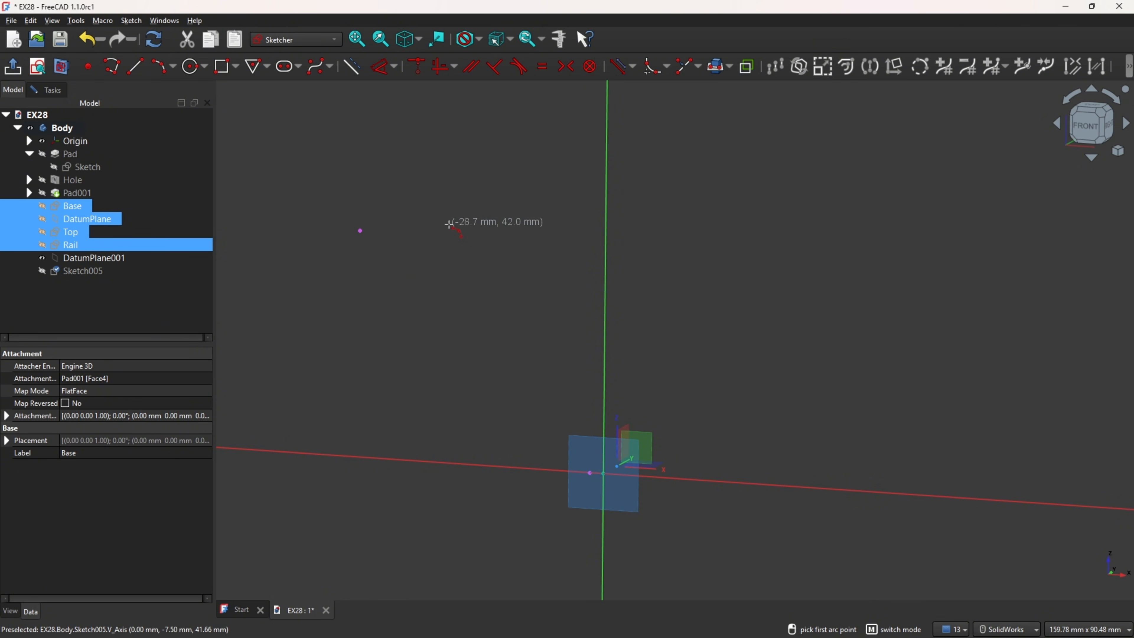
{"action": "left_click", "coordinate": [360, 231]}
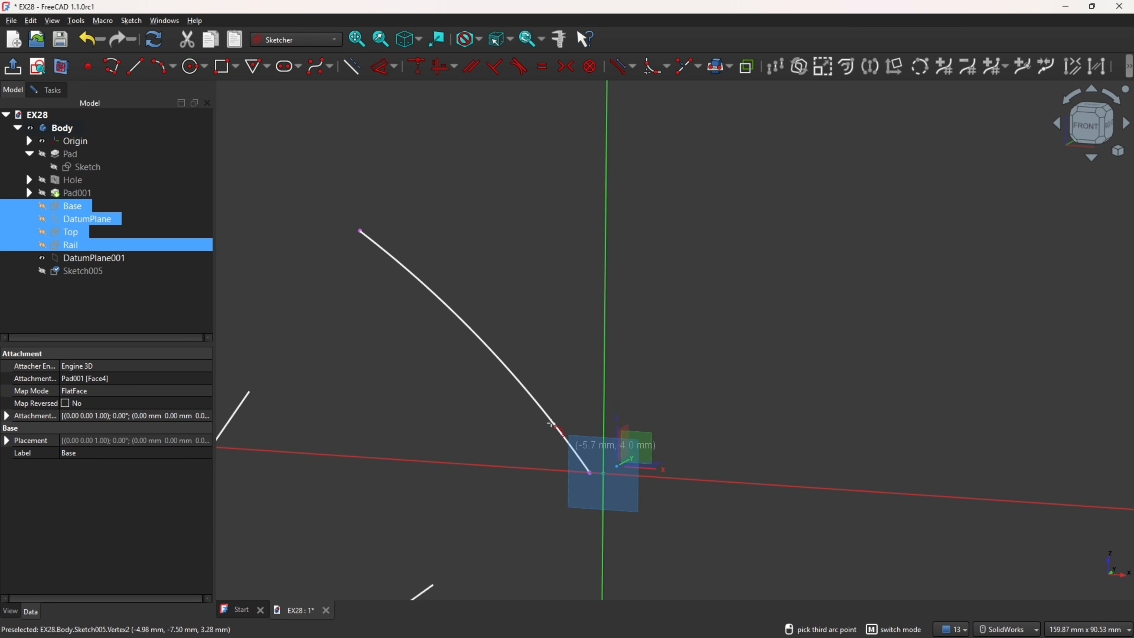
{"action": "left_click", "coordinate": [538, 354]}
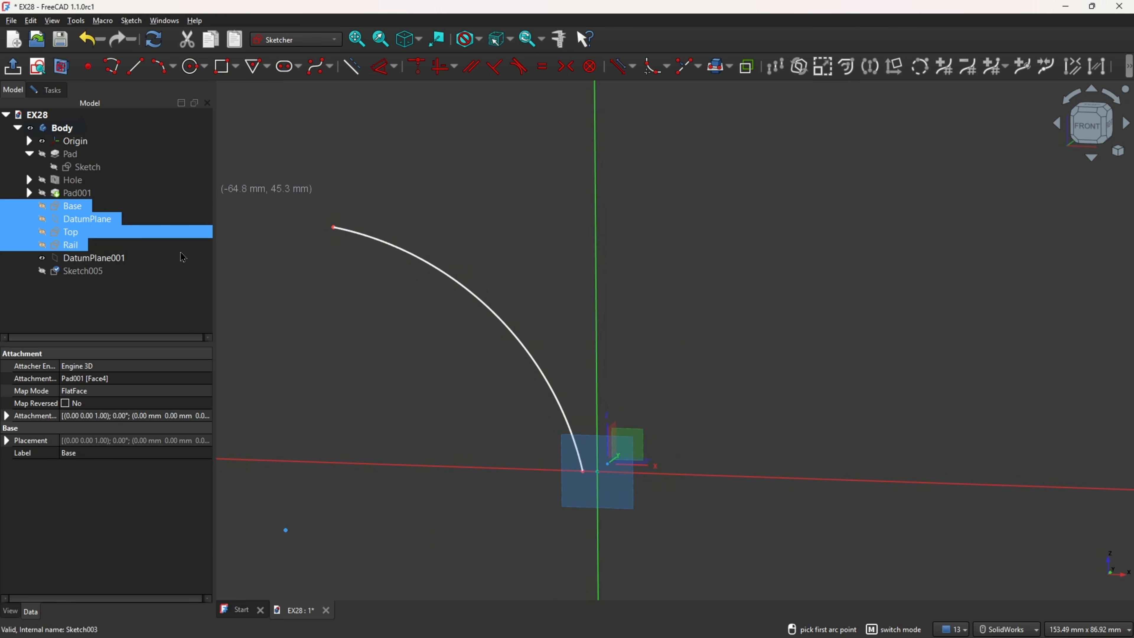
{"action": "left_click", "coordinate": [121, 307]}
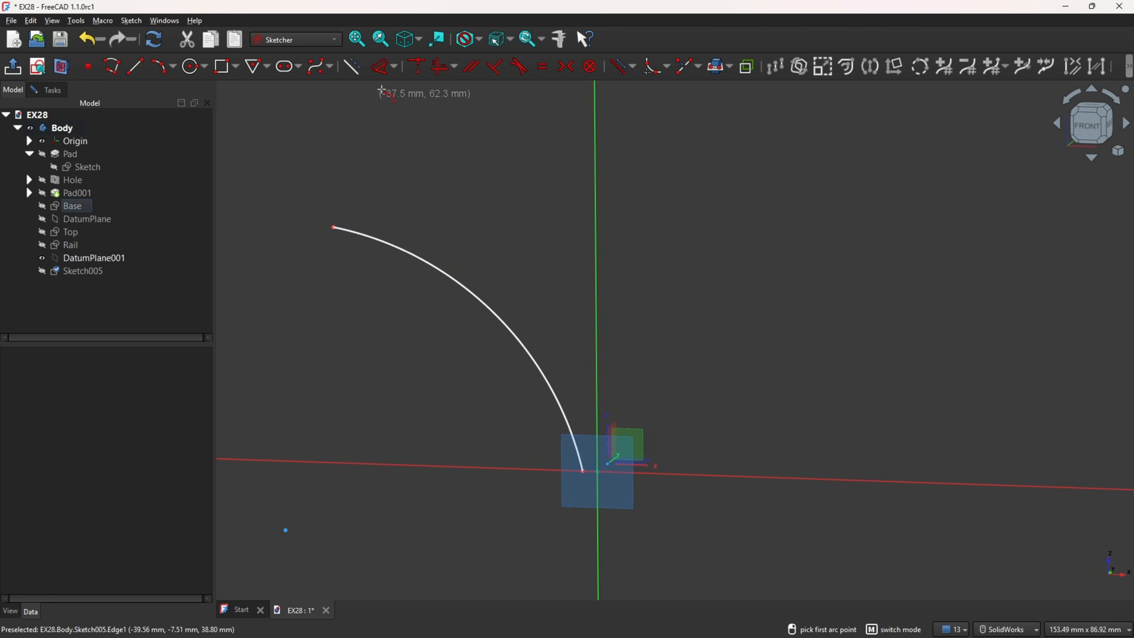
Step: Constrain the arc's radius to 51 mm
{"action": "left_click", "coordinate": [385, 66]}
{"action": "left_click", "coordinate": [424, 253]}
{"action": "left_click", "coordinate": [467, 254]}
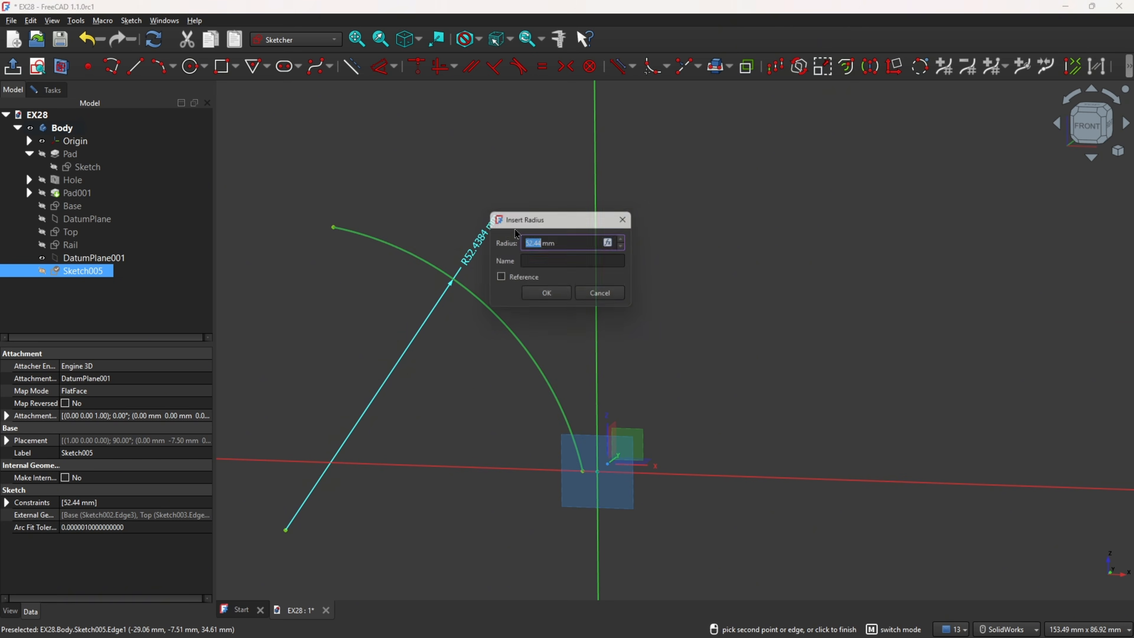
{"action": "type", "text": "51"}
{"action": "key", "text": "Return"}
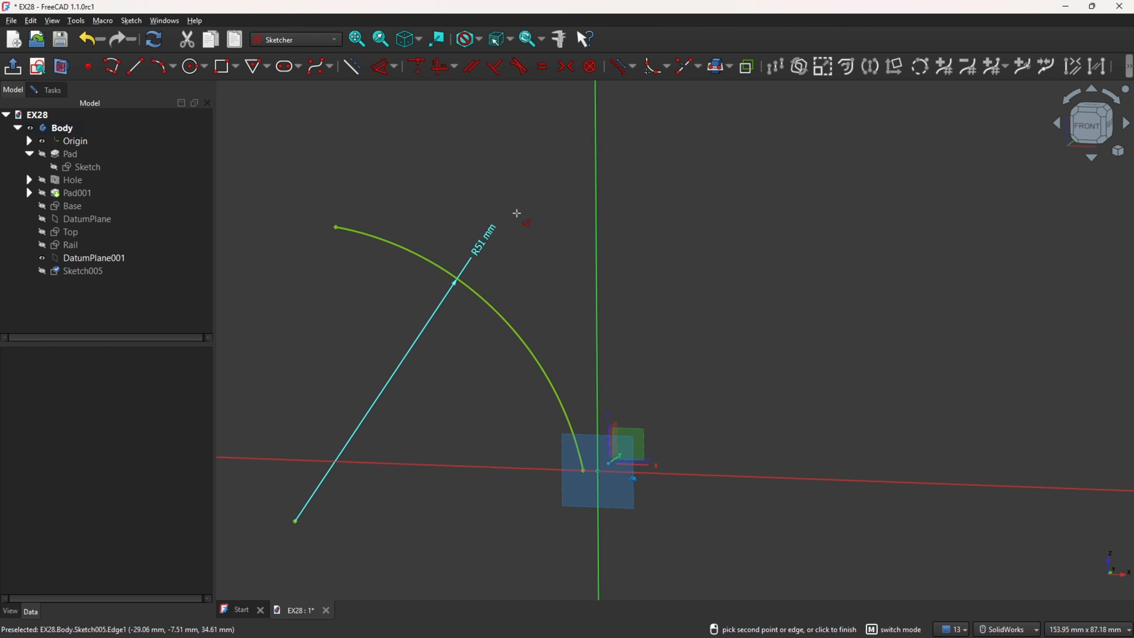
Step: Show the Rail, Top and Base sketches again and finish the side arc sketch
{"action": "mouse_move", "coordinate": [517, 213]}
{"action": "middle_mouse_down"}
{"action": "mouse_move", "coordinate": [570, 233]}
{"action": "mouse_move", "coordinate": [604, 428]}
{"action": "mouse_move", "coordinate": [595, 431]}
{"action": "middle_mouse_up"}
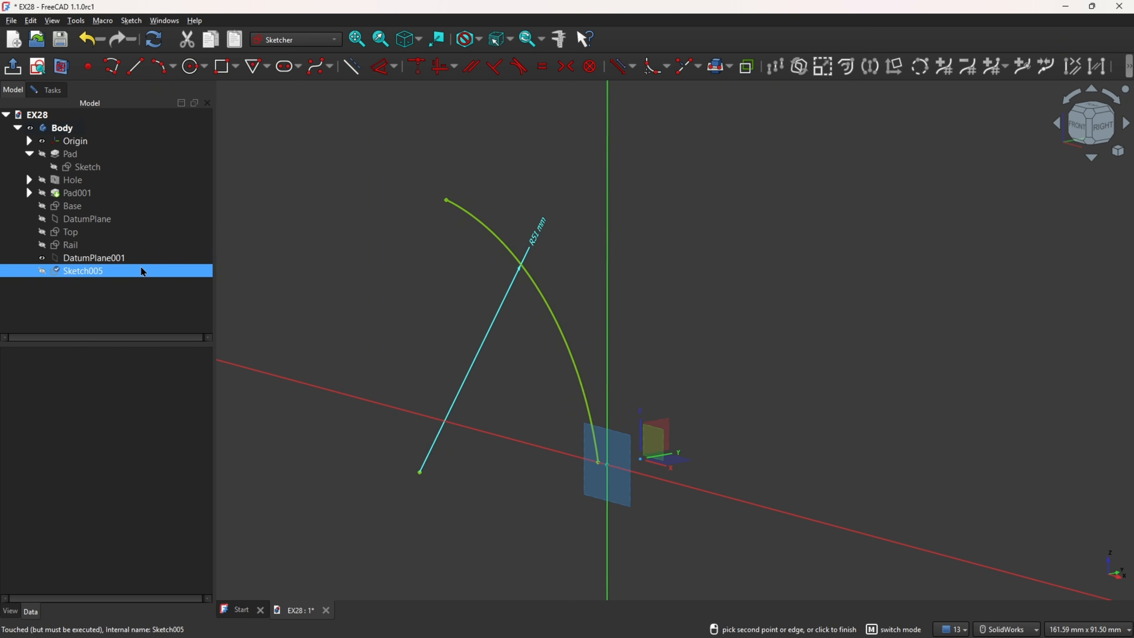
{"action": "left_click", "coordinate": [42, 245]}
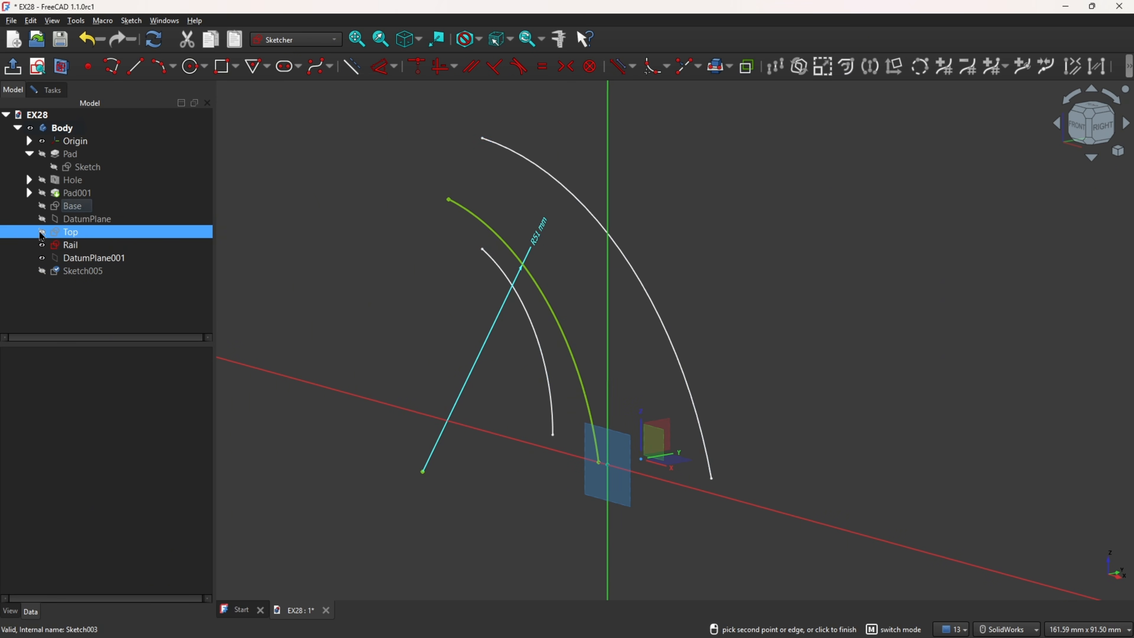
{"action": "left_click", "coordinate": [43, 232]}
{"action": "left_click", "coordinate": [42, 206]}
{"action": "middle_click_drag", "start_coordinate": [804, 230], "coordinate": [809, 262]}
{"action": "left_click", "coordinate": [810, 253]}
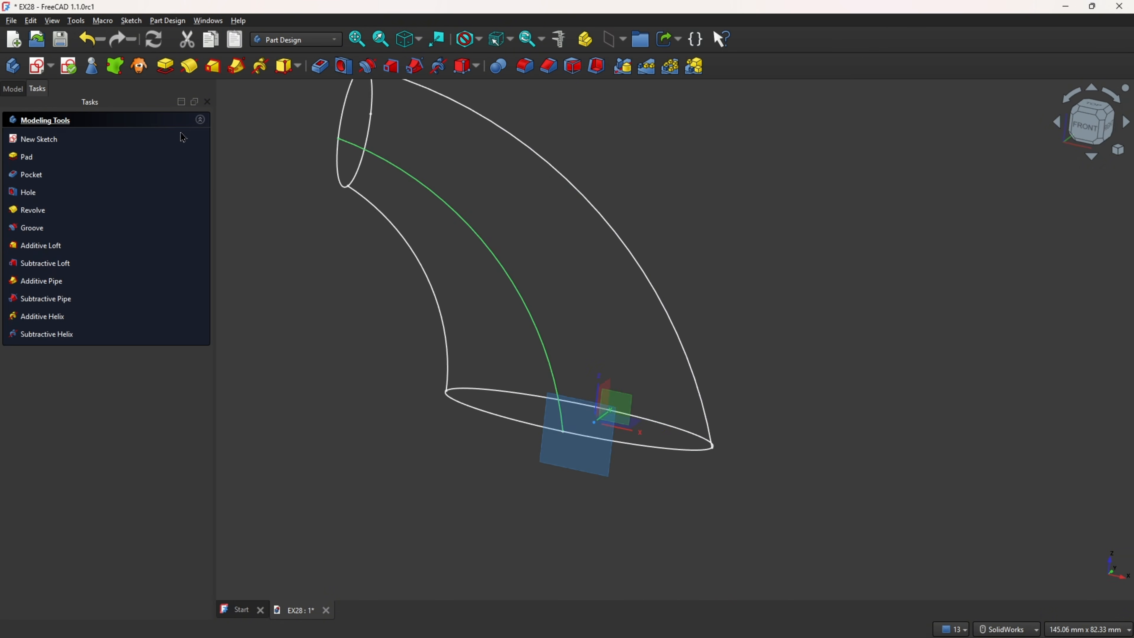
Step: Hide DatumPlane001, which carries the side arc sketch
{"action": "middle_click_drag", "start_coordinate": [344, 309], "coordinate": [596, 448]}
{"action": "middle_click_drag", "start_coordinate": [674, 338], "coordinate": [719, 168]}
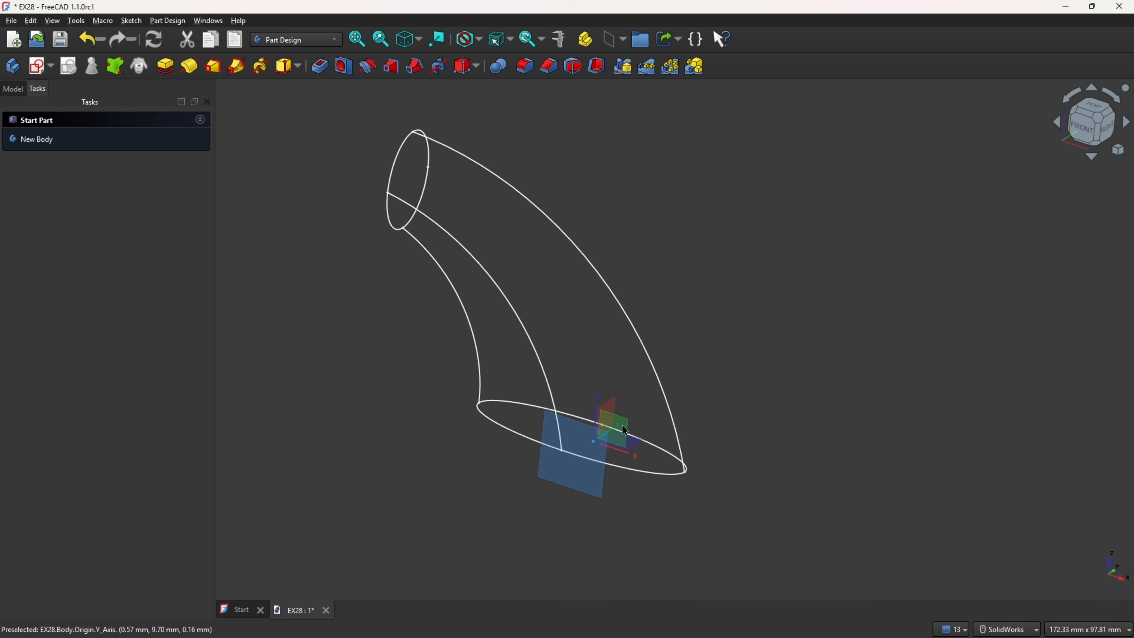
{"action": "left_click", "coordinate": [19, 92]}
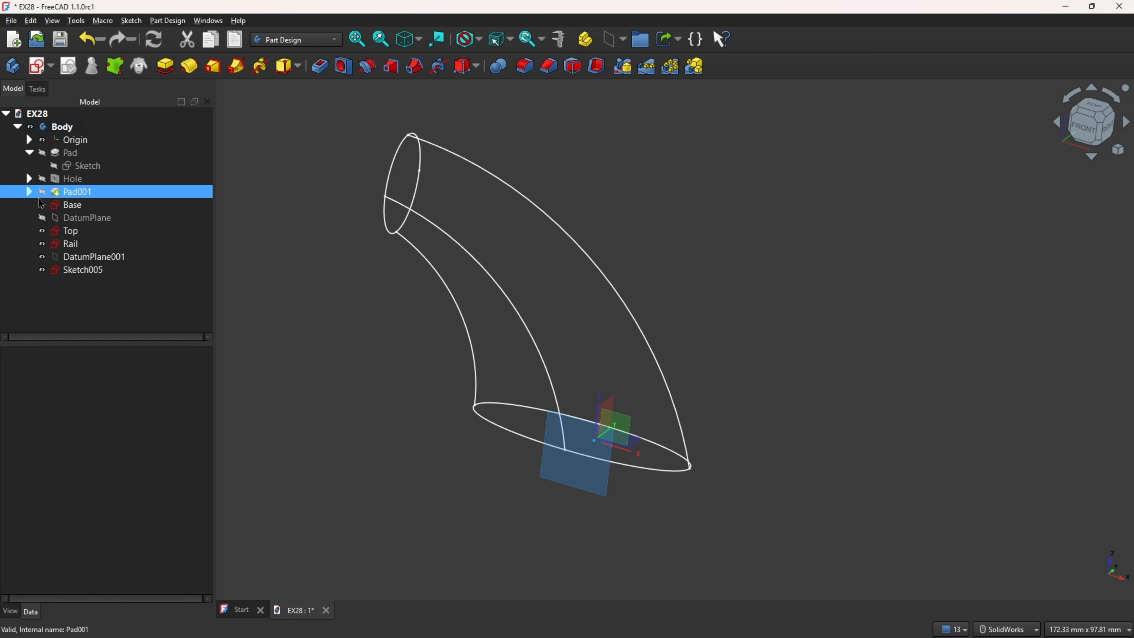
{"action": "left_click", "coordinate": [42, 256]}
Step: Create another datum plane attached to the XZ plane, with a Z offset of -7.5 mm for the opposite side
{"action": "left_click", "coordinate": [545, 370]}
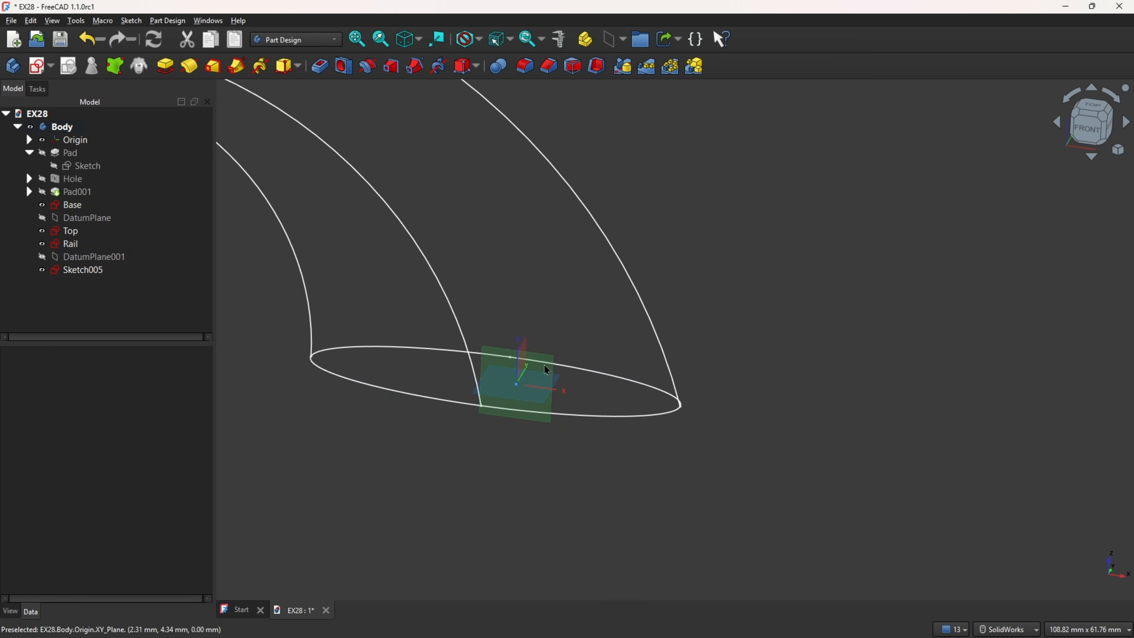
{"action": "left_click", "coordinate": [623, 40]}
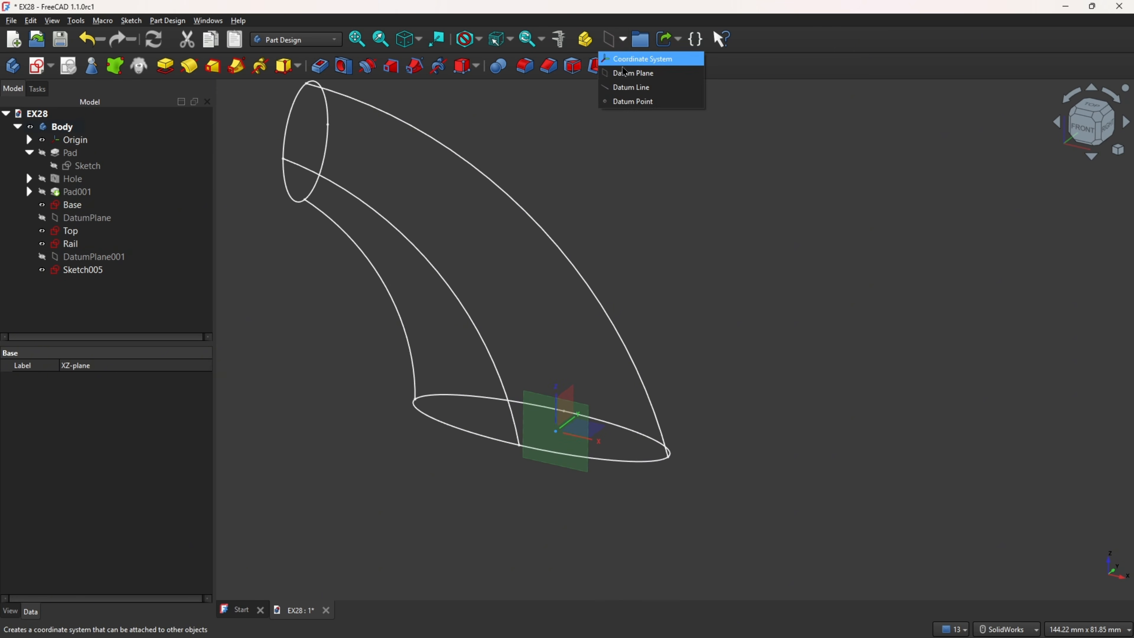
{"action": "left_click", "coordinate": [625, 84]}
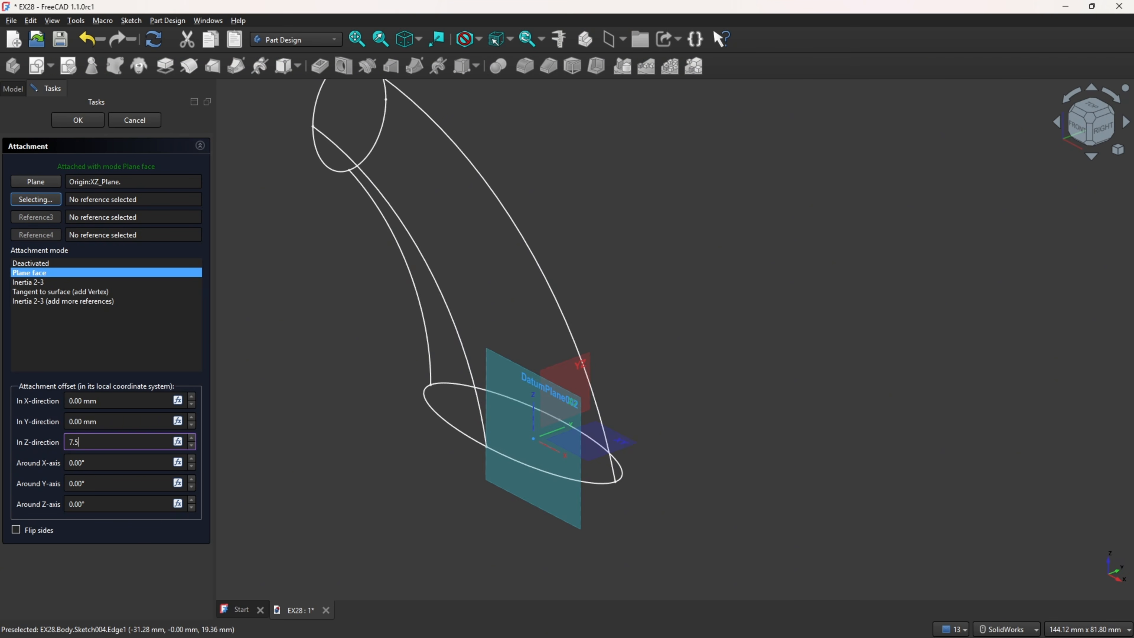
{"action": "key", "text": "Return"}
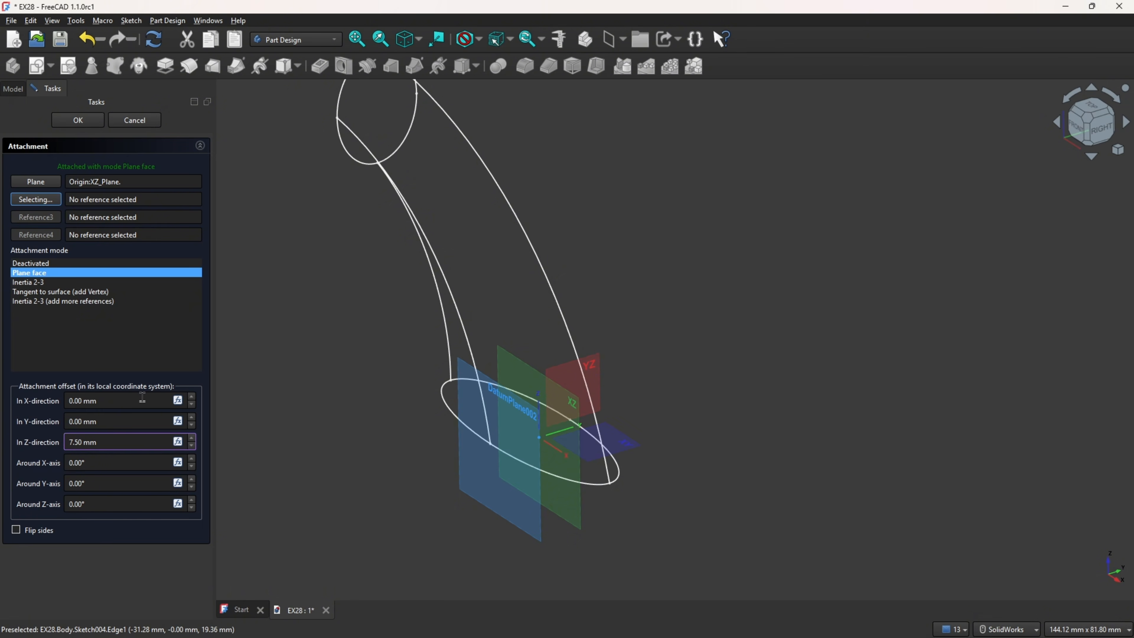
{"action": "type", "text": "-"}
{"action": "key", "text": "Return"}
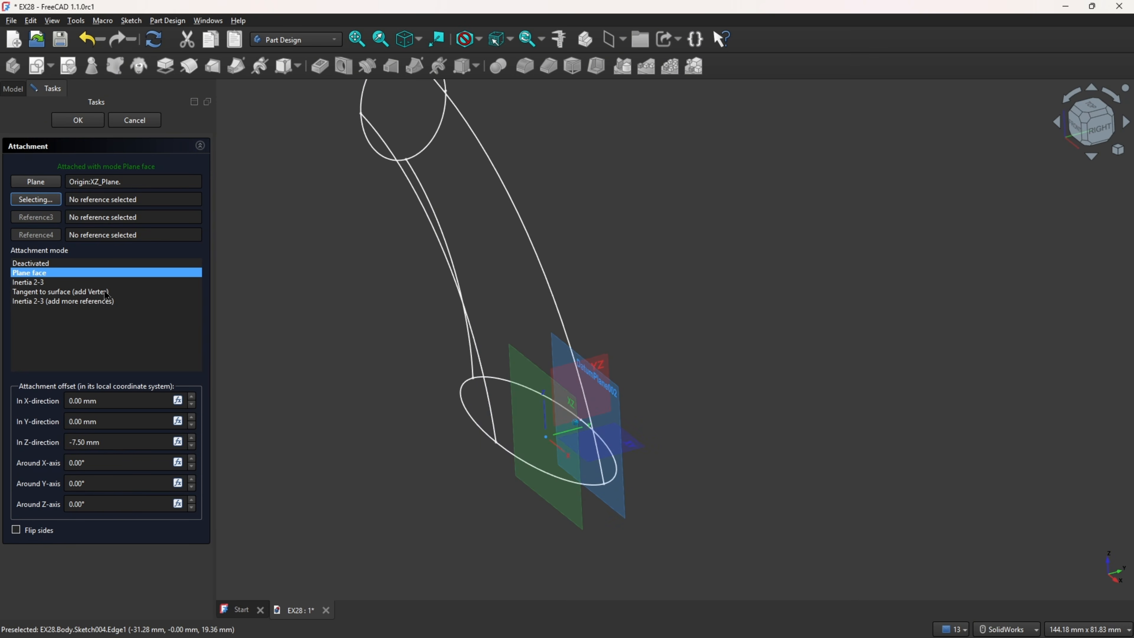
{"action": "left_click", "coordinate": [78, 121]}
Step: Hide the origin planes and select the new datum plane on the opposite side of the arm
{"action": "left_click", "coordinate": [44, 139]}
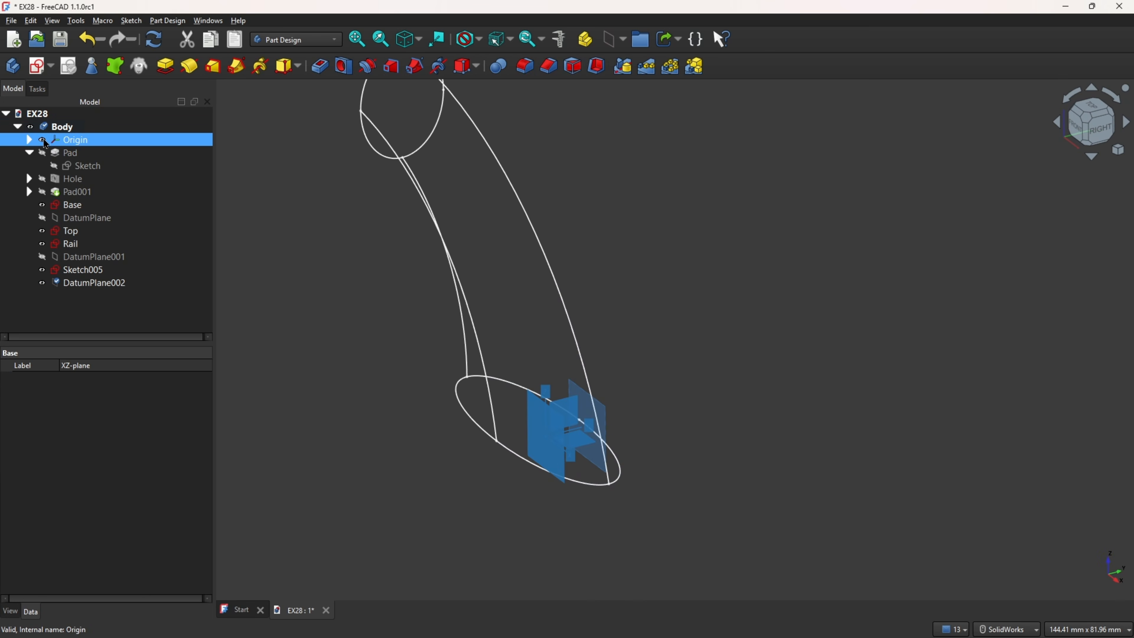
{"action": "left_click", "coordinate": [43, 140]}
{"action": "left_click", "coordinate": [2, 283]}
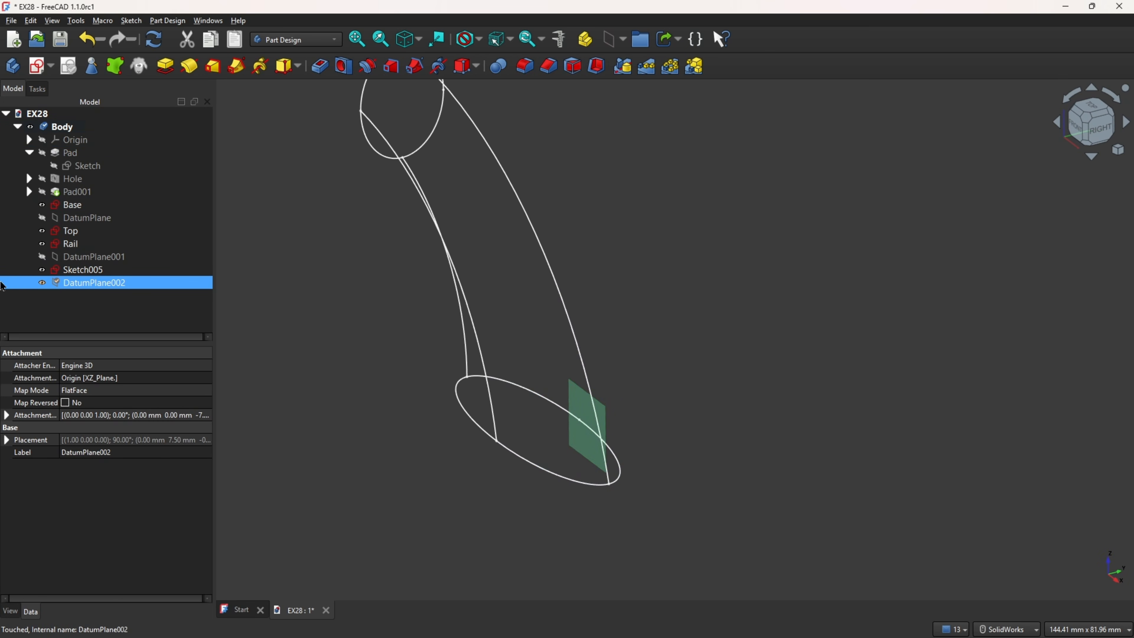
{"action": "middle_click_drag", "start_coordinate": [508, 271], "coordinate": [597, 390]}
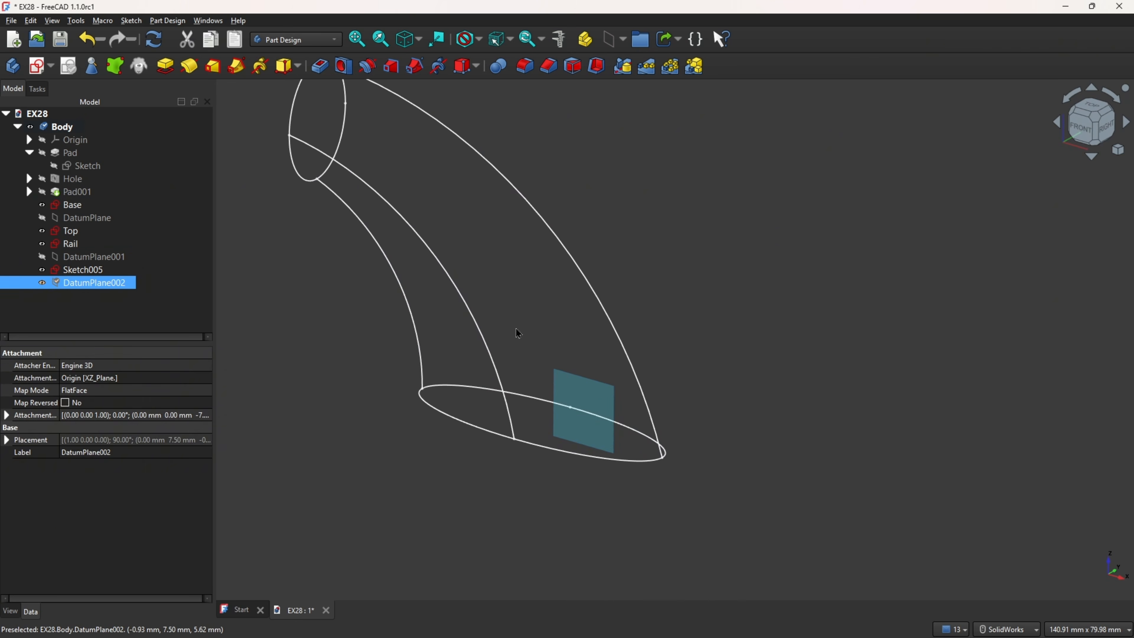
Step: Start a sketch on DatumPlane002 and project the side points of the Base and Top profiles as external geometry
{"action": "left_click", "coordinate": [37, 66]}
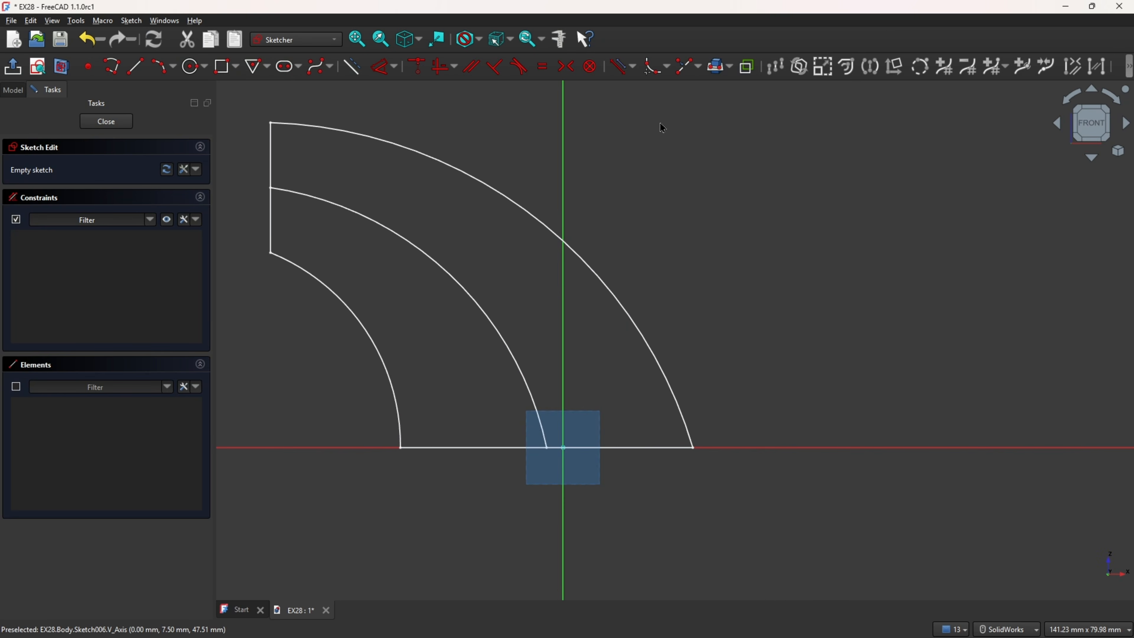
{"action": "left_click", "coordinate": [729, 66]}
{"action": "left_click", "coordinate": [736, 107]}
{"action": "mouse_move", "coordinate": [687, 223]}
{"action": "middle_mouse_down"}
{"action": "mouse_move", "coordinate": [652, 290]}
{"action": "mouse_move", "coordinate": [634, 427]}
{"action": "mouse_move", "coordinate": [269, 251]}
{"action": "mouse_move", "coordinate": [375, 284]}
{"action": "mouse_move", "coordinate": [583, 235]}
{"action": "mouse_move", "coordinate": [567, 182]}
{"action": "mouse_move", "coordinate": [536, 169]}
{"action": "middle_mouse_up"}
{"action": "left_click", "coordinate": [622, 416]}
Step: Hide the Base, Top, Rail and Sketch005 sketches so only the projected reference points remain in view
{"action": "left_click", "coordinate": [14, 90]}
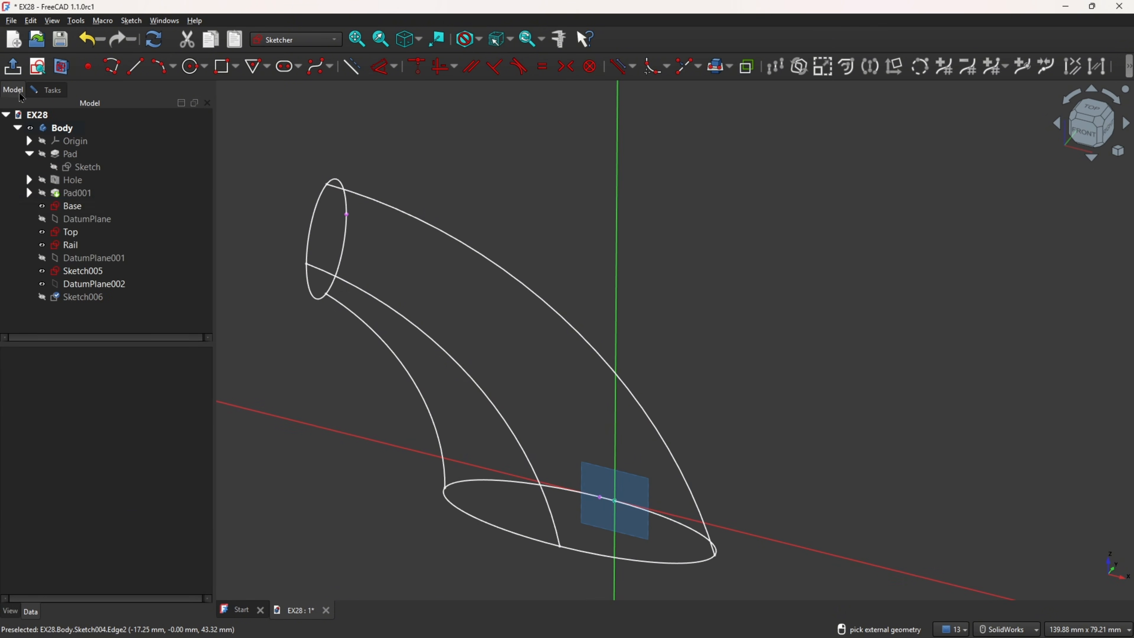
{"action": "left_click", "coordinate": [43, 207]}
{"action": "left_click", "coordinate": [43, 232]}
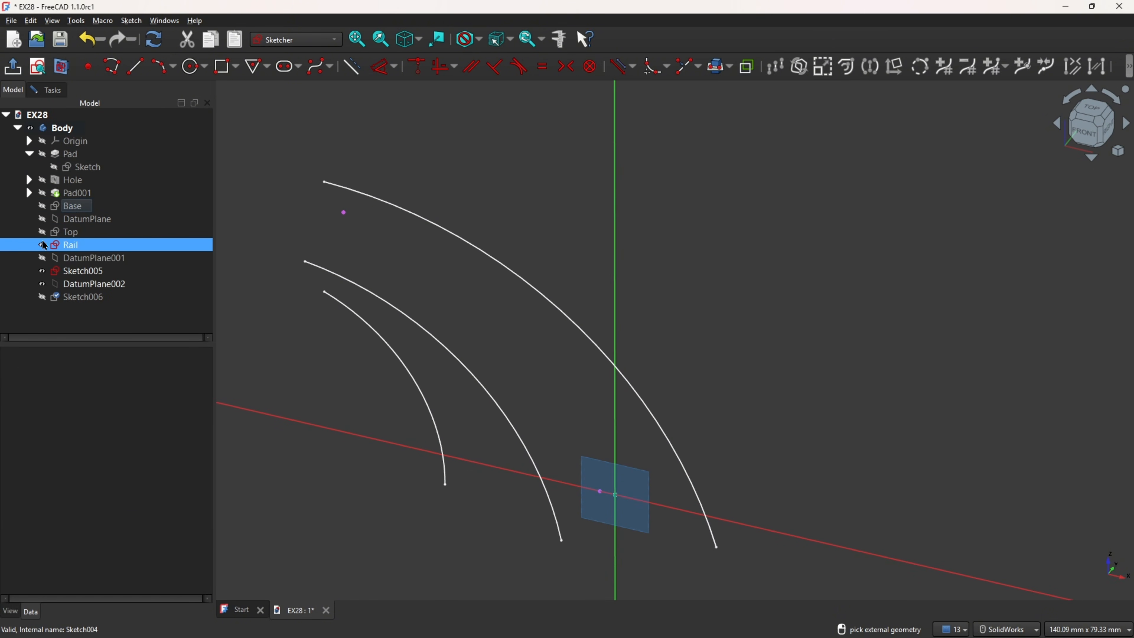
{"action": "left_click", "coordinate": [43, 245]}
{"action": "left_click", "coordinate": [43, 271]}
{"action": "middle_click_drag", "start_coordinate": [495, 219], "coordinate": [570, 210]}
Step: Draw an arc from the projected Top point down near the projected Base point and set its radius to 54 mm
{"action": "left_click", "coordinate": [165, 69]}
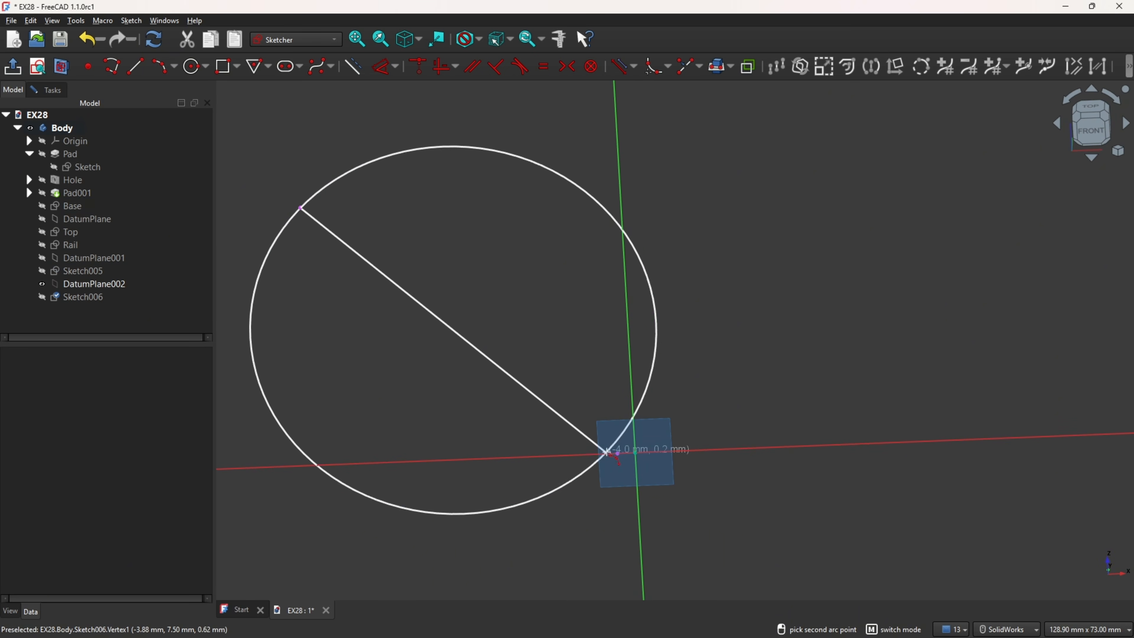
{"action": "left_click", "coordinate": [615, 449]}
{"action": "left_click", "coordinate": [553, 303]}
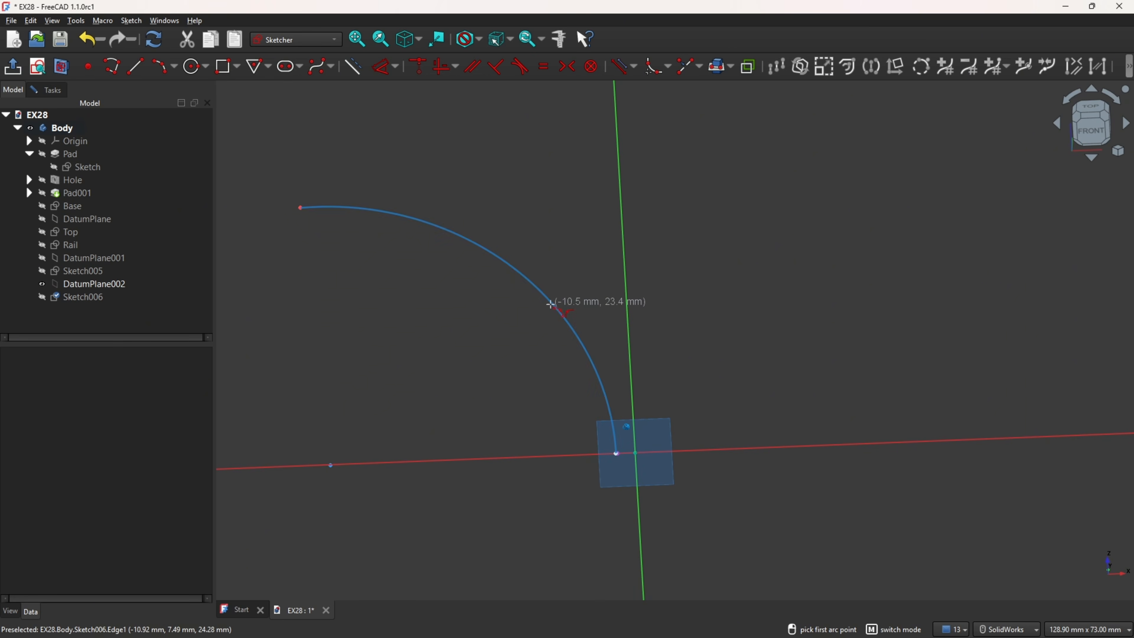
{"action": "left_click", "coordinate": [370, 70]}
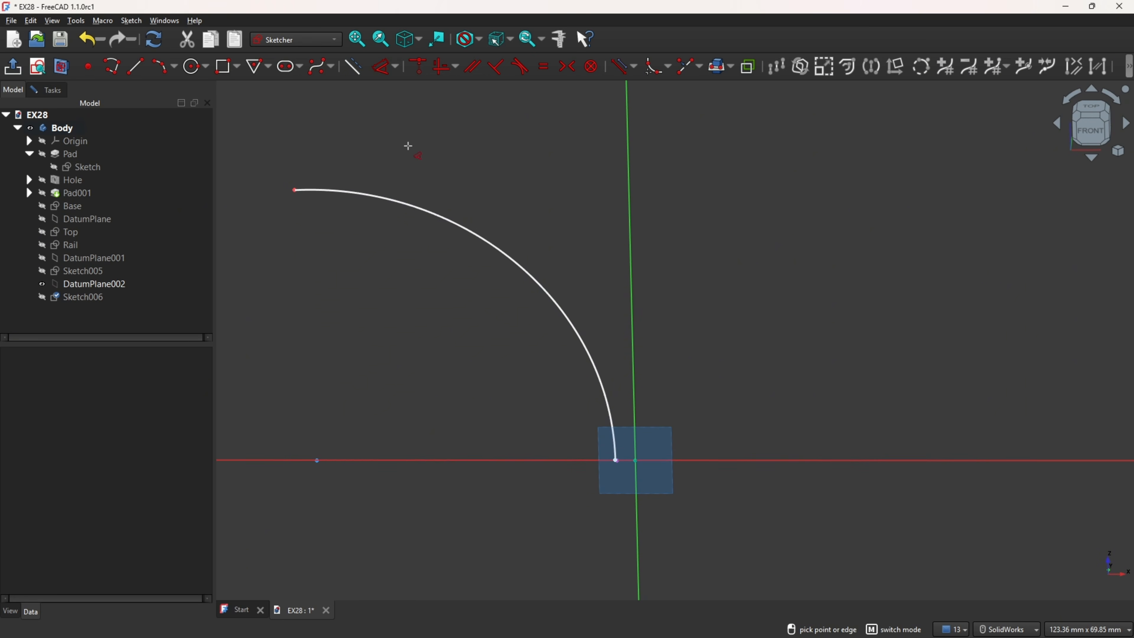
{"action": "left_click", "coordinate": [435, 221]}
{"action": "left_click", "coordinate": [413, 217]}
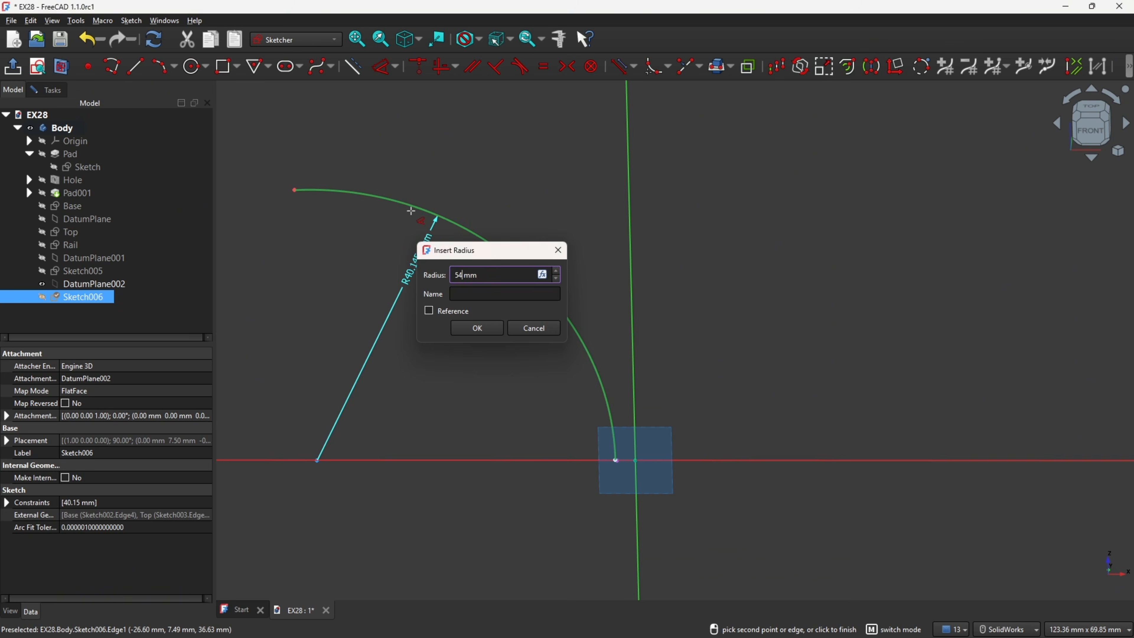
{"action": "key", "text": "Return"}
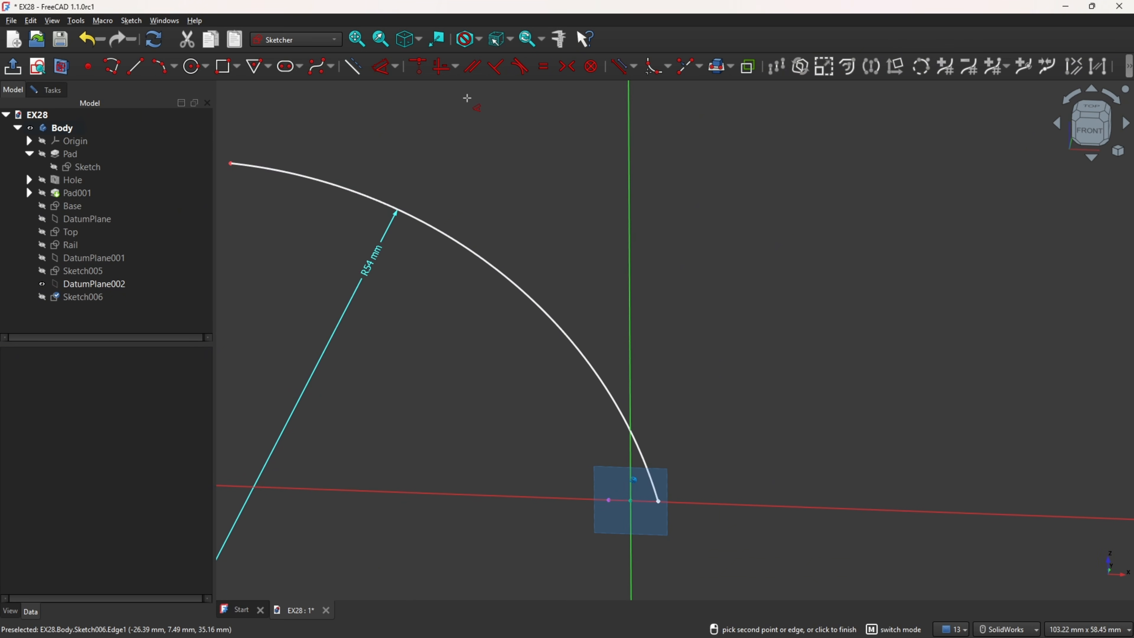
Step: Make the arc's lower endpoint coincident with the projected Base point and finish the sketch
{"action": "left_click", "coordinate": [422, 70]}
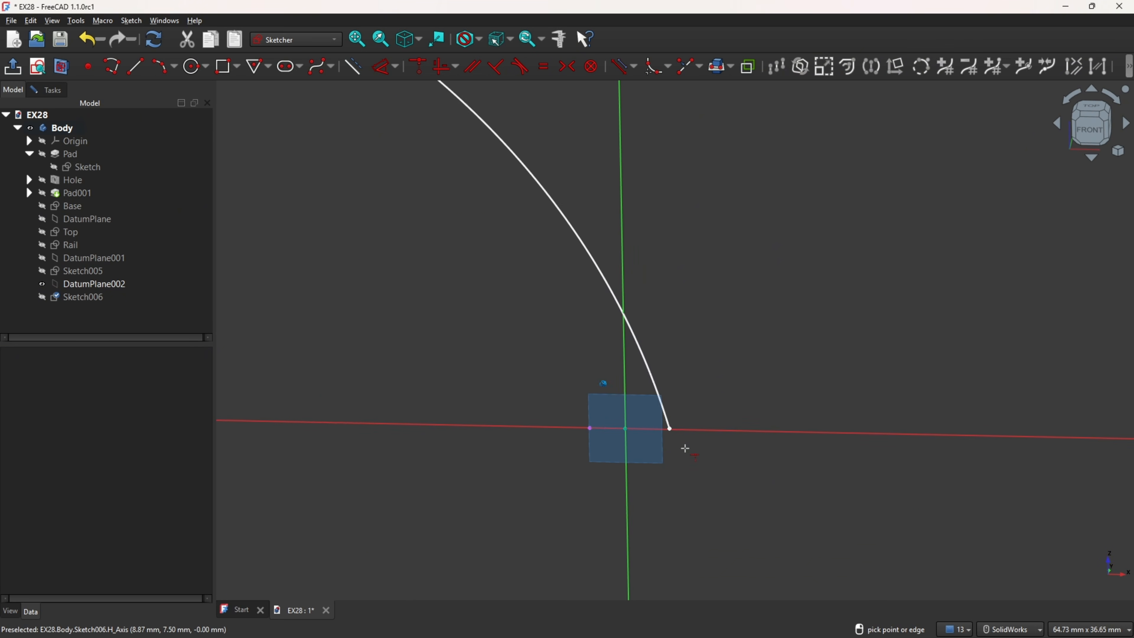
{"action": "left_click", "coordinate": [670, 429]}
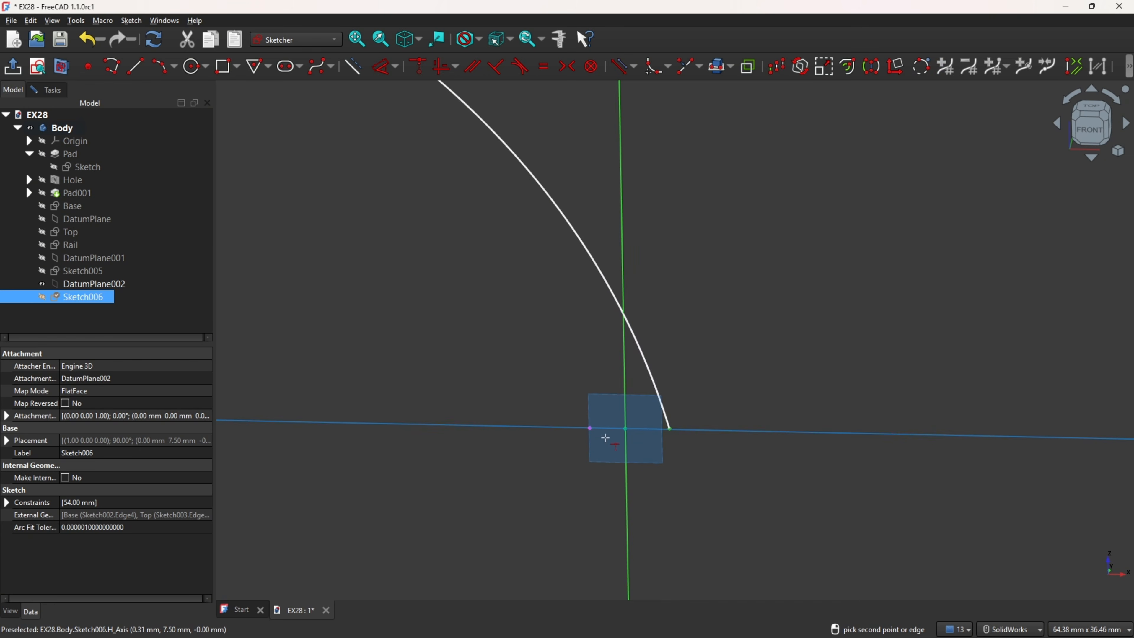
{"action": "left_click", "coordinate": [590, 430]}
{"action": "scroll", "coordinate": [570, 451], "scroll_direction": "down", "scroll_amount": 5}
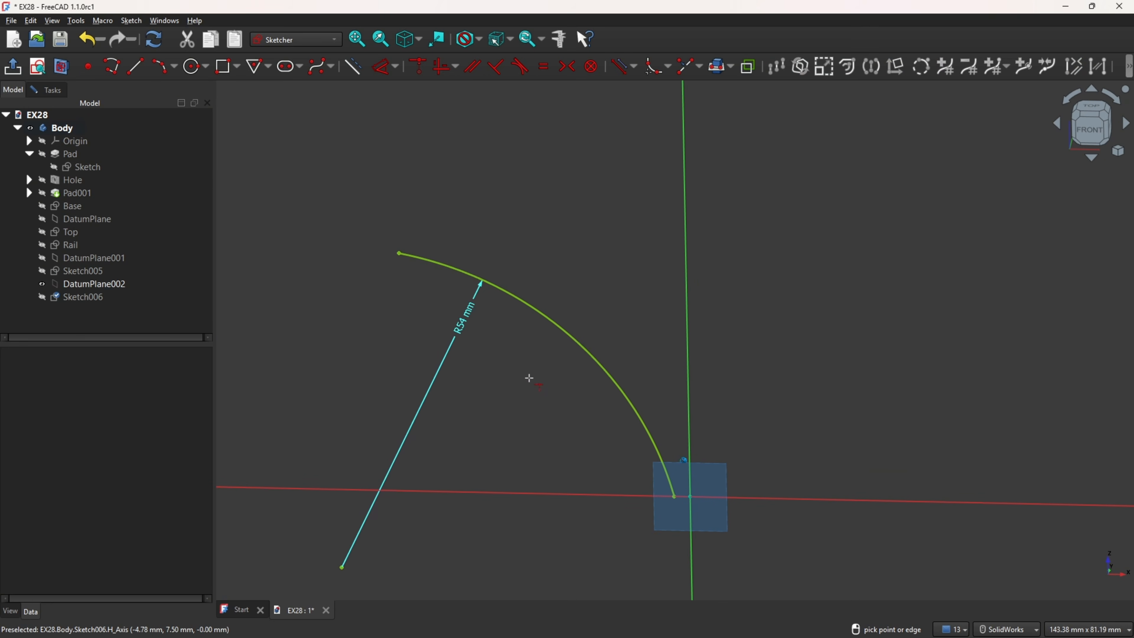
{"action": "left_click", "coordinate": [15, 73]}
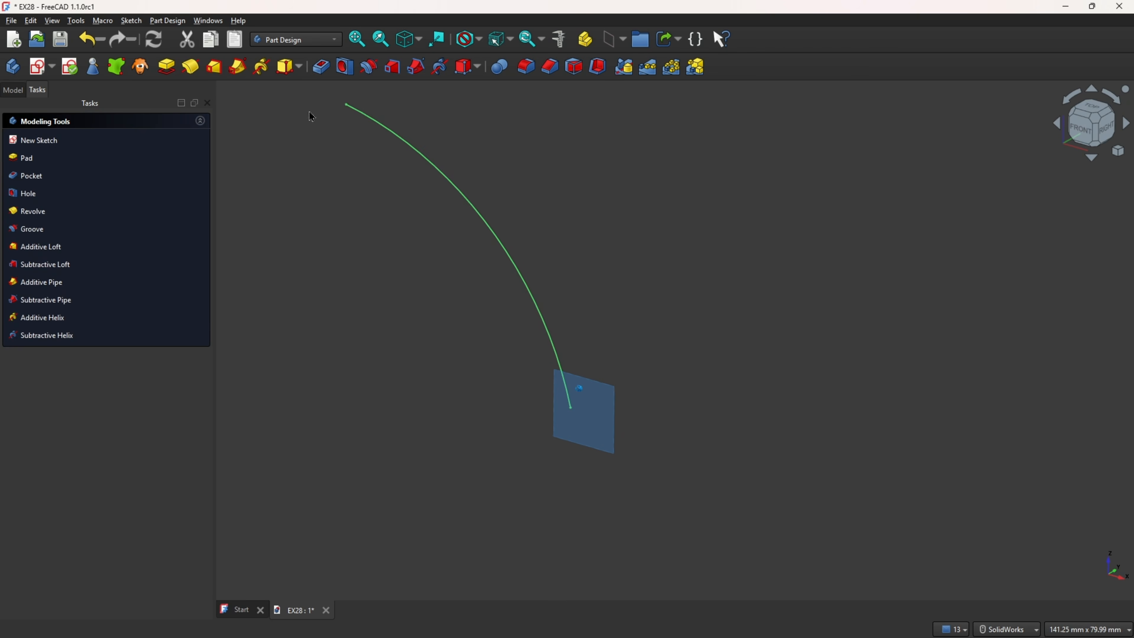
Step: Hide DatumPlane002 and show Sketch005, Rail, Top, DatumPlane and Base again
{"action": "left_click", "coordinate": [14, 90]}
{"action": "left_click", "coordinate": [42, 285]}
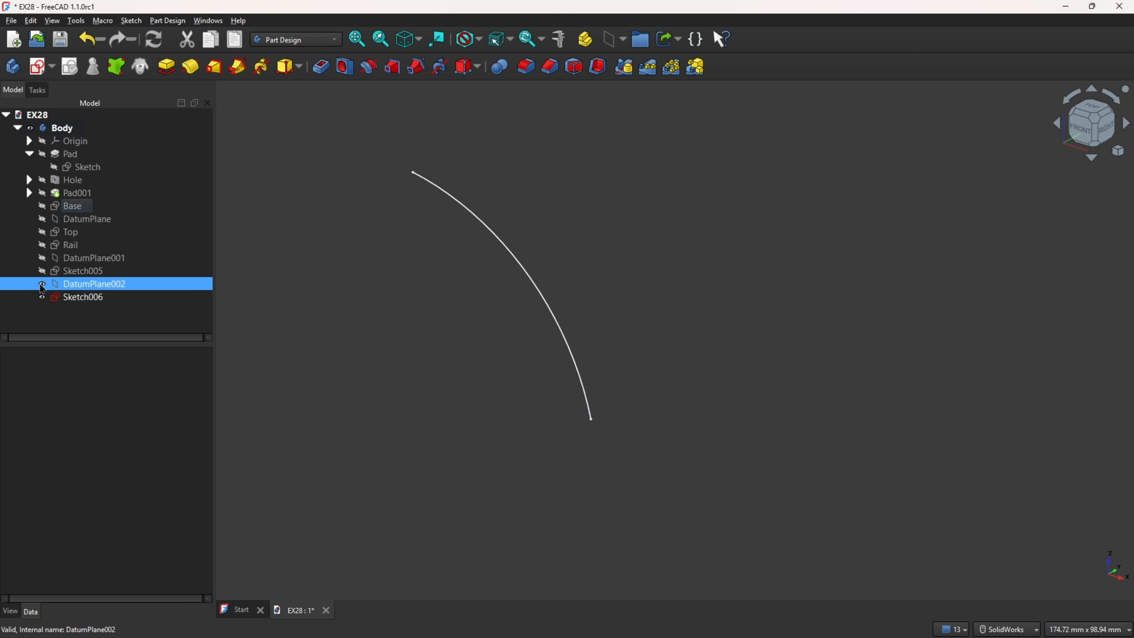
{"action": "left_click", "coordinate": [41, 271]}
{"action": "left_click", "coordinate": [41, 244]}
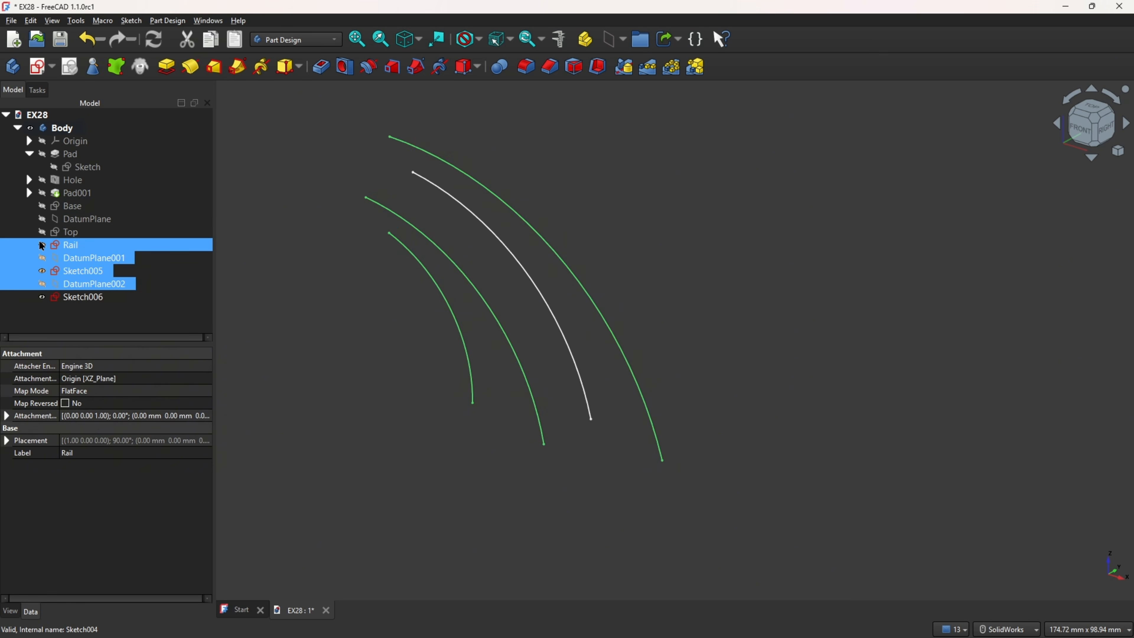
{"action": "left_click", "coordinate": [41, 230]}
{"action": "left_click", "coordinate": [41, 218]}
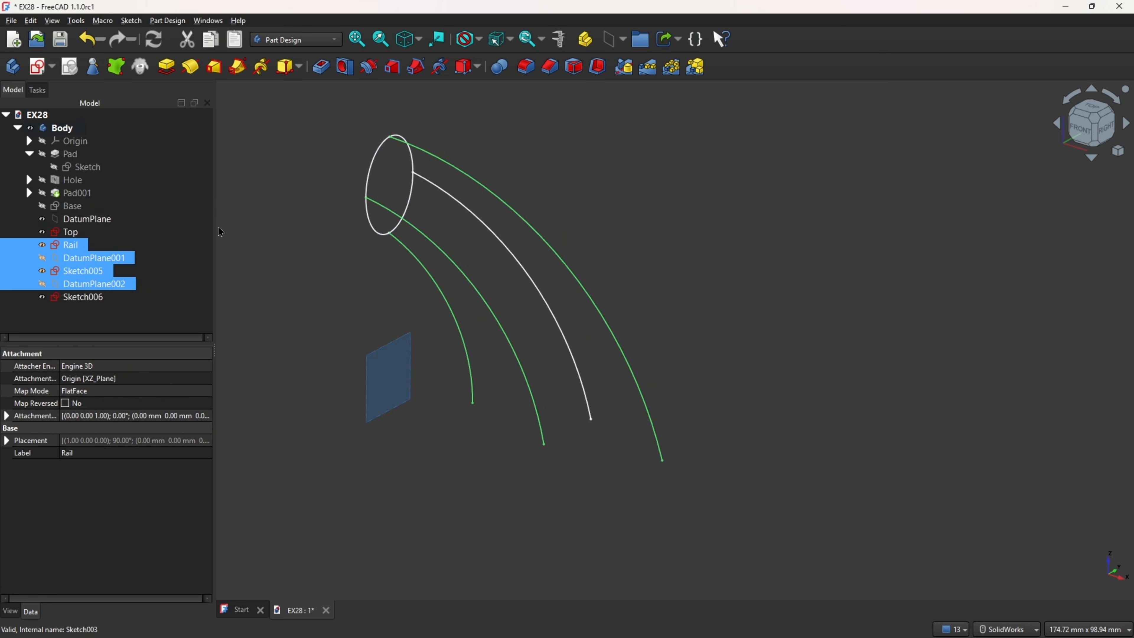
{"action": "left_click", "coordinate": [42, 207]}
{"action": "left_click", "coordinate": [304, 177]}
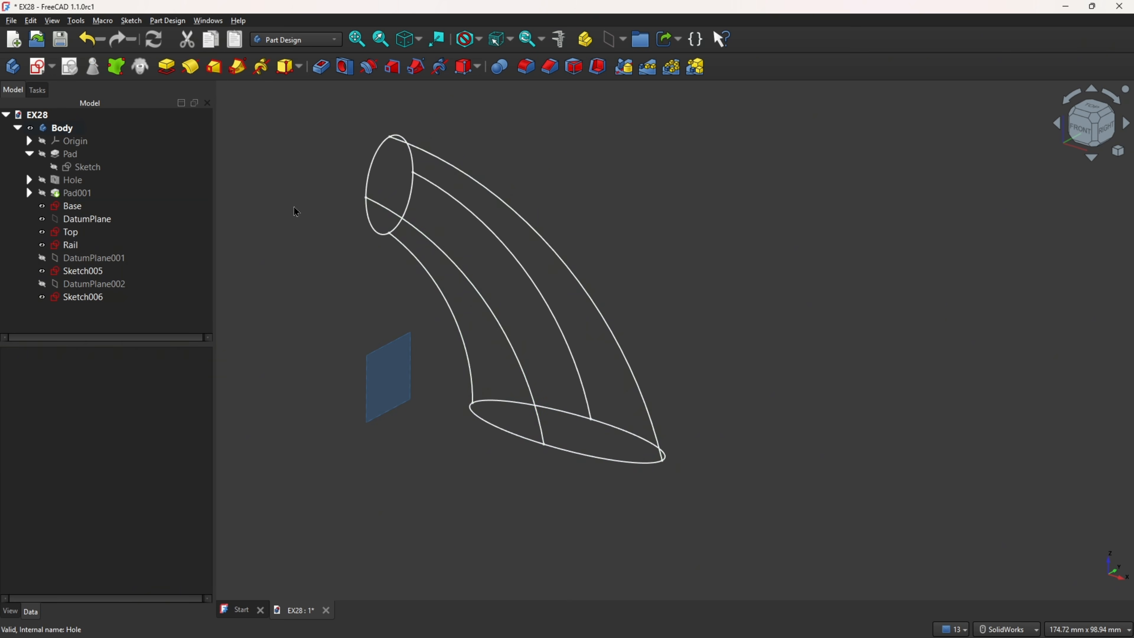
Step: Hide DatumPlane so that only the arm's profile and guide sketches are shown
{"action": "middle_click_drag", "start_coordinate": [862, 279], "coordinate": [782, 233]}
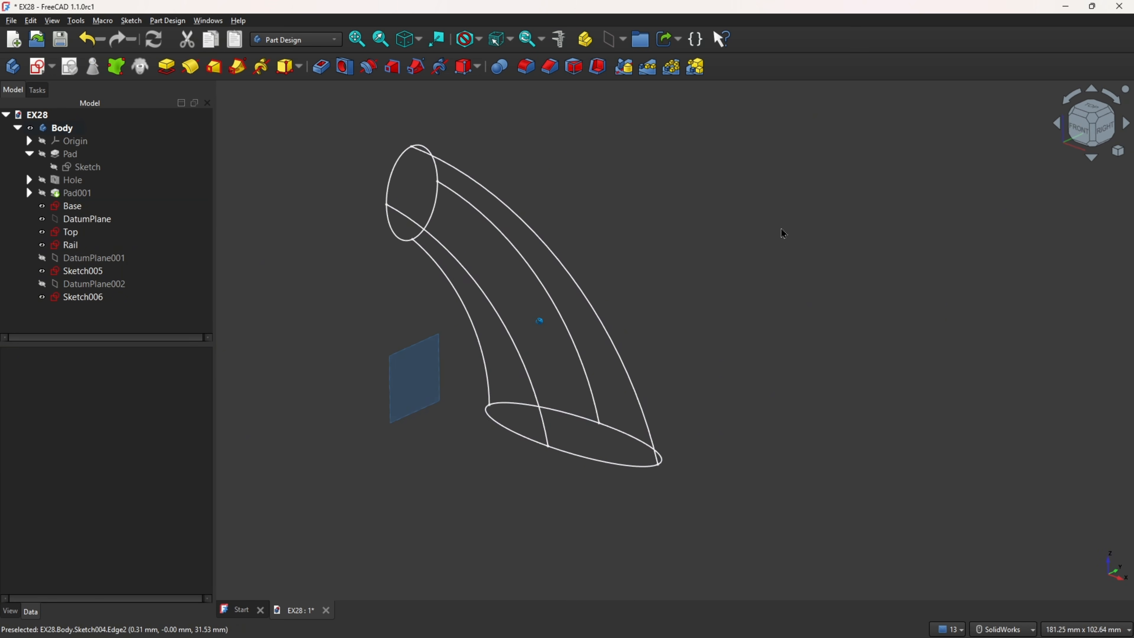
{"action": "left_click", "coordinate": [164, 248]}
{"action": "middle_click", "coordinate": [312, 277]}
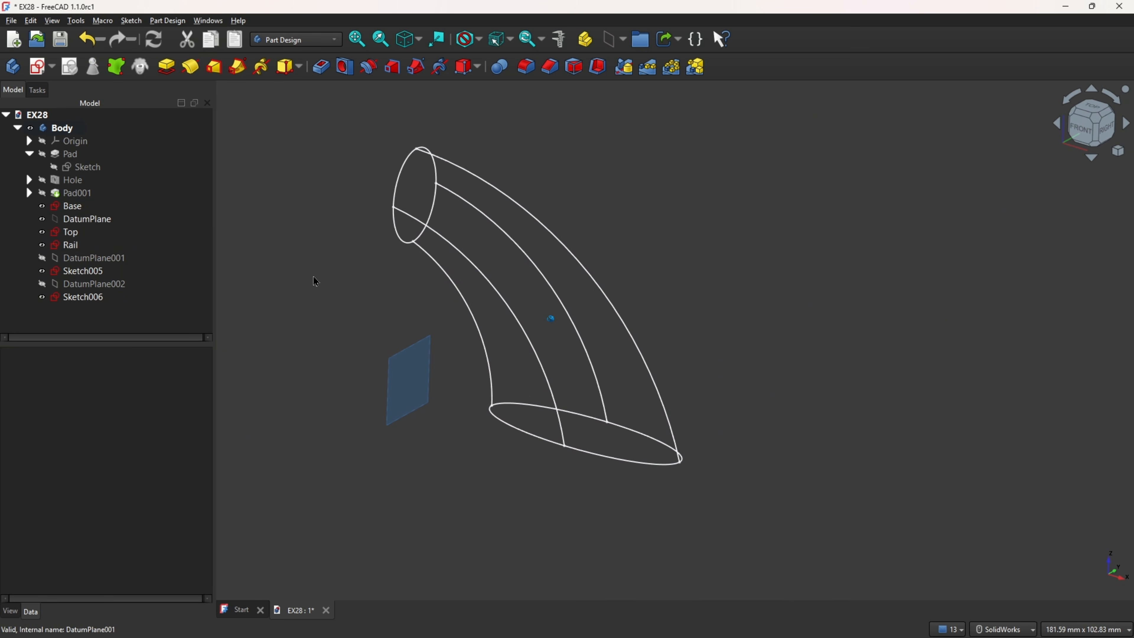
{"action": "left_click", "coordinate": [42, 219]}
{"action": "middle_click_drag", "start_coordinate": [334, 175], "coordinate": [325, 207]}
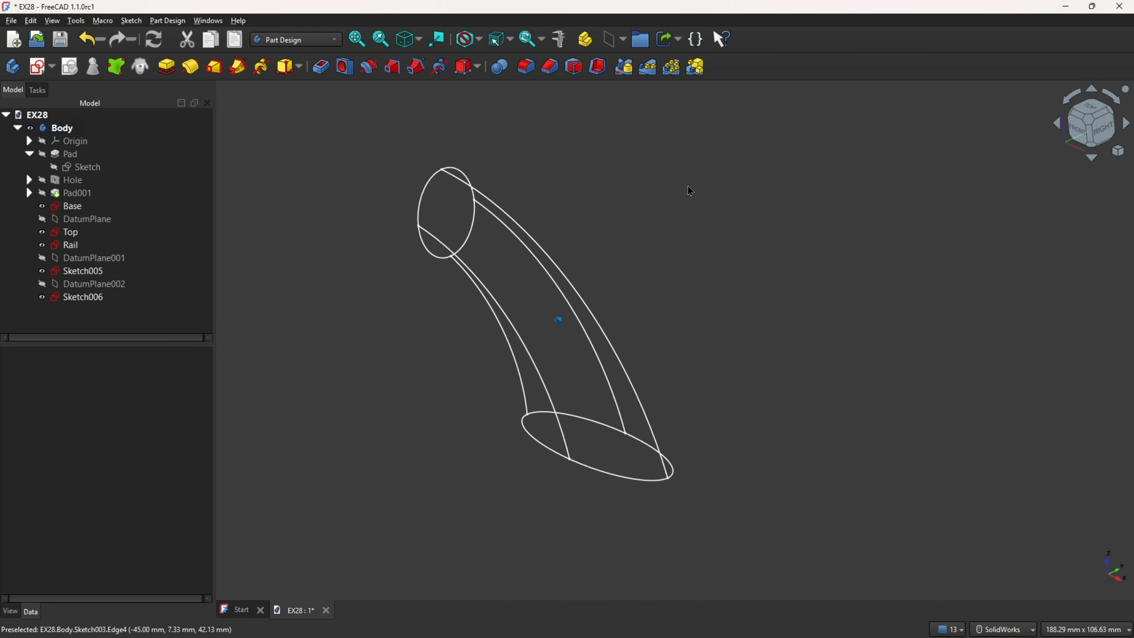
{"action": "middle_click_drag", "start_coordinate": [688, 186], "coordinate": [672, 194]}
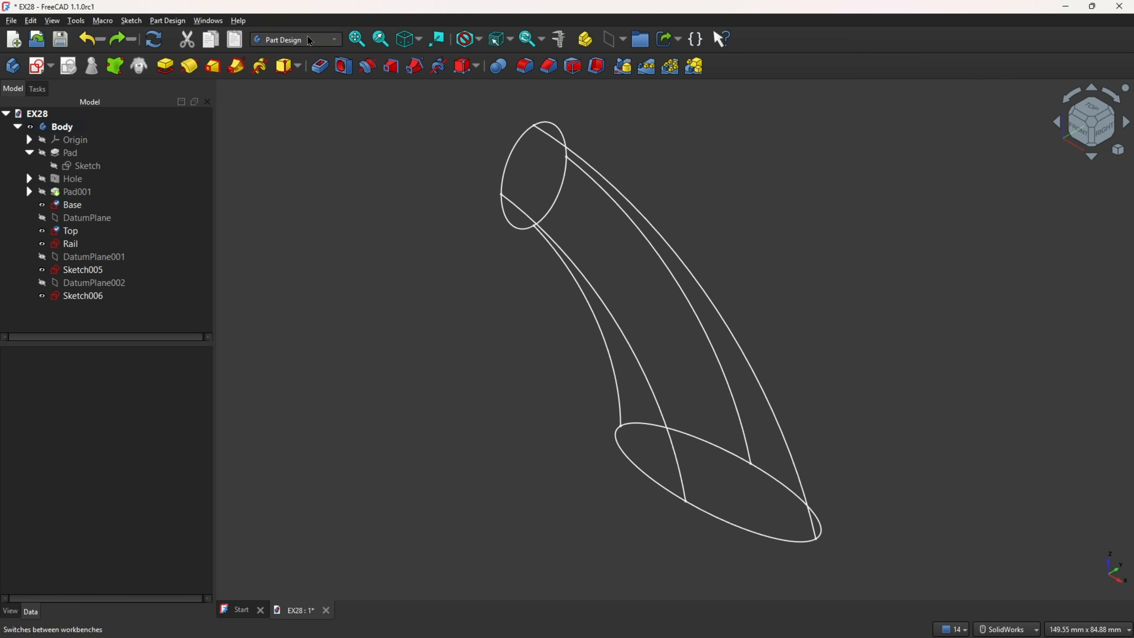
Step: Switch to the Surface workbench and fill a Coons boundary surface from Base Edge3, Sketch005 Edge1, Rail Edge2 and Top Edge1
{"action": "left_click", "coordinate": [336, 44]}
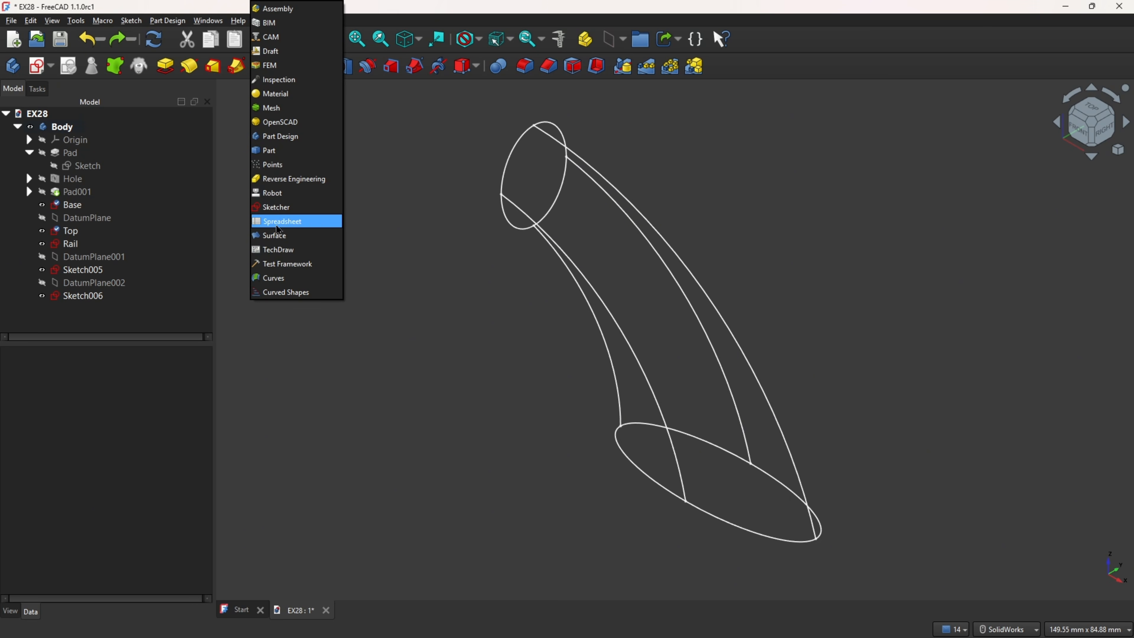
{"action": "left_click", "coordinate": [278, 236]}
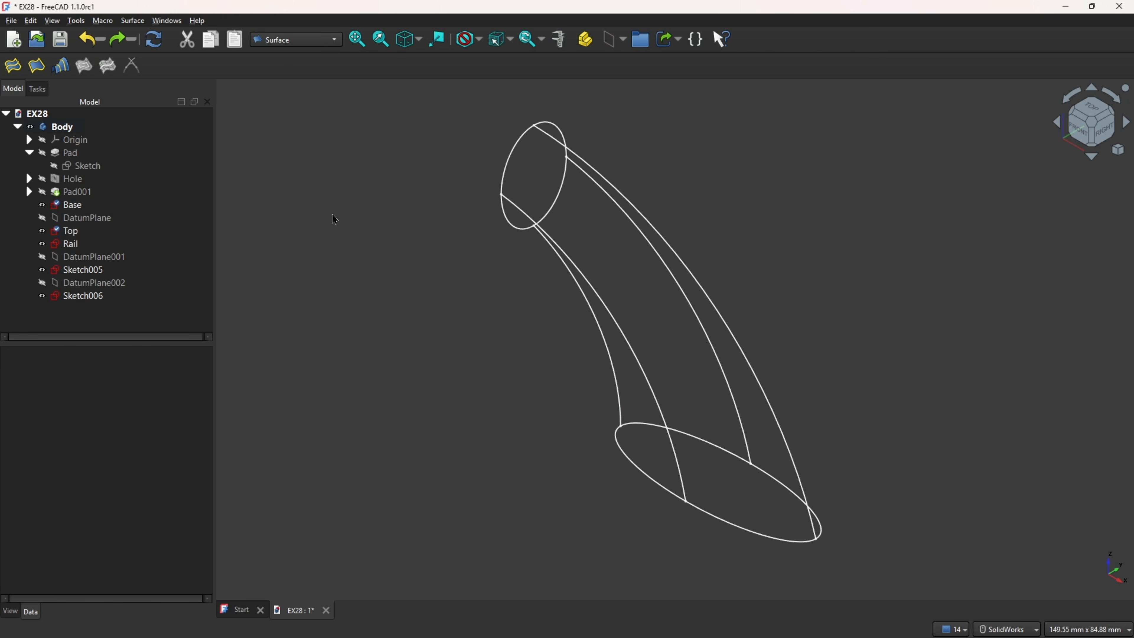
{"action": "left_click", "coordinate": [36, 68]}
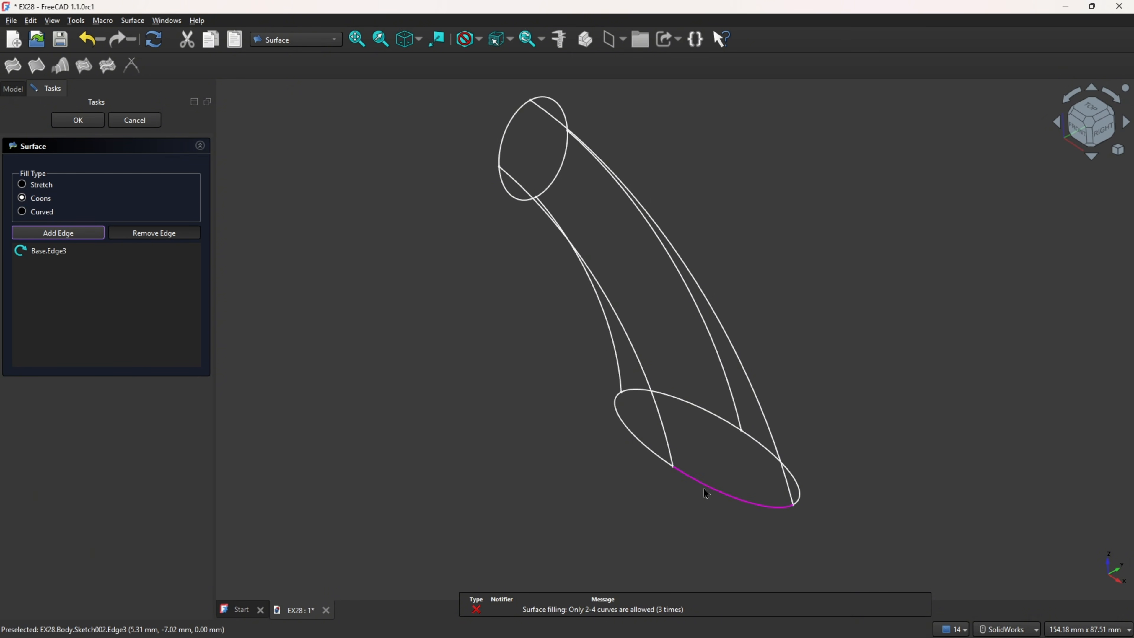
{"action": "left_click", "coordinate": [666, 438]}
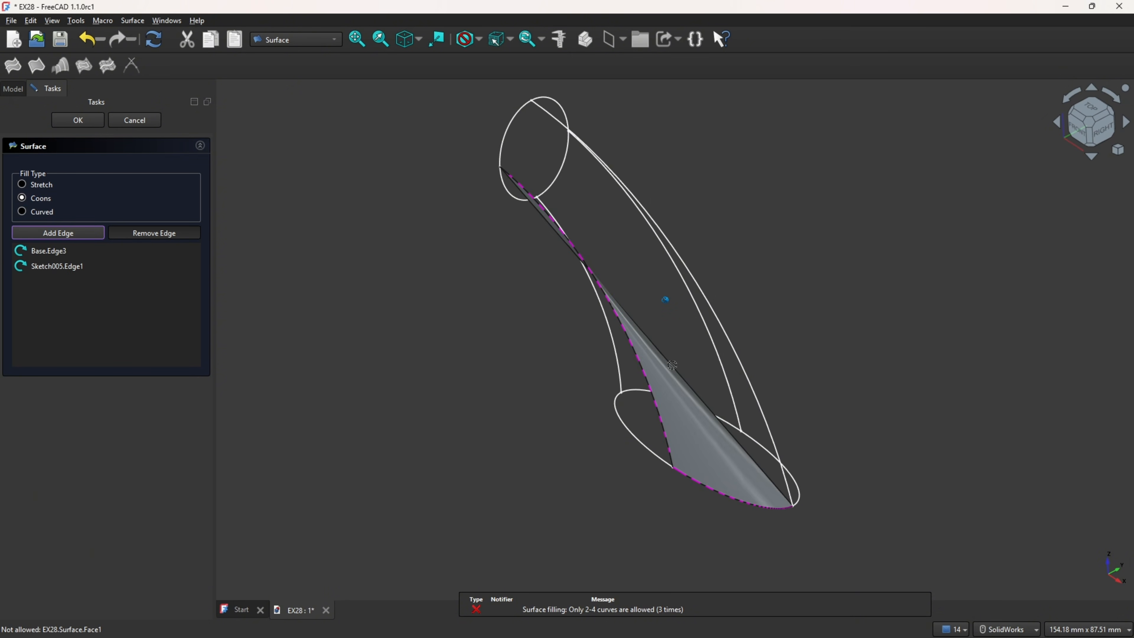
{"action": "left_click", "coordinate": [725, 335]}
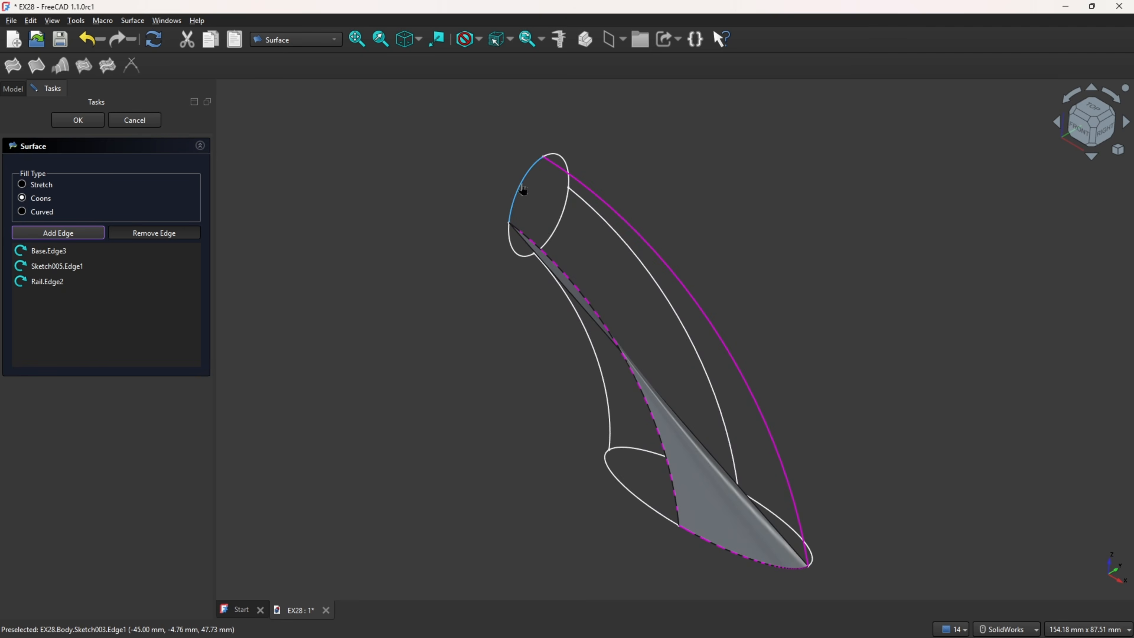
{"action": "left_click", "coordinate": [524, 190]}
{"action": "mouse_move", "coordinate": [527, 201]}
{"action": "middle_mouse_down"}
{"action": "mouse_move", "coordinate": [607, 400]}
{"action": "mouse_move", "coordinate": [684, 225]}
{"action": "mouse_move", "coordinate": [665, 227]}
{"action": "middle_mouse_up"}
{"action": "left_click", "coordinate": [77, 120]}
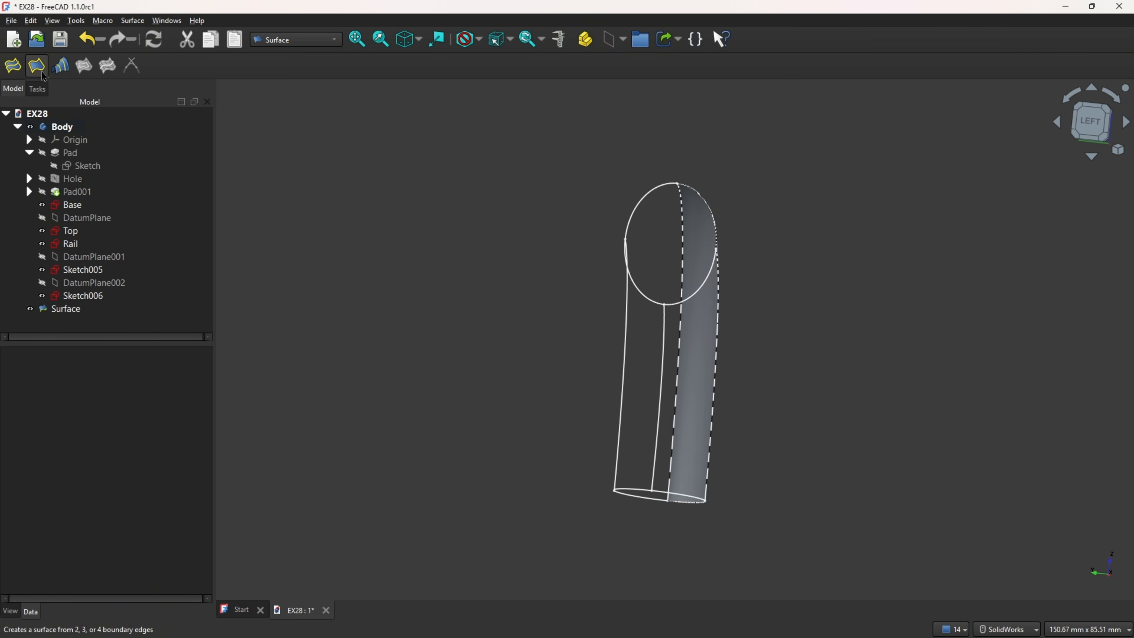
Step: Fill a second boundary surface of type Stretch from Base Edge4, Rail Edge2, Sketch006 Edge1 and Top Edge4
{"action": "left_click", "coordinate": [42, 70]}
{"action": "middle_click_drag", "start_coordinate": [529, 385], "coordinate": [514, 528]}
{"action": "left_click", "coordinate": [509, 528]}
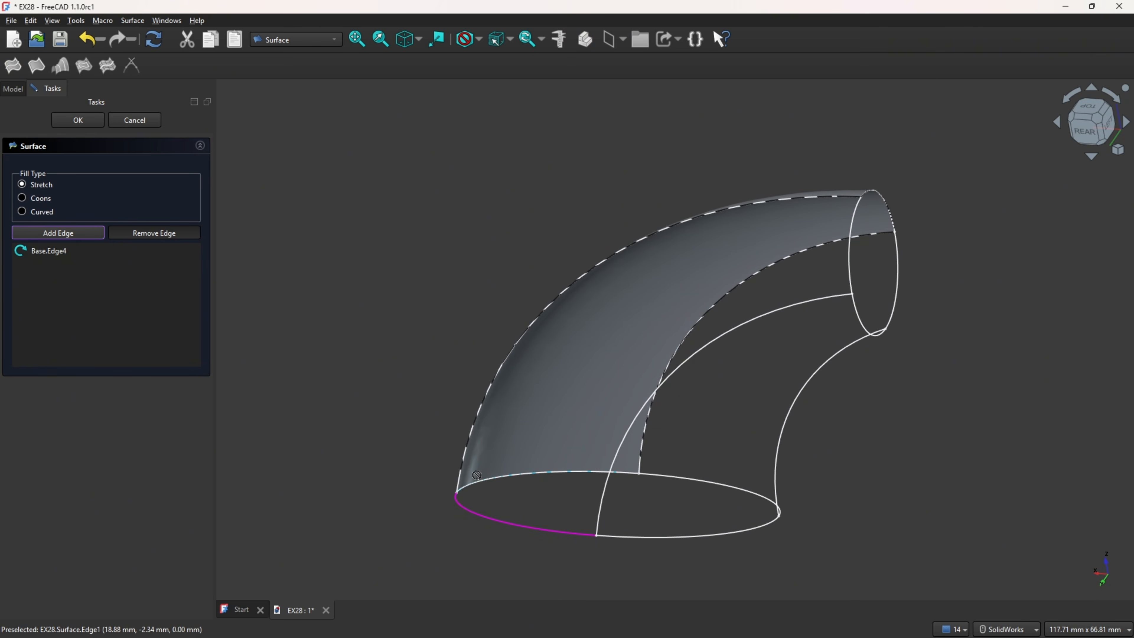
{"action": "left_click", "coordinate": [468, 457]}
{"action": "middle_click_drag", "start_coordinate": [588, 457], "coordinate": [719, 315]}
{"action": "left_click", "coordinate": [718, 312]}
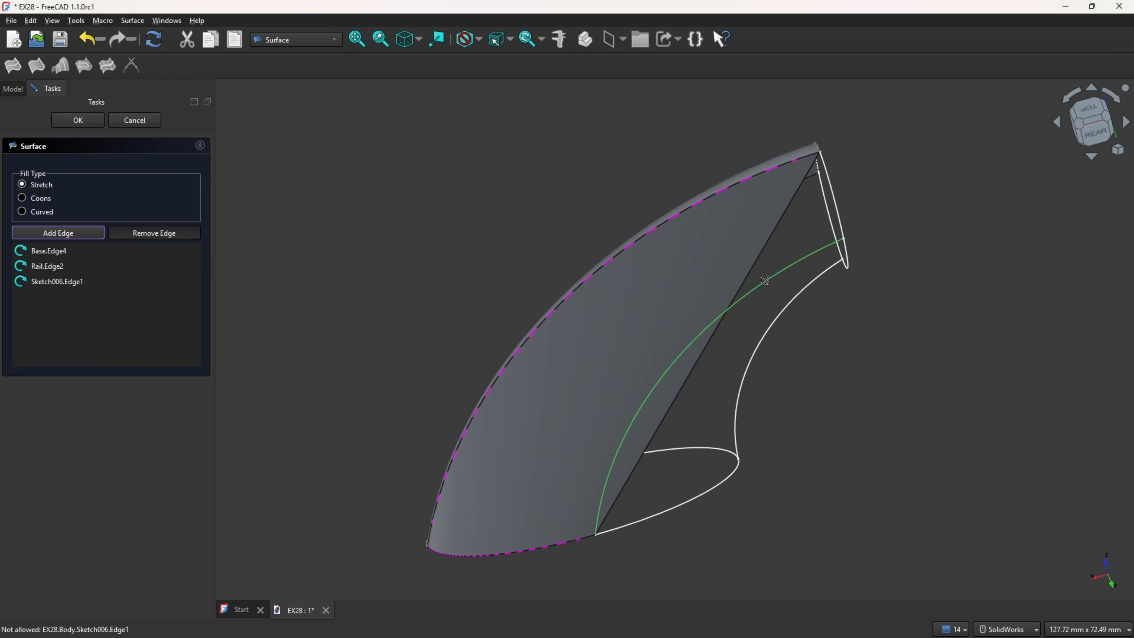
{"action": "left_click", "coordinate": [842, 212]}
{"action": "key", "text": "6"}
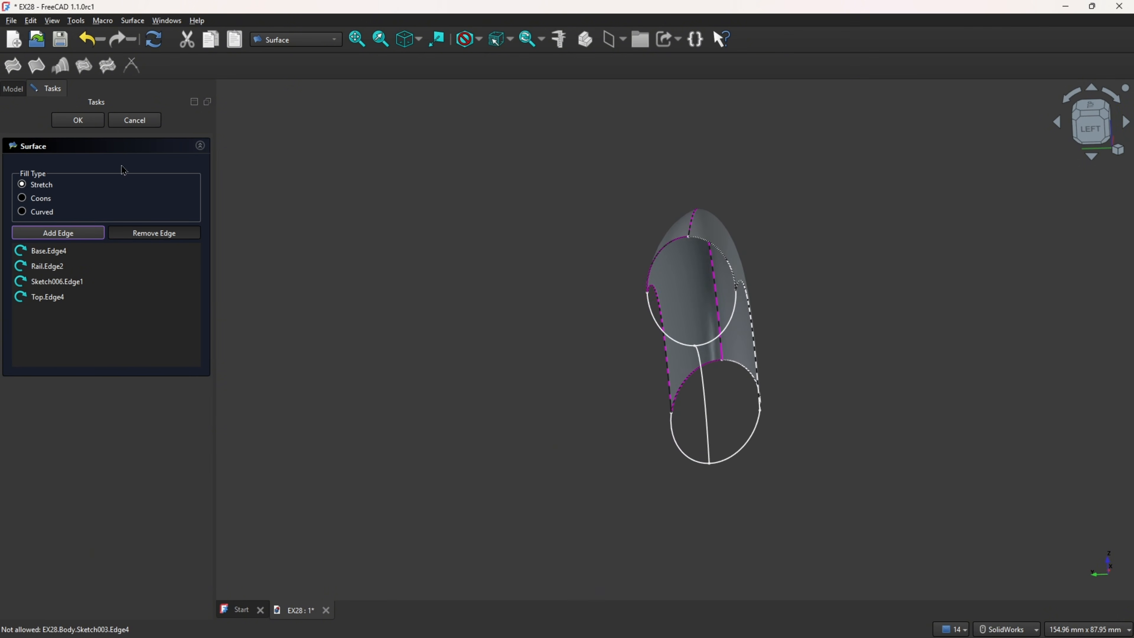
{"action": "left_click", "coordinate": [78, 120]}
Step: Fill a third boundary surface of type Coons from Base Edge1, Sketch006 Edge1, Rail Edge1 and Top Edge3
{"action": "left_click", "coordinate": [36, 65]}
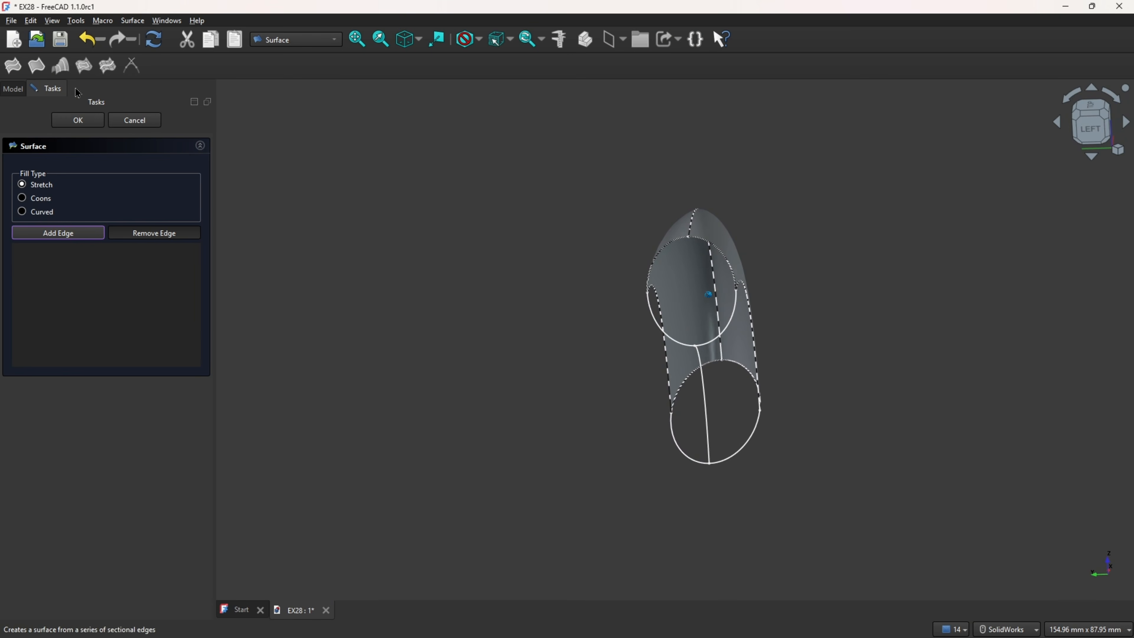
{"action": "middle_click_drag", "start_coordinate": [553, 452], "coordinate": [648, 427]}
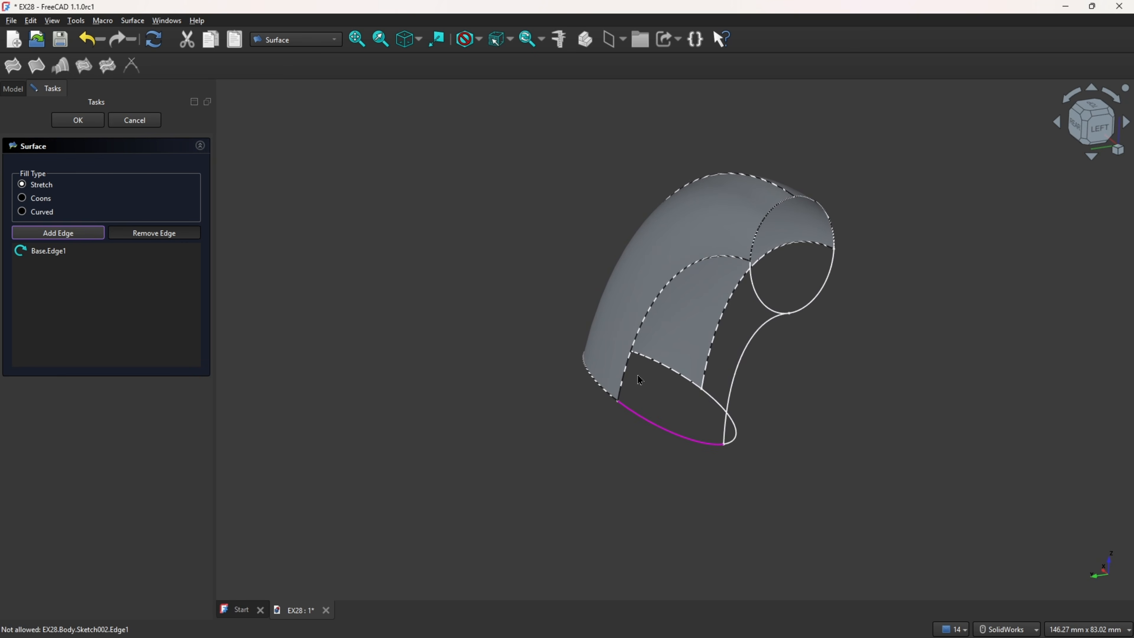
{"action": "left_click", "coordinate": [635, 362]}
{"action": "left_click", "coordinate": [758, 338]}
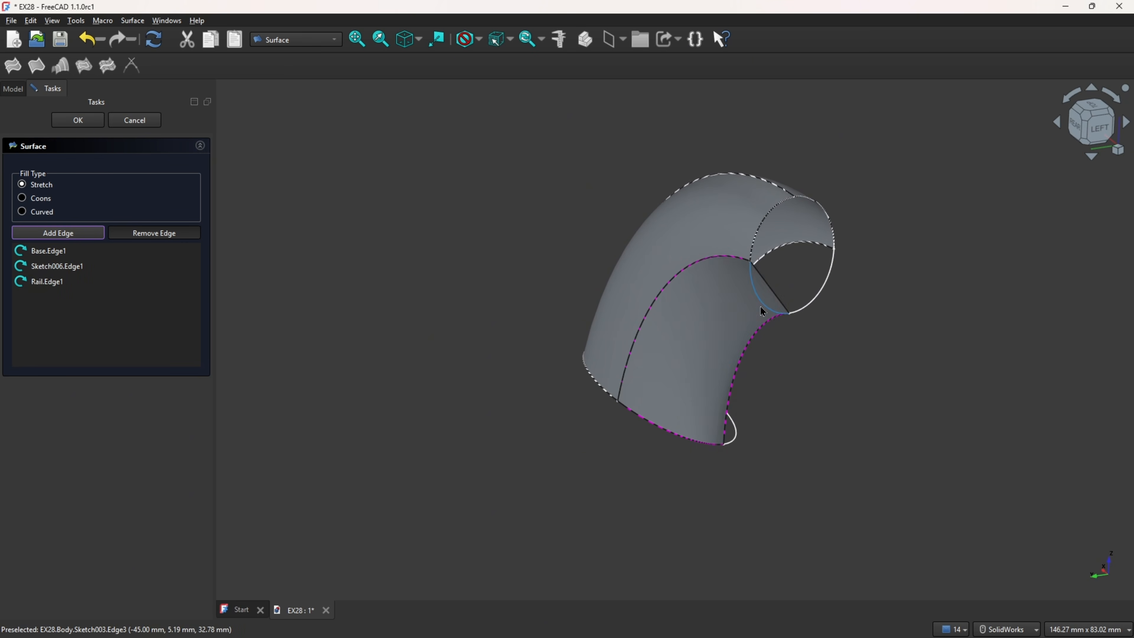
{"action": "left_click", "coordinate": [763, 308]}
{"action": "middle_click_drag", "start_coordinate": [763, 308], "coordinate": [557, 367]}
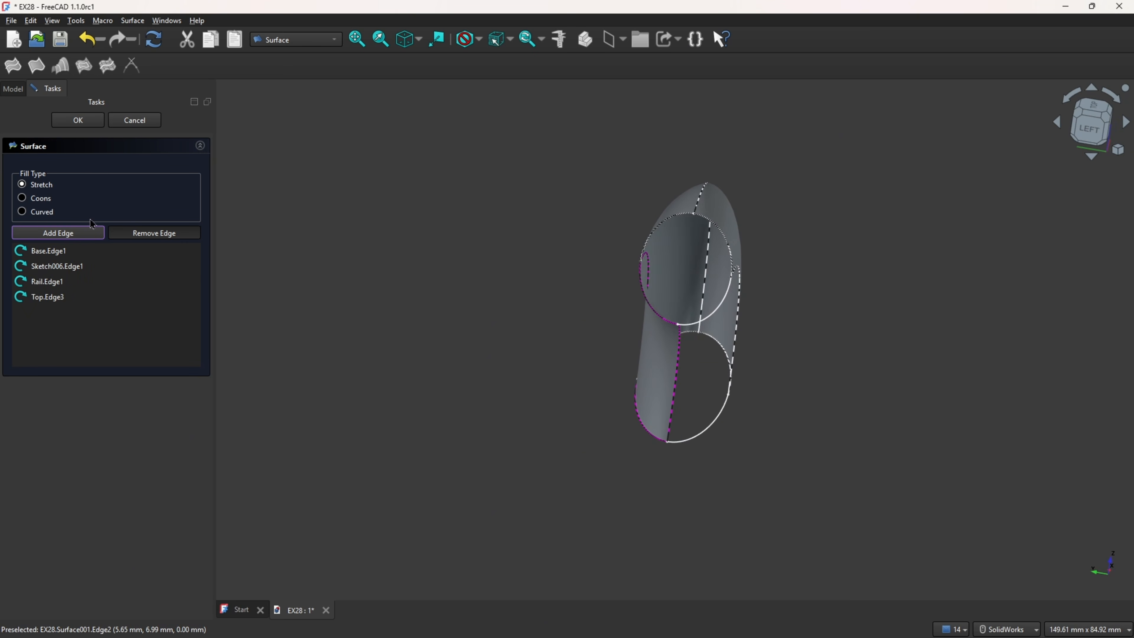
{"action": "left_click", "coordinate": [88, 125]}
Step: Fill a fourth boundary surface of type Coons from Base Edge2, Sketch005 Edge1, Surface002 Edge3 and Top Edge2
{"action": "left_click", "coordinate": [37, 66]}
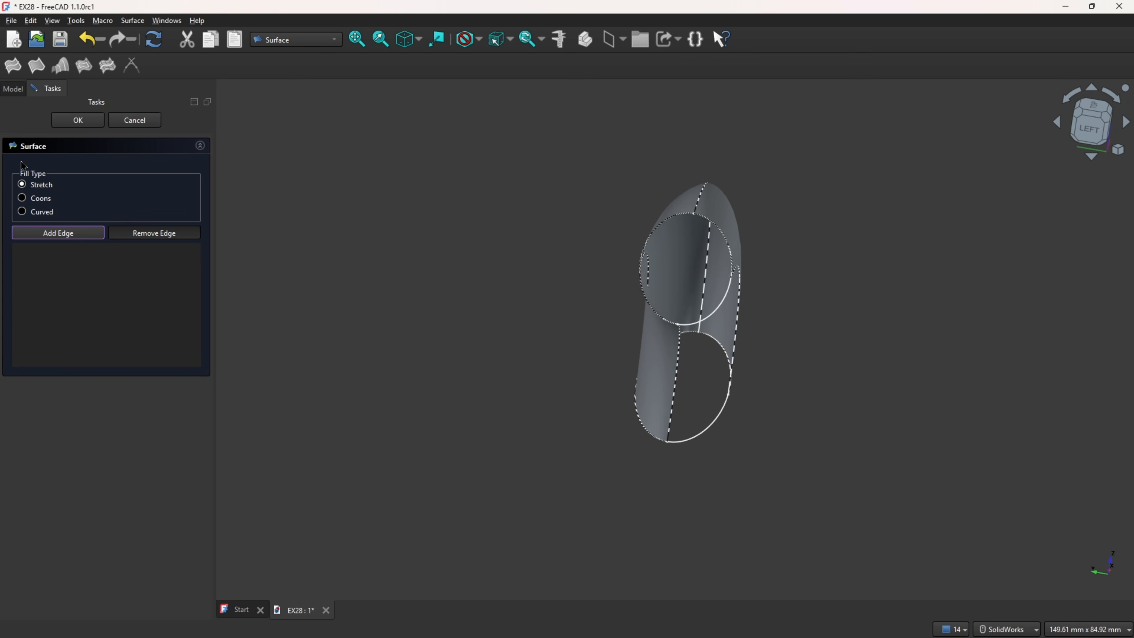
{"action": "left_click", "coordinate": [19, 199]}
{"action": "middle_click_drag", "start_coordinate": [487, 405], "coordinate": [625, 420]}
{"action": "scroll", "coordinate": [697, 429], "scroll_direction": "up", "scroll_amount": 2}
{"action": "left_click", "coordinate": [710, 434]}
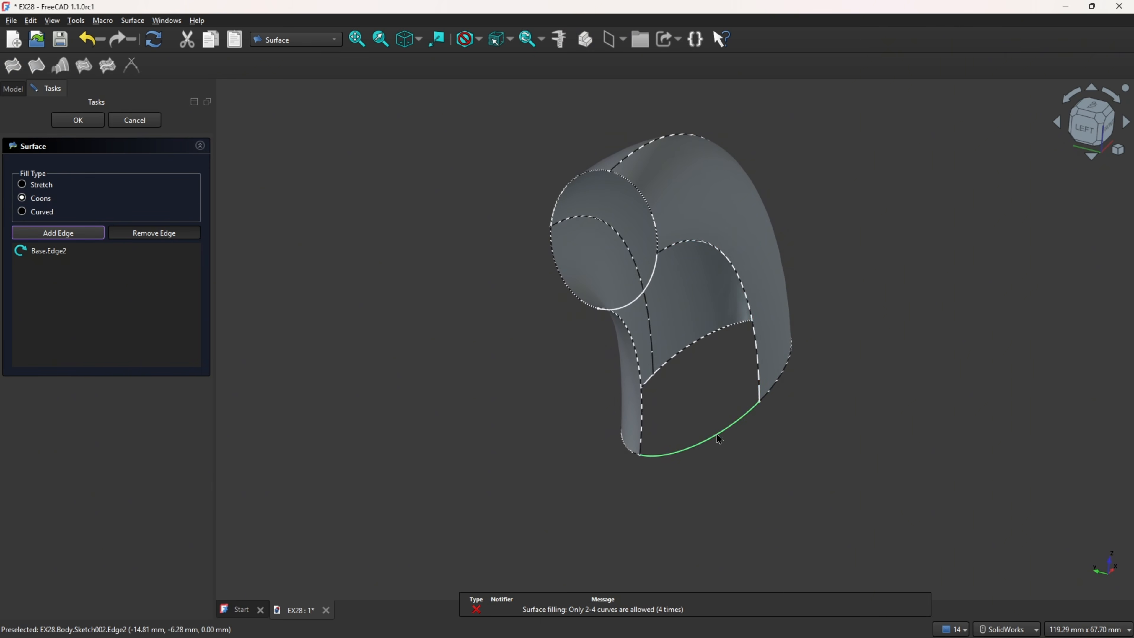
{"action": "left_click", "coordinate": [759, 359]}
{"action": "left_click", "coordinate": [639, 359]}
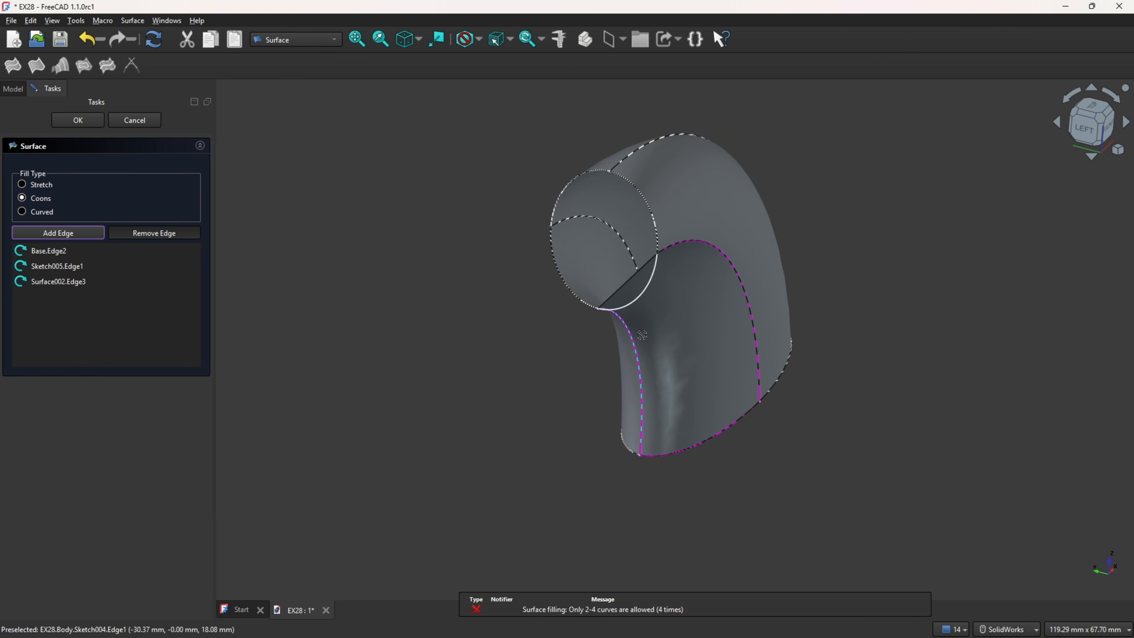
{"action": "left_click", "coordinate": [638, 297]}
{"action": "middle_click_drag", "start_coordinate": [638, 297], "coordinate": [451, 387]}
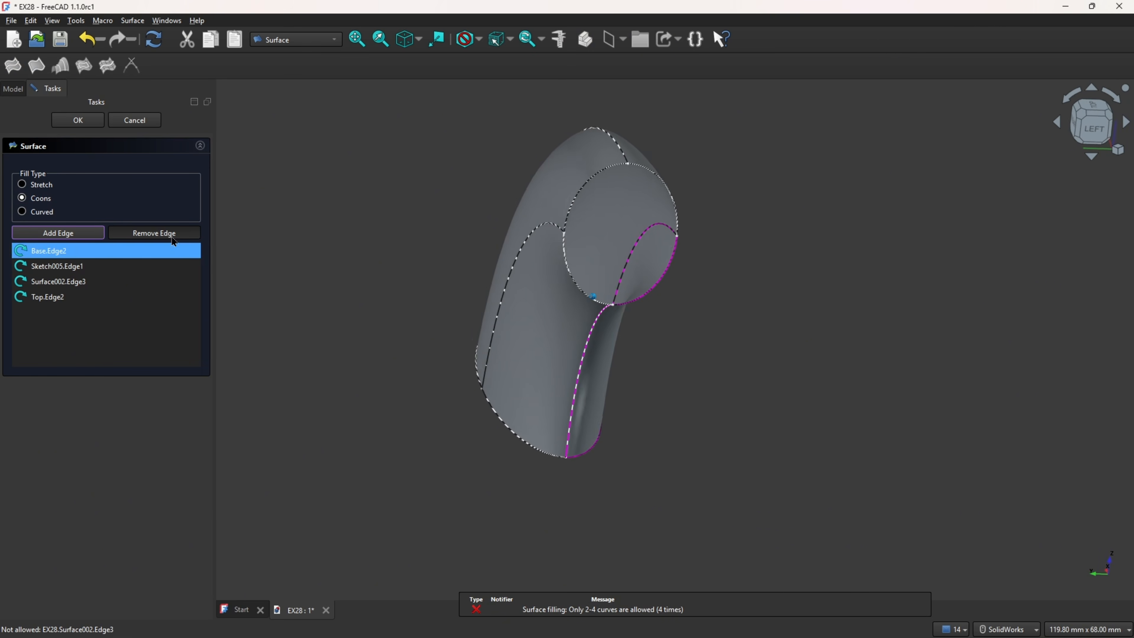
{"action": "left_click", "coordinate": [90, 124]}
Step: Cap the arm's upper end with a Stretch boundary surface from Surface001 Edge4, Surface Edge3, Top Edge2 and Top Edge3
{"action": "middle_click_drag", "start_coordinate": [313, 288], "coordinate": [295, 331]}
{"action": "left_click", "coordinate": [37, 66]}
{"action": "scroll", "coordinate": [602, 268], "scroll_direction": "up", "scroll_amount": 4}
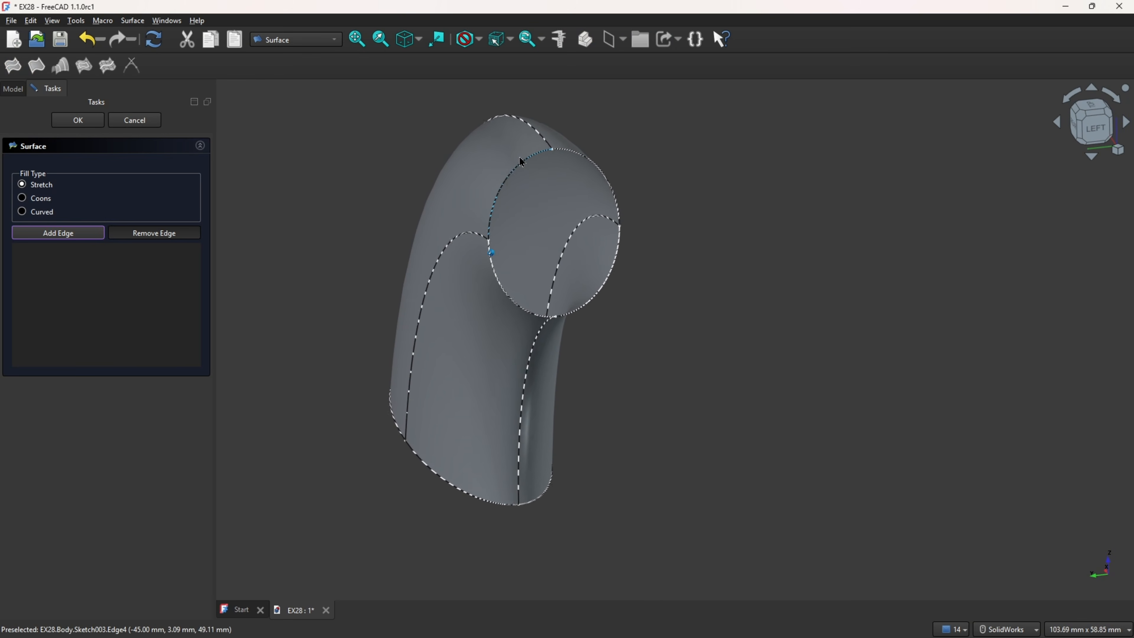
{"action": "left_click", "coordinate": [520, 172]}
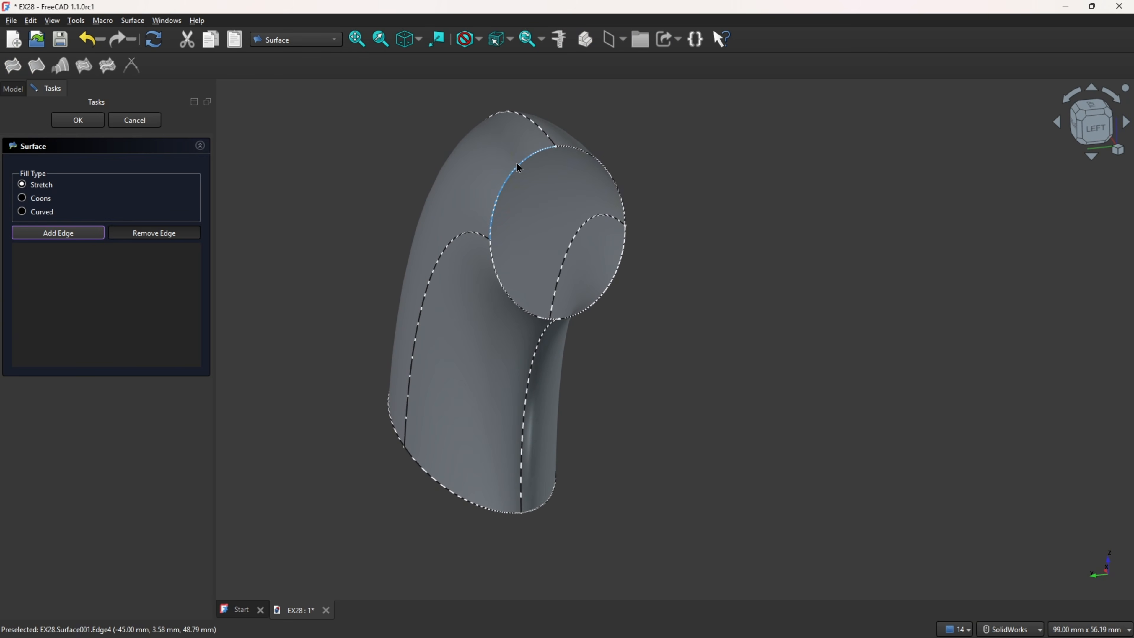
{"action": "left_click", "coordinate": [582, 151]}
{"action": "left_click", "coordinate": [610, 274]}
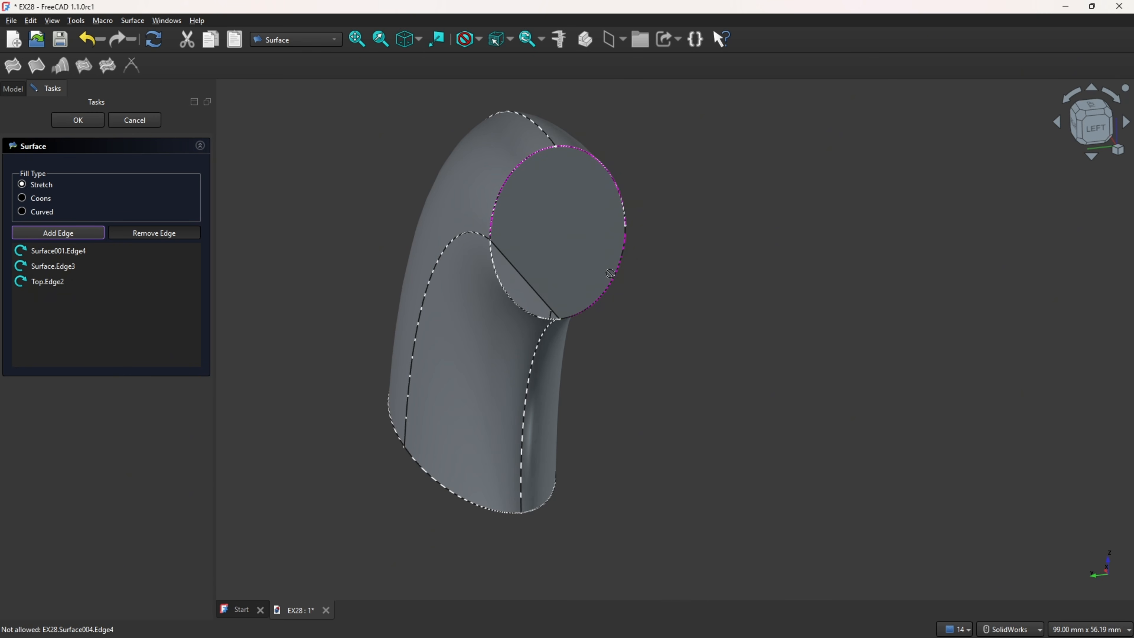
{"action": "left_click", "coordinate": [525, 311]}
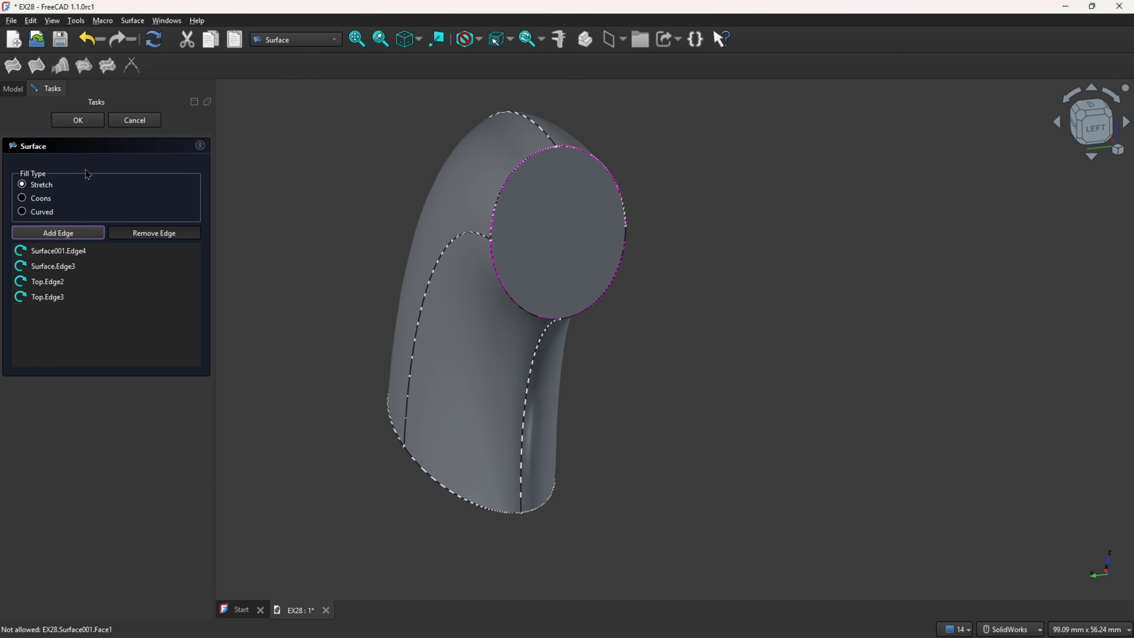
{"action": "left_click", "coordinate": [78, 122]}
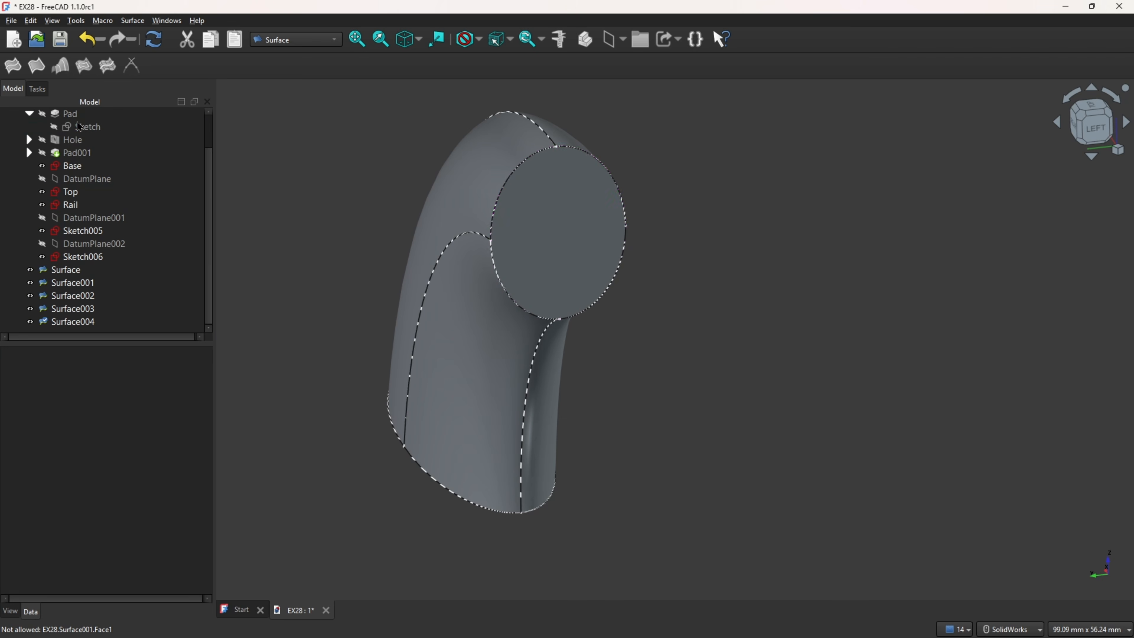
Step: Cap the arm's lower end with a Coons boundary surface from Base Edge1, Surface003 Edge2, Base Edge3 and Surface001 Edge2
{"action": "left_click", "coordinate": [36, 65]}
{"action": "middle_click_drag", "start_coordinate": [230, 270], "coordinate": [412, 413]}
{"action": "left_click", "coordinate": [35, 201]}
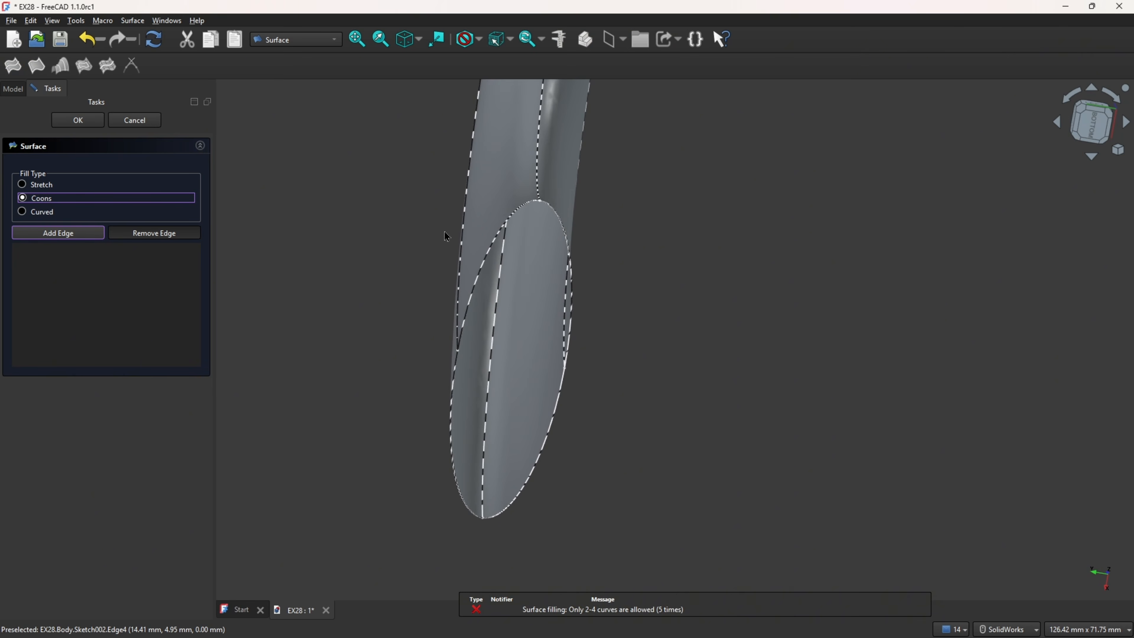
{"action": "left_click", "coordinate": [564, 230]}
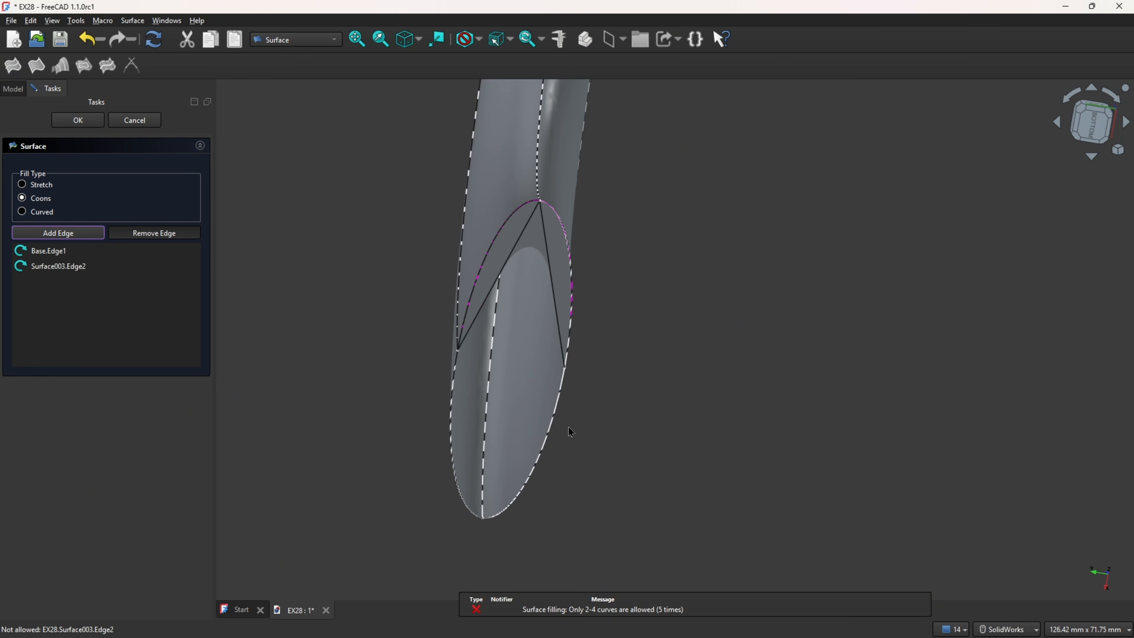
{"action": "left_click", "coordinate": [553, 428]}
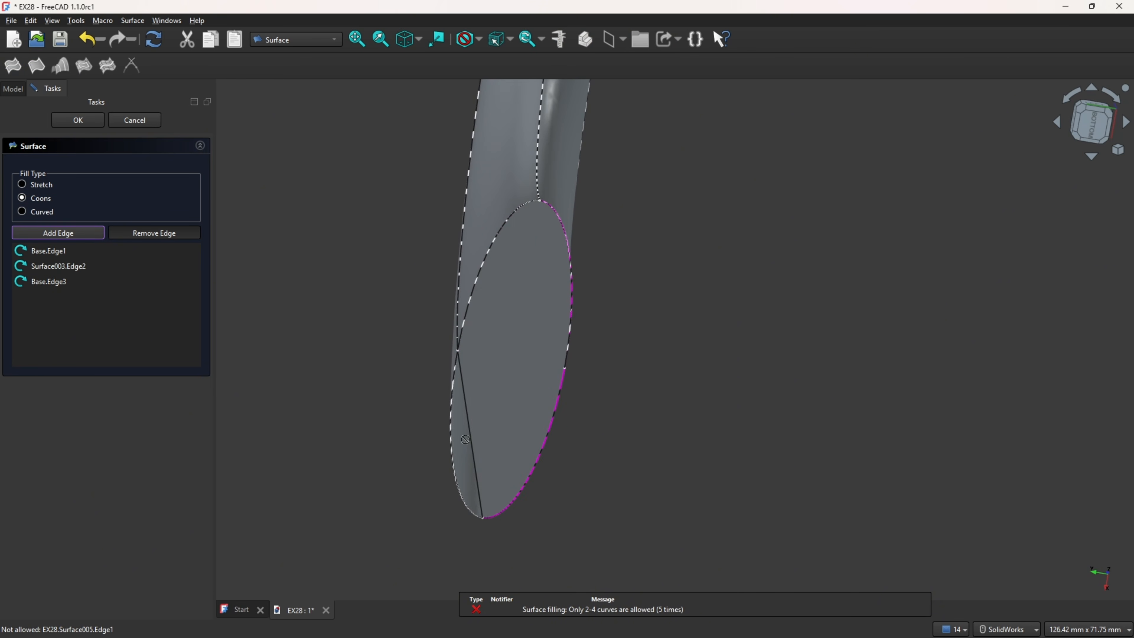
{"action": "middle_click_drag", "start_coordinate": [451, 451], "coordinate": [430, 464]}
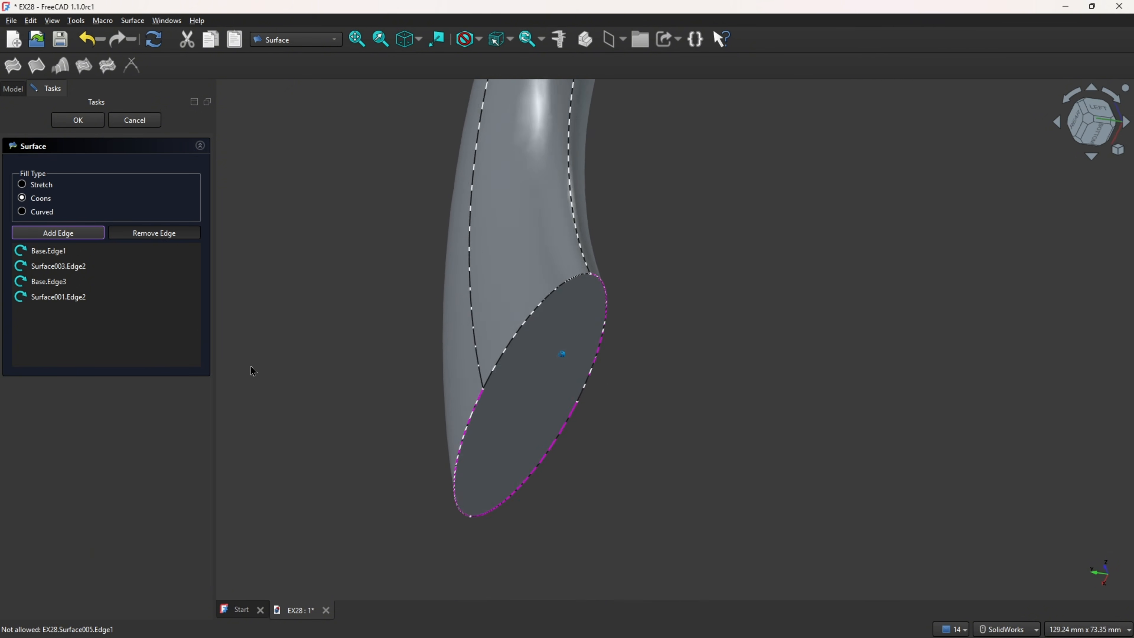
{"action": "left_click", "coordinate": [78, 125]}
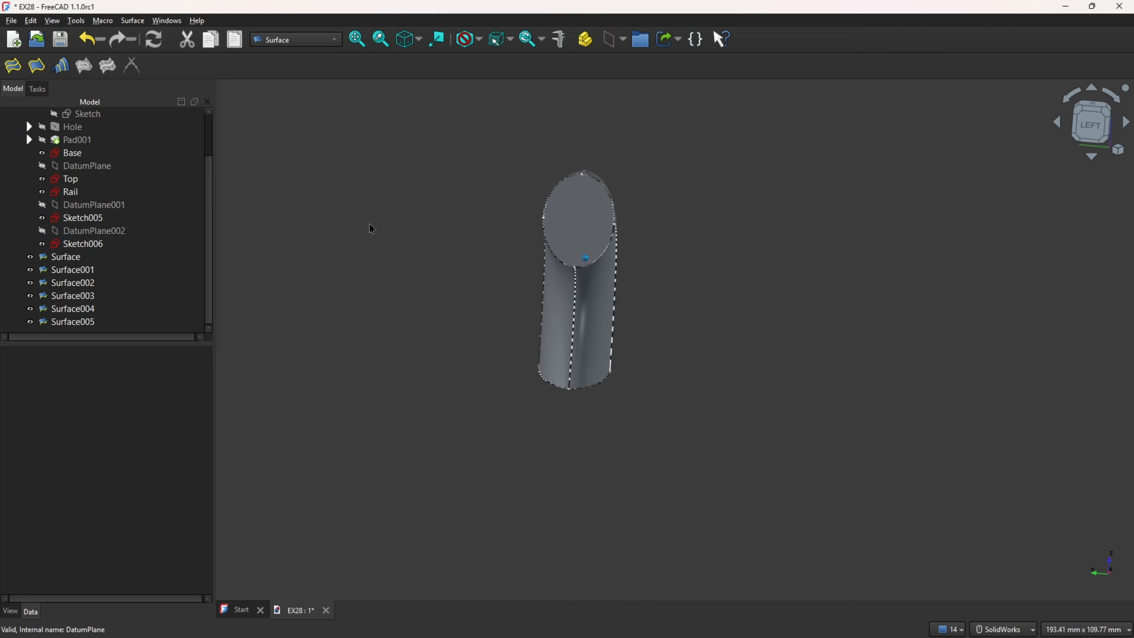
Step: Hide the Base, Top, Rail, Sketch005 and Sketch006 sketches so that only the arm's surfaces are shown
{"action": "left_click", "coordinate": [42, 156]}
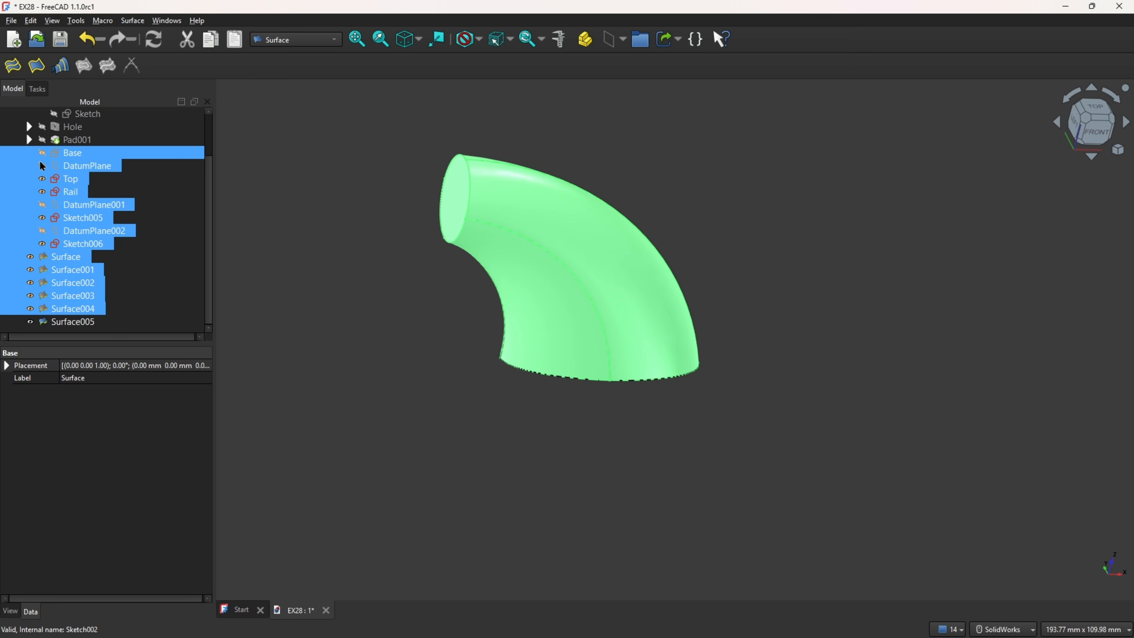
{"action": "left_click", "coordinate": [162, 254]}
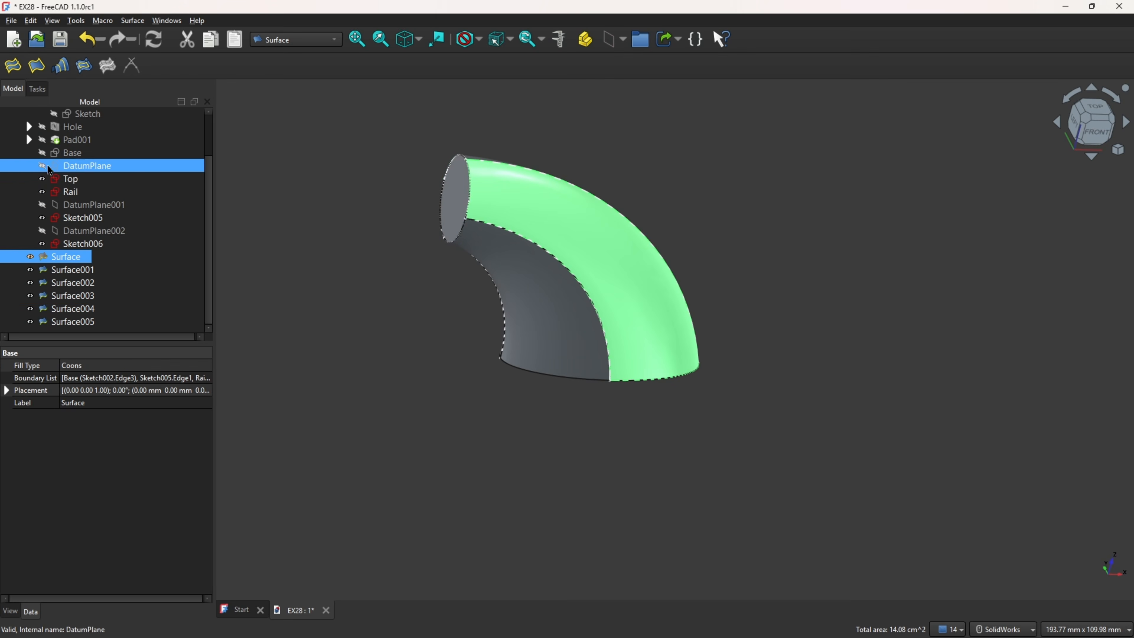
{"action": "left_click", "coordinate": [43, 179]}
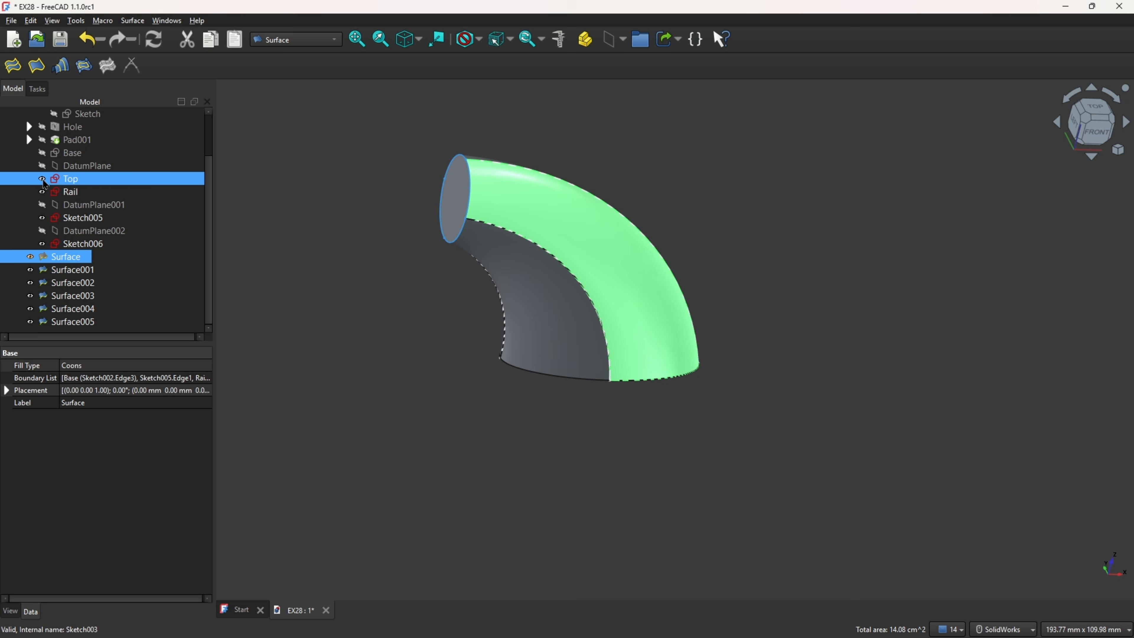
{"action": "left_click", "coordinate": [43, 218]}
{"action": "left_click", "coordinate": [330, 234]}
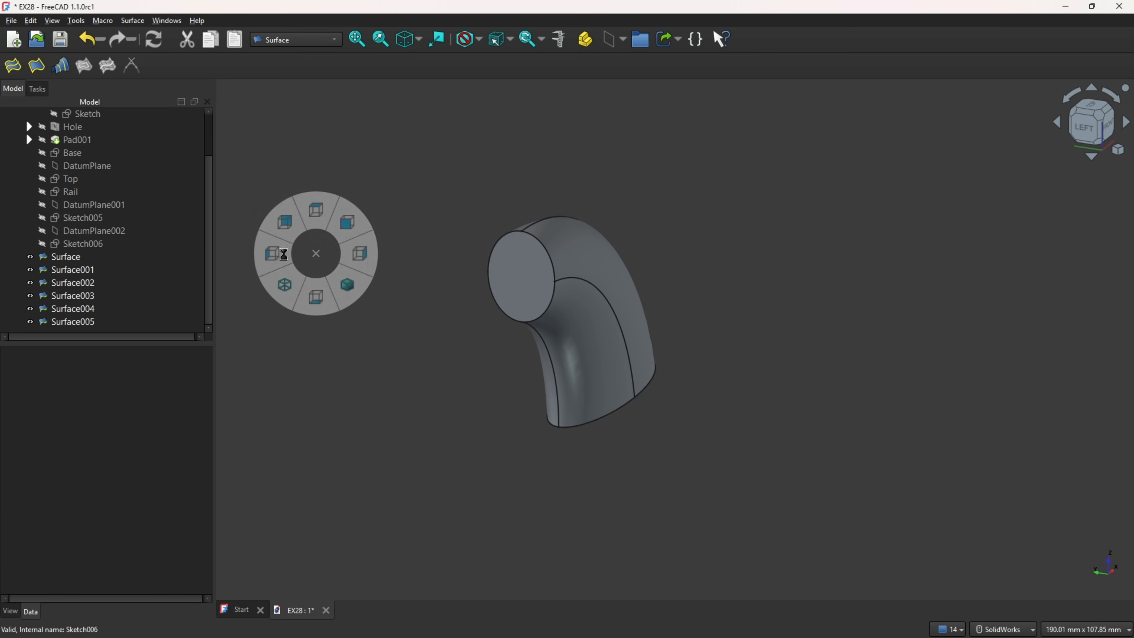
{"action": "left_click", "coordinate": [276, 254]}
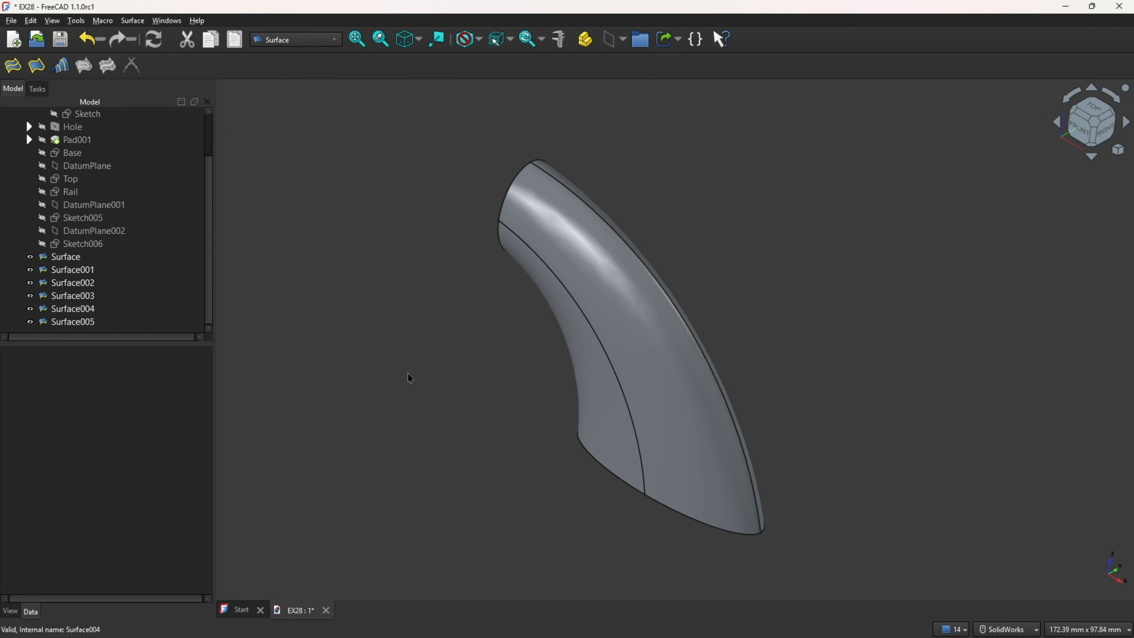
Step: Switch to the Part workbench and set the Shape Builder to Shell from faces with Refine shape enabled
{"action": "left_click", "coordinate": [336, 45]}
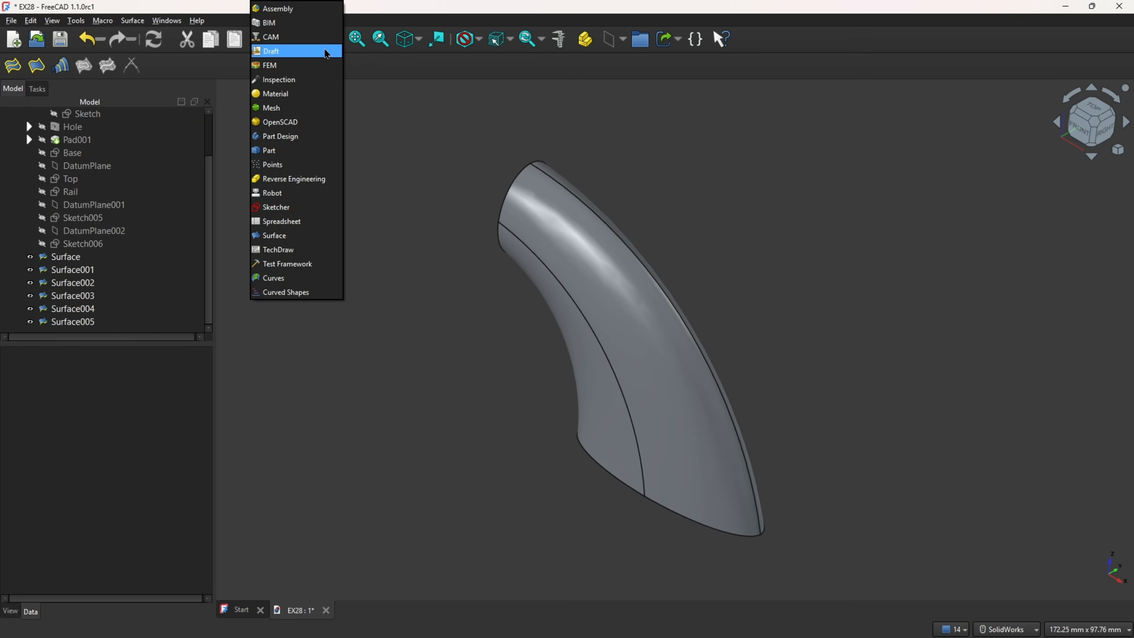
{"action": "left_click", "coordinate": [287, 152]}
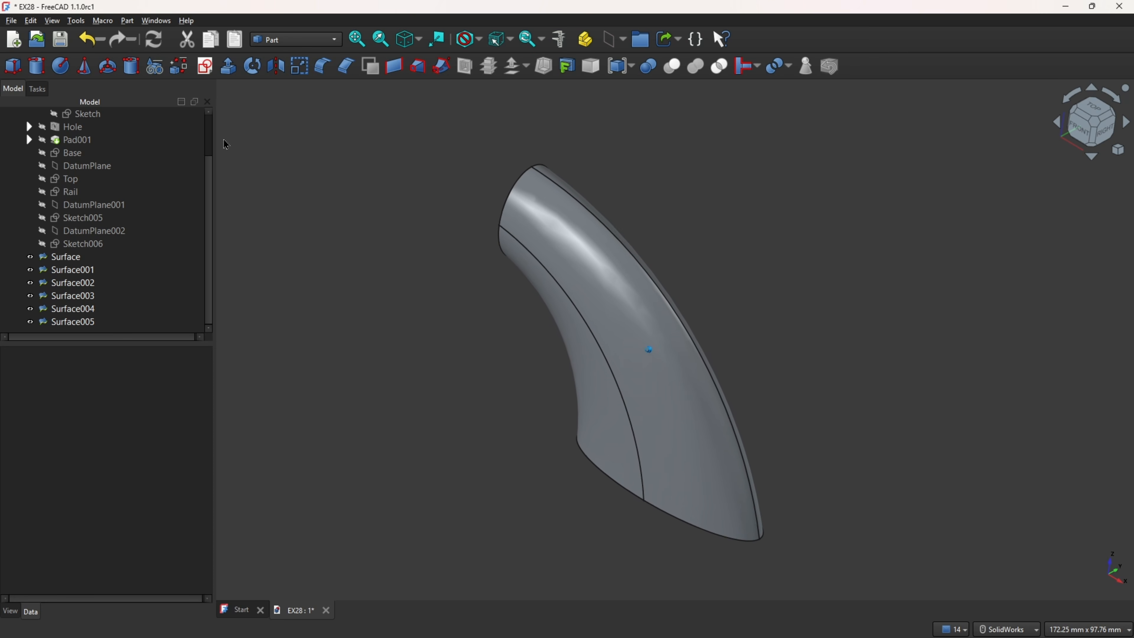
{"action": "left_click", "coordinate": [179, 68]}
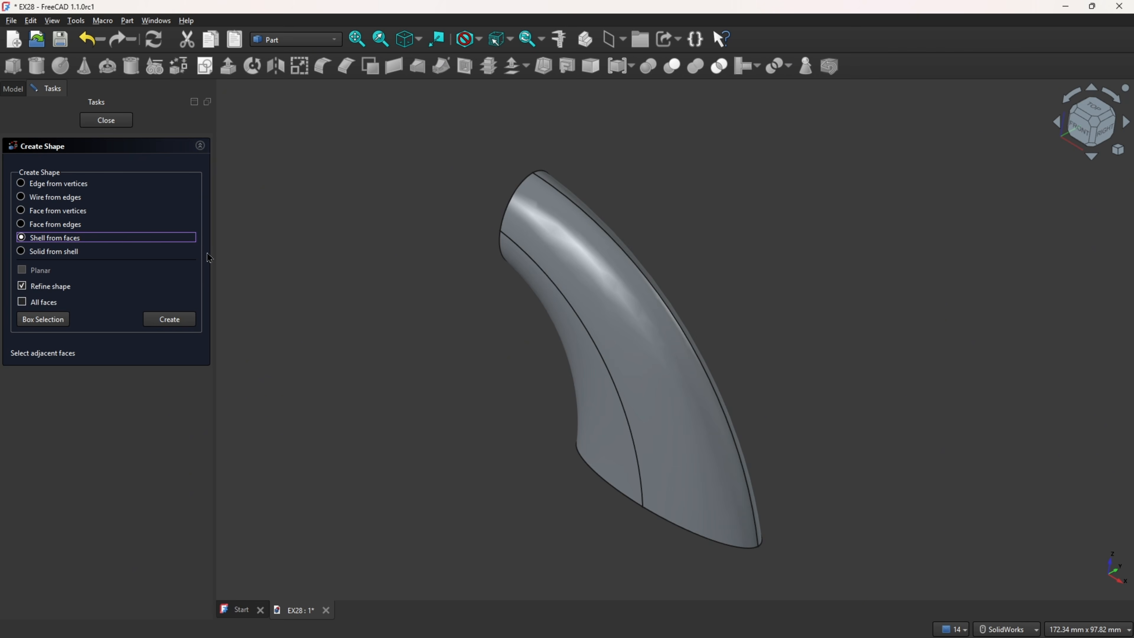
{"action": "mouse_move", "coordinate": [308, 261]}
{"action": "middle_mouse_down"}
{"action": "mouse_move", "coordinate": [322, 275]}
{"action": "mouse_move", "coordinate": [198, 280]}
{"action": "middle_mouse_up"}
{"action": "middle_click_drag", "start_coordinate": [339, 287], "coordinate": [422, 279]}
Step: Create a shell from the arm's four side faces and its two end caps
{"action": "left_click", "coordinate": [592, 255]}
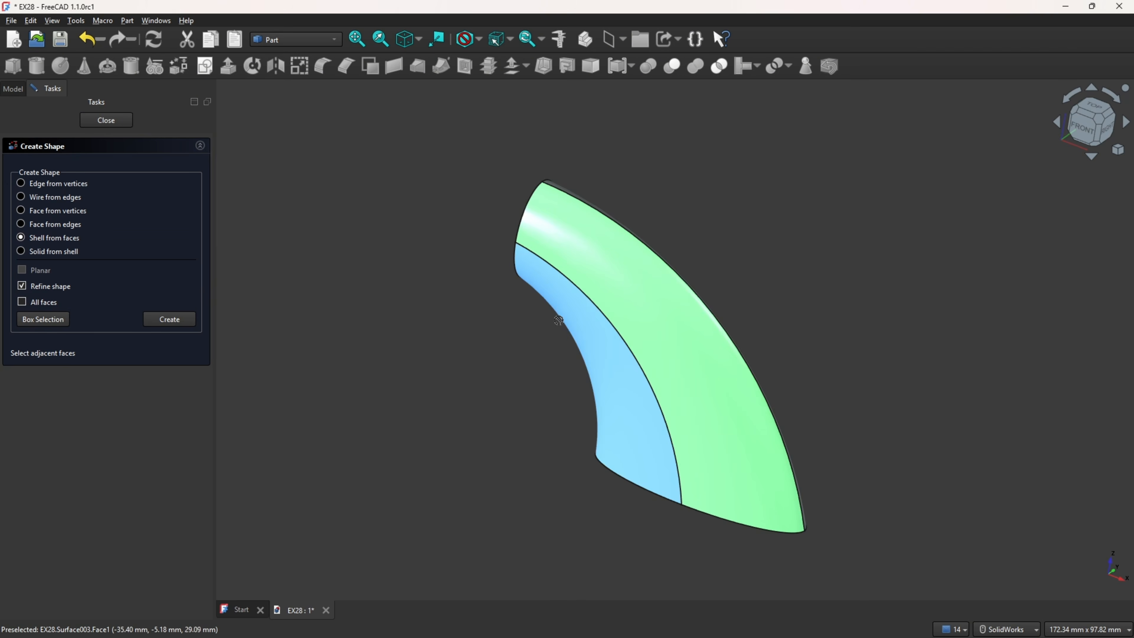
{"action": "middle_click_drag", "start_coordinate": [593, 340], "coordinate": [617, 398]}
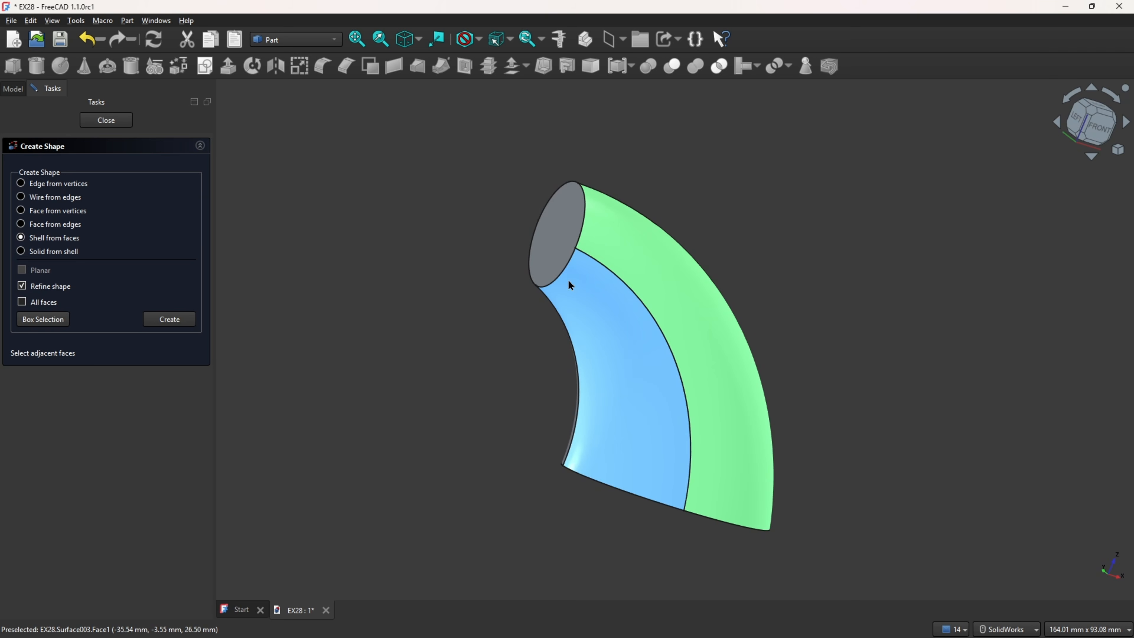
{"action": "left_click", "coordinate": [568, 293]}
{"action": "left_click", "coordinate": [553, 232]}
{"action": "middle_click_drag", "start_coordinate": [577, 496], "coordinate": [648, 508]}
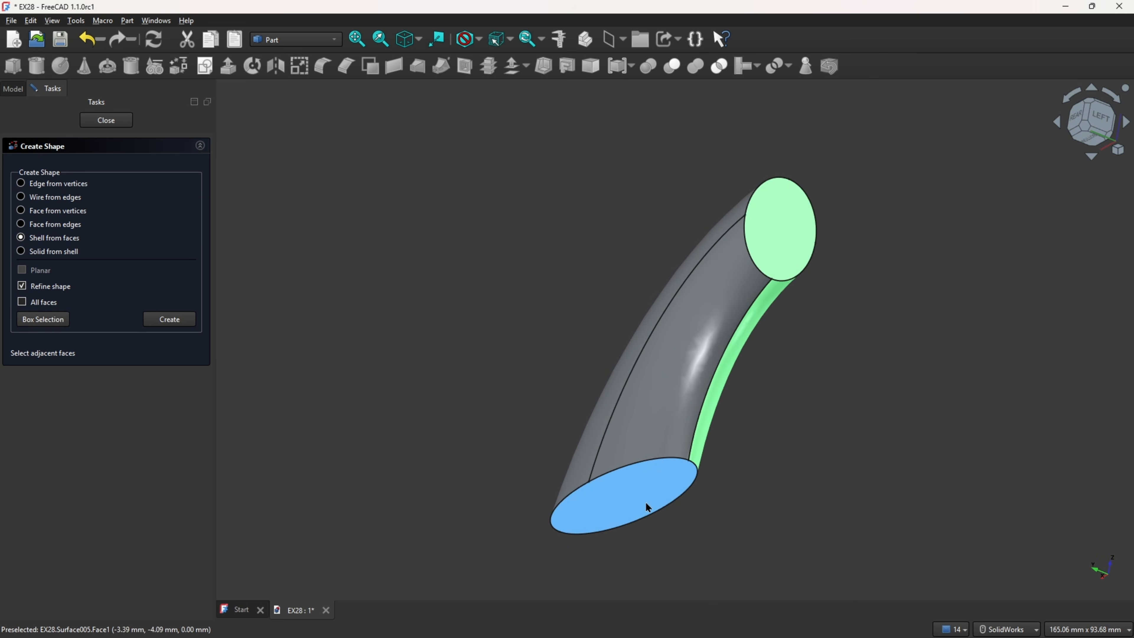
{"action": "left_click", "coordinate": [647, 503]}
{"action": "left_click", "coordinate": [648, 425]}
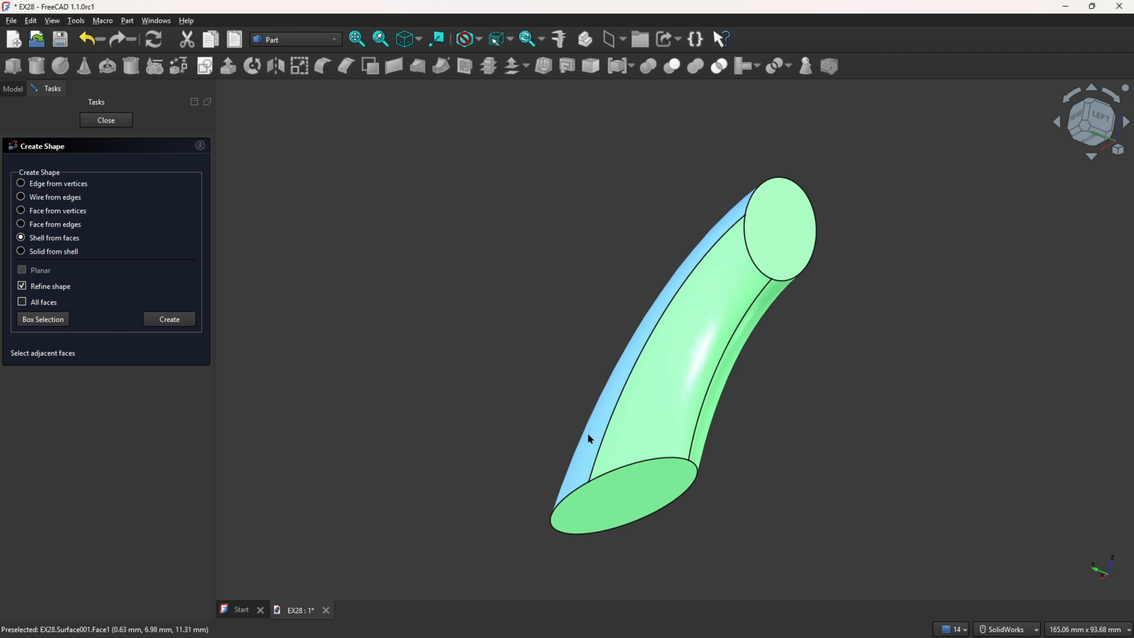
{"action": "left_click", "coordinate": [594, 436]}
{"action": "key", "text": "0"}
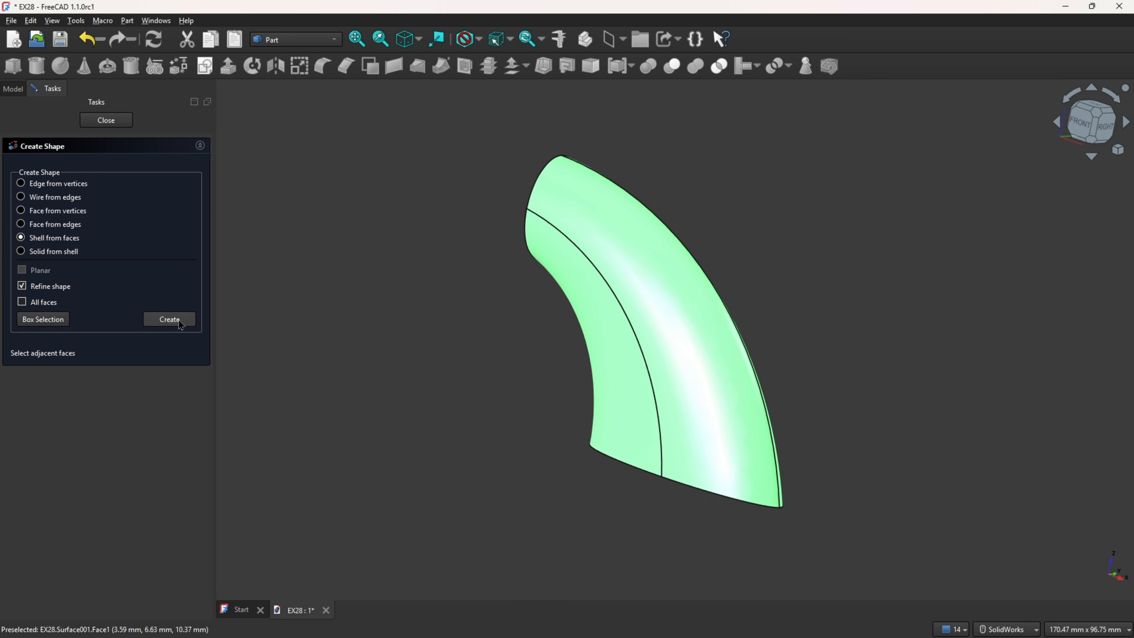
{"action": "left_click", "coordinate": [169, 319]}
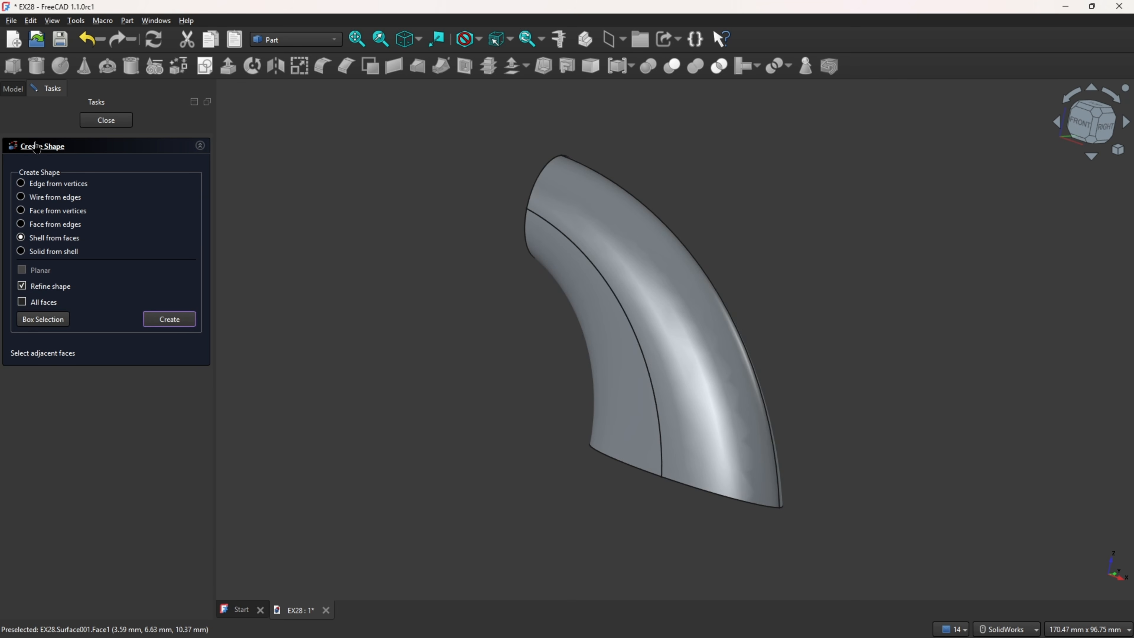
Step: Hide Surface and Surface001 through Surface005 so that only the Shell stays shown
{"action": "left_click", "coordinate": [13, 88]}
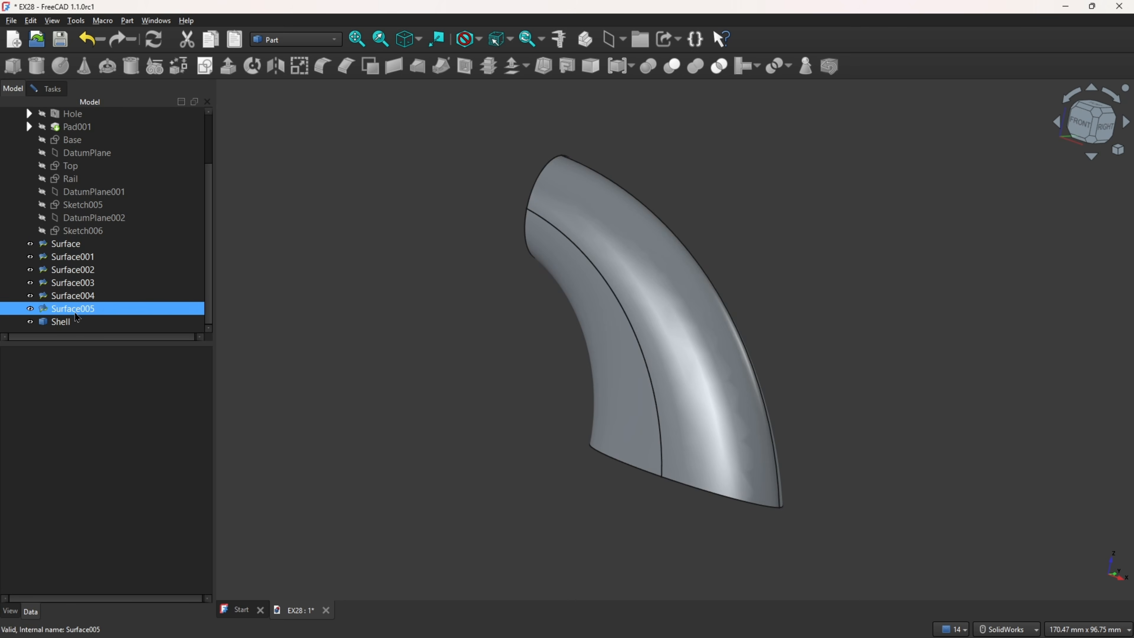
{"action": "left_click", "coordinate": [30, 295]}
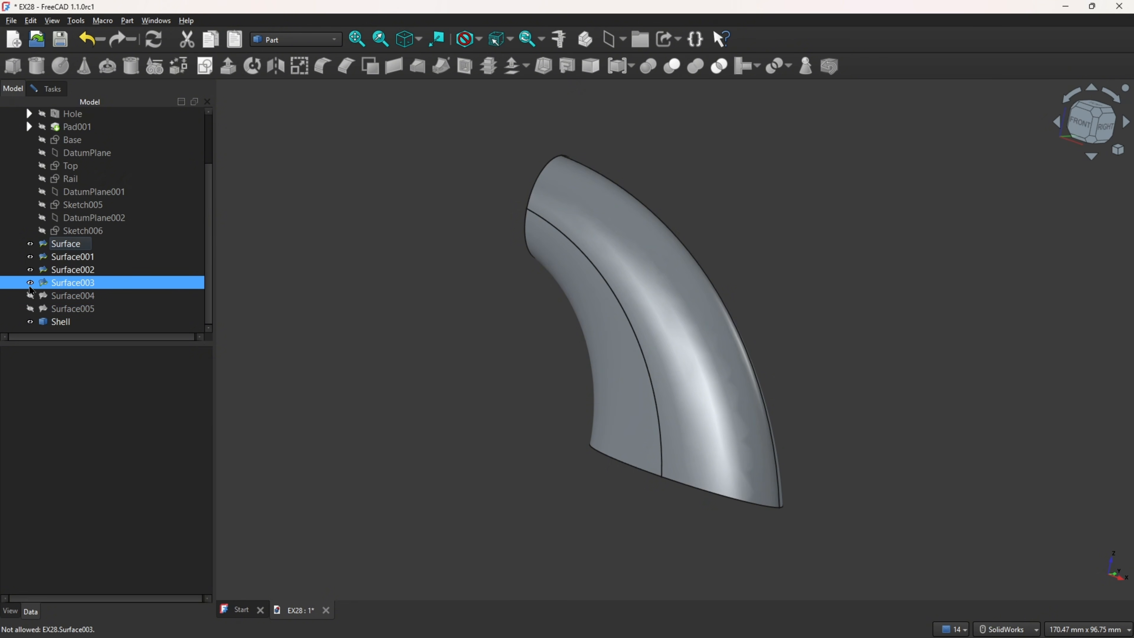
{"action": "left_click", "coordinate": [30, 282]}
{"action": "left_click", "coordinate": [30, 270]}
{"action": "left_click", "coordinate": [30, 257]}
{"action": "left_click", "coordinate": [30, 243]}
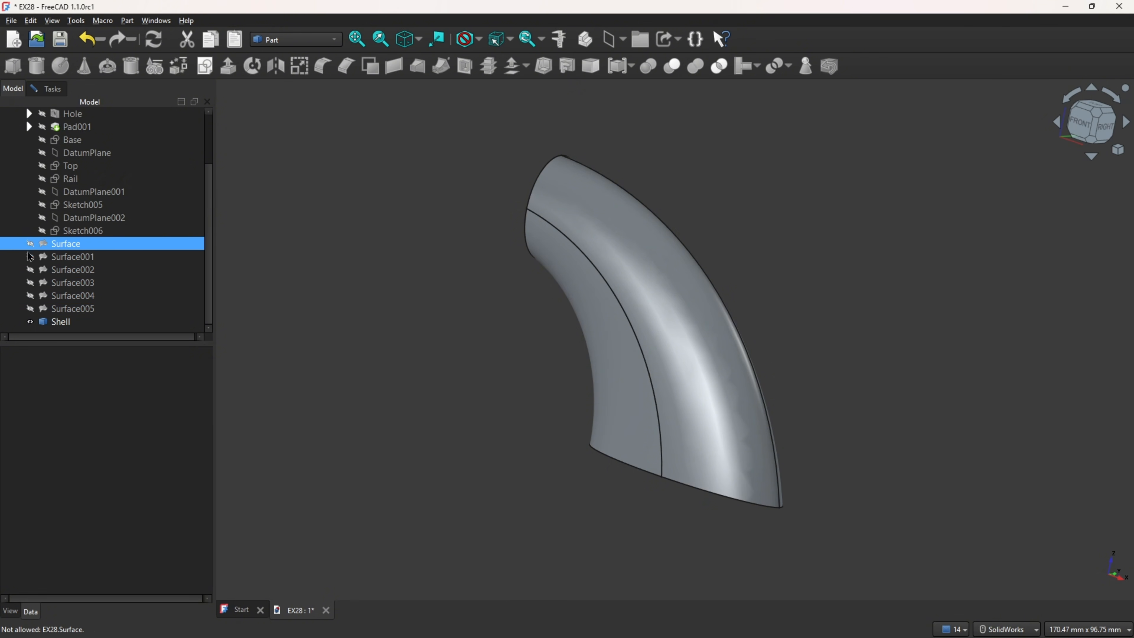
Step: Convert the Shell to a solid and select the resulting Shell (Solid)
{"action": "left_click", "coordinate": [62, 323]}
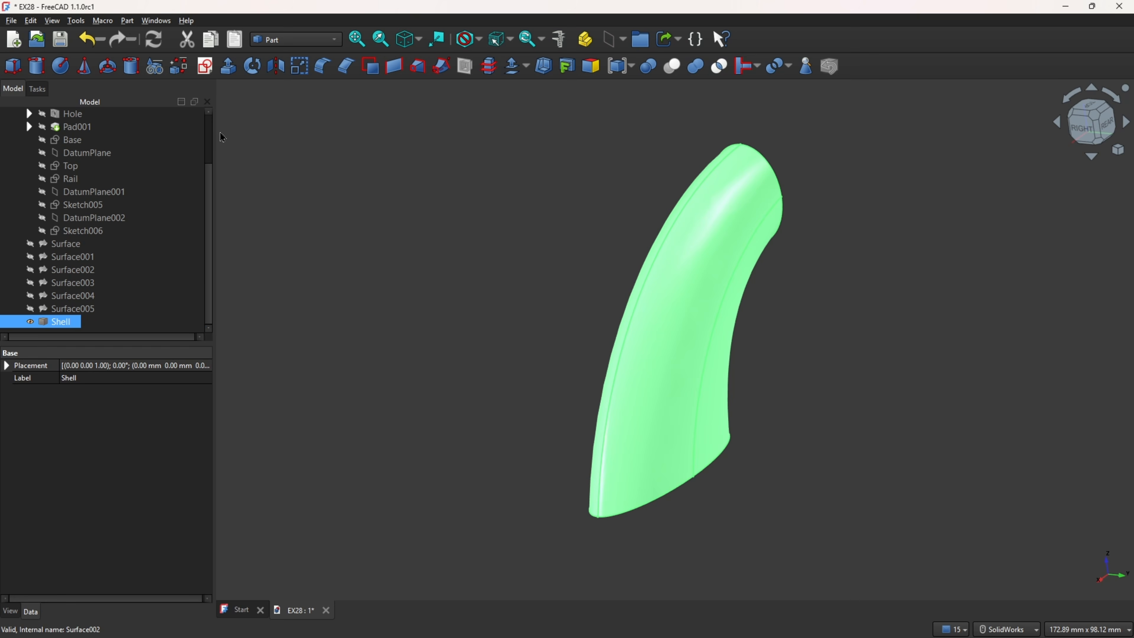
{"action": "left_click", "coordinate": [128, 22]}
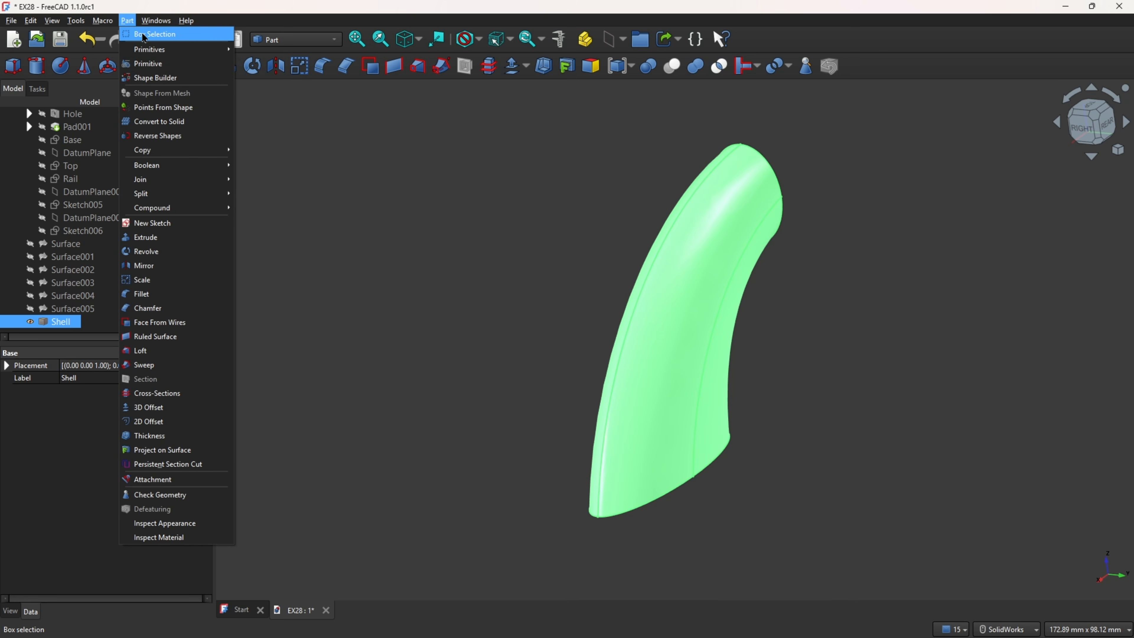
{"action": "left_click", "coordinate": [172, 122]}
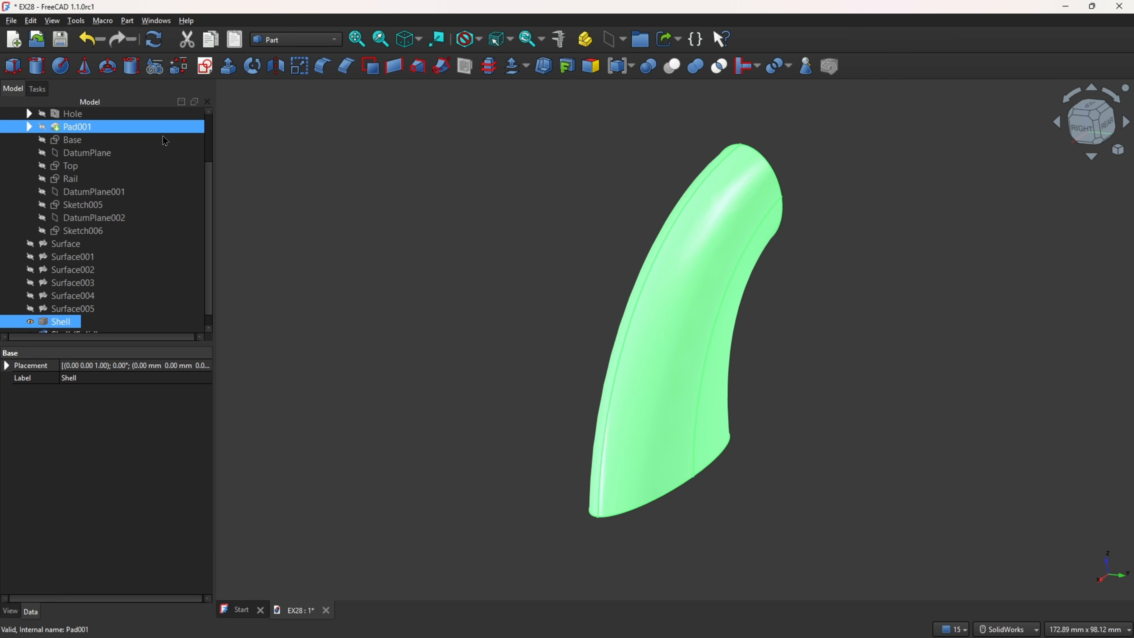
{"action": "left_click", "coordinate": [75, 325]}
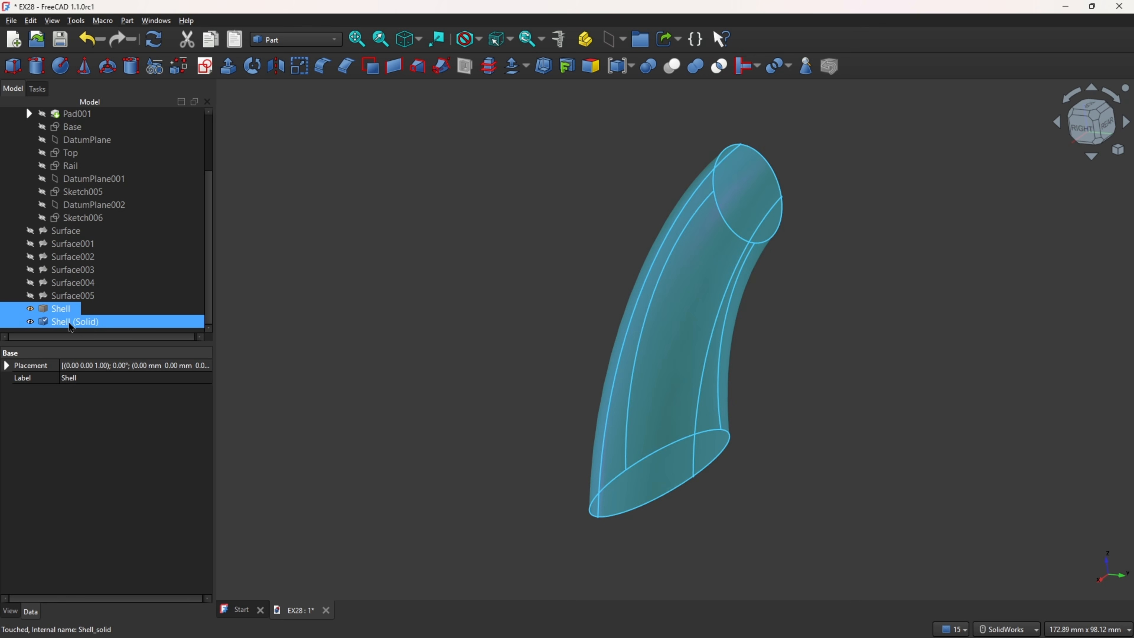
Step: Hide the original Shell so that only the Shell (Solid) stays shown
{"action": "left_click", "coordinate": [280, 296]}
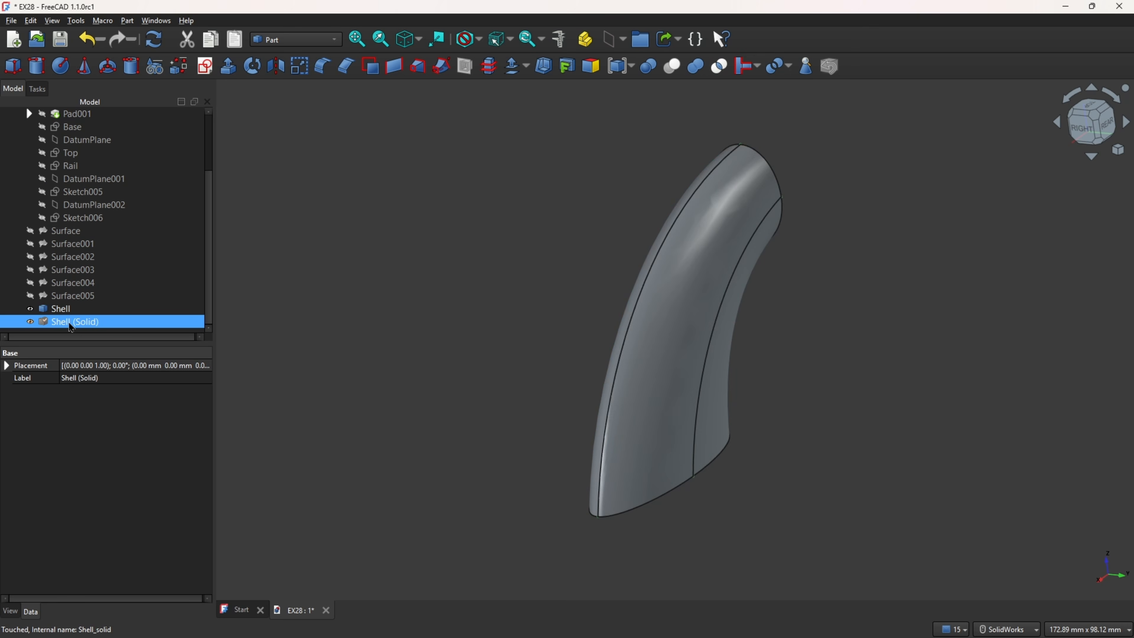
{"action": "left_click", "coordinate": [29, 310]}
{"action": "left_click", "coordinate": [400, 226]}
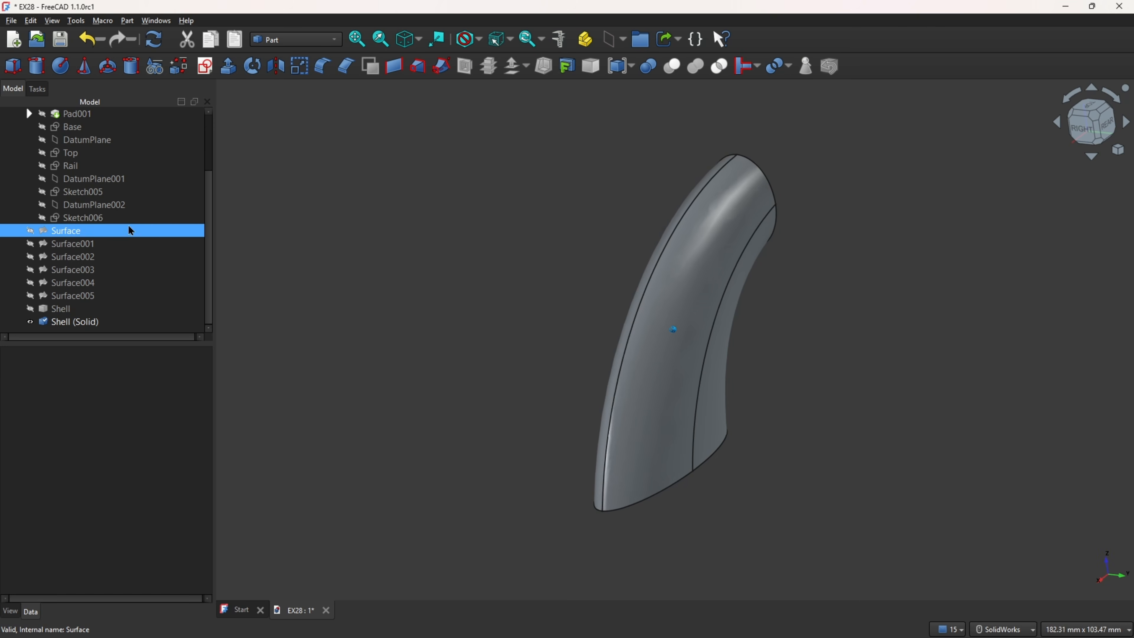
{"action": "scroll", "coordinate": [153, 184], "scroll_direction": "up", "scroll_amount": 2}
{"action": "scroll", "coordinate": [153, 184], "scroll_direction": "down", "scroll_amount": 2}
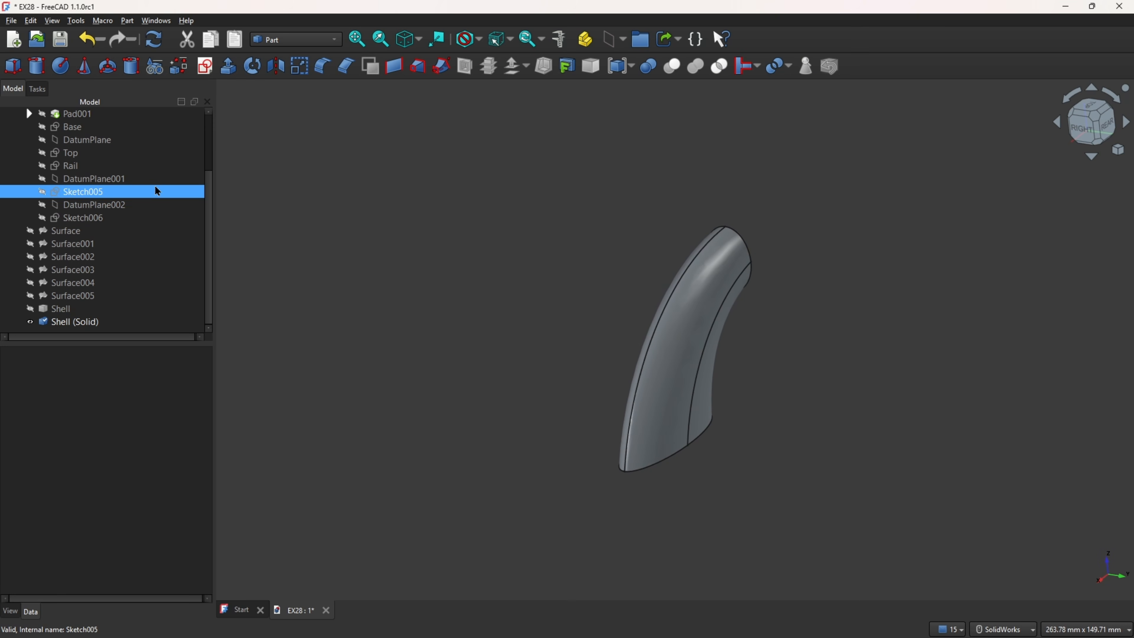
Step: Move the Shell (Solid) into the Body so that it serves as the Body's base feature
{"action": "left_click", "coordinate": [71, 329]}
{"action": "scroll", "coordinate": [72, 312], "scroll_direction": "up", "scroll_amount": 2}
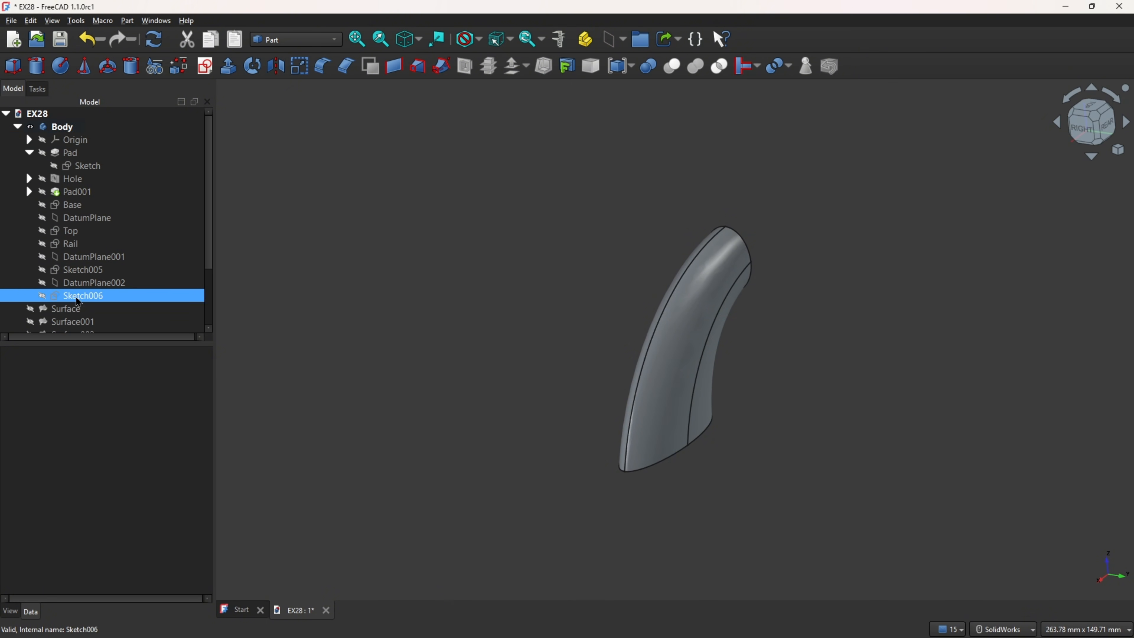
{"action": "left_click", "coordinate": [48, 129]}
{"action": "scroll", "coordinate": [56, 142], "scroll_direction": "down", "scroll_amount": 2}
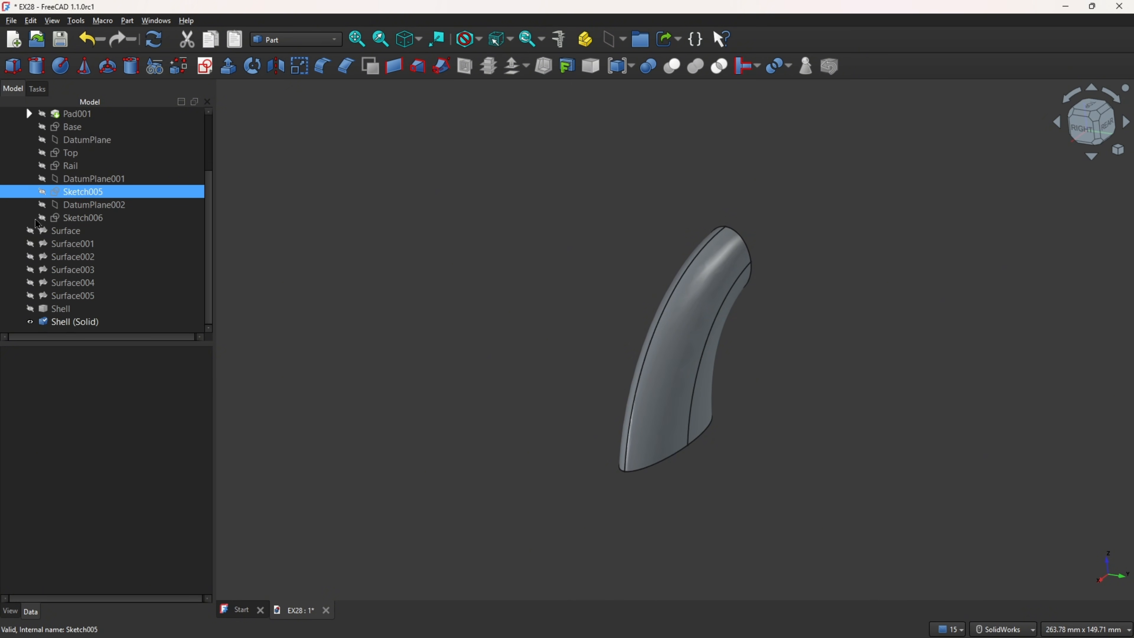
{"action": "left_click", "coordinate": [56, 326]}
{"action": "left_click_drag", "start_coordinate": [56, 328], "coordinate": [68, 219]}
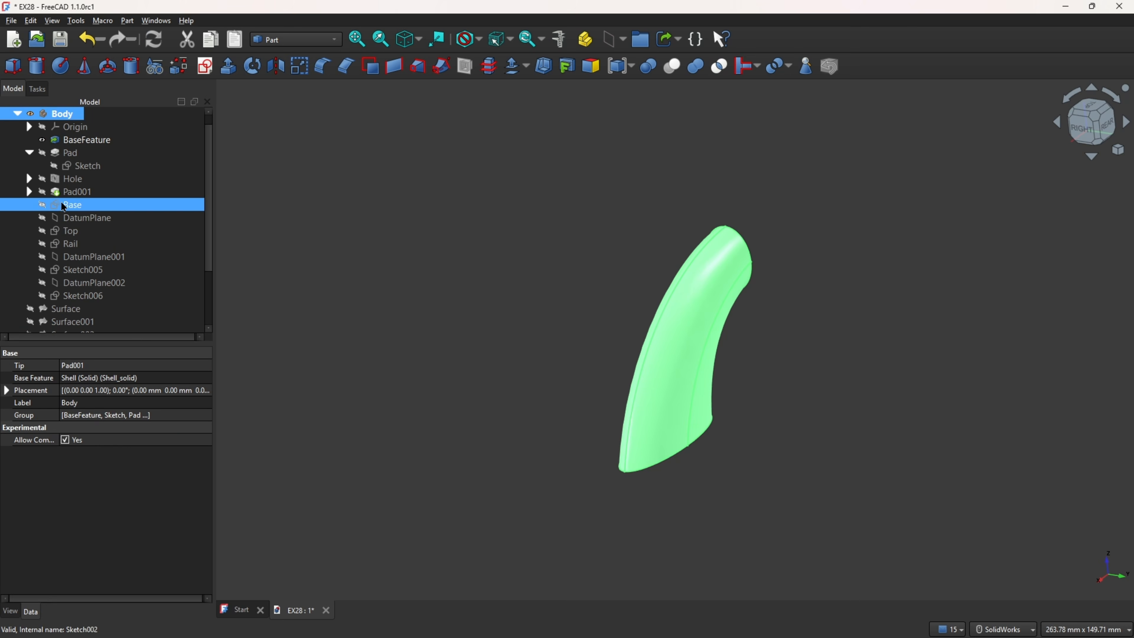
{"action": "left_click", "coordinate": [88, 142]}
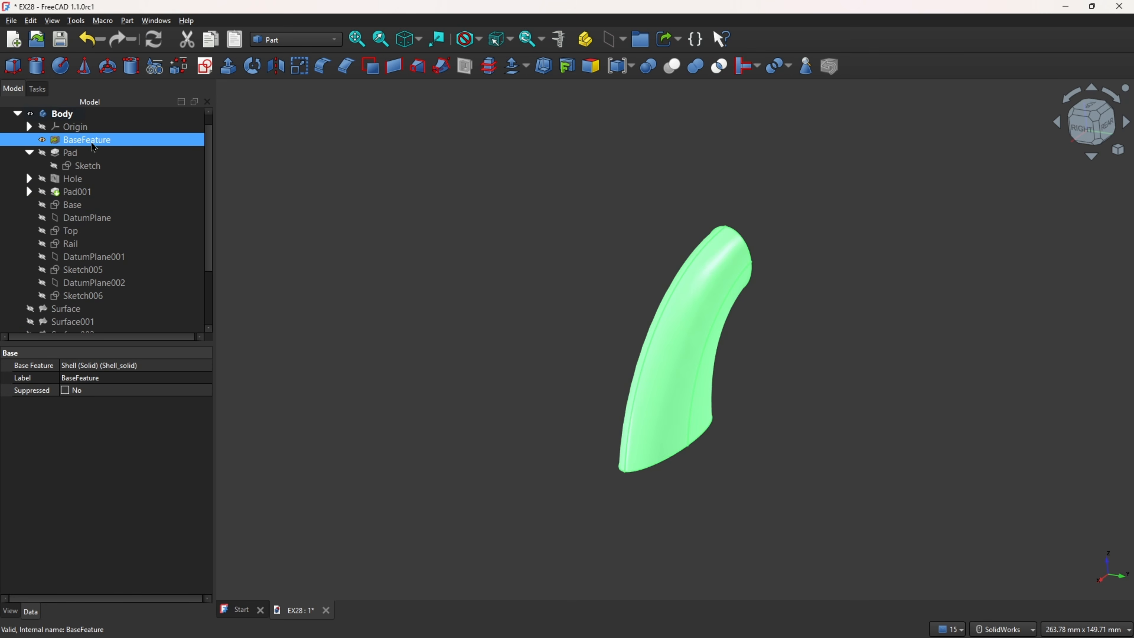
{"action": "left_click", "coordinate": [353, 188]}
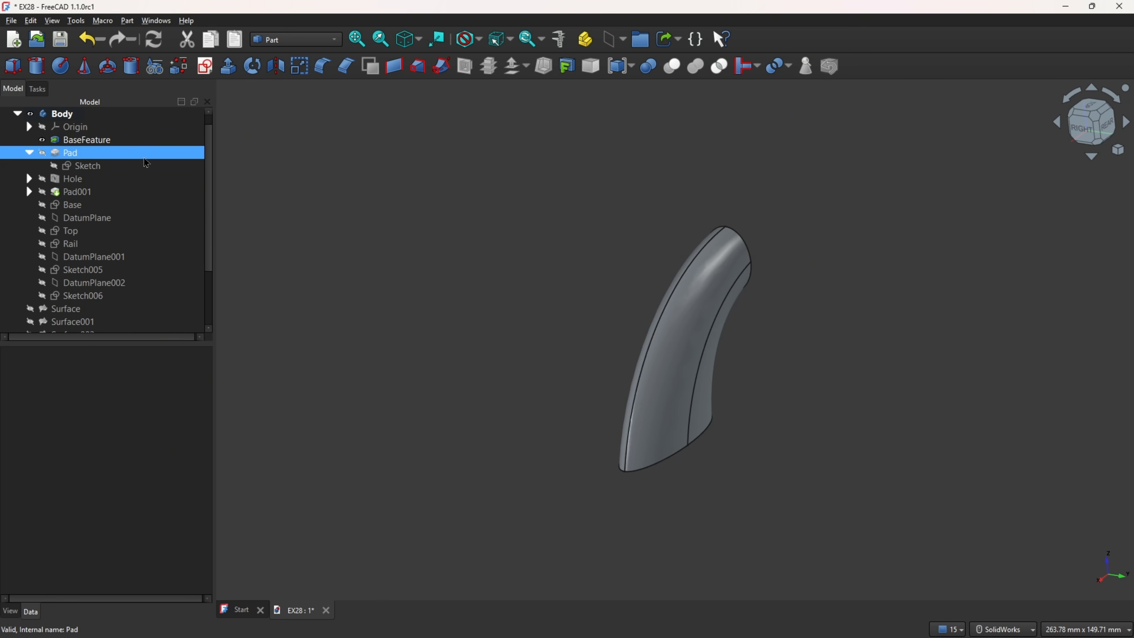
Step: Switch to the Part Design workbench and show Pad001 of the Body
{"action": "left_click", "coordinate": [313, 40]}
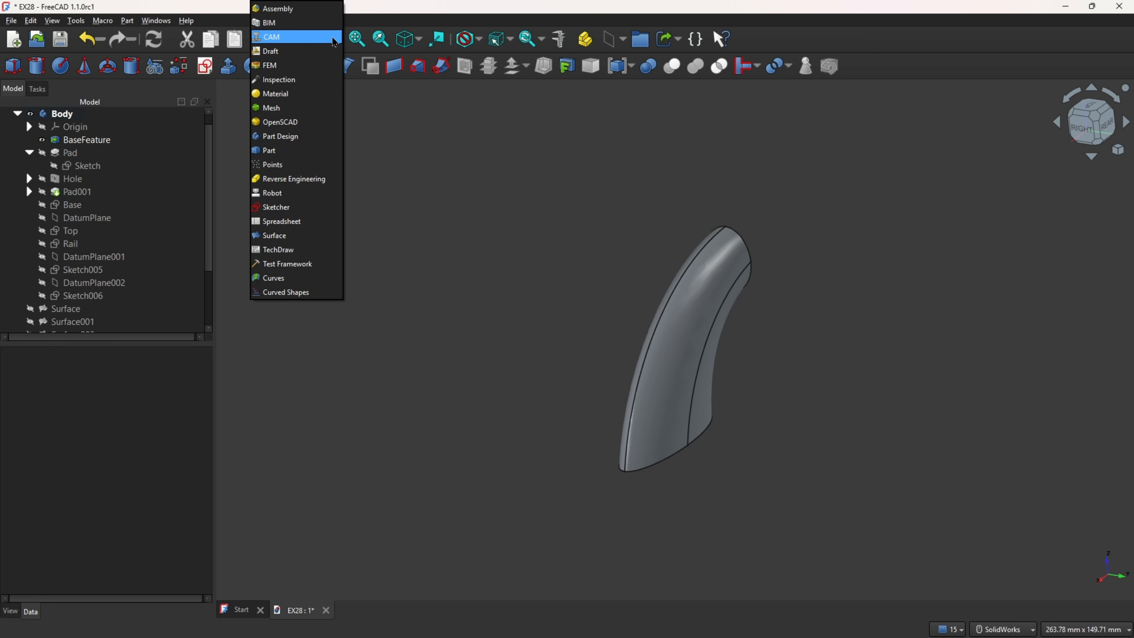
{"action": "left_click", "coordinate": [287, 137]}
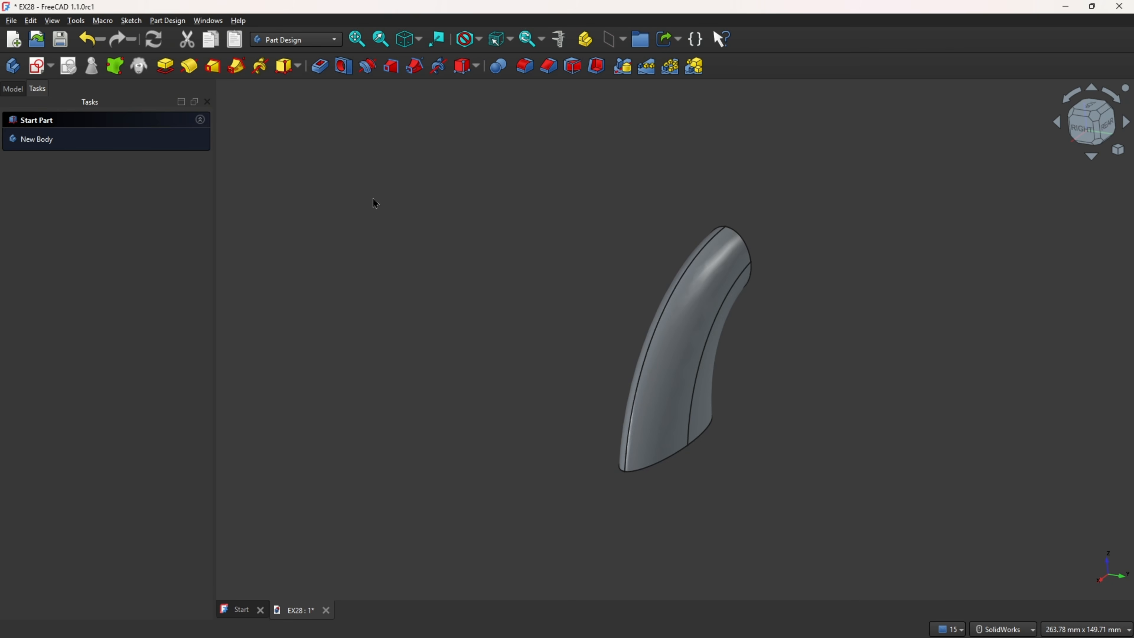
{"action": "left_click", "coordinate": [15, 91]}
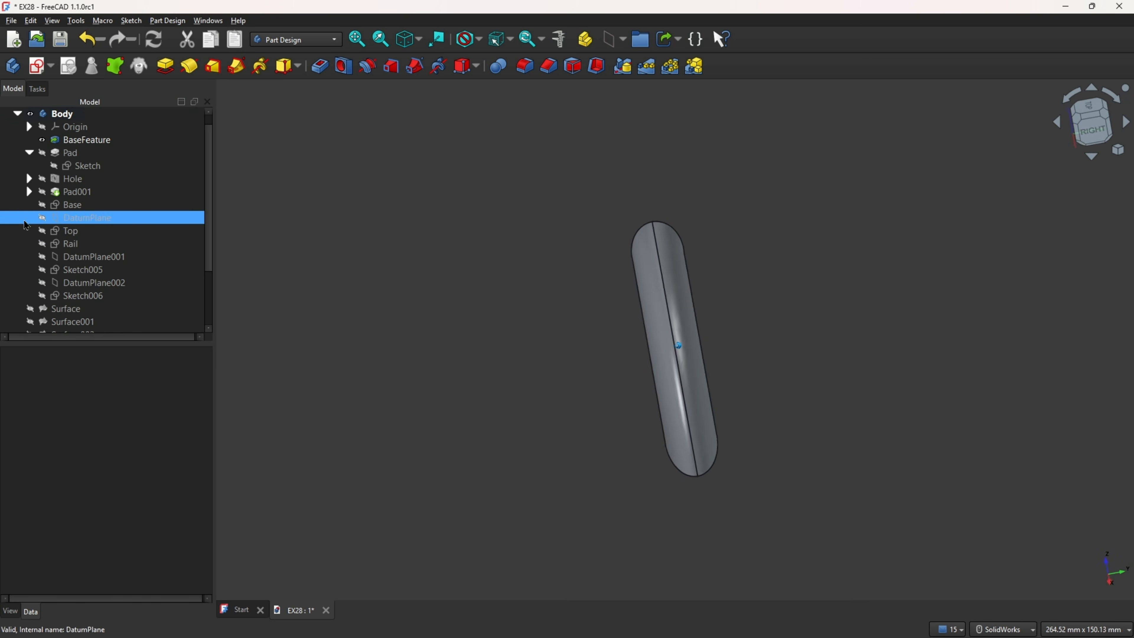
{"action": "left_click", "coordinate": [42, 192]}
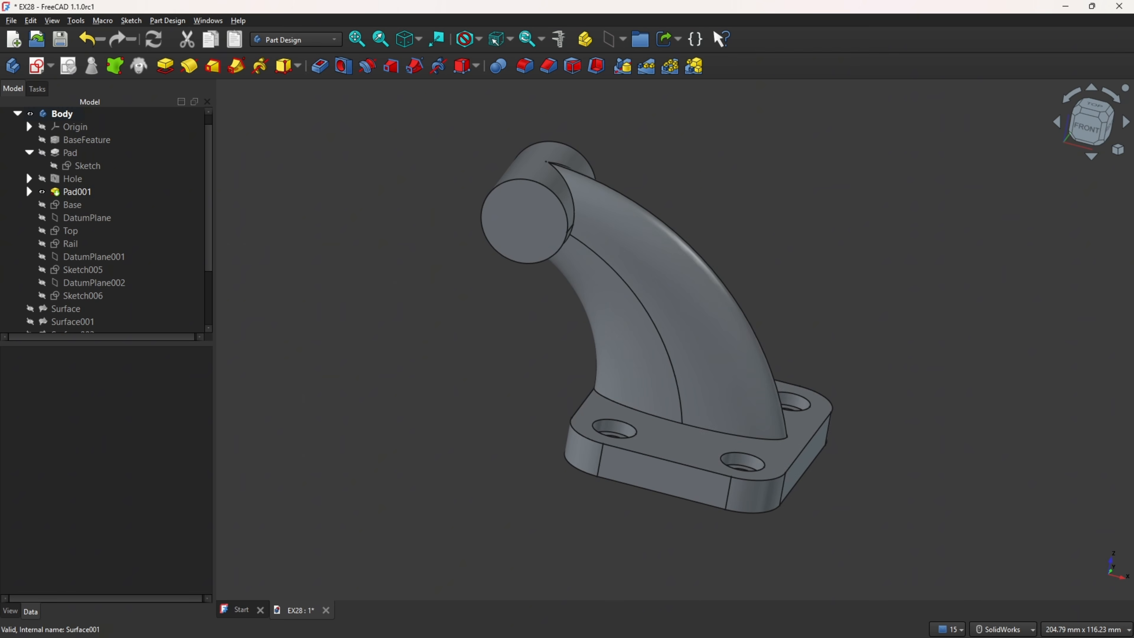
Step: Check the boss in the PDF drawing, start a sketch on the boss's front end face and project its circular edge as external geometry
{"action": "key", "text": "alt+Tab"}
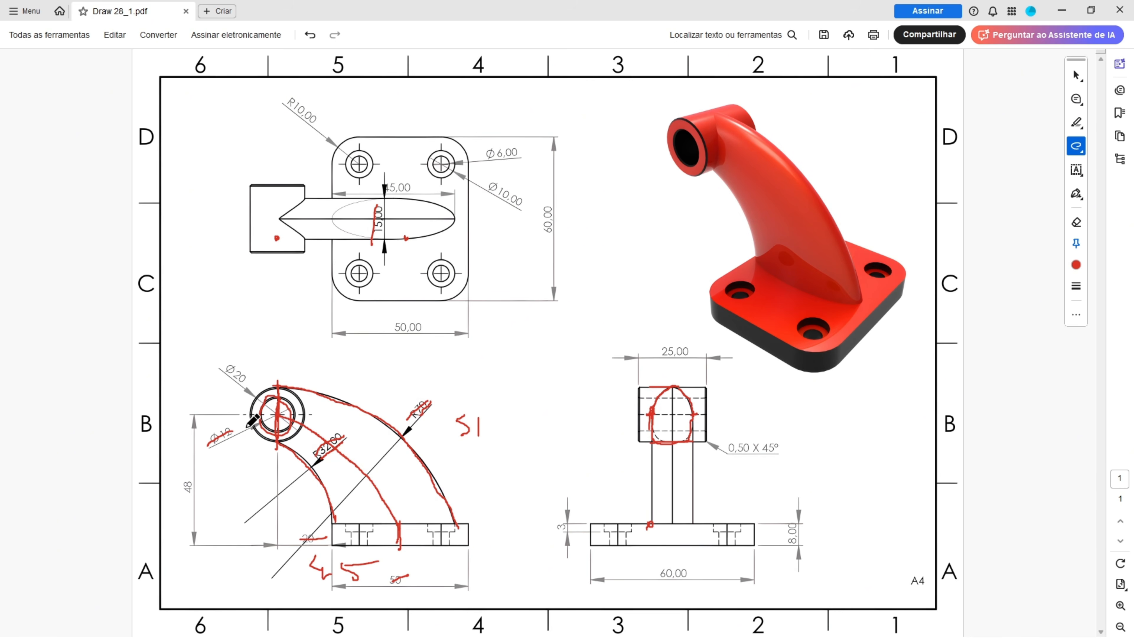
{"action": "key", "text": "alt+Tab"}
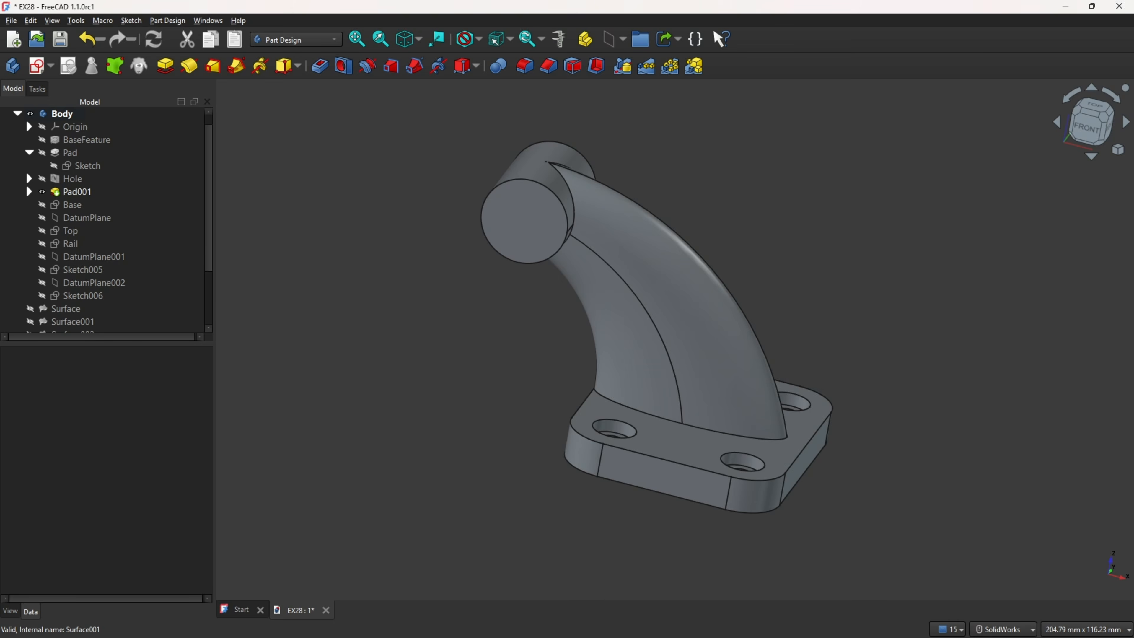
{"action": "left_click", "coordinate": [524, 223]}
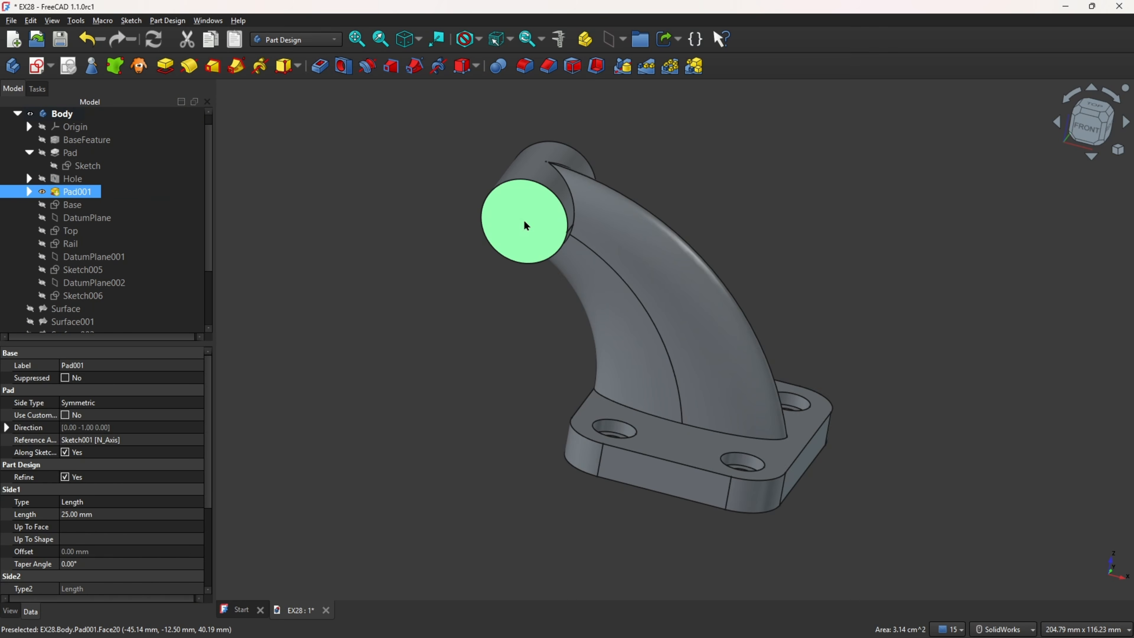
{"action": "left_click", "coordinate": [38, 67]}
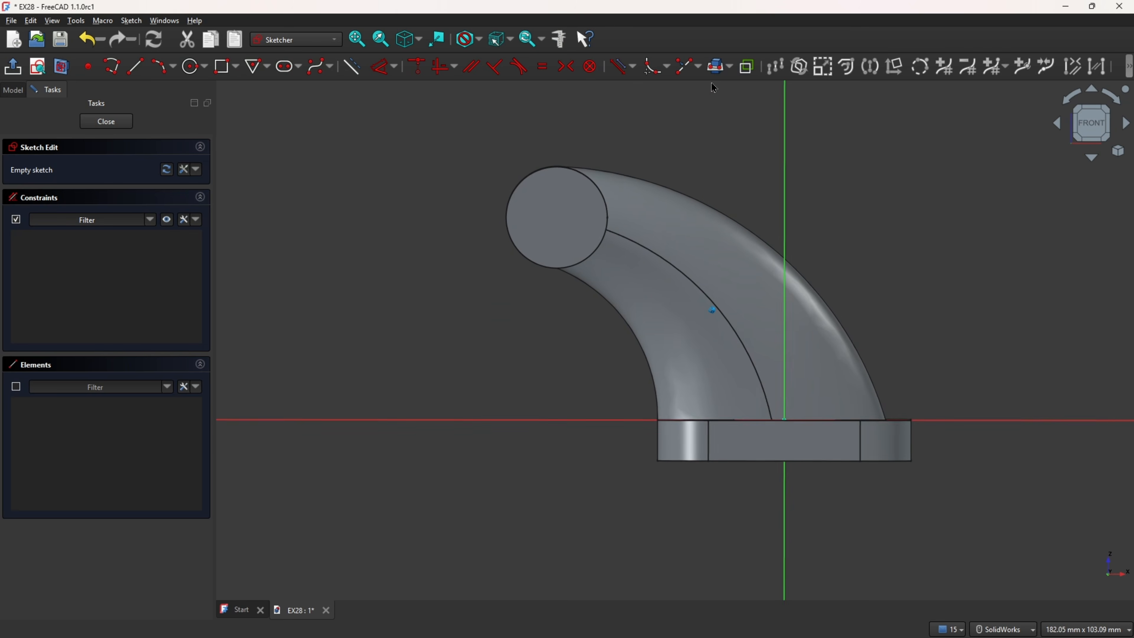
{"action": "left_click", "coordinate": [730, 67]}
{"action": "left_click", "coordinate": [716, 84]}
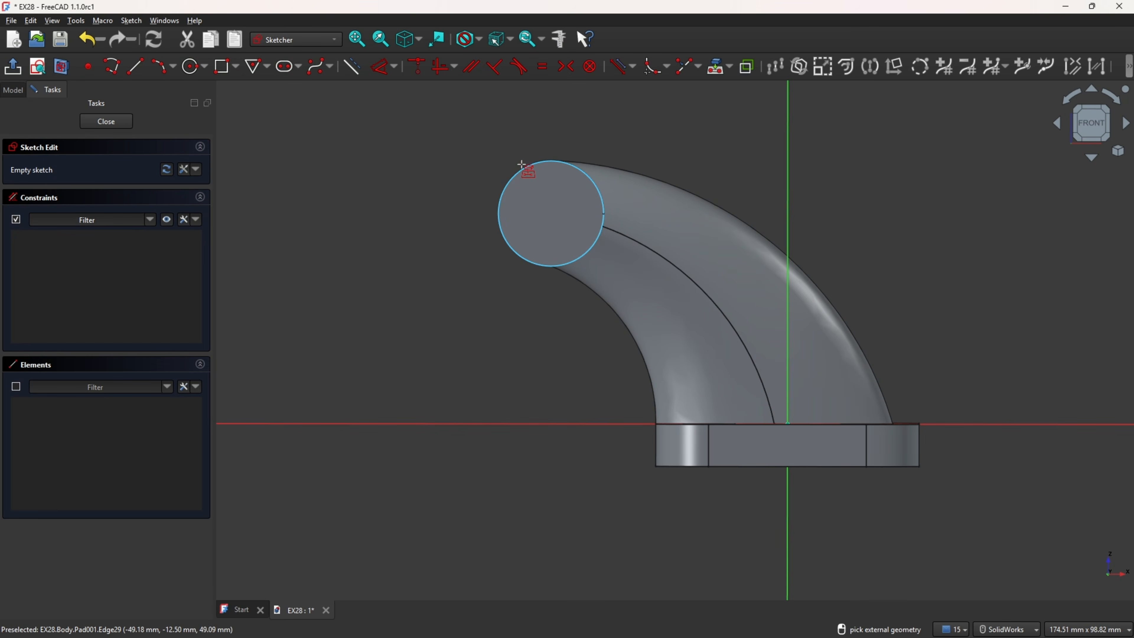
{"action": "left_click", "coordinate": [516, 175]}
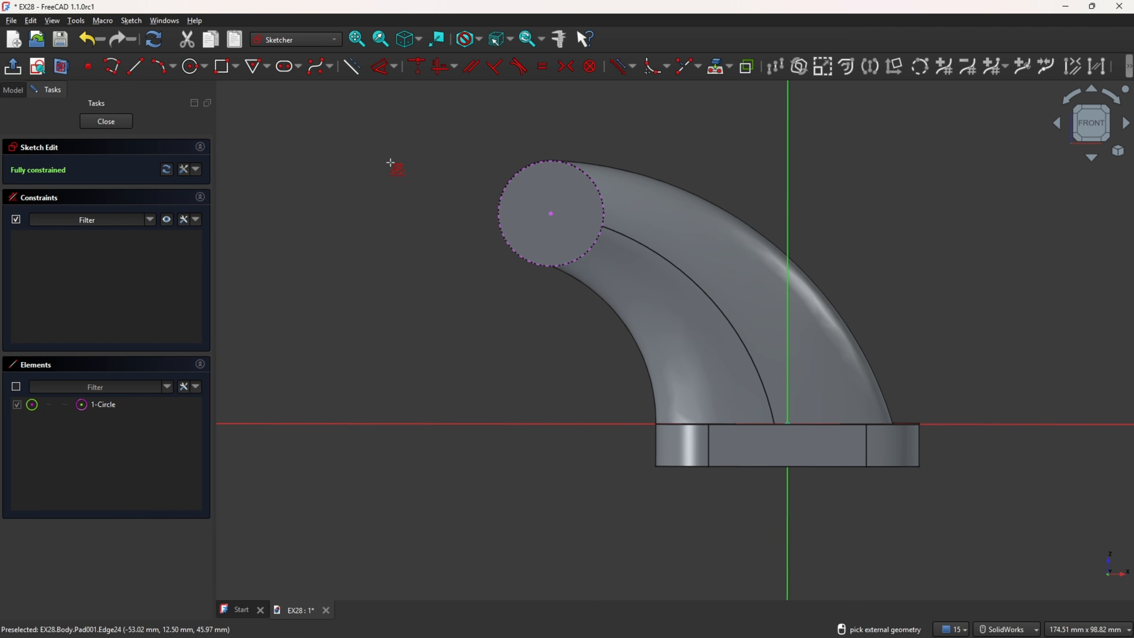
Step: Draw a 12 mm diameter circle concentric with the boss's projected edge and close the sketch
{"action": "left_click", "coordinate": [192, 66]}
{"action": "left_click", "coordinate": [553, 213]}
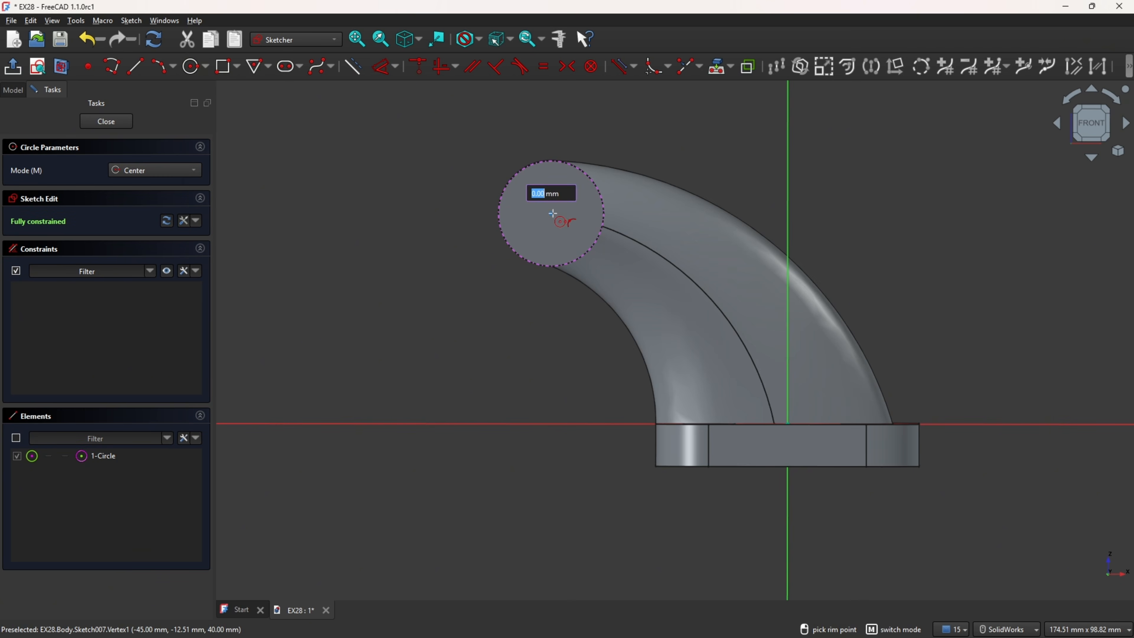
{"action": "type", "text": "12"}
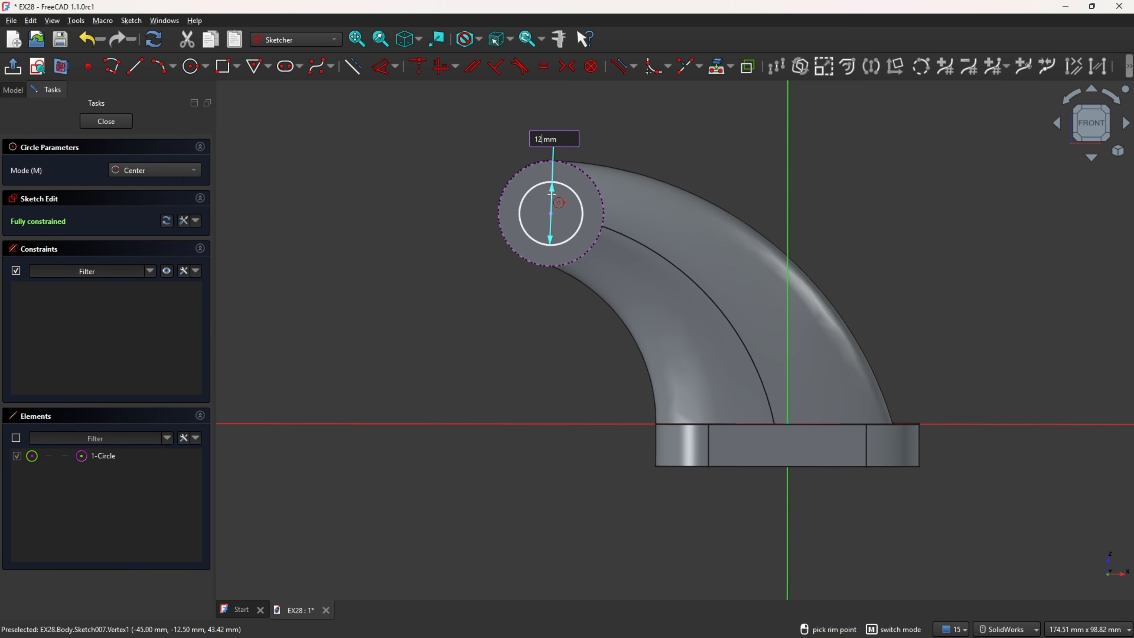
{"action": "key", "text": "Return"}
{"action": "scroll", "coordinate": [532, 196], "scroll_direction": "up", "scroll_amount": 2}
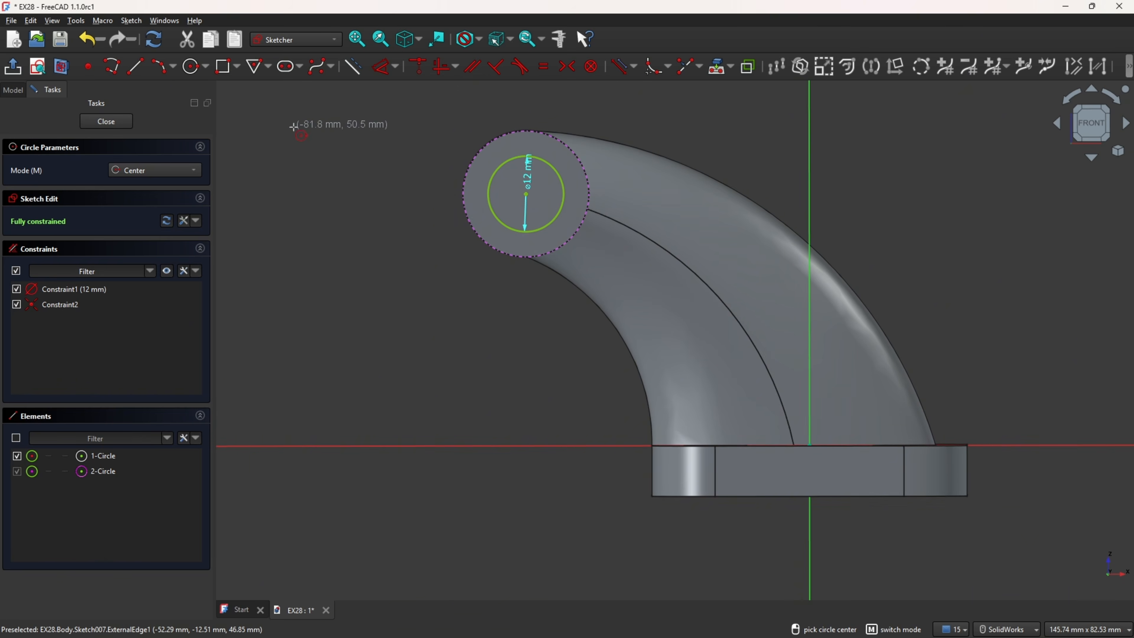
{"action": "left_click", "coordinate": [12, 66]}
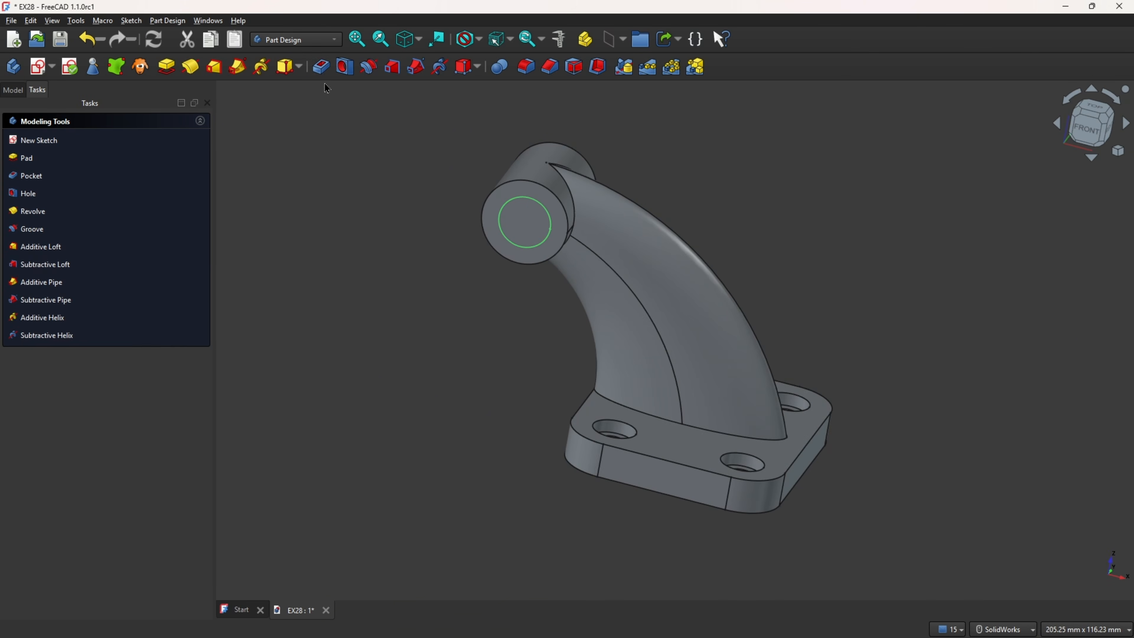
Step: Pocket the 12 mm circle through all to bore the boss
{"action": "left_click", "coordinate": [320, 66]}
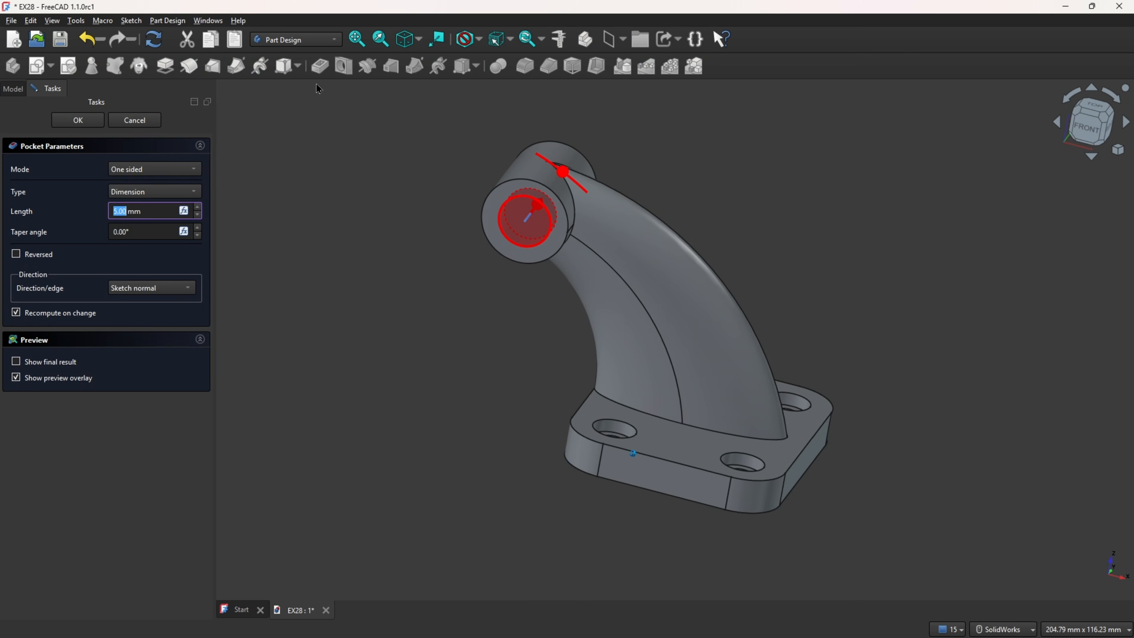
{"action": "left_click", "coordinate": [179, 194]}
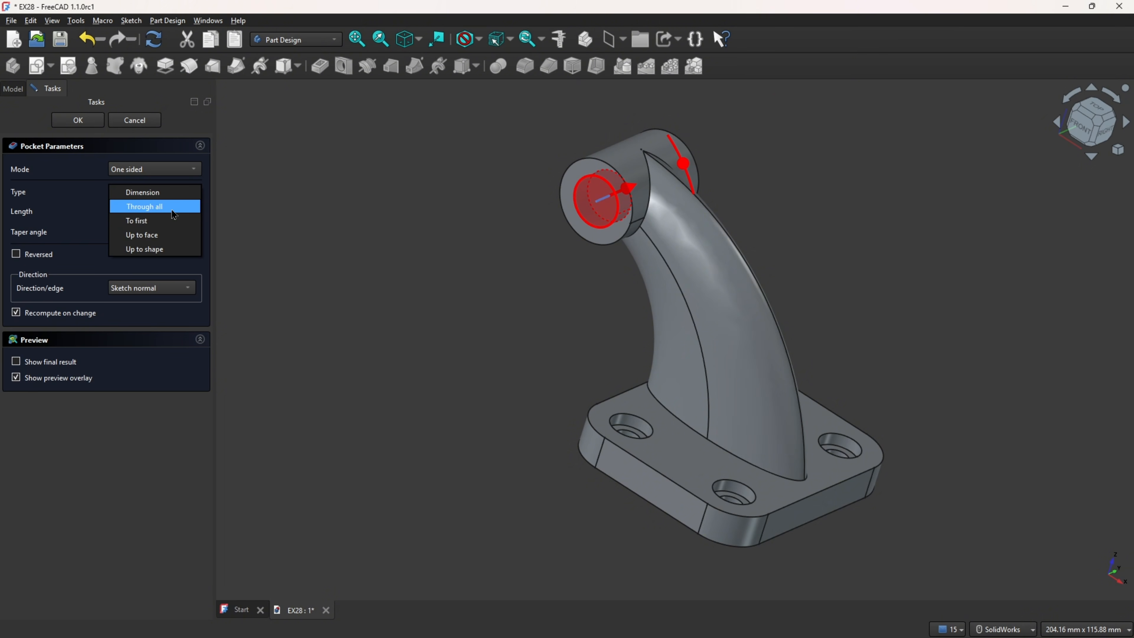
{"action": "left_click", "coordinate": [174, 208]}
{"action": "left_click", "coordinate": [78, 120]}
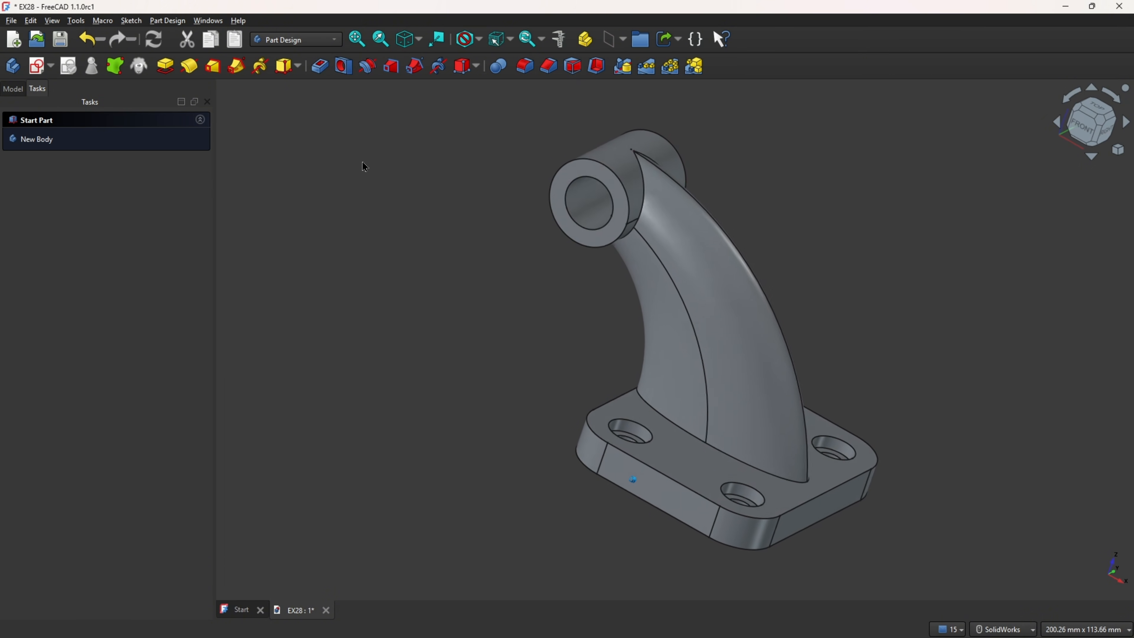
{"action": "middle_click_drag", "start_coordinate": [365, 162], "coordinate": [283, 296]}
{"action": "key", "text": "0"}
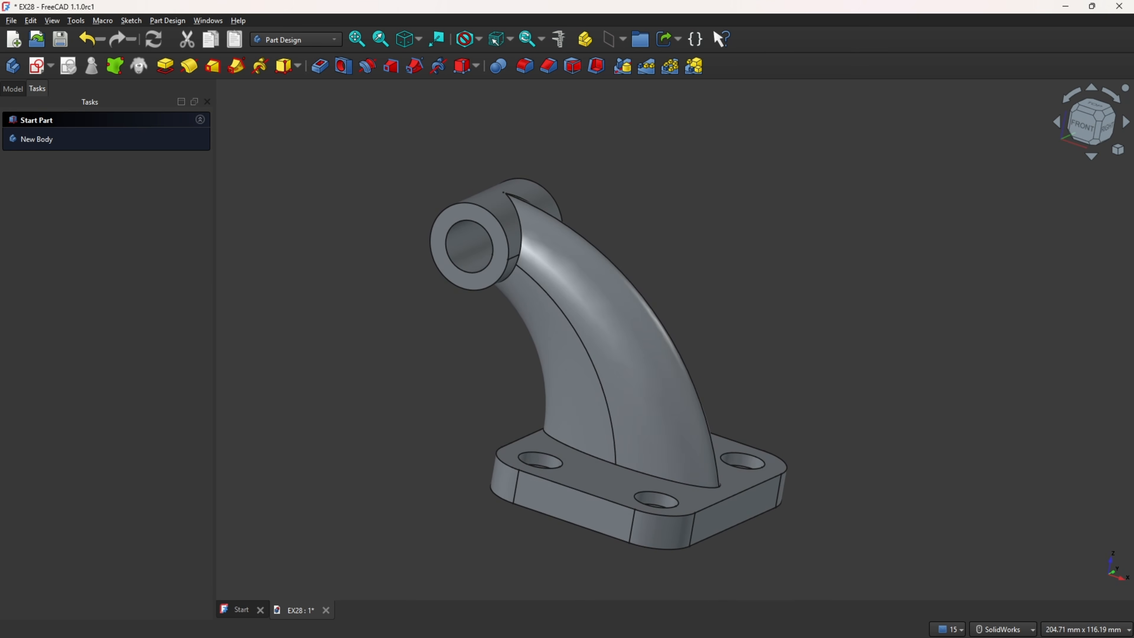
Step: Check the PDF drawing and start a chamfer with the outer edge and bore edge of the boss's front end face selected
{"action": "key", "text": "alt+Tab"}
{"action": "left_click", "coordinate": [548, 66]}
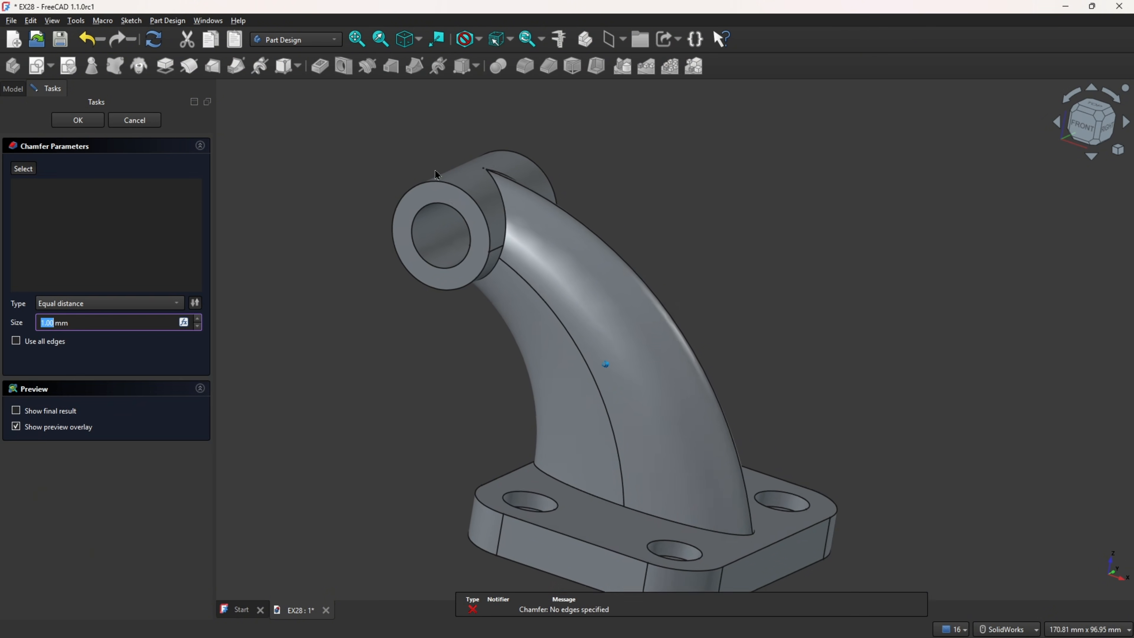
{"action": "scroll", "coordinate": [416, 157], "scroll_direction": "up", "scroll_amount": 3}
{"action": "left_click", "coordinate": [409, 197]}
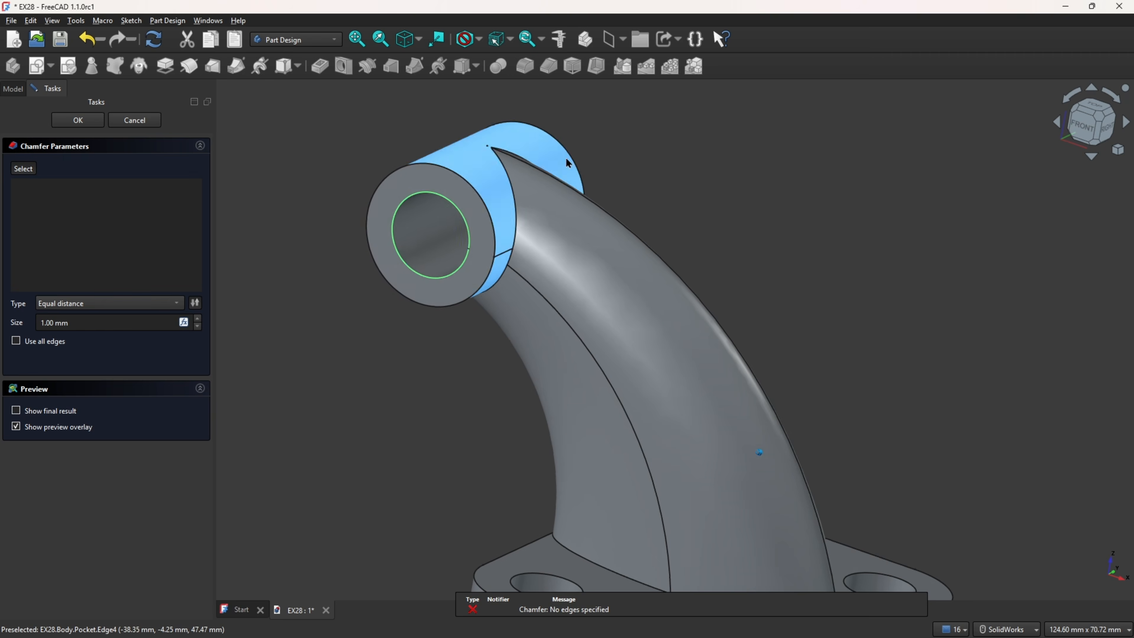
{"action": "mouse_move", "coordinate": [566, 160]}
{"action": "middle_mouse_down"}
{"action": "mouse_move", "coordinate": [572, 147]}
{"action": "mouse_move", "coordinate": [554, 172]}
{"action": "middle_mouse_up"}
{"action": "left_click", "coordinate": [24, 169]}
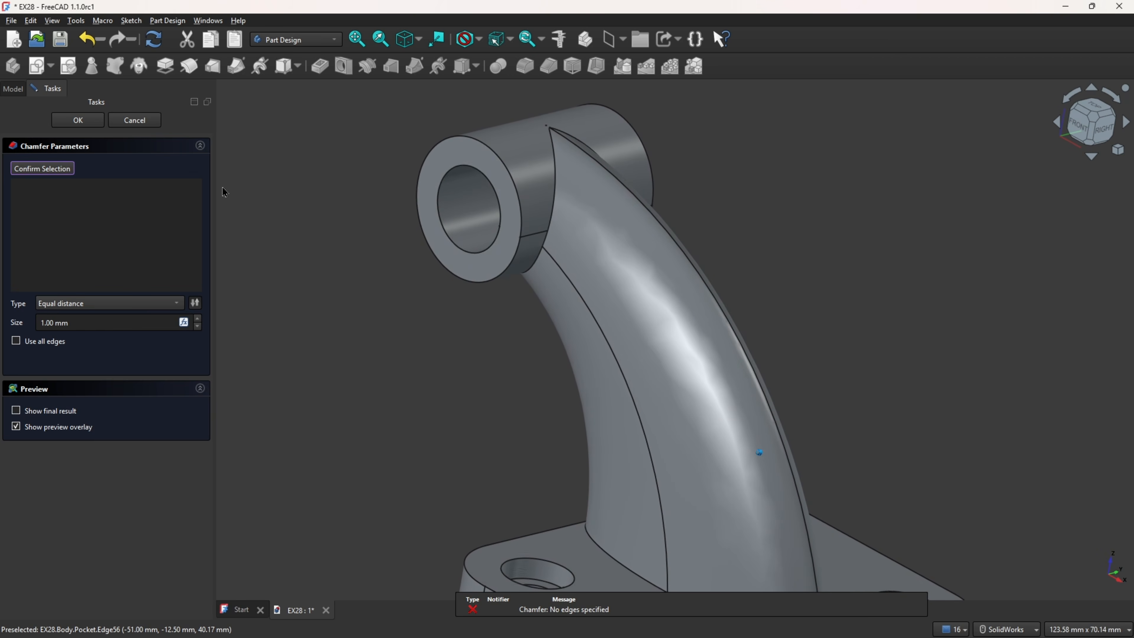
{"action": "middle_click_drag", "start_coordinate": [536, 576], "coordinate": [401, 165]}
{"action": "left_click", "coordinate": [400, 200]}
{"action": "left_click", "coordinate": [403, 201]}
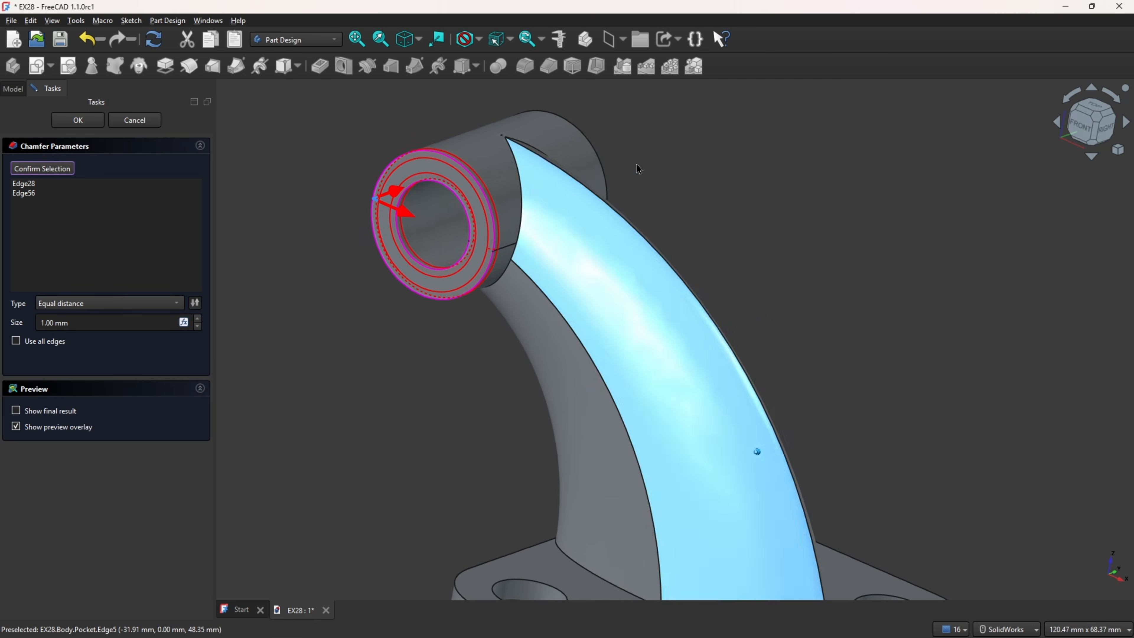
Step: Add the outer and bore edges of the boss's rear face to the chamfer and apply it with a size of 0.5 mm
{"action": "middle_click_drag", "start_coordinate": [505, 250], "coordinate": [916, 224]}
{"action": "left_click", "coordinate": [917, 224]}
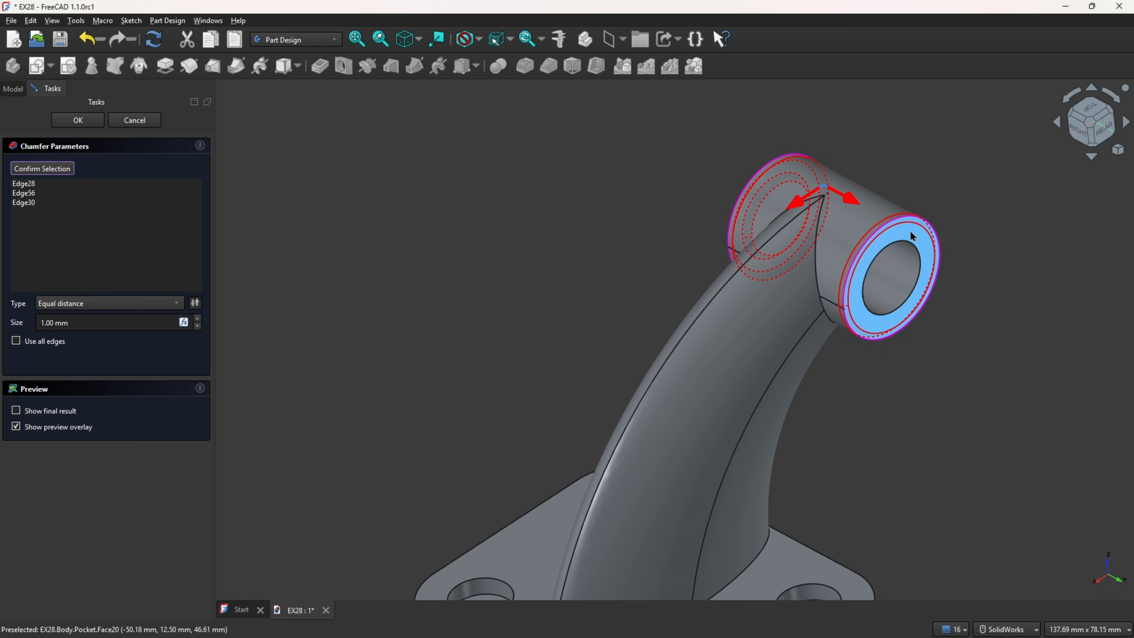
{"action": "left_click", "coordinate": [913, 248]}
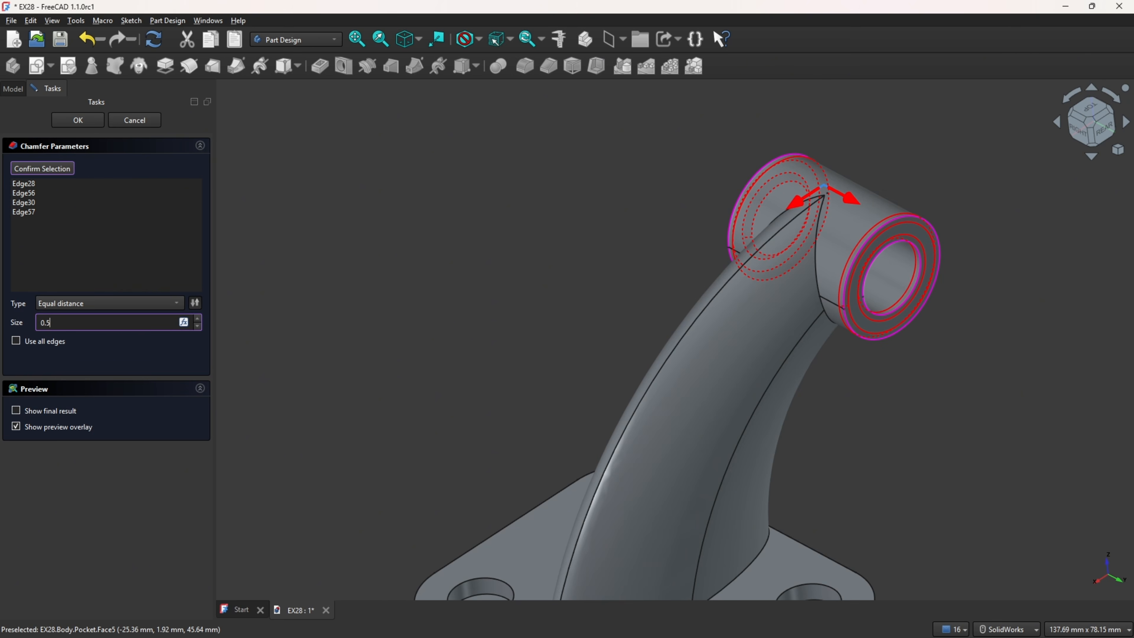
{"action": "left_click", "coordinate": [85, 122]}
Step: Examine the chamfered bracket from several angles and look through its model tree
{"action": "key", "text": "0"}
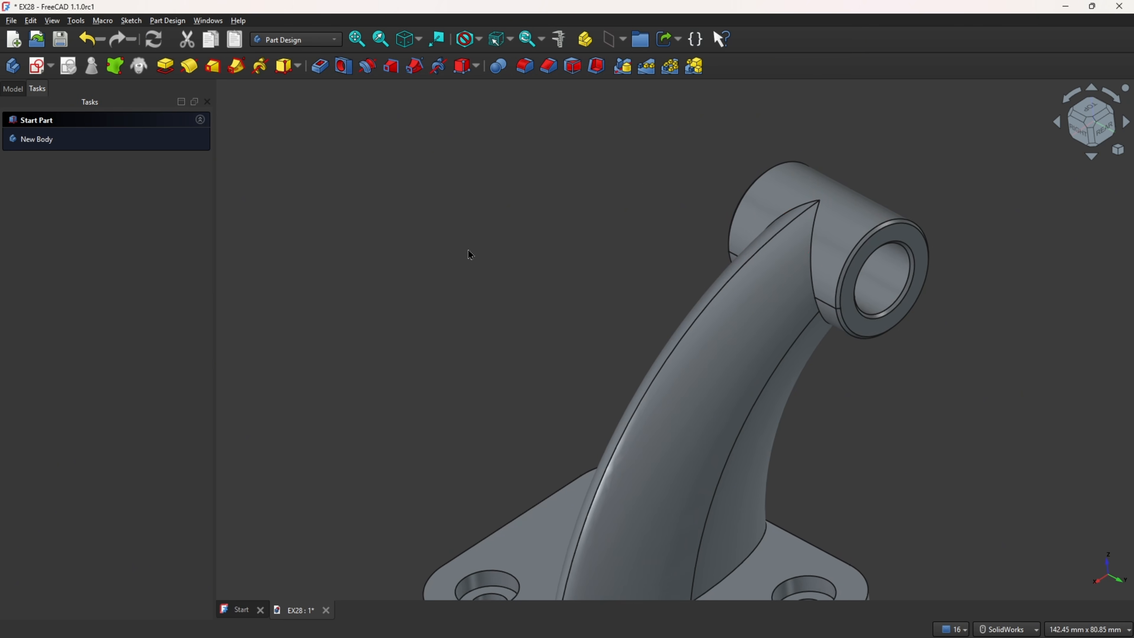
{"action": "left_click", "coordinate": [12, 89]}
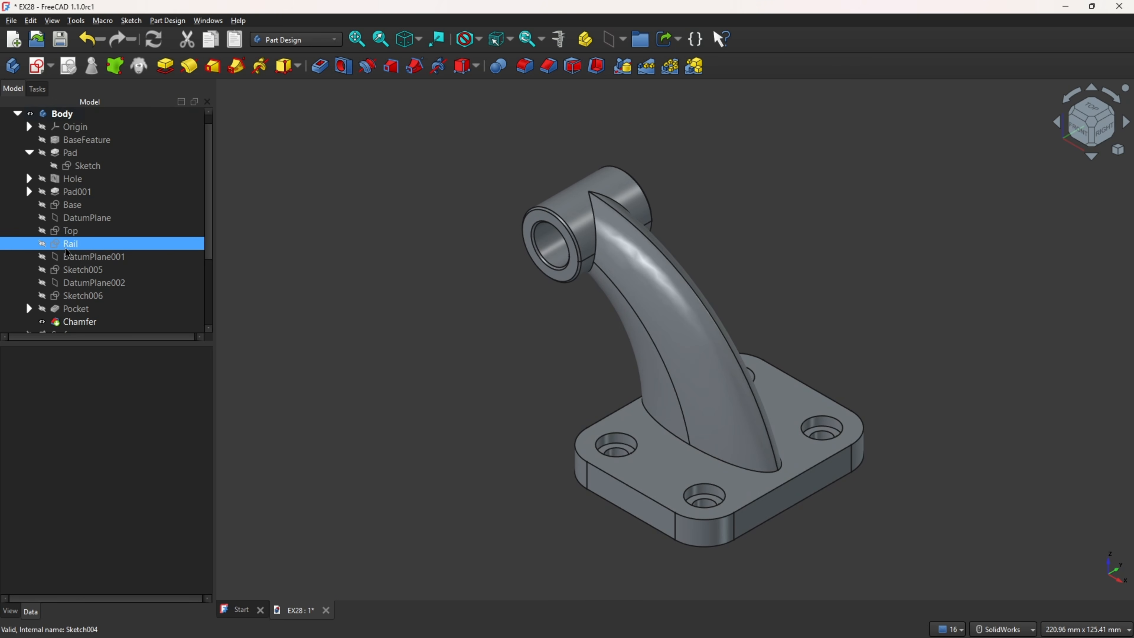
{"action": "scroll", "coordinate": [73, 240], "scroll_direction": "up", "scroll_amount": 1}
{"action": "scroll", "coordinate": [74, 240], "scroll_direction": "down", "scroll_amount": 3}
{"action": "middle_click_drag", "start_coordinate": [492, 325], "coordinate": [435, 364]}
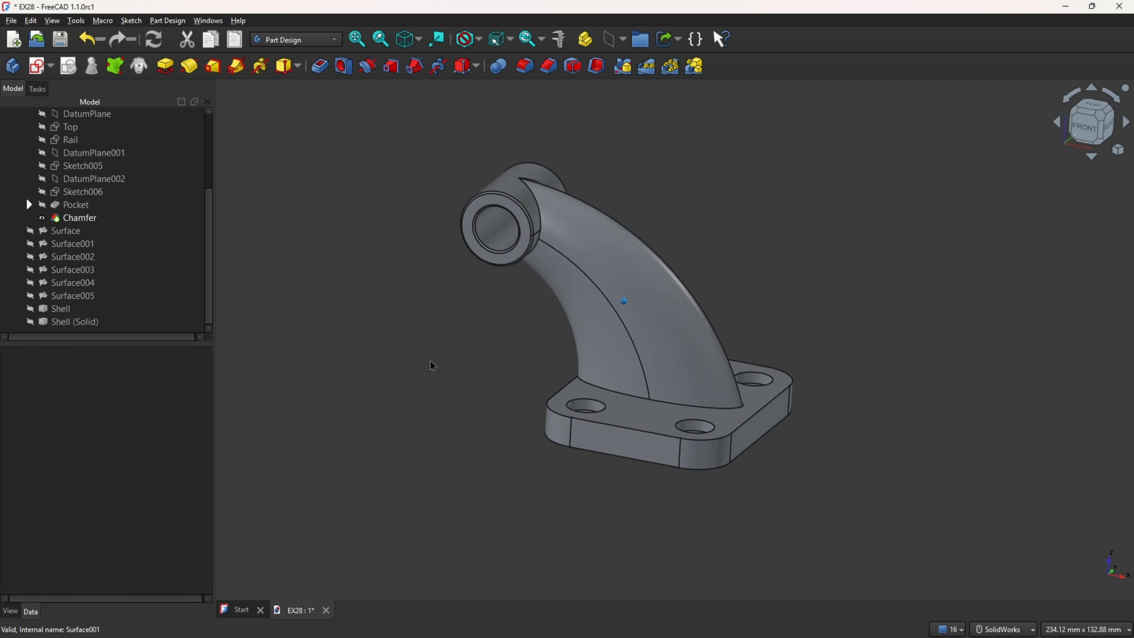
{"action": "key", "text": "v"}
{"action": "key", "text": "f"}
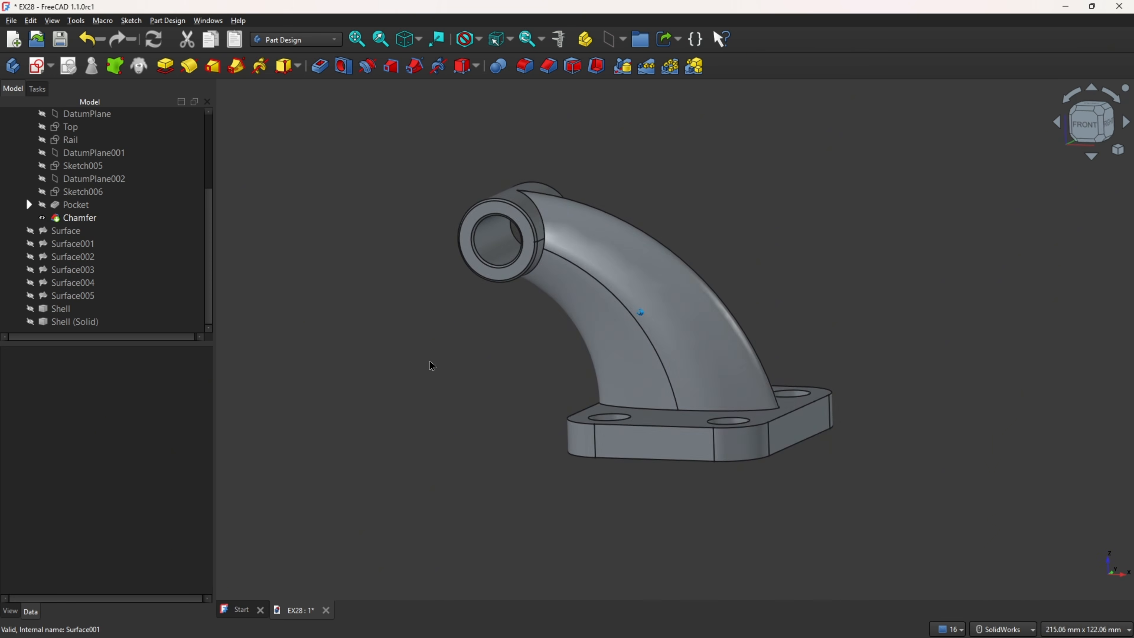